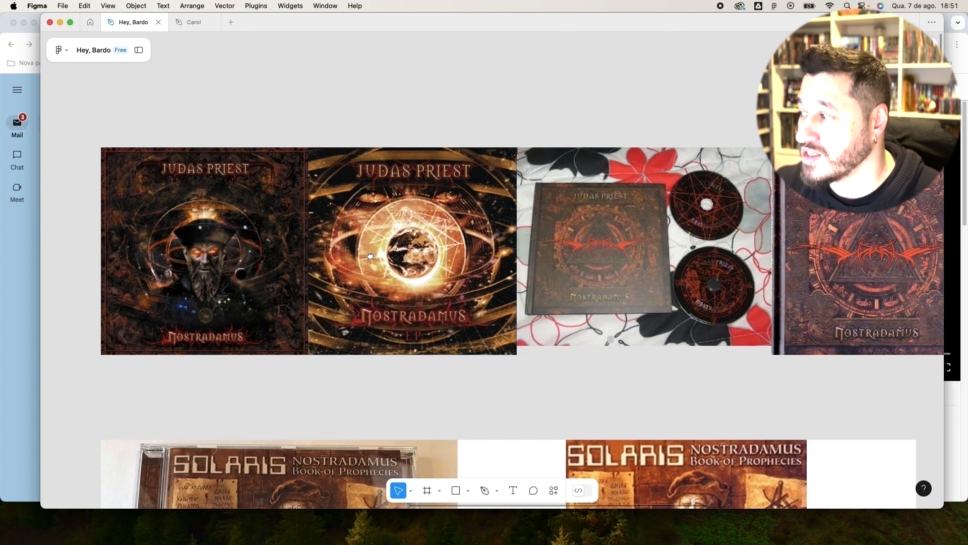
Step: Examine the lettering and artwork on the Judas Priest Nostradamus album cover and the neighbouring EP cover
{"action": "scroll", "coordinate": [331, 316], "scroll_direction": "left", "scroll_amount": 3}
{"action": "scroll", "coordinate": [331, 315], "scroll_direction": "down", "scroll_amount": 2}
{"action": "left_click", "coordinate": [171, 252]}
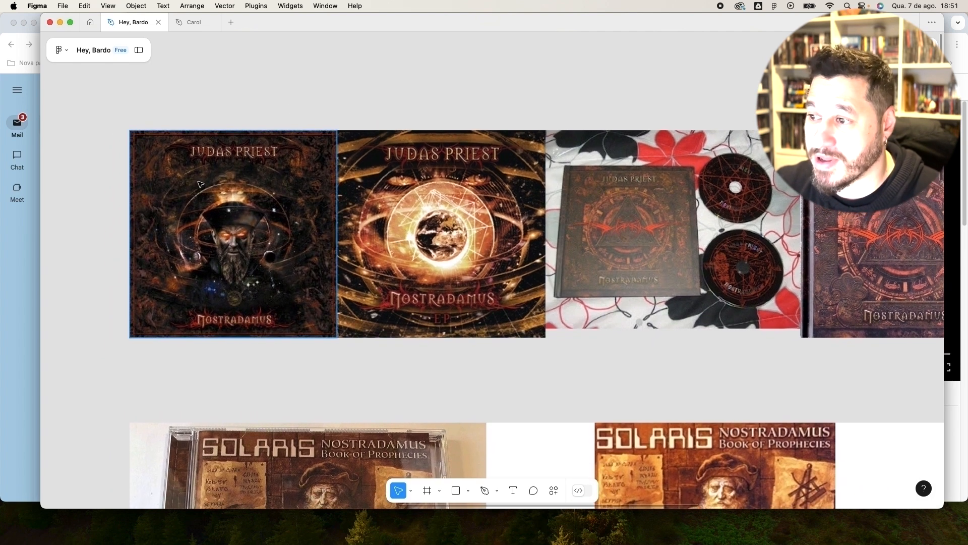
{"action": "scroll", "coordinate": [222, 251], "scroll_direction": "up", "scroll_amount": 2}
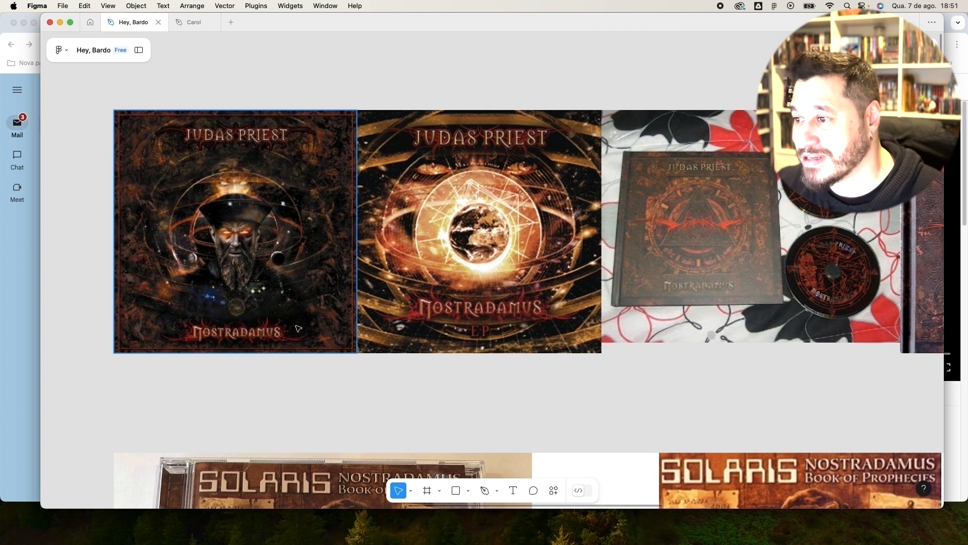
{"action": "scroll", "coordinate": [363, 296], "scroll_direction": "right", "scroll_amount": 3}
{"action": "left_click", "coordinate": [394, 313]}
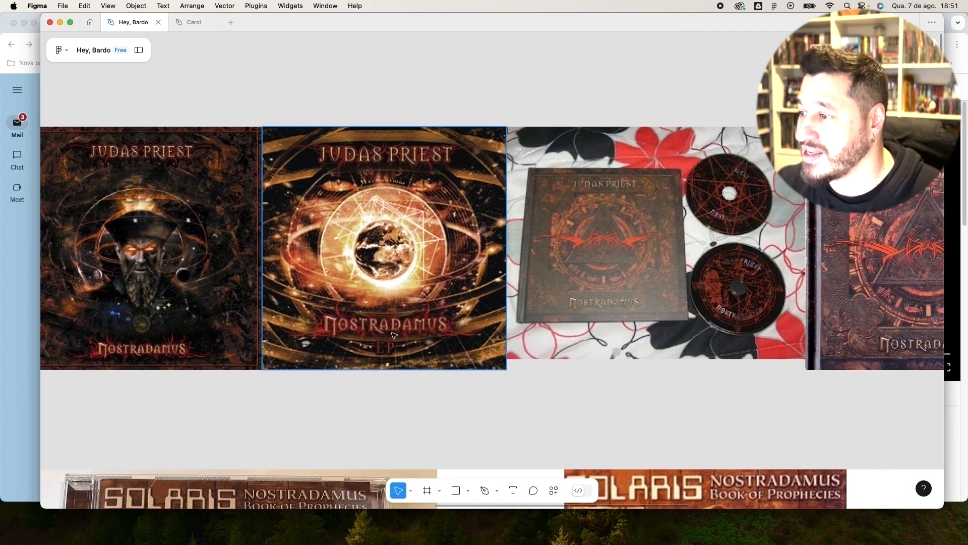
{"action": "scroll", "coordinate": [401, 250], "scroll_direction": "down", "scroll_amount": 2}
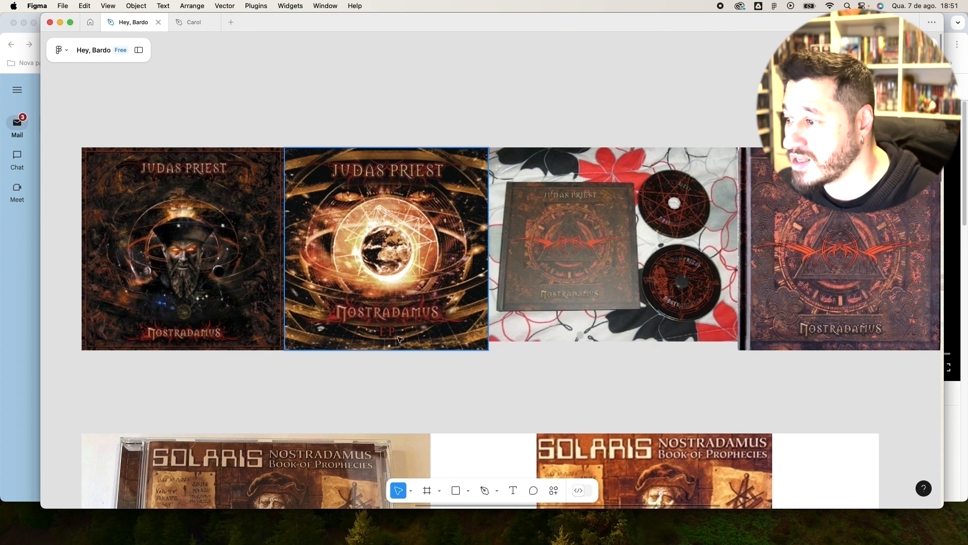
{"action": "scroll", "coordinate": [395, 329], "scroll_direction": "up", "scroll_amount": 1}
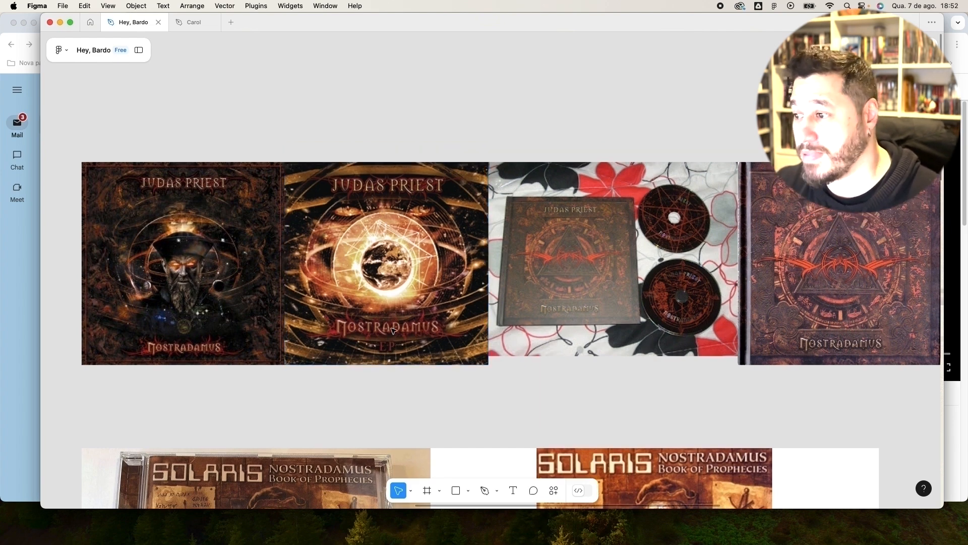
Step: Examine the Judas Priest Nostradamus hardcover edition with its two discs and the close-up of its ornamented front cover
{"action": "left_click", "coordinate": [491, 313]}
{"action": "scroll", "coordinate": [472, 290], "scroll_direction": "right", "scroll_amount": 5}
{"action": "scroll", "coordinate": [472, 290], "scroll_direction": "up", "scroll_amount": 2}
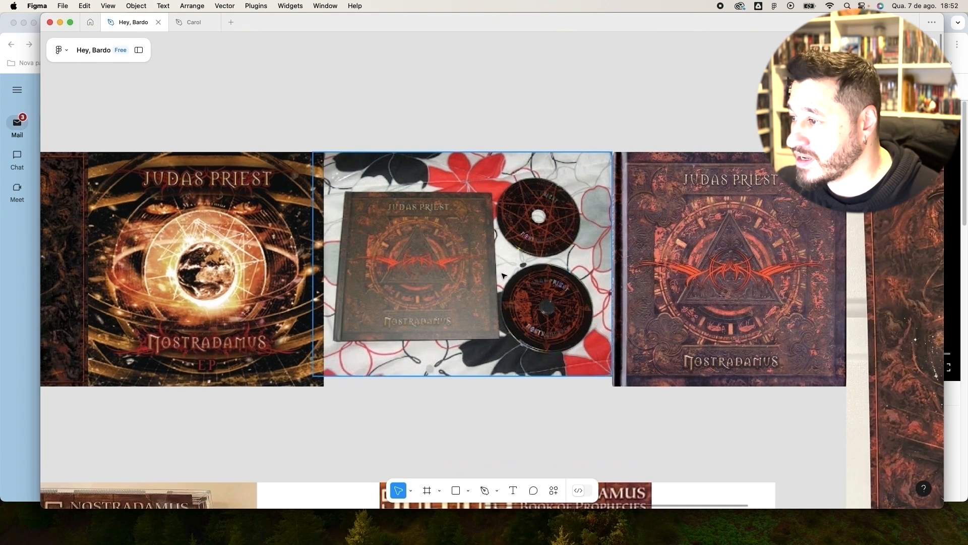
{"action": "scroll", "coordinate": [464, 267], "scroll_direction": "right", "scroll_amount": 5}
{"action": "scroll", "coordinate": [460, 250], "scroll_direction": "right", "scroll_amount": 2}
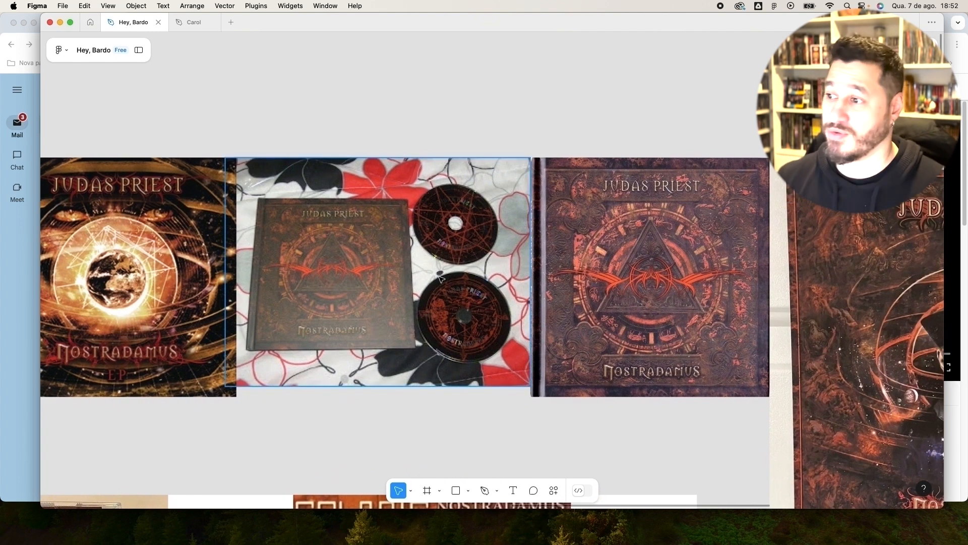
{"action": "scroll", "coordinate": [443, 227], "scroll_direction": "right", "scroll_amount": 2}
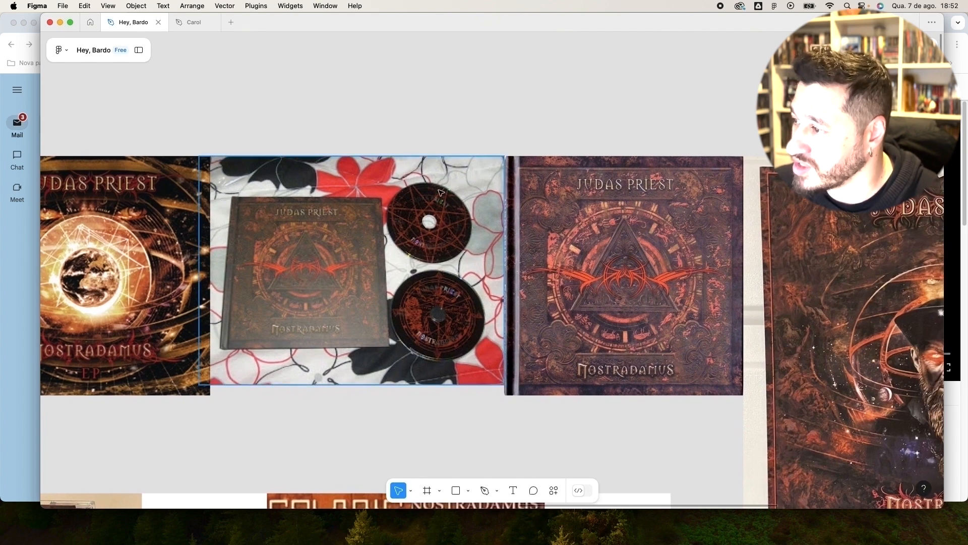
{"action": "scroll", "coordinate": [437, 298], "scroll_direction": "right", "scroll_amount": 10}
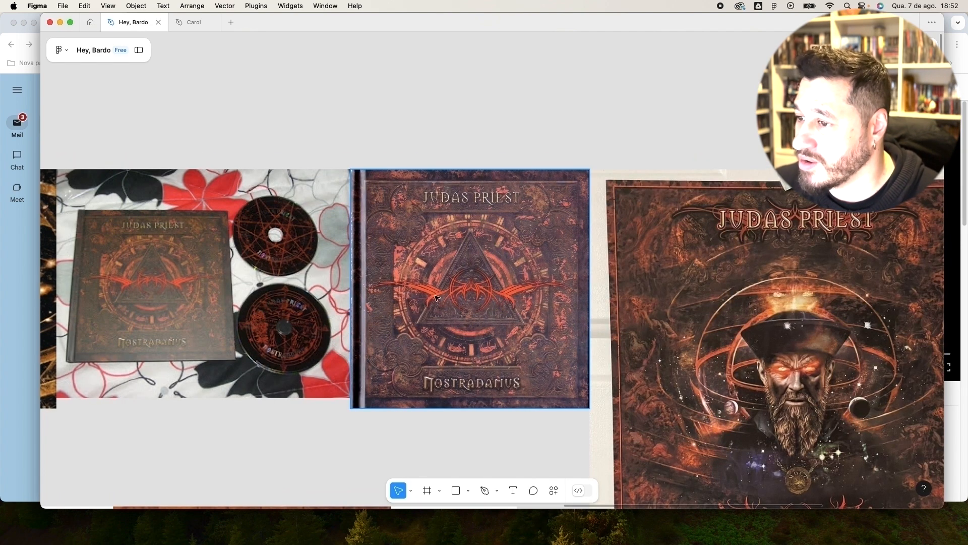
{"action": "scroll", "coordinate": [437, 298], "scroll_direction": "right", "scroll_amount": 5}
{"action": "scroll", "coordinate": [435, 282], "scroll_direction": "up", "scroll_amount": 3}
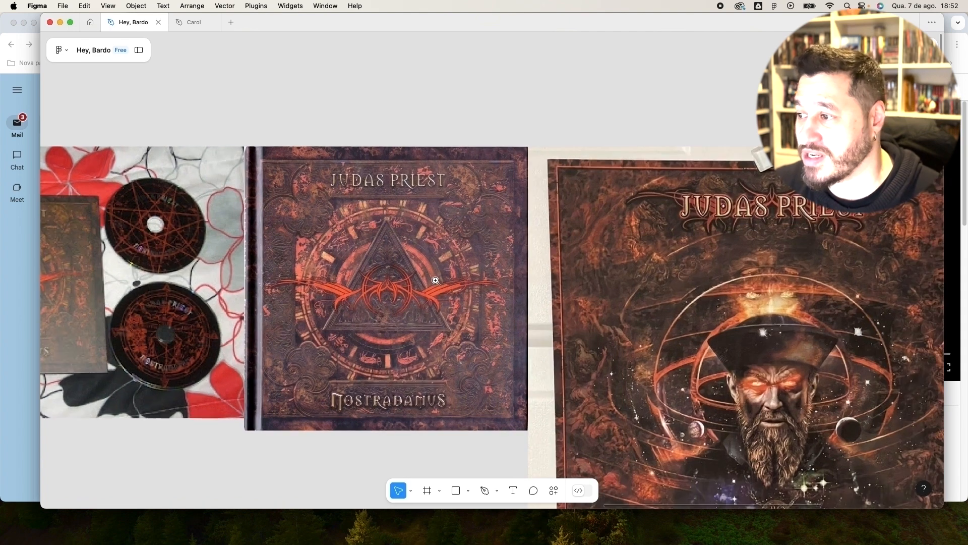
{"action": "scroll", "coordinate": [435, 280], "scroll_direction": "up", "scroll_amount": 6}
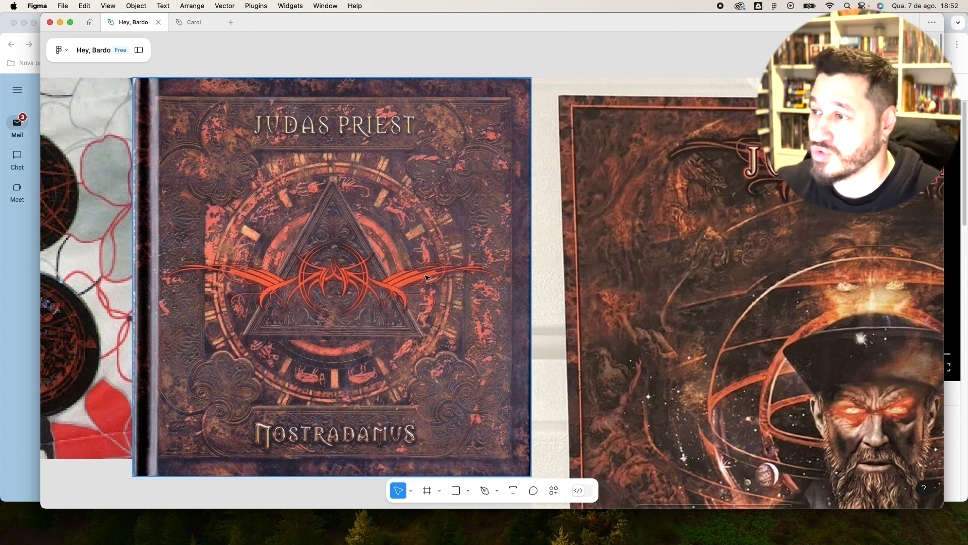
{"action": "scroll", "coordinate": [409, 282], "scroll_direction": "down", "scroll_amount": 5}
{"action": "scroll", "coordinate": [409, 282], "scroll_direction": "down", "scroll_amount": 3}
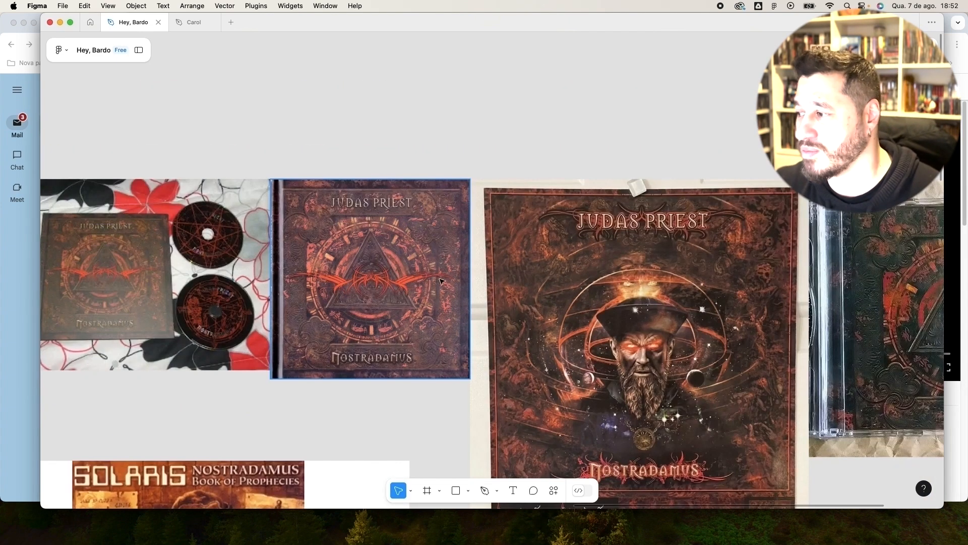
Step: Examine the Judas Priest Nostradamus poster, including its ticket offer strips, and the adjacent CD jewel case photo
{"action": "left_click_drag", "start_coordinate": [654, 311], "coordinate": [367, 234]}
{"action": "scroll", "coordinate": [373, 240], "scroll_direction": "down", "scroll_amount": 3}
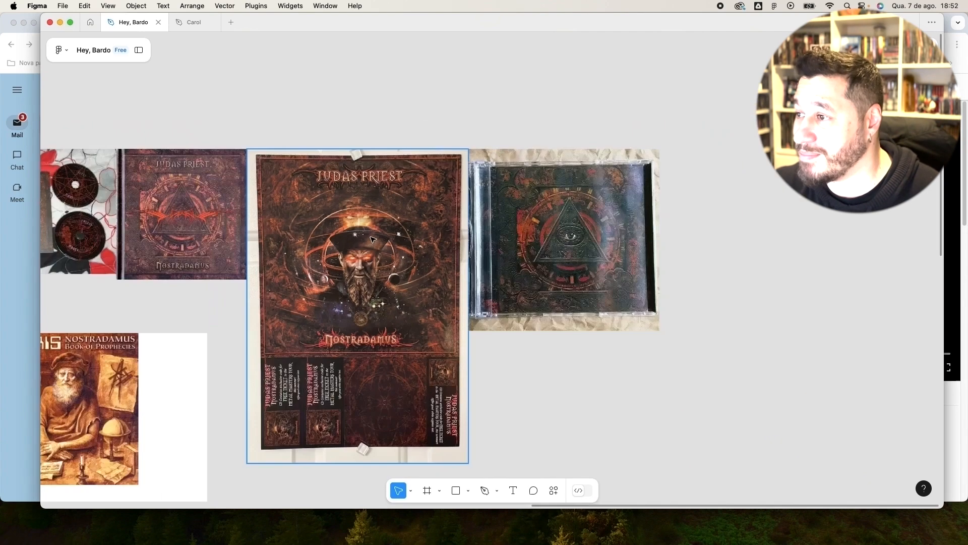
{"action": "scroll", "coordinate": [437, 225], "scroll_direction": "left", "scroll_amount": 10}
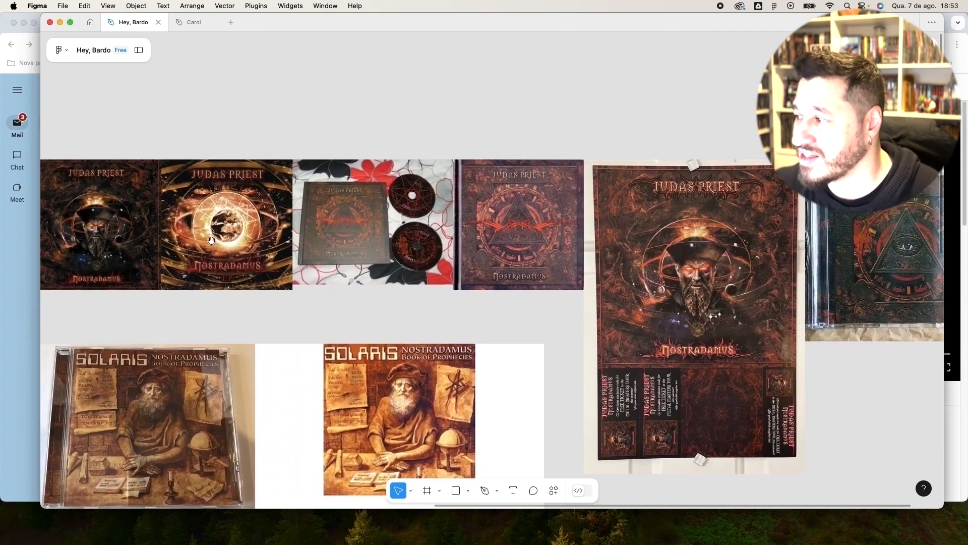
{"action": "left_click_drag", "start_coordinate": [584, 281], "coordinate": [379, 265]}
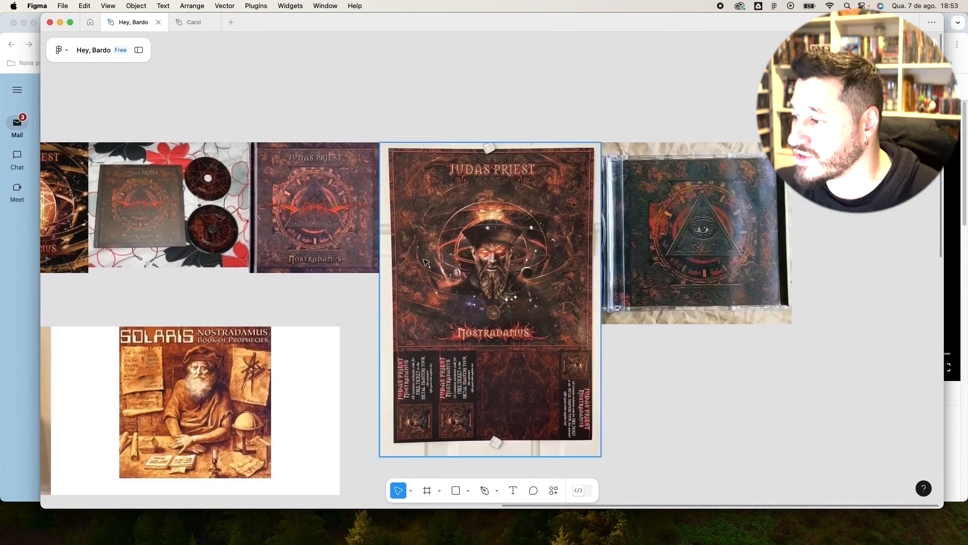
{"action": "scroll", "coordinate": [520, 266], "scroll_direction": "up", "scroll_amount": 5}
{"action": "scroll", "coordinate": [520, 239], "scroll_direction": "right", "scroll_amount": 3}
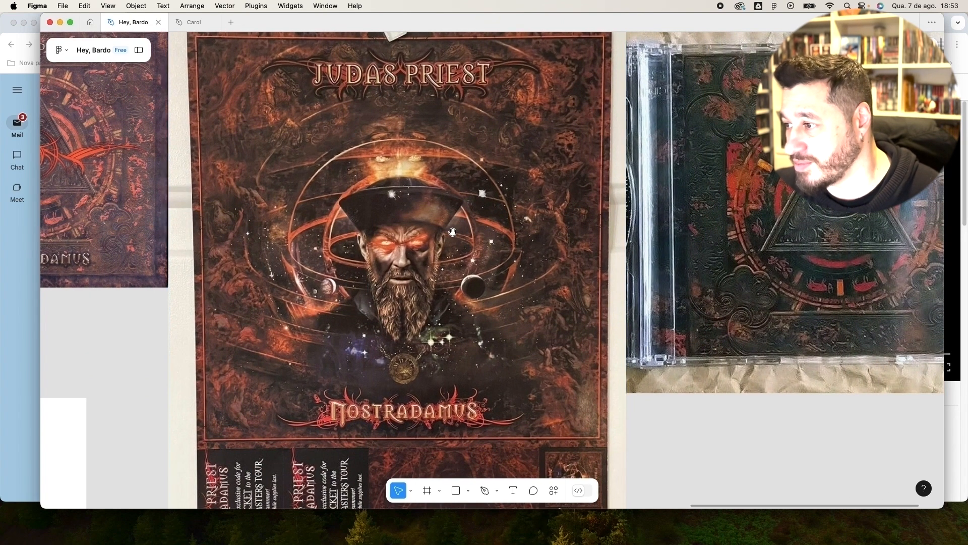
{"action": "scroll", "coordinate": [416, 245], "scroll_direction": "down", "scroll_amount": 3}
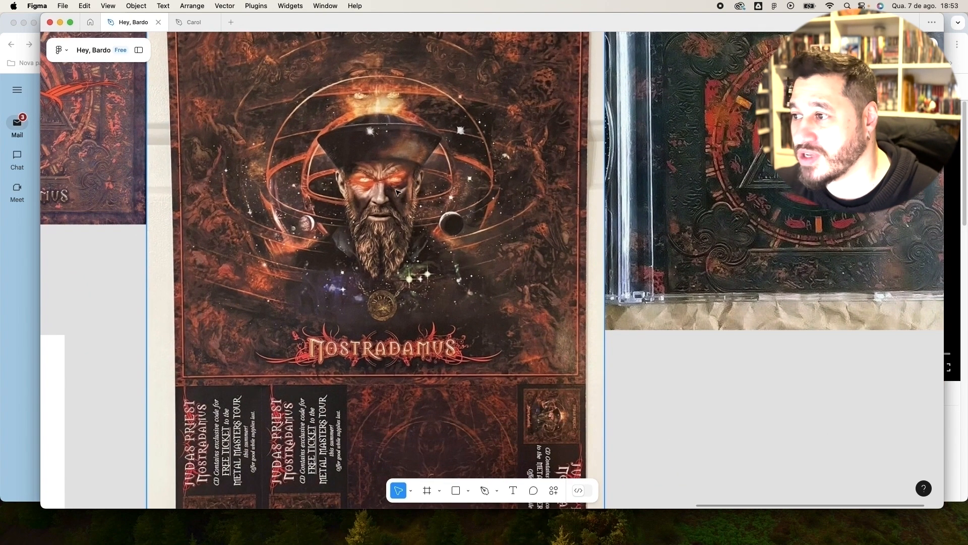
{"action": "key", "text": "space"}
{"action": "scroll", "coordinate": [394, 281], "scroll_direction": "down", "scroll_amount": 3}
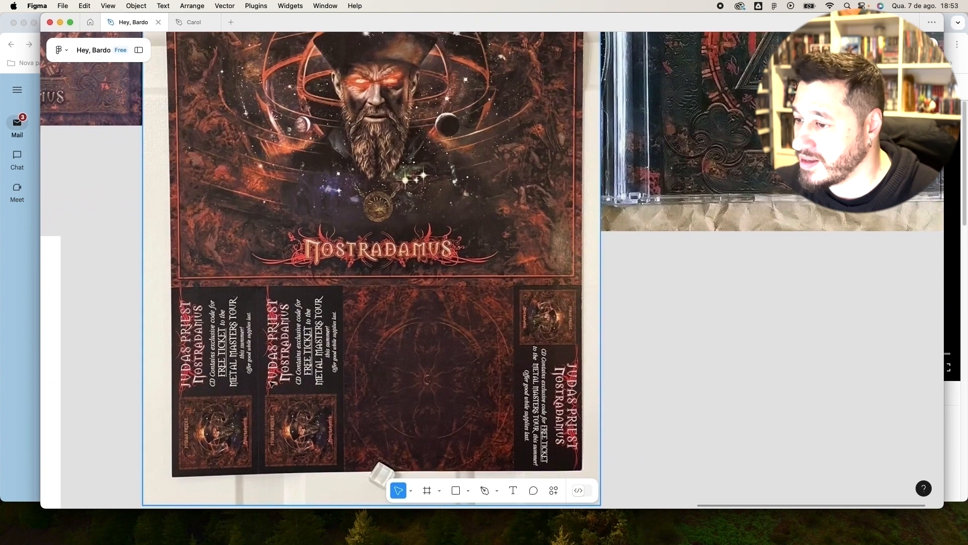
{"action": "key", "text": "space"}
{"action": "left_click_drag", "start_coordinate": [410, 156], "coordinate": [351, 343]}
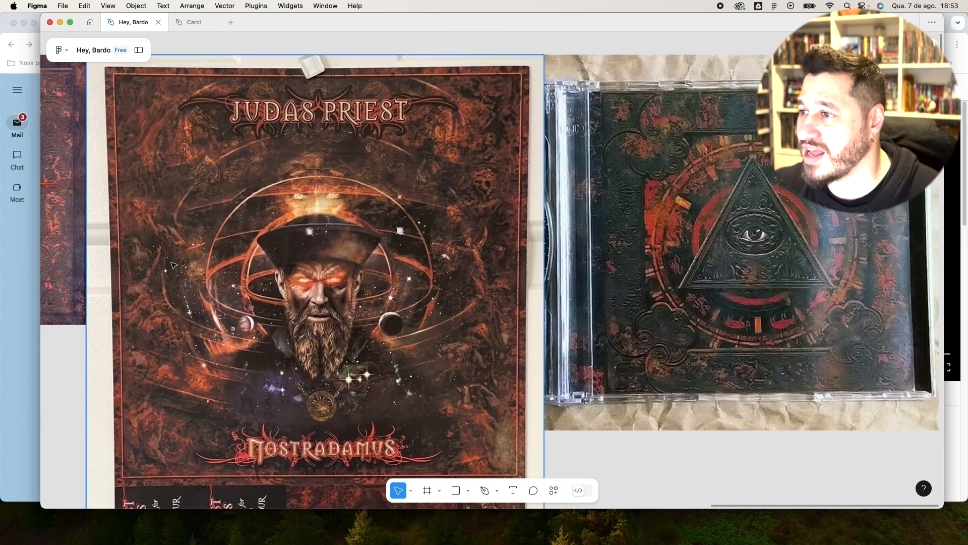
{"action": "scroll", "coordinate": [416, 110], "scroll_direction": "right", "scroll_amount": 5}
{"action": "left_click", "coordinate": [417, 109]}
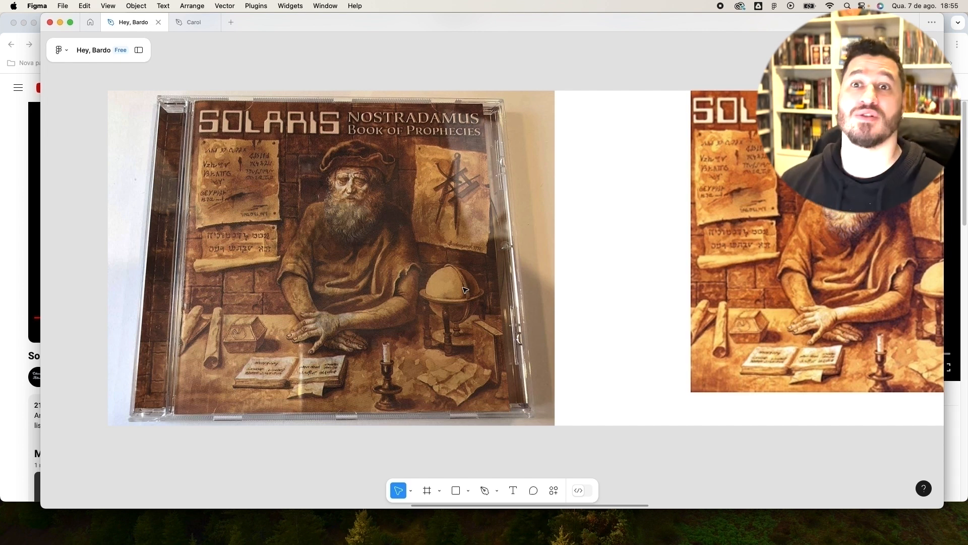
Step: Compare the photo of the Solaris Nostradamus Book of Prophecies CD with the flat cover artwork beside it
{"action": "scroll", "coordinate": [465, 289], "scroll_direction": "right", "scroll_amount": 5}
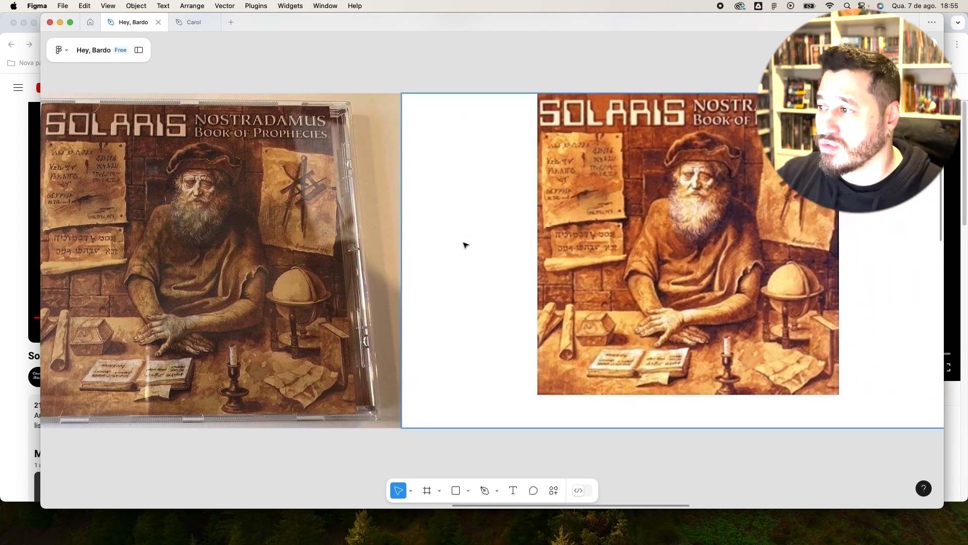
{"action": "scroll", "coordinate": [570, 217], "scroll_direction": "right", "scroll_amount": 3}
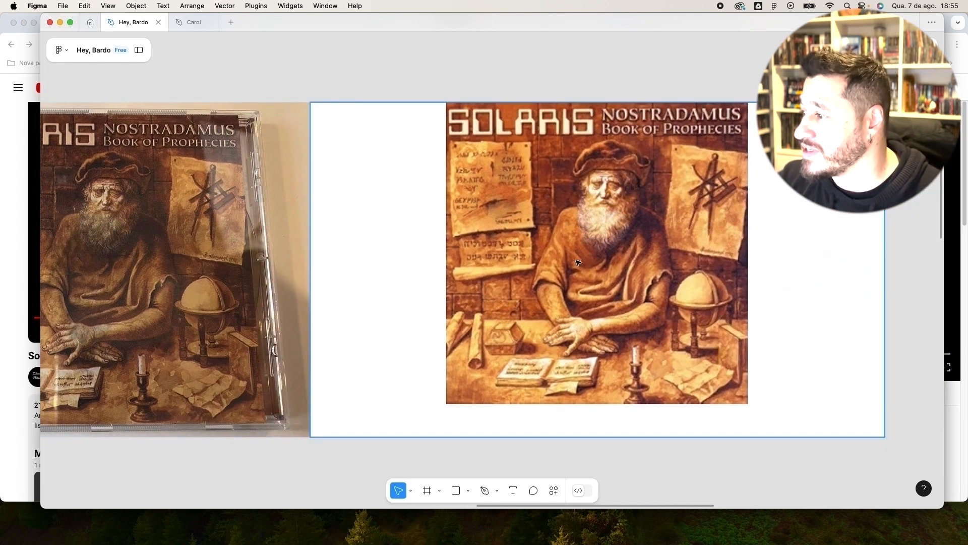
{"action": "left_click_drag", "start_coordinate": [543, 243], "coordinate": [554, 258]}
{"action": "scroll", "coordinate": [426, 253], "scroll_direction": "left", "scroll_amount": 7}
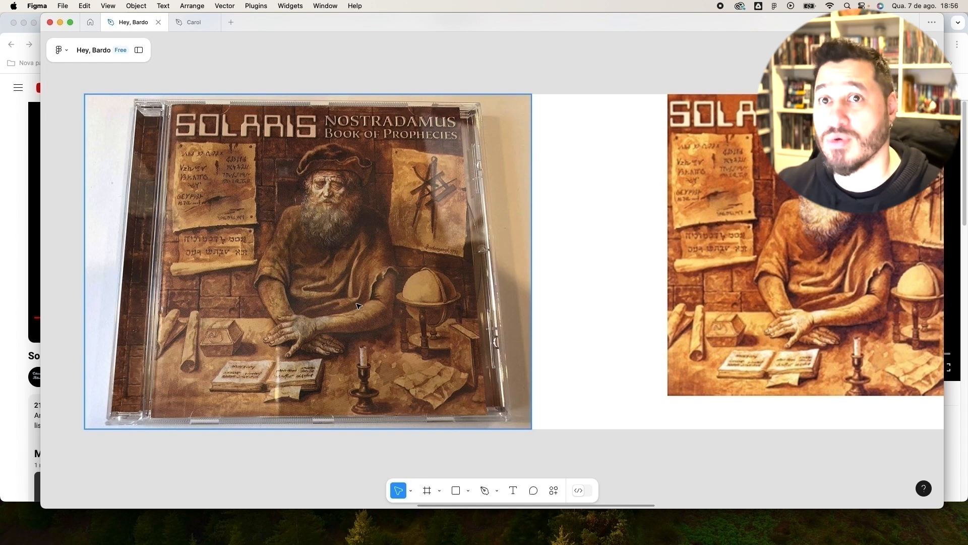
{"action": "scroll", "coordinate": [352, 265], "scroll_direction": "down", "scroll_amount": 6}
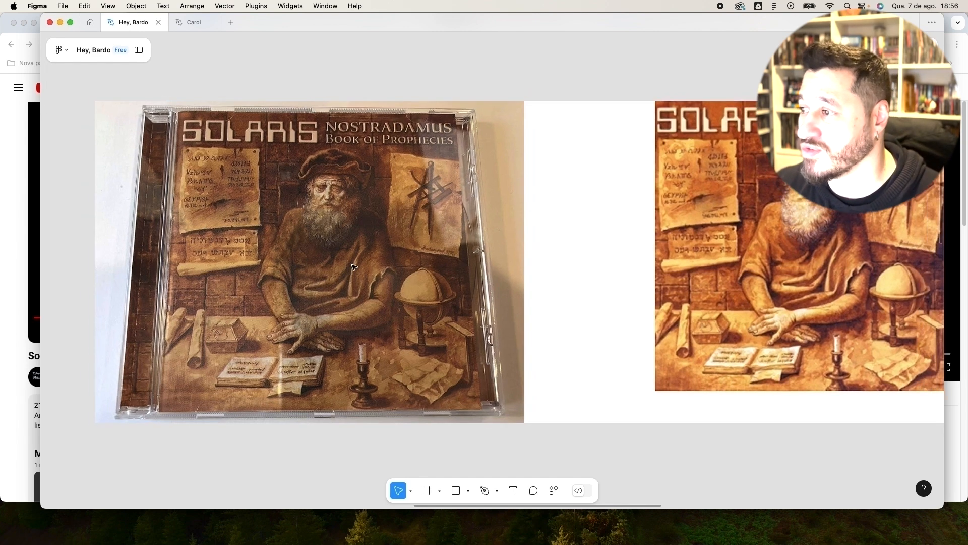
{"action": "scroll", "coordinate": [352, 251], "scroll_direction": "up", "scroll_amount": 5}
{"action": "left_click_drag", "start_coordinate": [403, 259], "coordinate": [375, 246]}
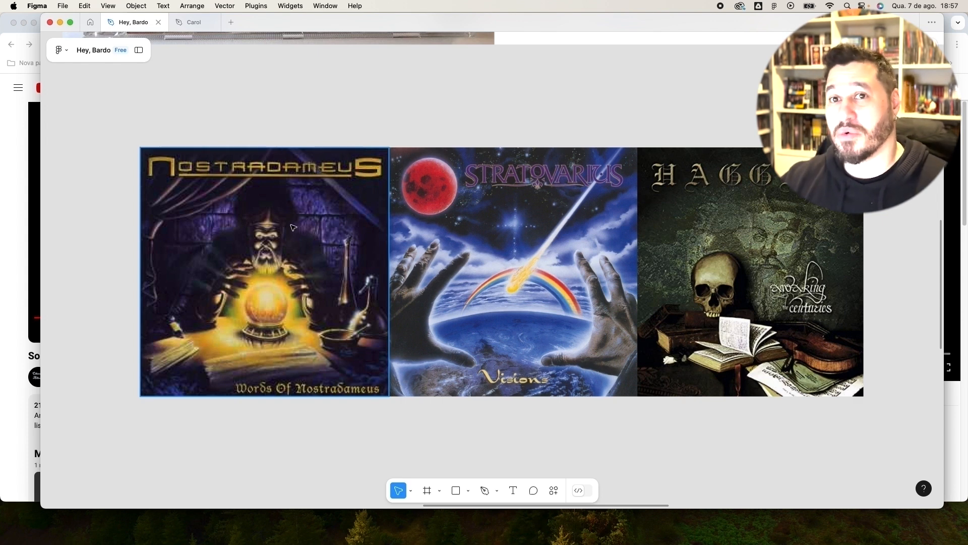
Step: Examine the Stratovarius Visions cover and the Haggard Awaking the Centuries cover up close
{"action": "scroll", "coordinate": [293, 227], "scroll_direction": "right", "scroll_amount": 3}
{"action": "left_click", "coordinate": [403, 237]}
{"action": "scroll", "coordinate": [403, 237], "scroll_direction": "up", "scroll_amount": 5}
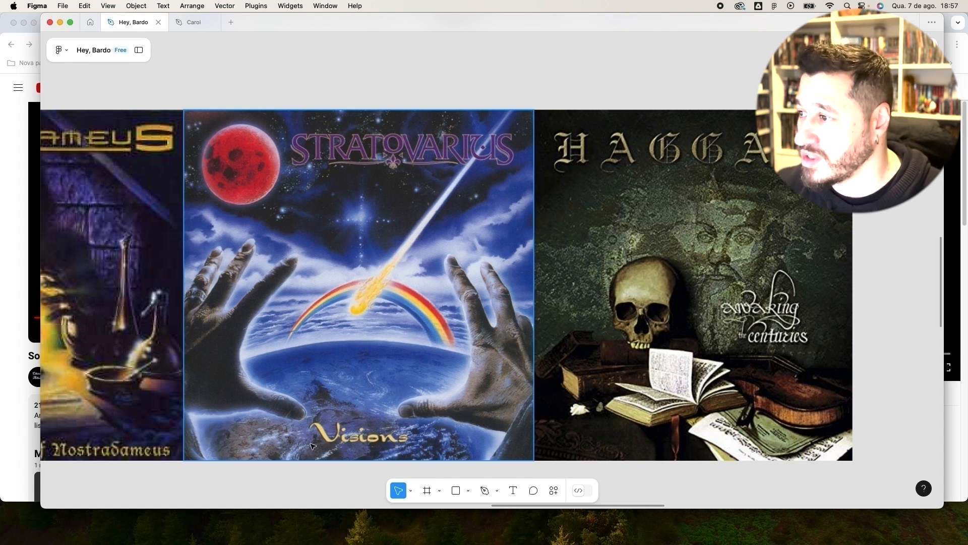
{"action": "scroll", "coordinate": [290, 366], "scroll_direction": "down", "scroll_amount": 1}
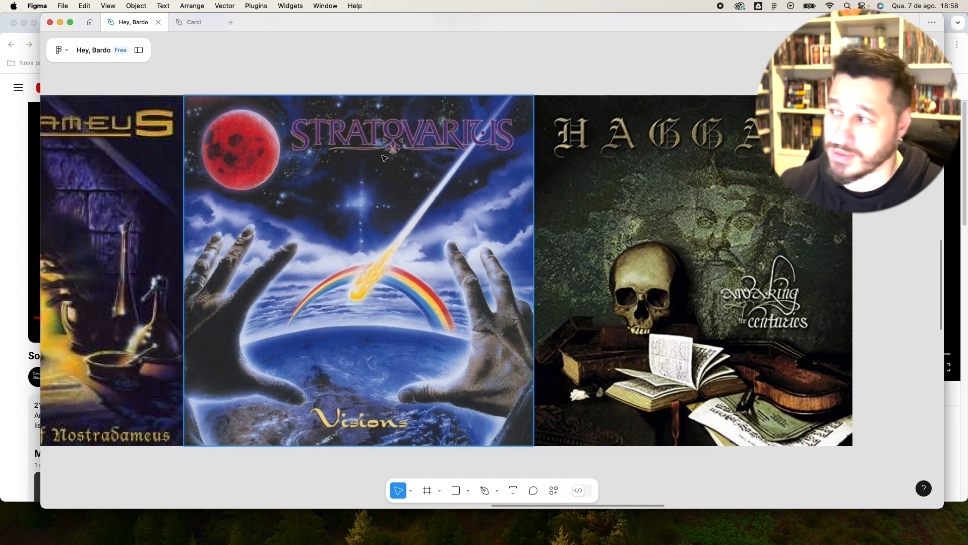
{"action": "scroll", "coordinate": [385, 158], "scroll_direction": "right", "scroll_amount": 4}
{"action": "scroll", "coordinate": [658, 220], "scroll_direction": "up", "scroll_amount": 3}
{"action": "left_click_drag", "start_coordinate": [683, 195], "coordinate": [659, 221]}
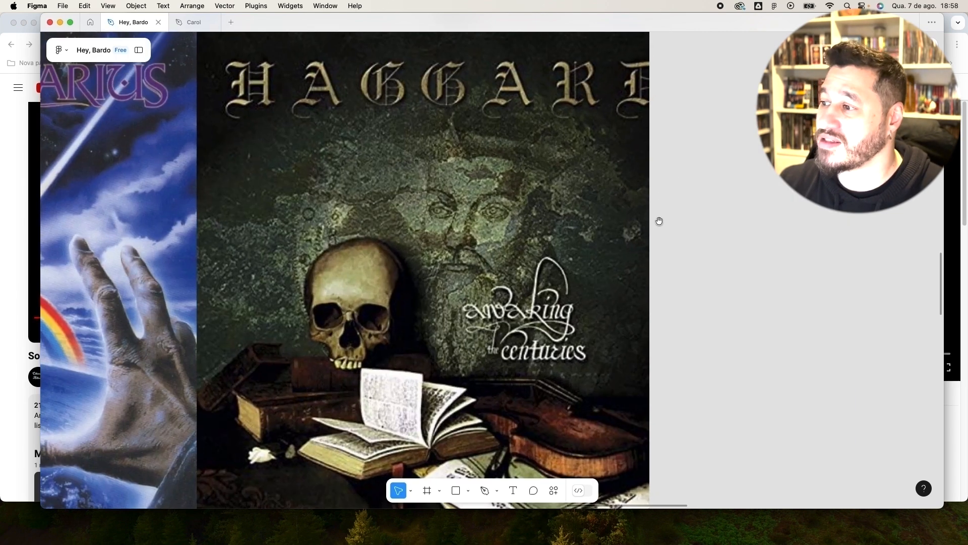
{"action": "scroll", "coordinate": [659, 221], "scroll_direction": "down", "scroll_amount": 3}
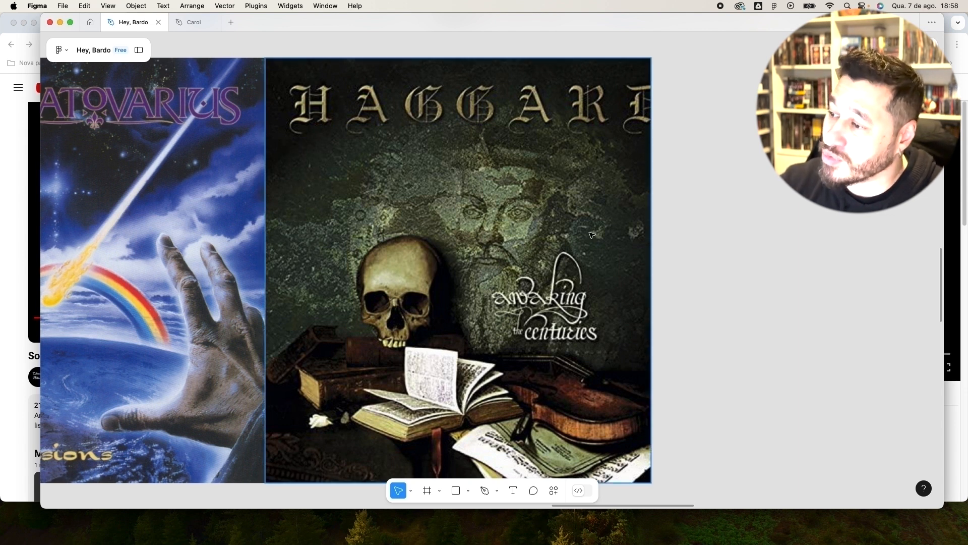
{"action": "scroll", "coordinate": [477, 202], "scroll_direction": "down", "scroll_amount": 5}
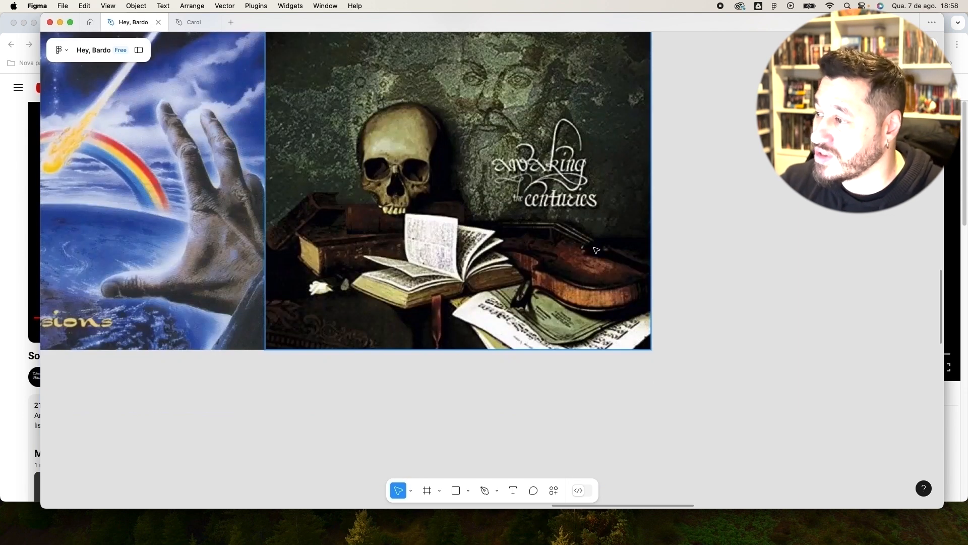
{"action": "scroll", "coordinate": [525, 228], "scroll_direction": "up", "scroll_amount": 3}
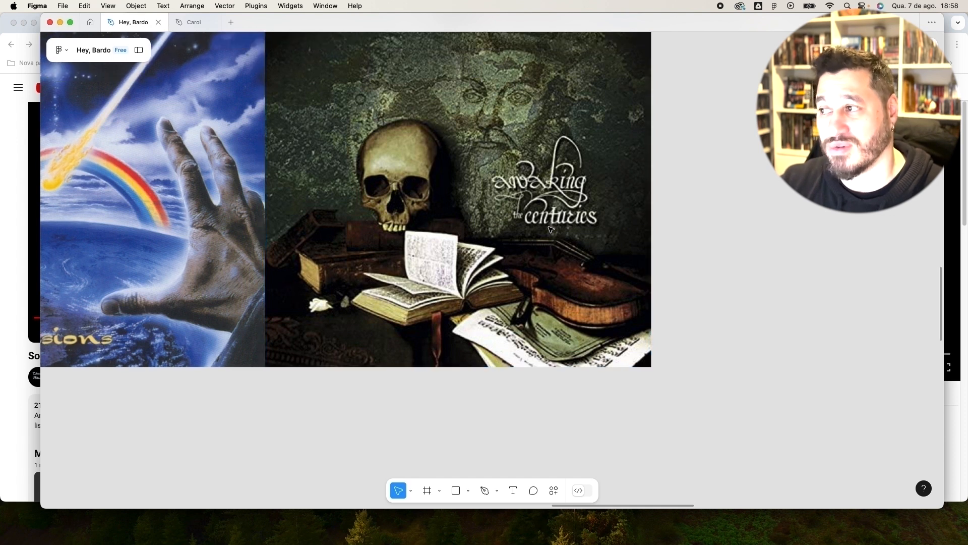
{"action": "scroll", "coordinate": [550, 228], "scroll_direction": "up", "scroll_amount": 2}
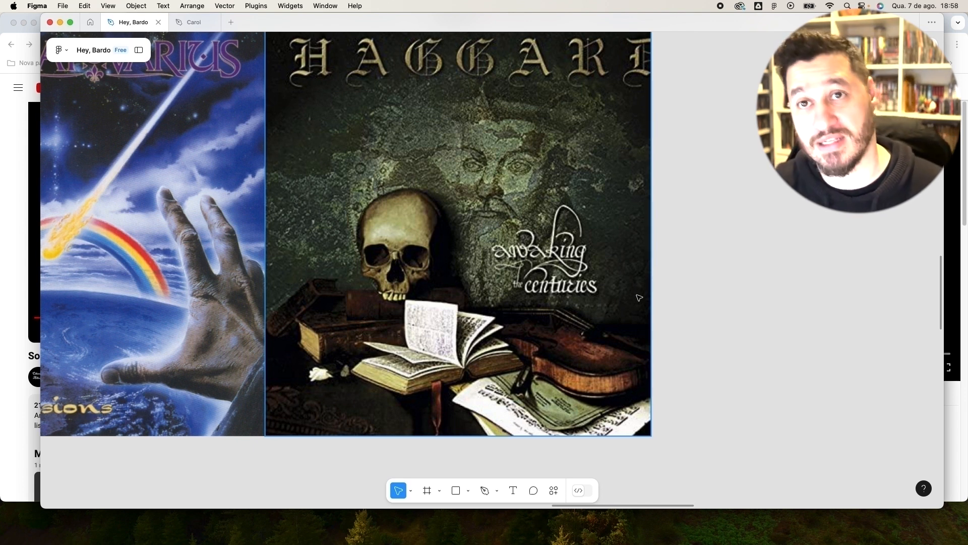
Step: View the row of Nostradamus book covers, focusing on A Última Profecia de Nostradamus
{"action": "scroll", "coordinate": [640, 298], "scroll_direction": "down", "scroll_amount": 3}
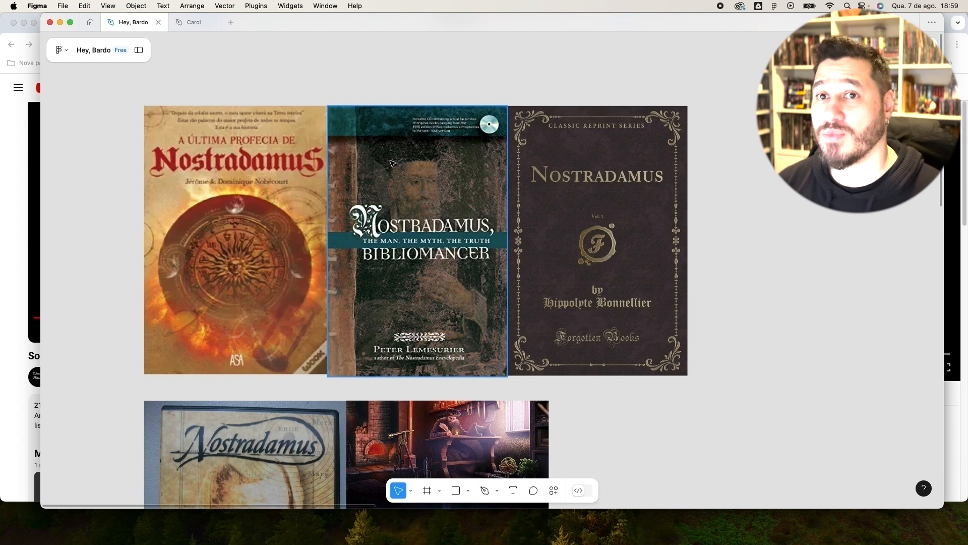
{"action": "scroll", "coordinate": [265, 169], "scroll_direction": "up", "scroll_amount": 2}
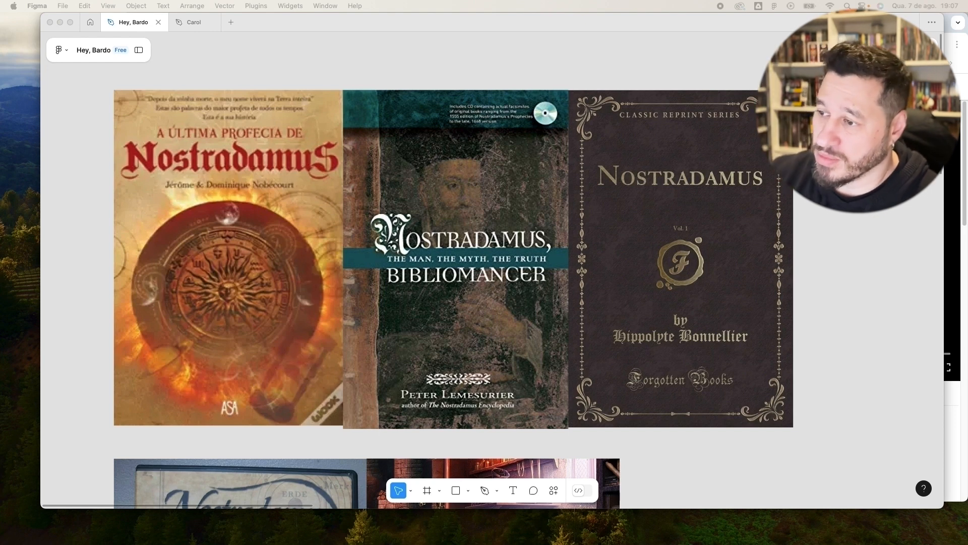
{"action": "left_click", "coordinate": [211, 245]}
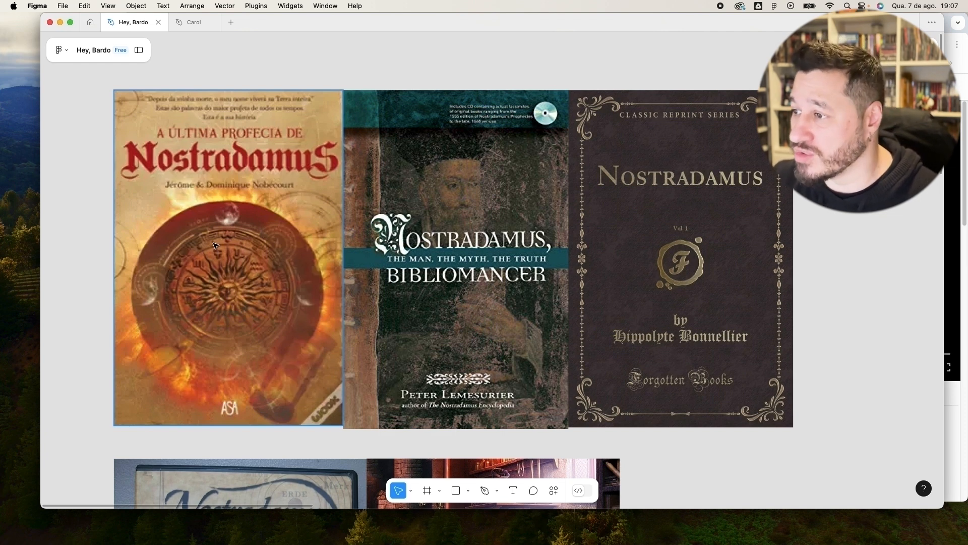
Step: Compare the lettering on the Nostradamus Bibliomancer cover with the Classic Reprint Series Nostradamus cover beside it
{"action": "scroll", "coordinate": [214, 245], "scroll_direction": "up", "scroll_amount": 1}
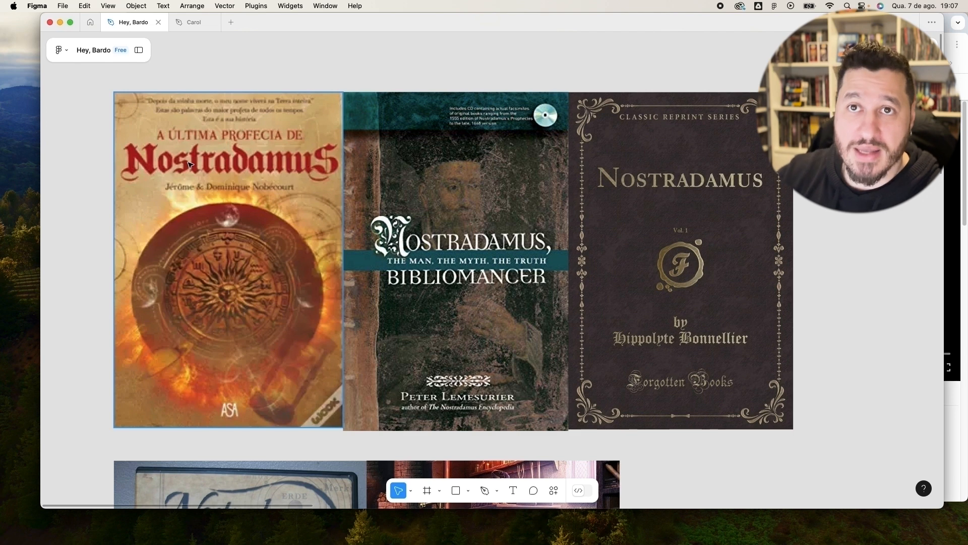
{"action": "left_click", "coordinate": [371, 253]}
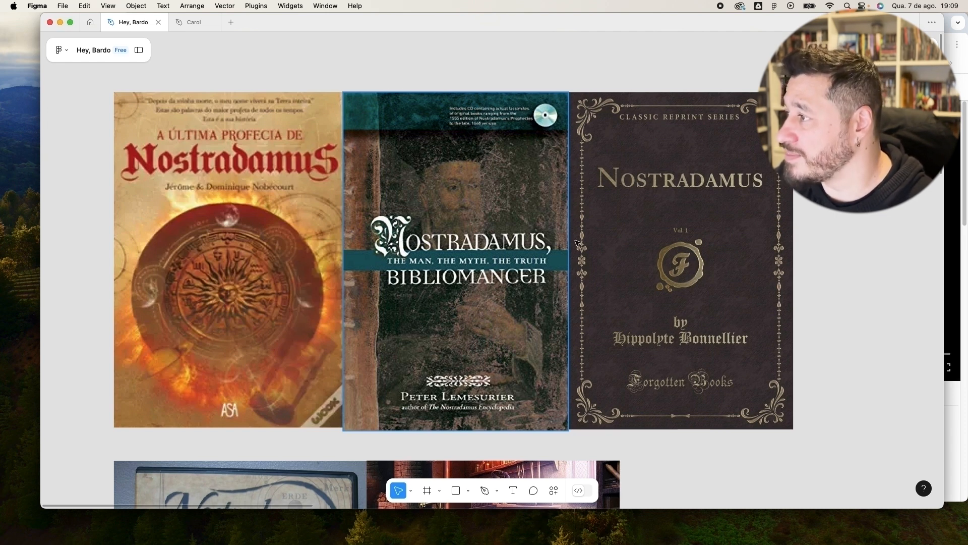
{"action": "right_click", "coordinate": [837, 216]}
{"action": "left_click", "coordinate": [720, 192]}
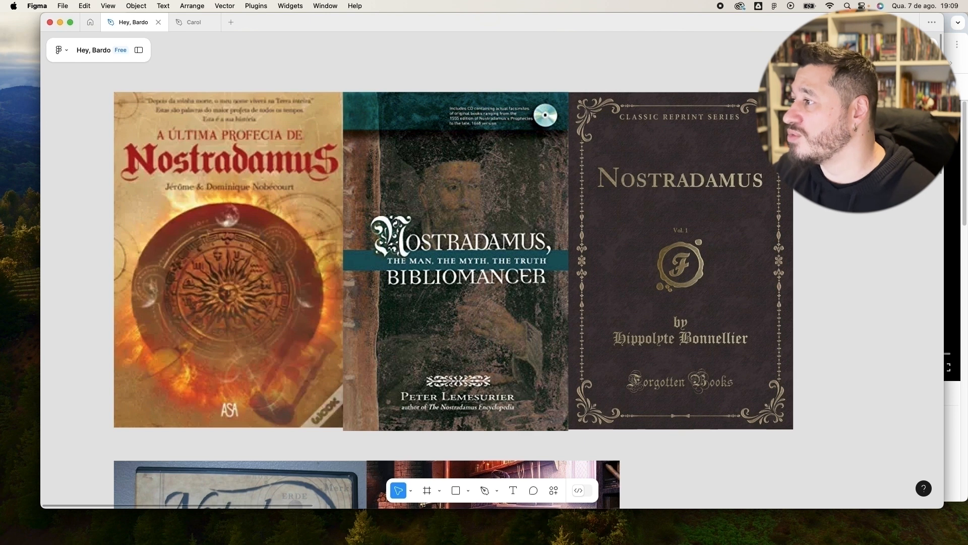
{"action": "scroll", "coordinate": [734, 146], "scroll_direction": "right", "scroll_amount": 3}
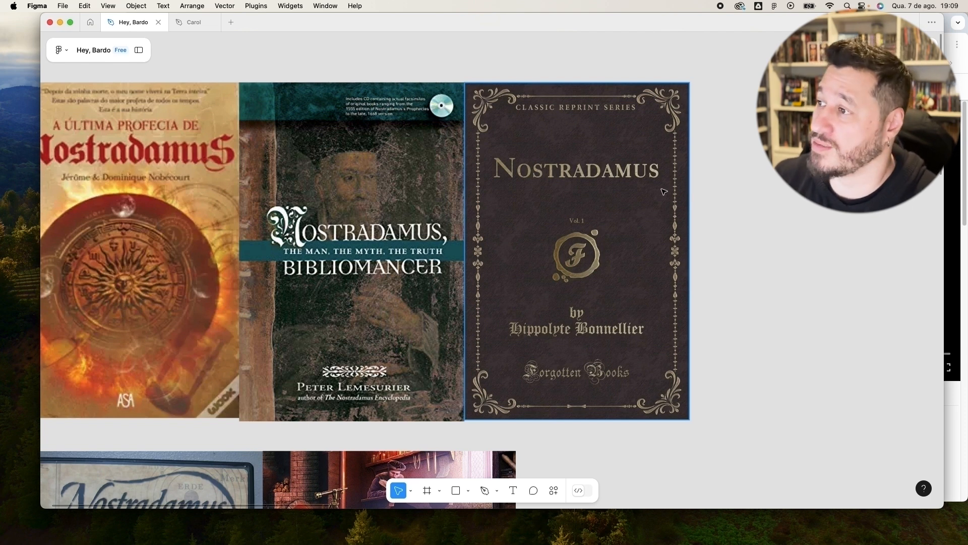
Step: Examine the Nostradamus His Life and Prophecies DVD case and the adjacent Four Horsemen of the Apocalypse artwork
{"action": "scroll", "coordinate": [740, 259], "scroll_direction": "down", "scroll_amount": 10}
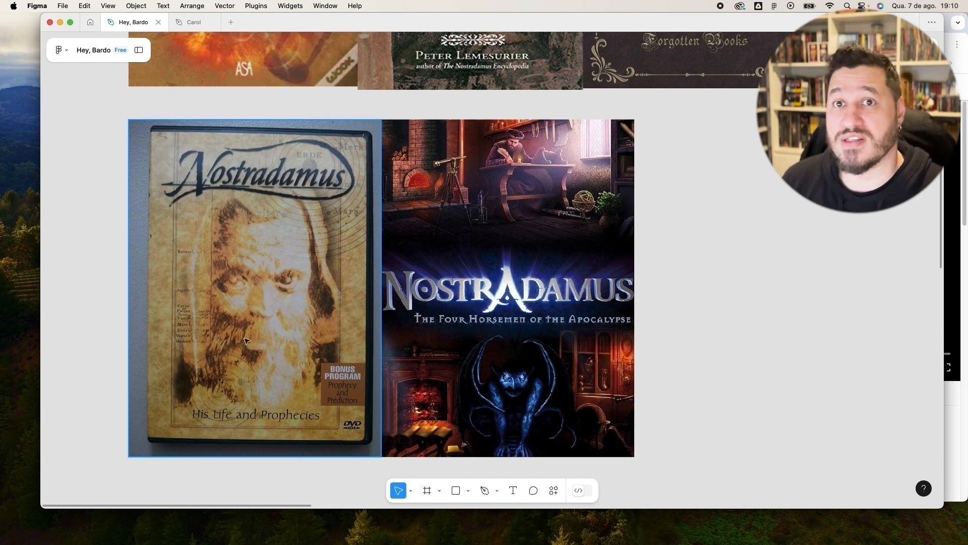
{"action": "scroll", "coordinate": [757, 301], "scroll_direction": "right", "scroll_amount": 4}
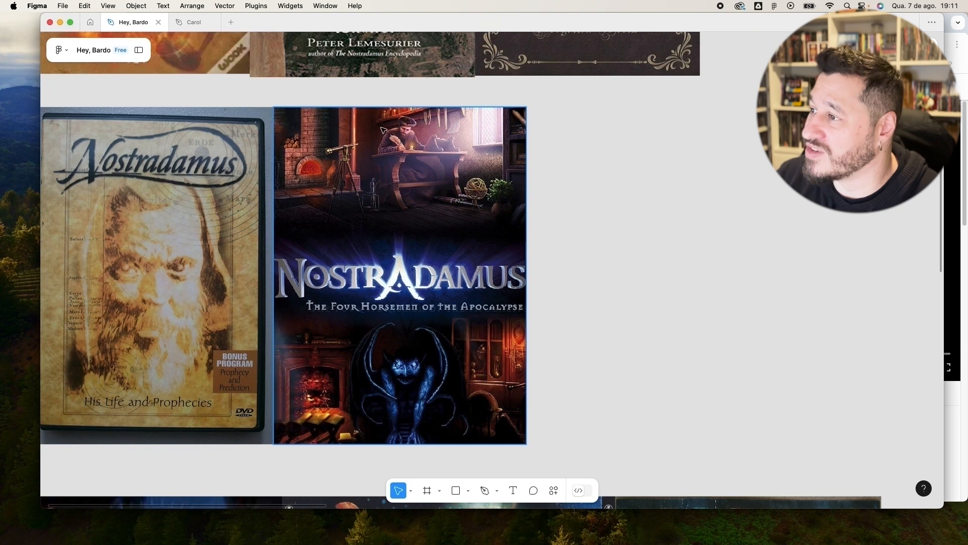
{"action": "scroll", "coordinate": [354, 144], "scroll_direction": "up", "scroll_amount": 1}
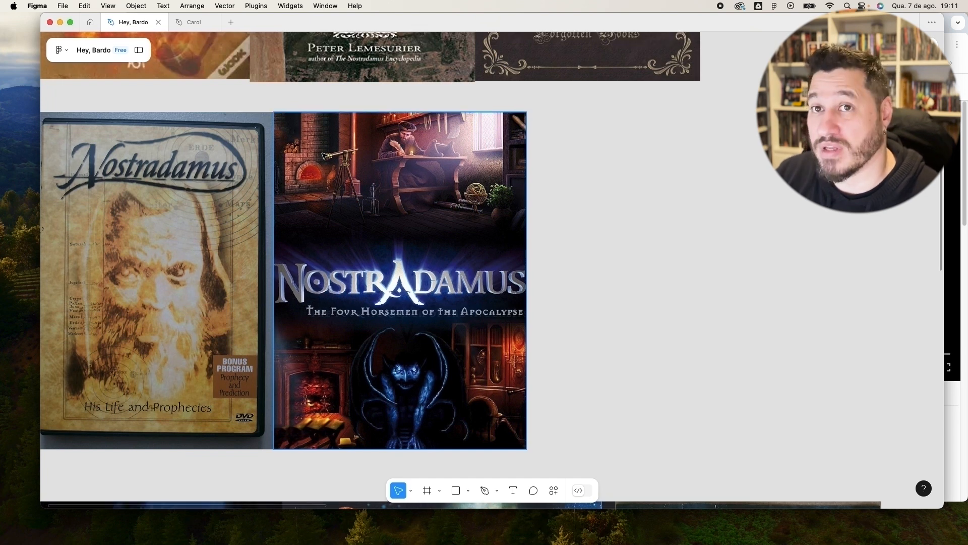
{"action": "scroll", "coordinate": [363, 190], "scroll_direction": "down", "scroll_amount": 5}
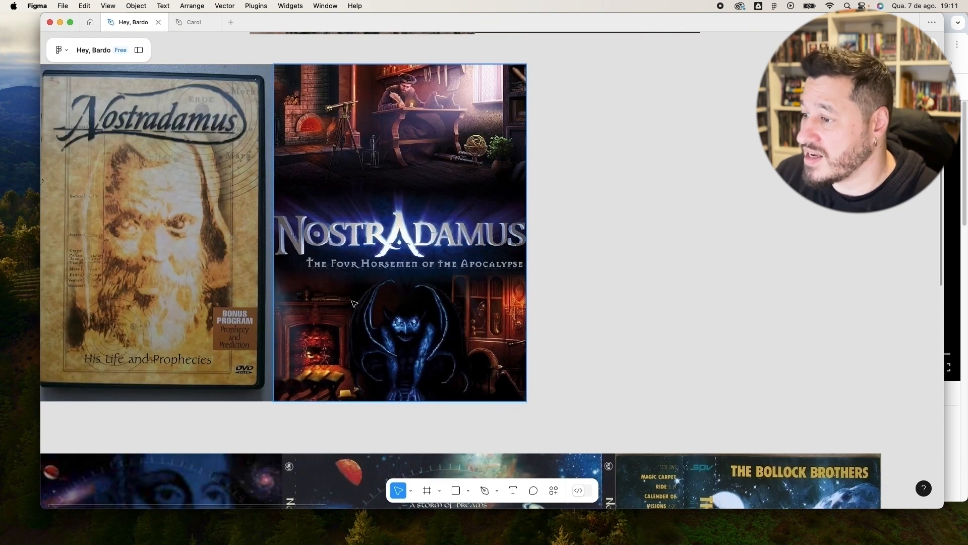
{"action": "scroll", "coordinate": [393, 353], "scroll_direction": "up", "scroll_amount": 6}
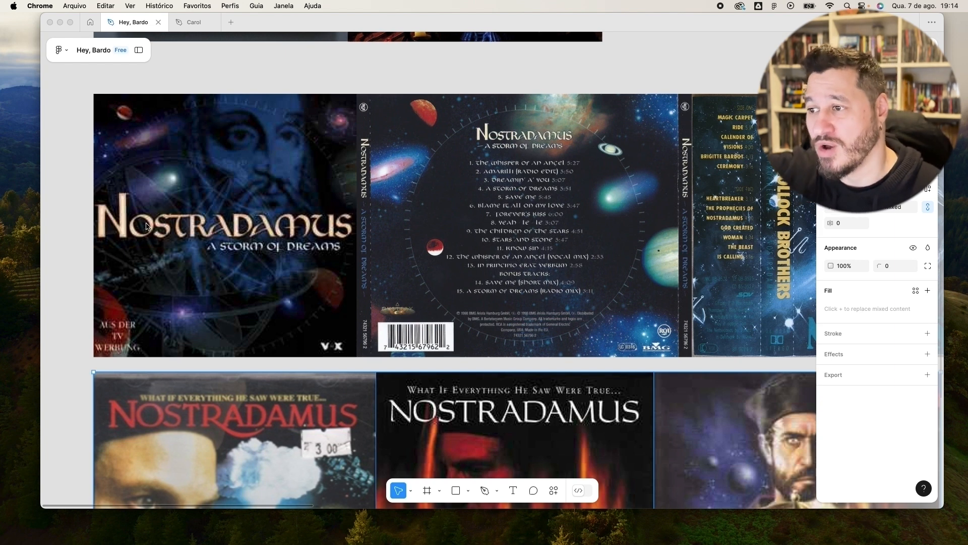
Step: Examine the Nostradamus A Storm of Dreams front and back covers and the Bollock Brothers cassette insert
{"action": "left_click", "coordinate": [553, 208]}
{"action": "key", "text": "space"}
{"action": "left_click_drag", "start_coordinate": [572, 208], "coordinate": [536, 210]}
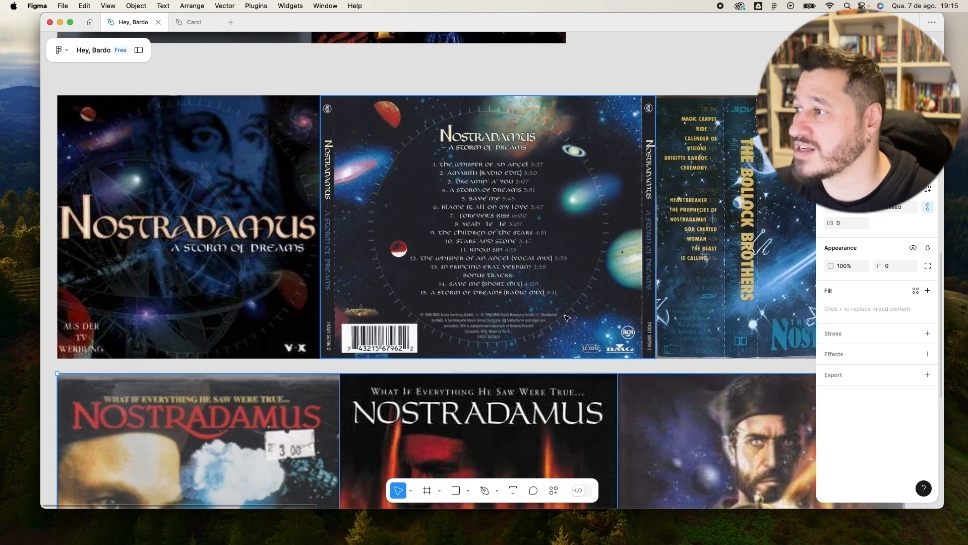
{"action": "scroll", "coordinate": [504, 182], "scroll_direction": "right", "scroll_amount": 10}
{"action": "scroll", "coordinate": [504, 182], "scroll_direction": "up", "scroll_amount": 2}
{"action": "scroll", "coordinate": [477, 245], "scroll_direction": "up", "scroll_amount": 4}
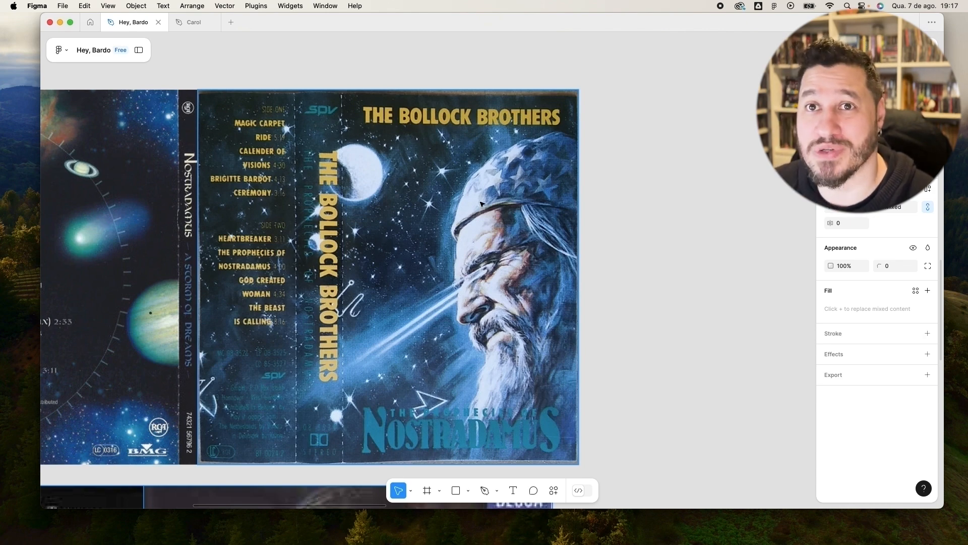
Step: Compare the three Nostradamus motion picture soundtrack covers in the row below the Bollock Brothers insert
{"action": "key", "text": "n"}
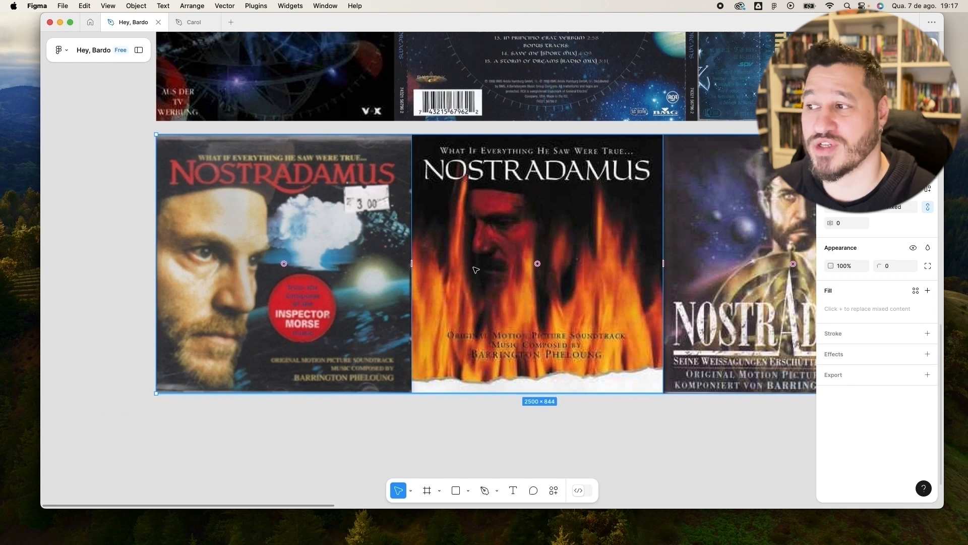
{"action": "left_click_drag", "start_coordinate": [420, 264], "coordinate": [328, 241]}
{"action": "scroll", "coordinate": [328, 241], "scroll_direction": "down", "scroll_amount": 1}
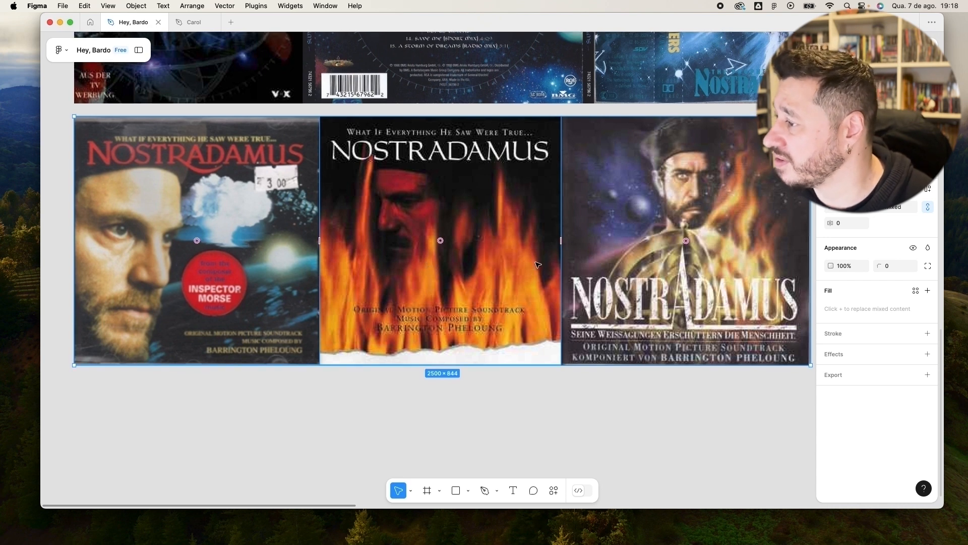
{"action": "left_click_drag", "start_coordinate": [693, 249], "coordinate": [565, 246]}
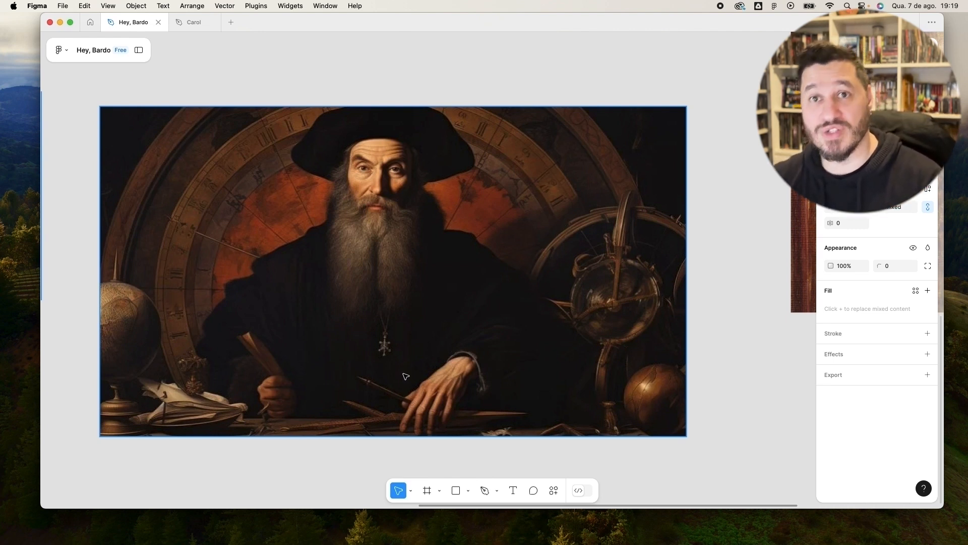
Step: View the bearded astrologer portrait and the cover of Nikolo Kotzev's Nostradamus, The Rock Opera
{"action": "left_click", "coordinate": [626, 79]}
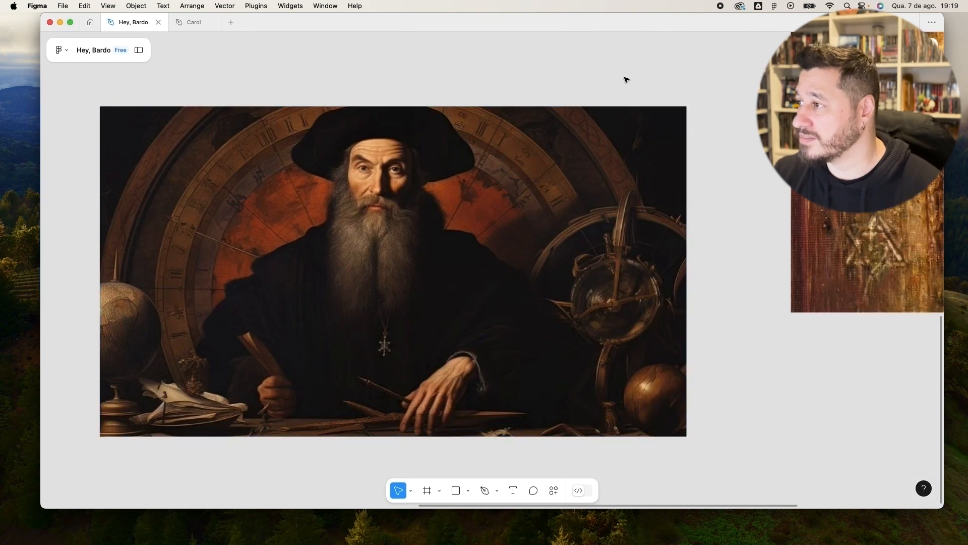
{"action": "scroll", "coordinate": [626, 79], "scroll_direction": "right", "scroll_amount": 10}
{"action": "scroll", "coordinate": [626, 80], "scroll_direction": "up", "scroll_amount": 3}
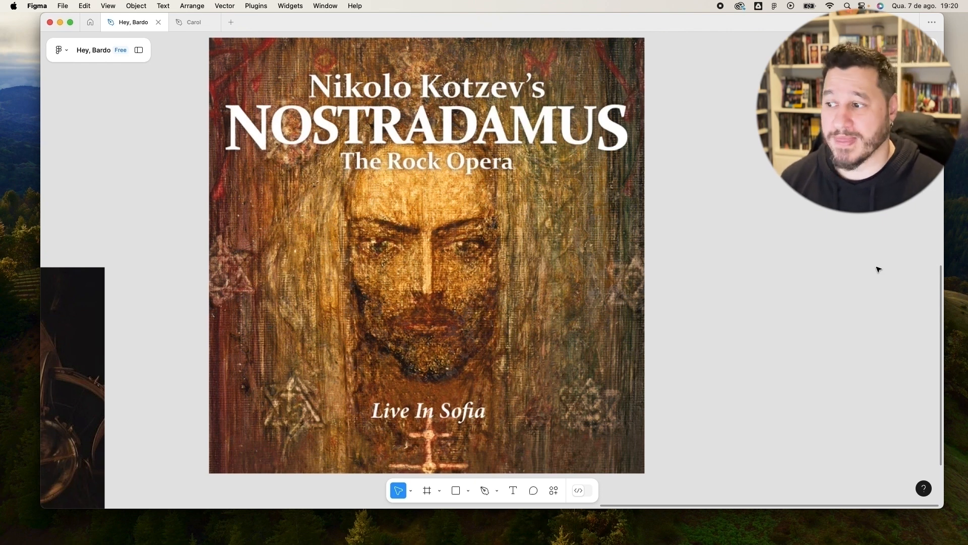
{"action": "key", "text": "super+Tab"}
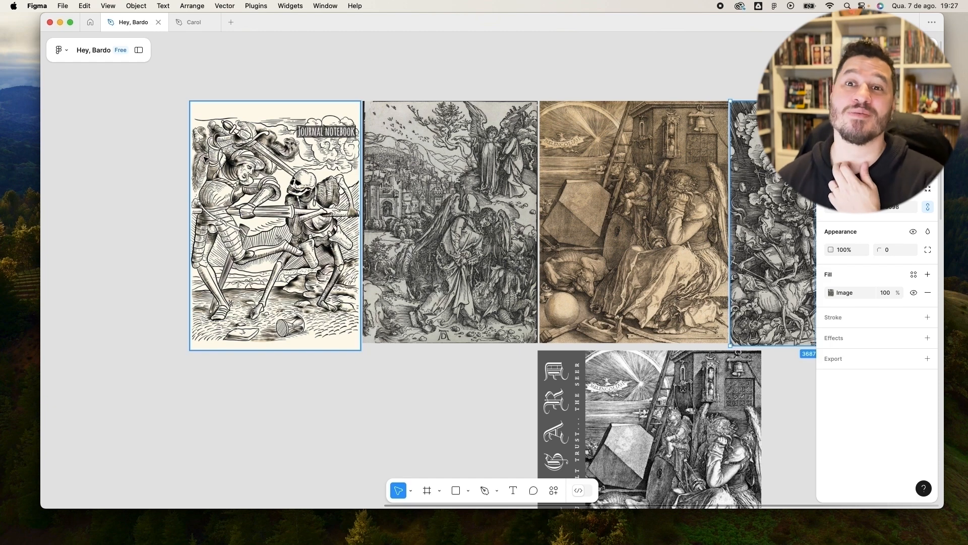
Step: Examine the knight and skeleton engraving on the Journal Notebook cover up close
{"action": "left_click", "coordinate": [228, 70]}
{"action": "scroll", "coordinate": [272, 142], "scroll_direction": "up", "scroll_amount": 1}
{"action": "scroll", "coordinate": [283, 189], "scroll_direction": "up", "scroll_amount": 5}
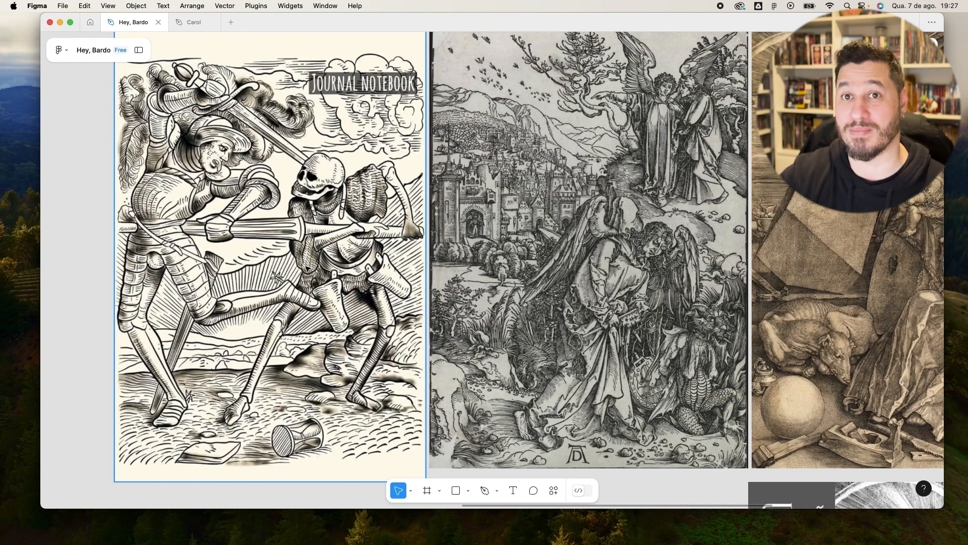
{"action": "scroll", "coordinate": [306, 267], "scroll_direction": "up", "scroll_amount": 3}
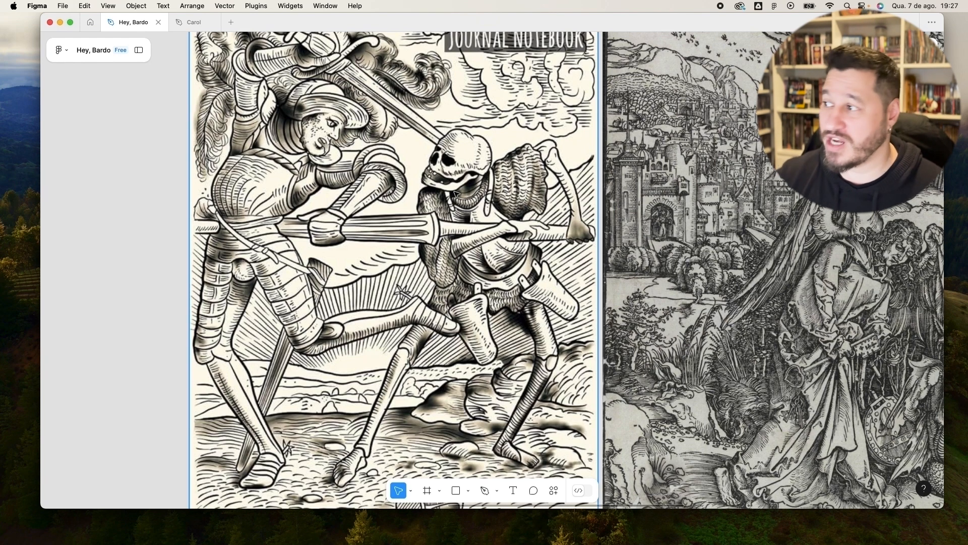
Step: Examine the angel and walled city engraving from its sky down to the monogram at its base
{"action": "key", "text": "space"}
{"action": "left_click_drag", "start_coordinate": [570, 206], "coordinate": [234, 208]}
{"action": "left_click_drag", "start_coordinate": [443, 234], "coordinate": [408, 338]}
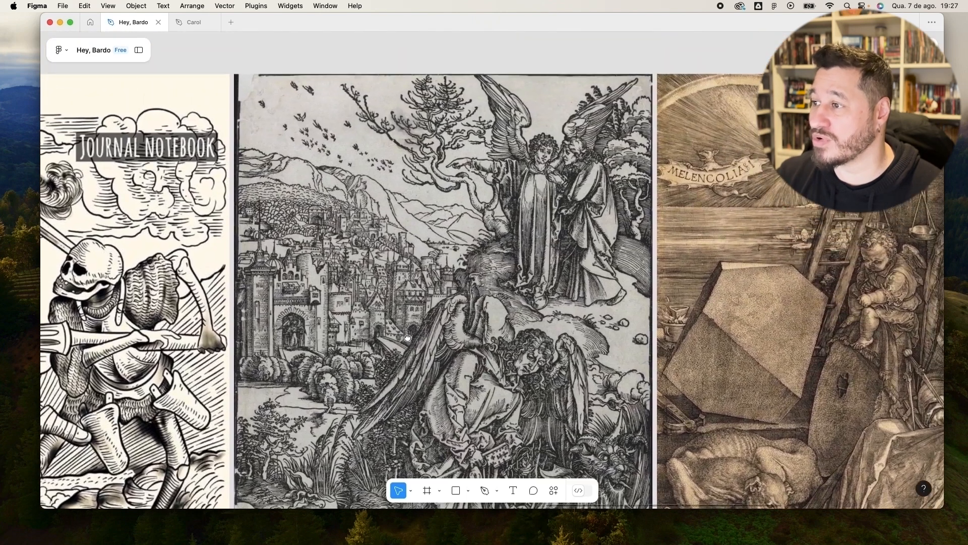
{"action": "scroll", "coordinate": [407, 338], "scroll_direction": "up", "scroll_amount": 1}
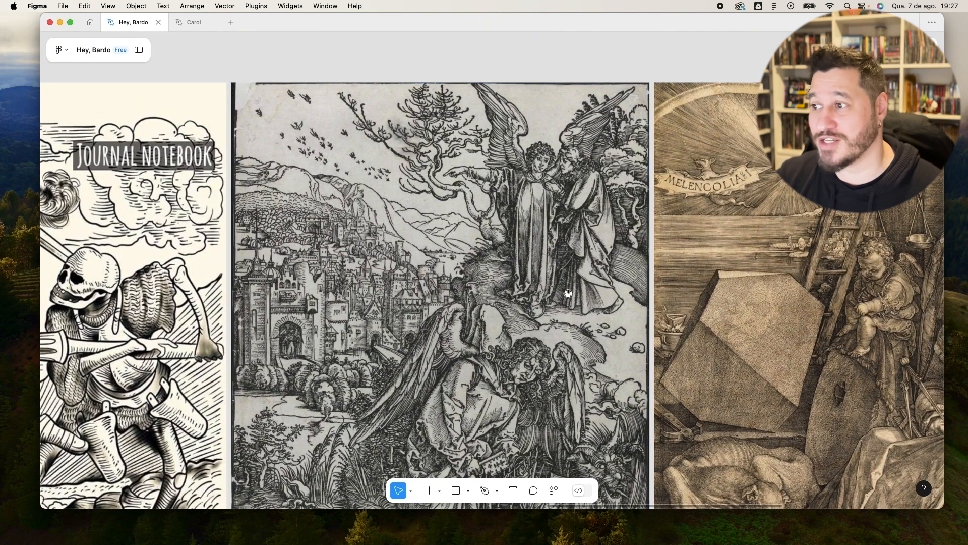
{"action": "scroll", "coordinate": [568, 293], "scroll_direction": "down", "scroll_amount": 3}
{"action": "scroll", "coordinate": [489, 227], "scroll_direction": "down", "scroll_amount": 5}
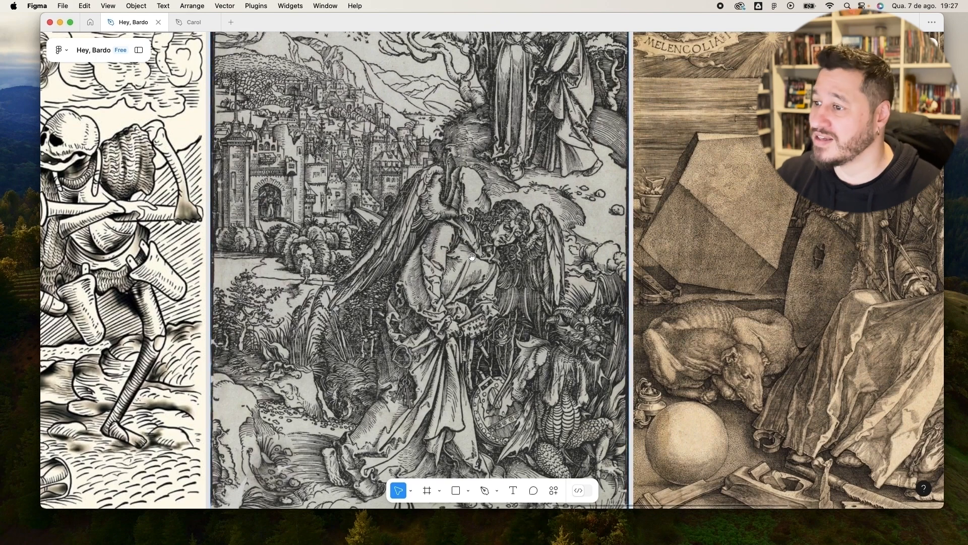
{"action": "scroll", "coordinate": [390, 342], "scroll_direction": "down", "scroll_amount": 5}
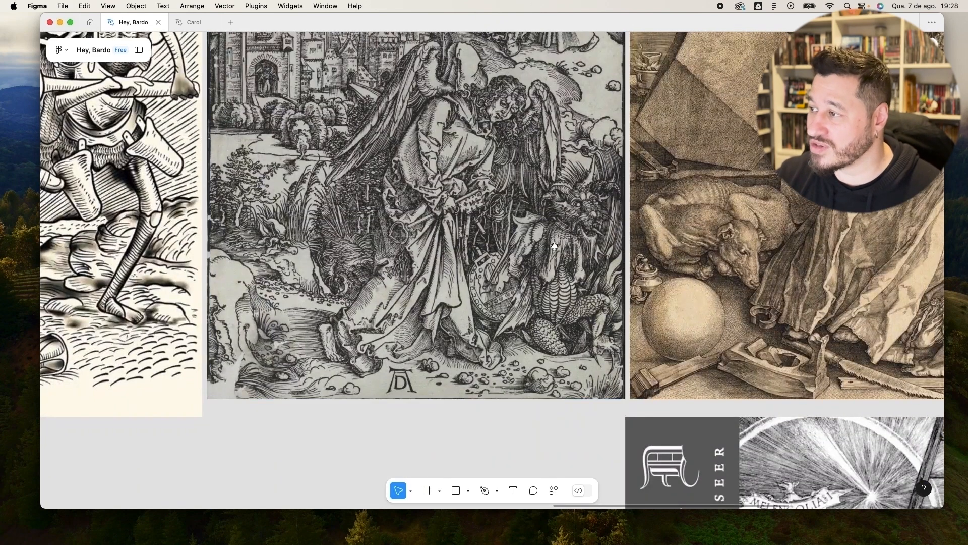
{"action": "scroll", "coordinate": [559, 313], "scroll_direction": "up", "scroll_amount": 5}
{"action": "scroll", "coordinate": [444, 144], "scroll_direction": "up", "scroll_amount": 4}
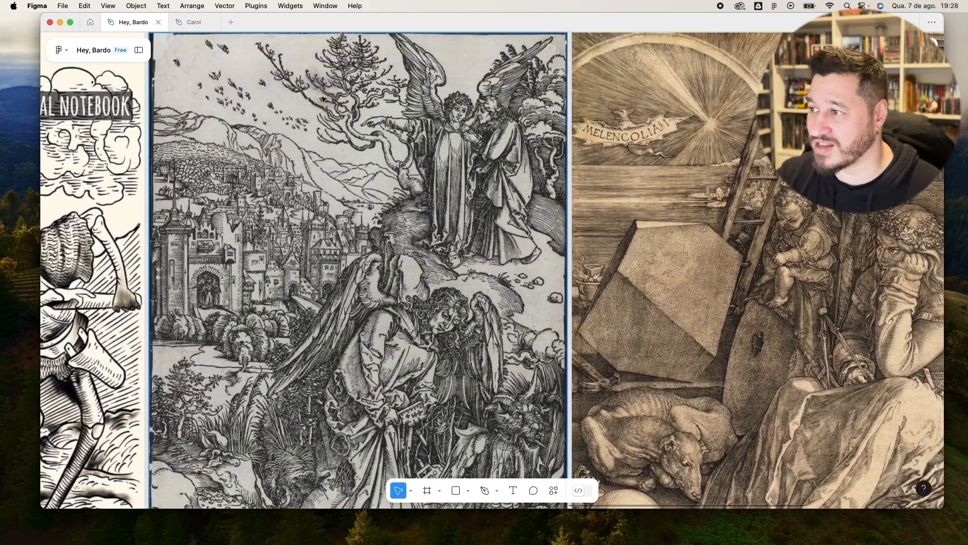
Step: Examine the details of the sepia Melencolia I engraving, including its banner, number square and seated winged figure
{"action": "left_click", "coordinate": [708, 182]}
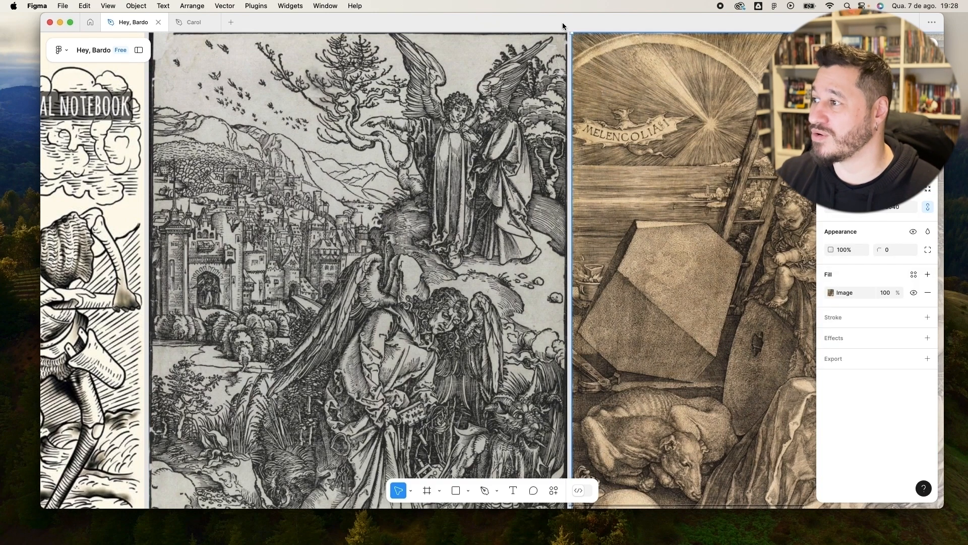
{"action": "left_click_drag", "start_coordinate": [607, 91], "coordinate": [299, 110]}
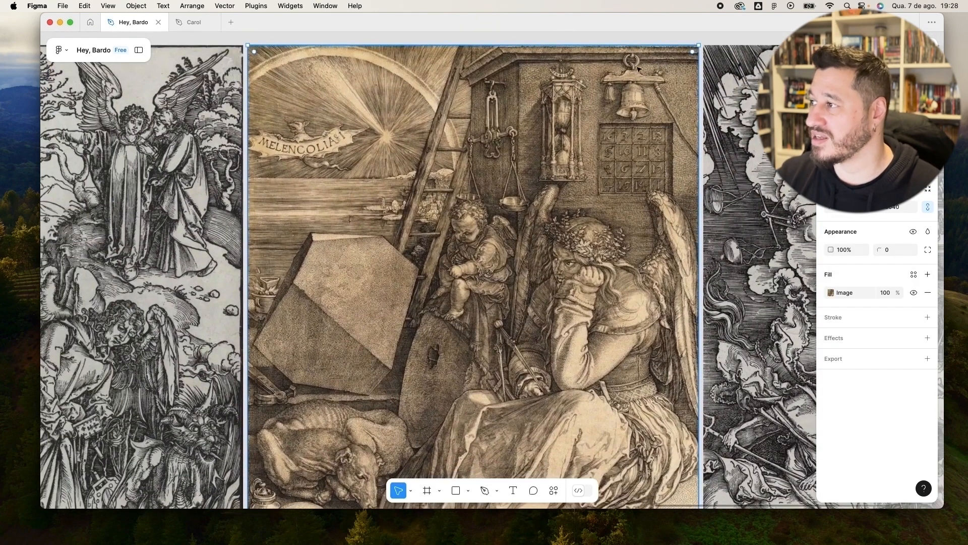
{"action": "key", "text": "Escape"}
{"action": "scroll", "coordinate": [605, 165], "scroll_direction": "down", "scroll_amount": 2}
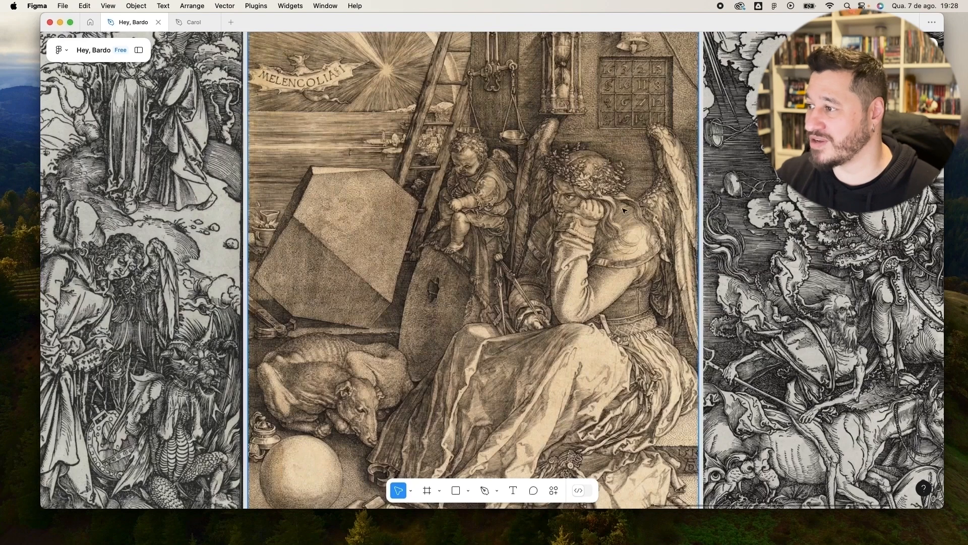
{"action": "scroll", "coordinate": [524, 185], "scroll_direction": "down", "scroll_amount": 1}
{"action": "scroll", "coordinate": [416, 191], "scroll_direction": "up", "scroll_amount": 5}
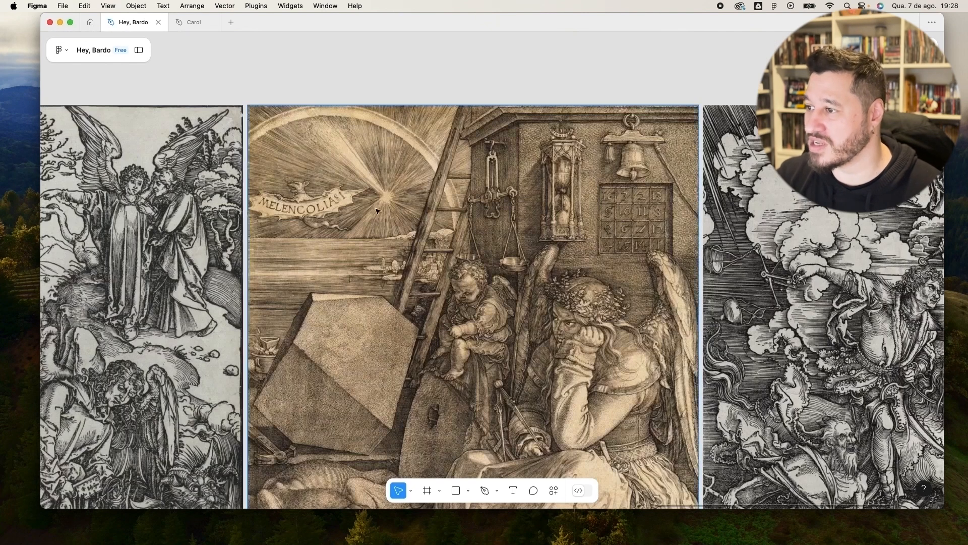
{"action": "scroll", "coordinate": [388, 199], "scroll_direction": "down", "scroll_amount": 3}
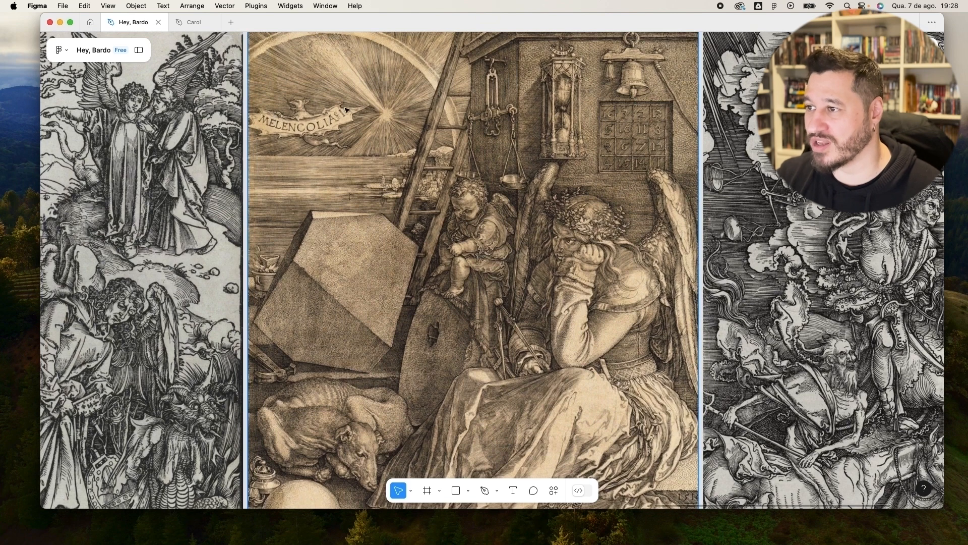
{"action": "scroll", "coordinate": [383, 103], "scroll_direction": "down", "scroll_amount": 1}
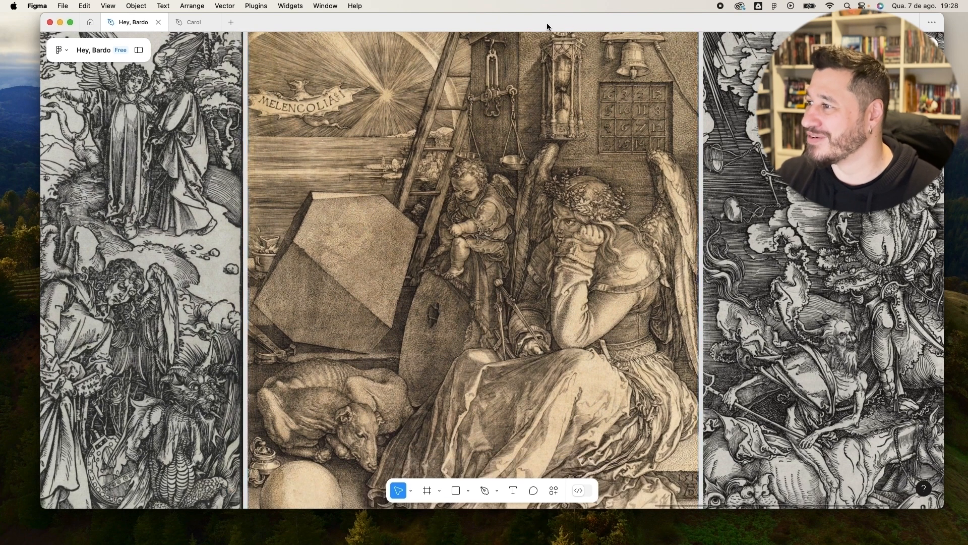
{"action": "scroll", "coordinate": [580, 91], "scroll_direction": "down", "scroll_amount": 1}
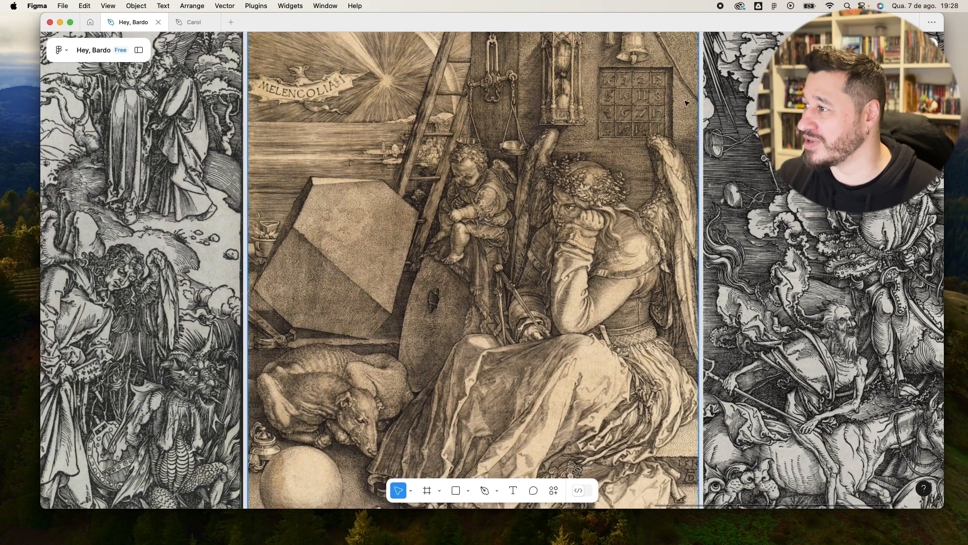
Step: Compare the Melencolia I engraving with the Haggard And Thou Shalt Trust... The Seer cover below it
{"action": "scroll", "coordinate": [610, 131], "scroll_direction": "down", "scroll_amount": 7}
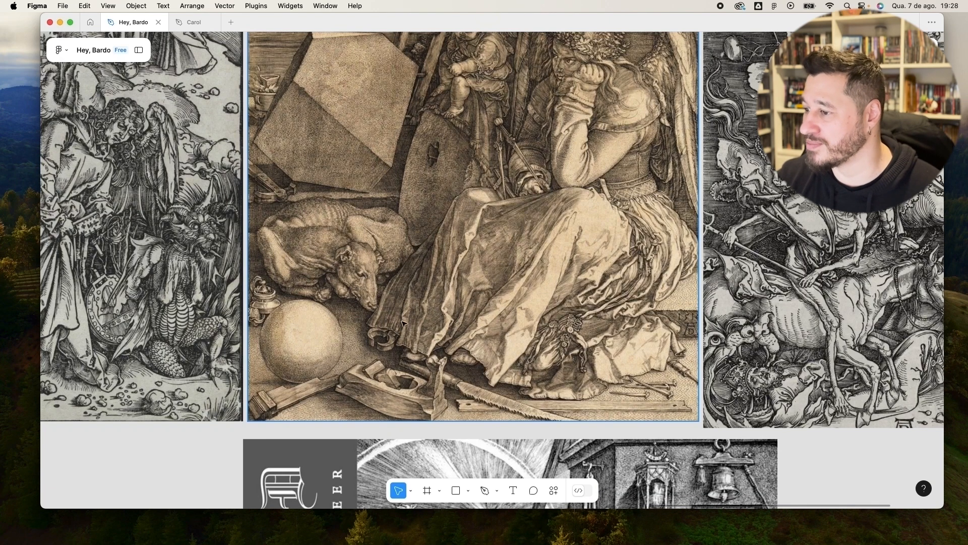
{"action": "scroll", "coordinate": [408, 322], "scroll_direction": "up", "scroll_amount": 7}
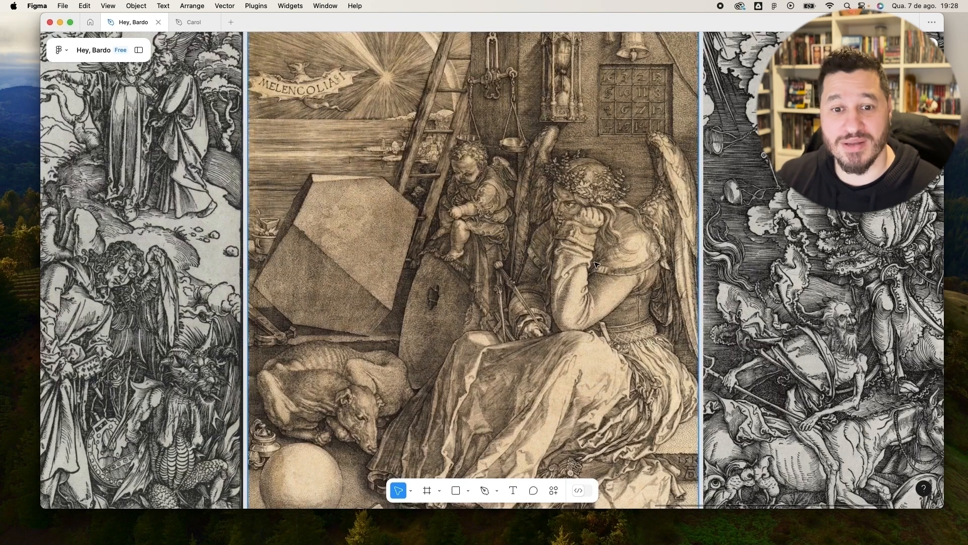
{"action": "scroll", "coordinate": [643, 223], "scroll_direction": "down", "scroll_amount": 15}
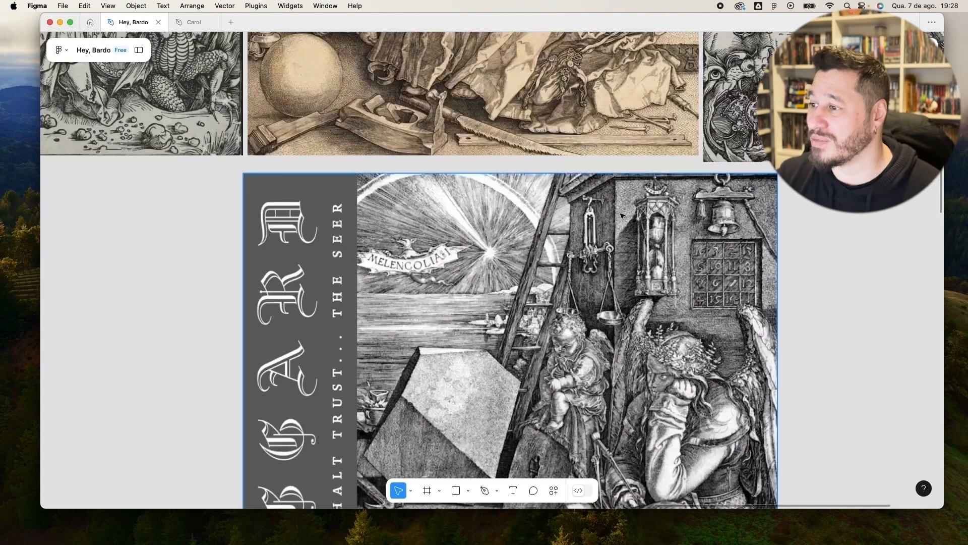
{"action": "scroll", "coordinate": [625, 216], "scroll_direction": "down", "scroll_amount": 5, "text": "ctrl"}
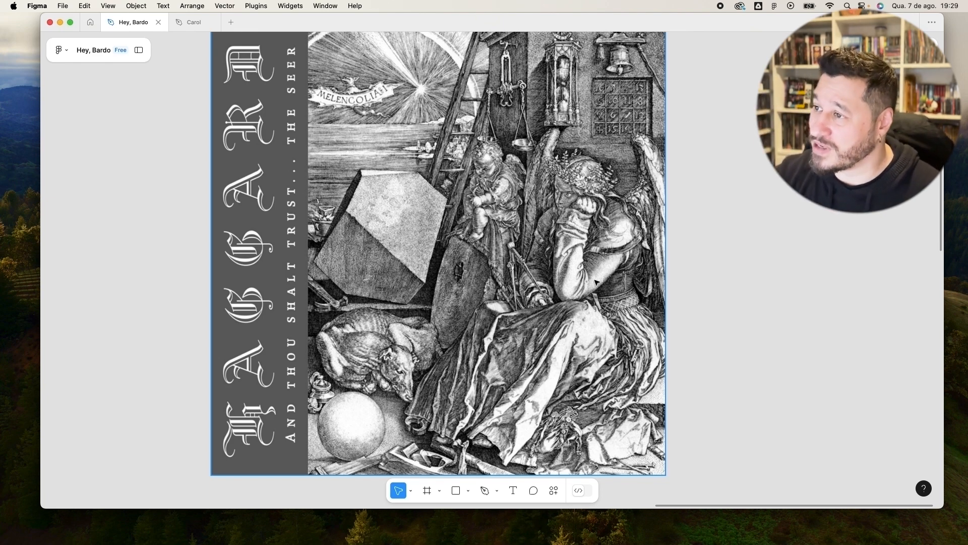
Step: Revisit the sepia Melencolia I engraving above the Haggard cover, and examine the four horsemen engraving beside it from its flying angel down
{"action": "scroll", "coordinate": [286, 206], "scroll_direction": "up", "scroll_amount": 10}
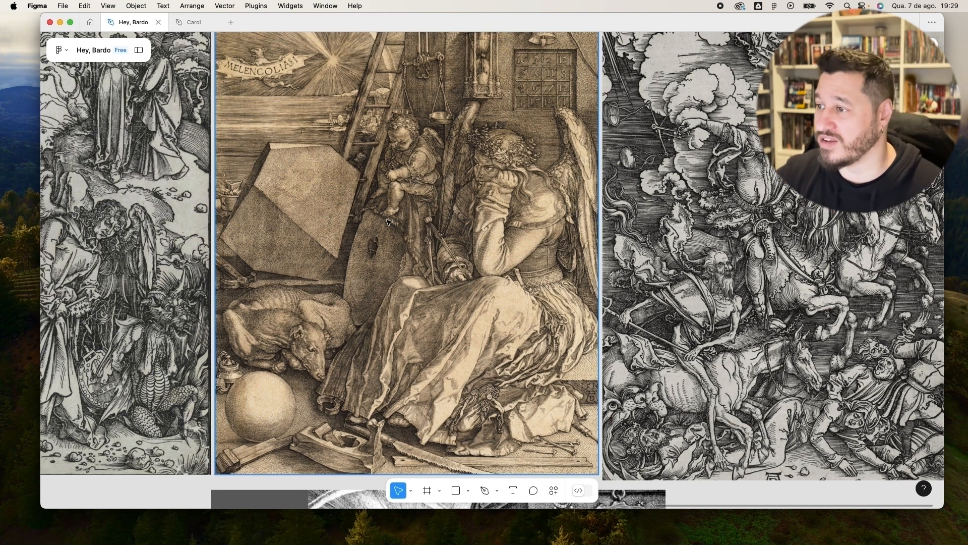
{"action": "scroll", "coordinate": [436, 225], "scroll_direction": "down", "scroll_amount": 4}
{"action": "left_click_drag", "start_coordinate": [715, 212], "coordinate": [526, 285]}
{"action": "scroll", "coordinate": [520, 231], "scroll_direction": "up", "scroll_amount": 5}
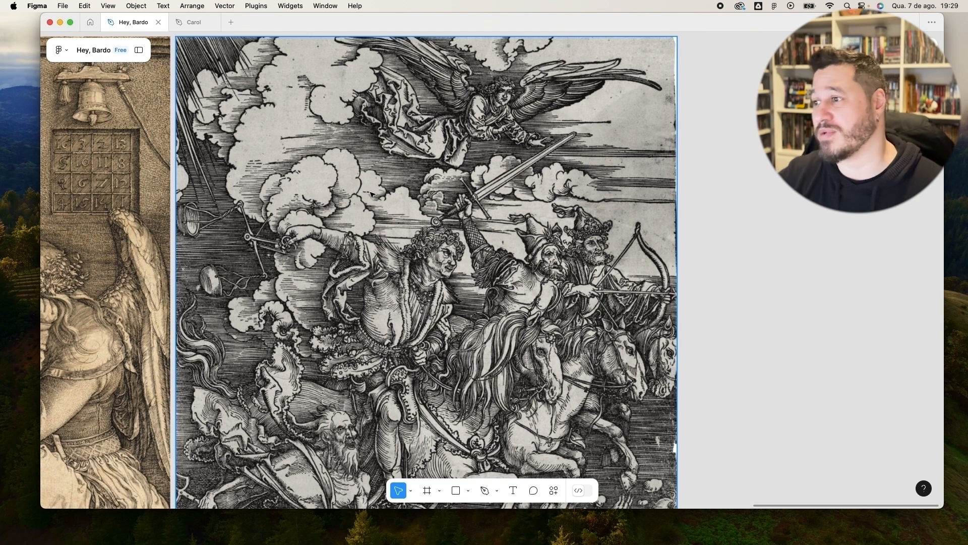
{"action": "scroll", "coordinate": [402, 187], "scroll_direction": "down", "scroll_amount": 3}
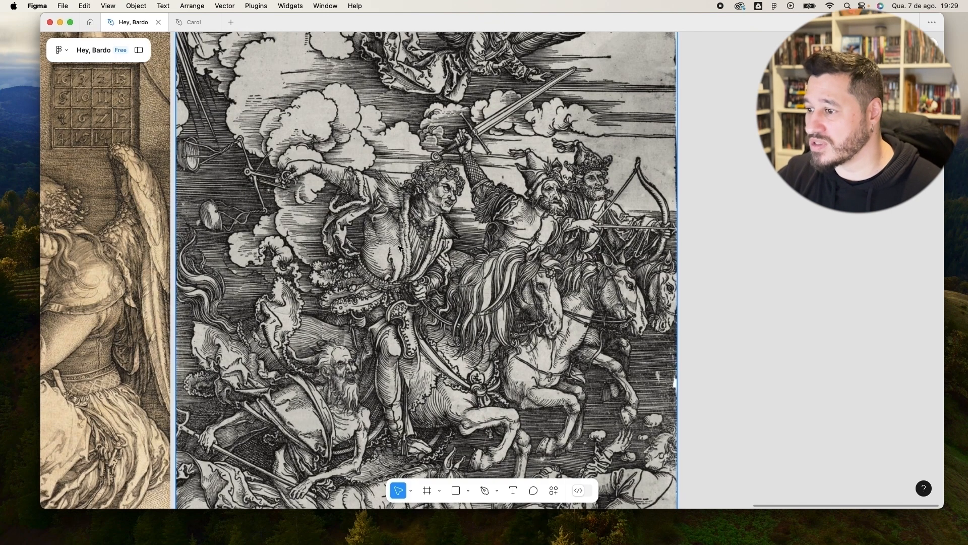
{"action": "scroll", "coordinate": [399, 248], "scroll_direction": "down", "scroll_amount": 8}
{"action": "scroll", "coordinate": [510, 185], "scroll_direction": "up", "scroll_amount": 13}
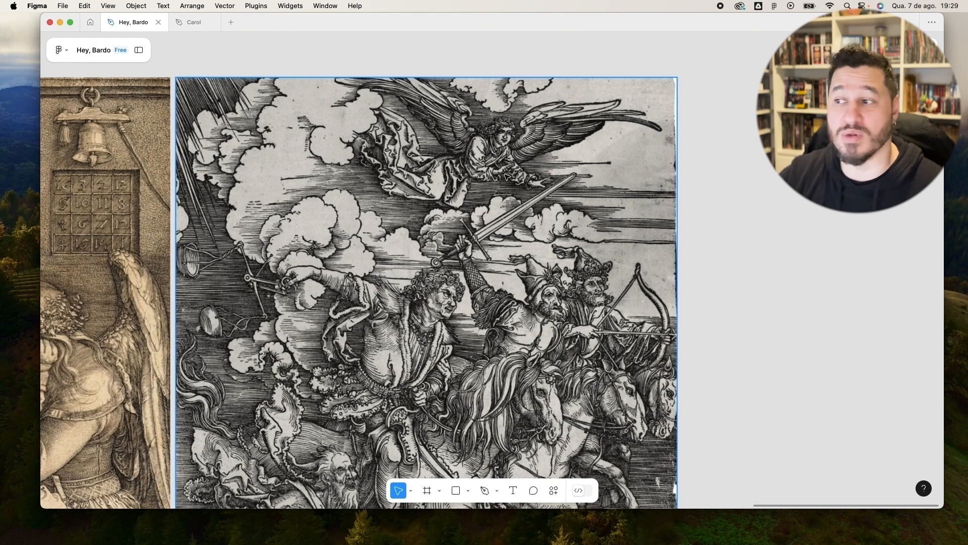
Step: Examine the charging riders, the bearded rider's gaunt horse and the trampled figures down to the horsemen engraving's base
{"action": "scroll", "coordinate": [506, 176], "scroll_direction": "down", "scroll_amount": 8}
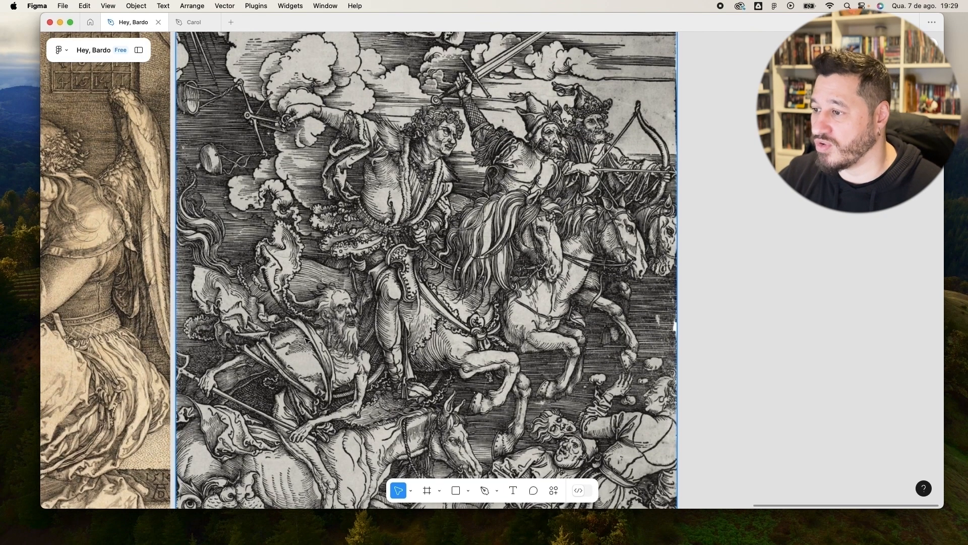
{"action": "scroll", "coordinate": [317, 391], "scroll_direction": "down", "scroll_amount": 2}
{"action": "scroll", "coordinate": [345, 316], "scroll_direction": "up", "scroll_amount": 2}
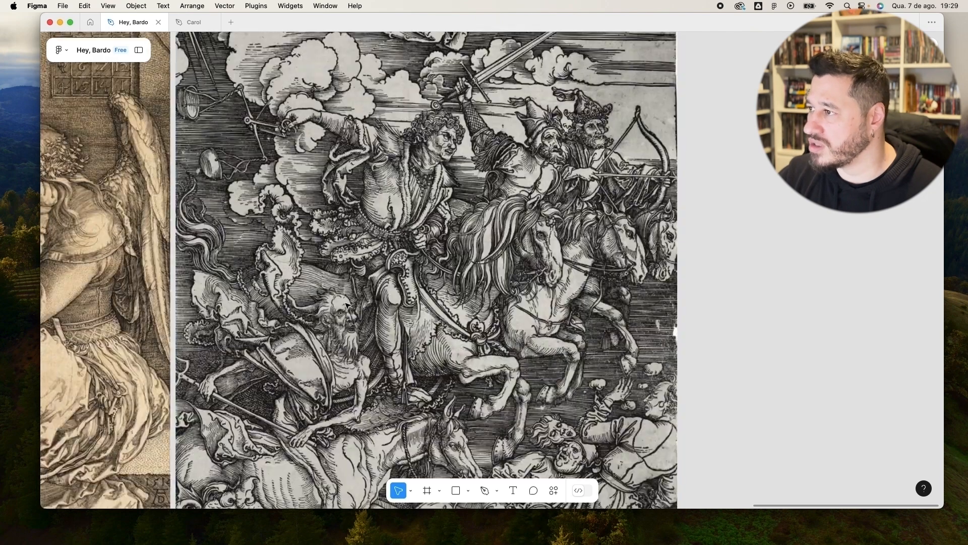
{"action": "scroll", "coordinate": [375, 254], "scroll_direction": "down", "scroll_amount": 3}
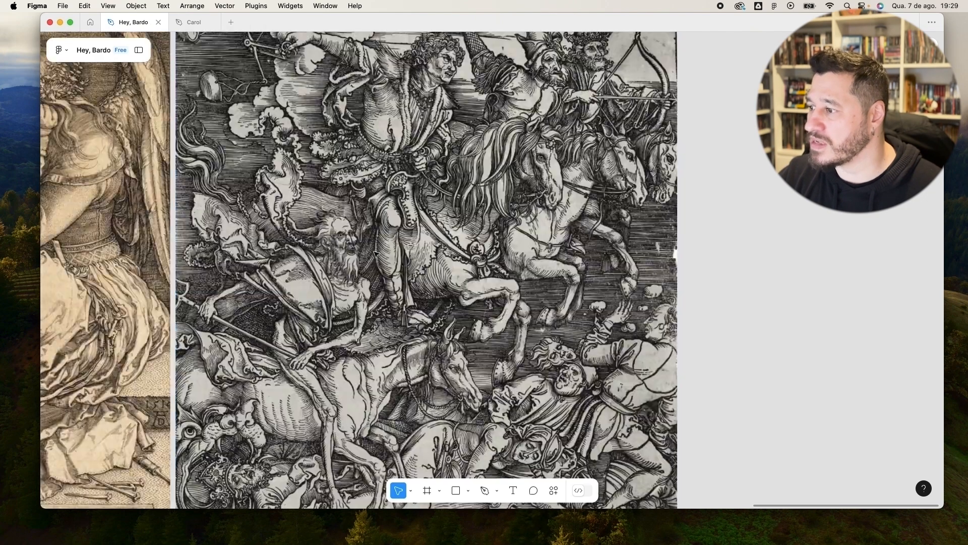
{"action": "scroll", "coordinate": [376, 254], "scroll_direction": "down", "scroll_amount": 5}
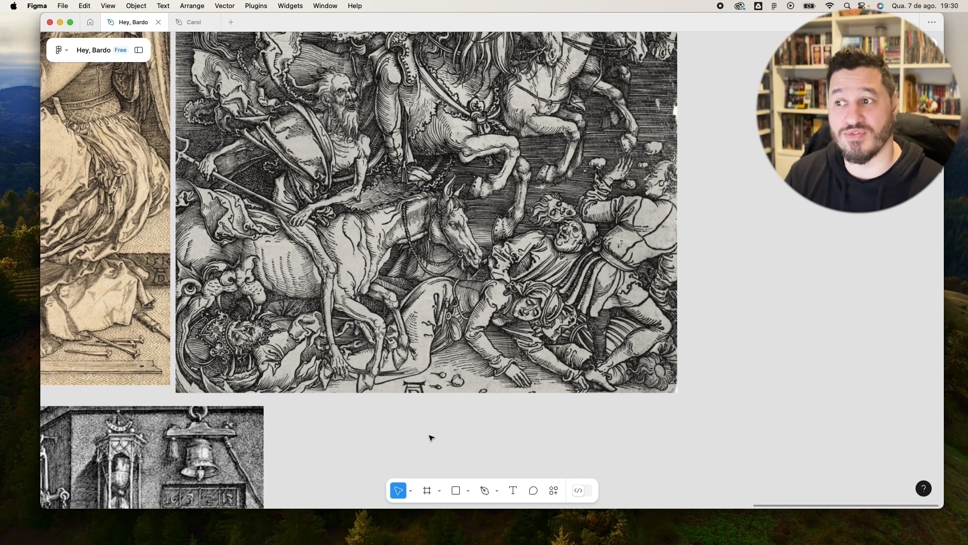
{"action": "scroll", "coordinate": [439, 437], "scroll_direction": "down", "scroll_amount": 5}
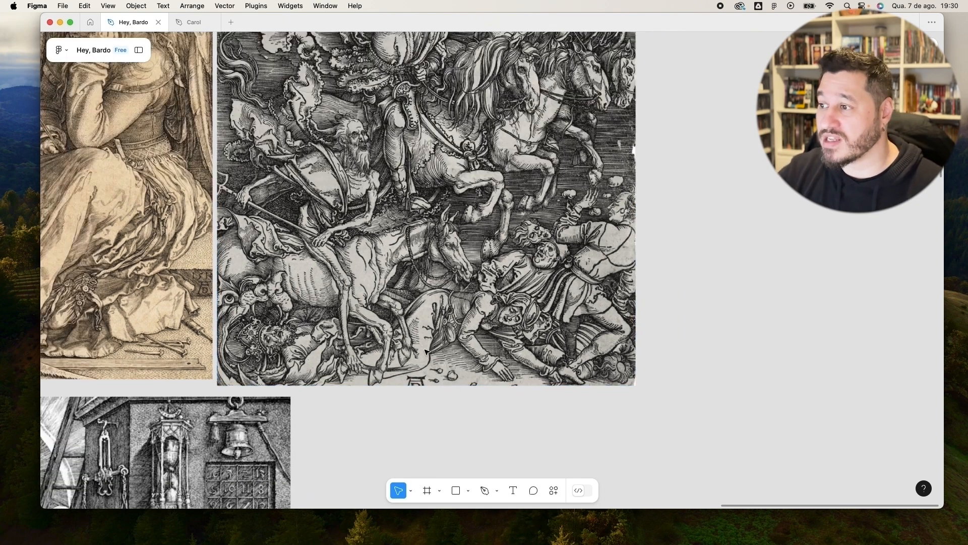
{"action": "scroll", "coordinate": [573, 304], "scroll_direction": "left", "scroll_amount": 6}
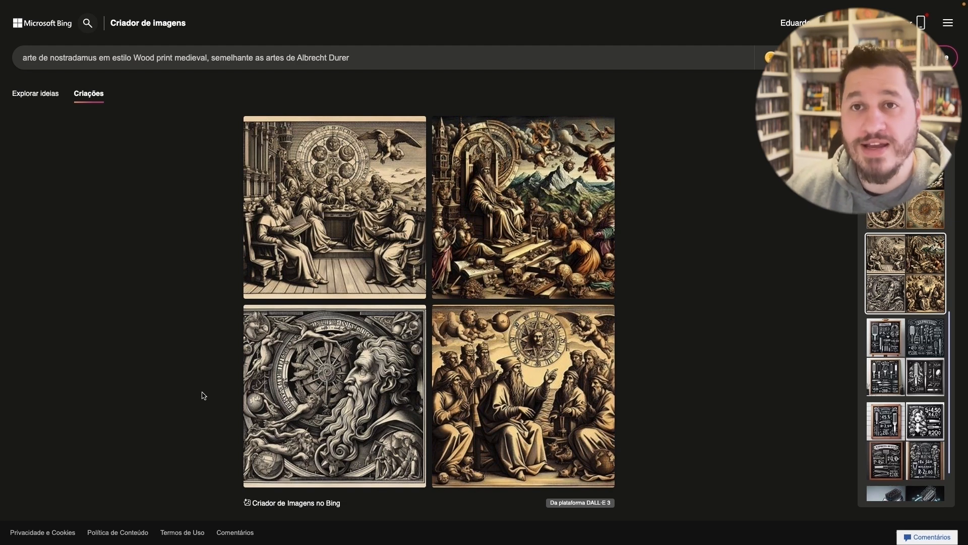
Step: Switch to the Bing image creator and review the recent sets generated from the Nostradamus medieval wood print prompts
{"action": "scroll", "coordinate": [908, 303], "scroll_direction": "up", "scroll_amount": 2}
{"action": "left_click", "coordinate": [927, 276]}
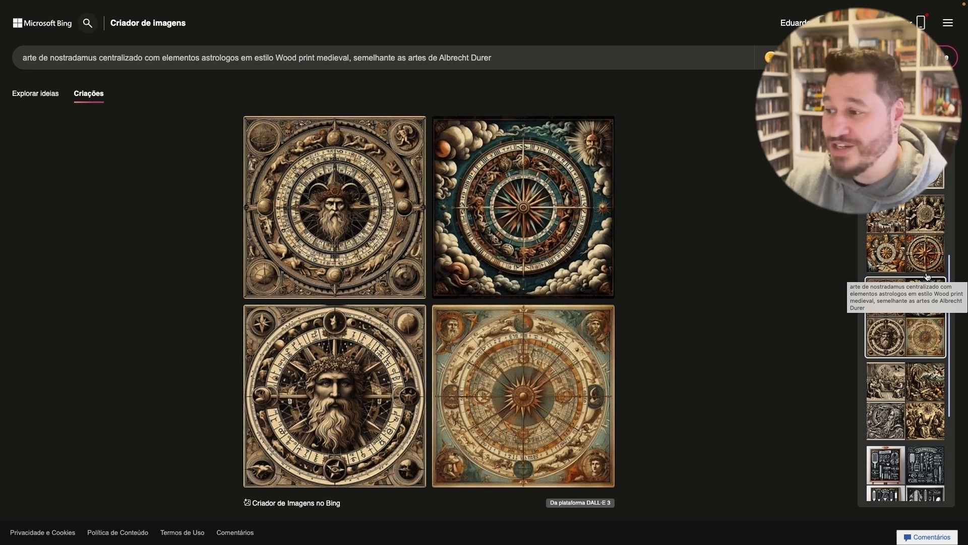
{"action": "left_click", "coordinate": [927, 276]}
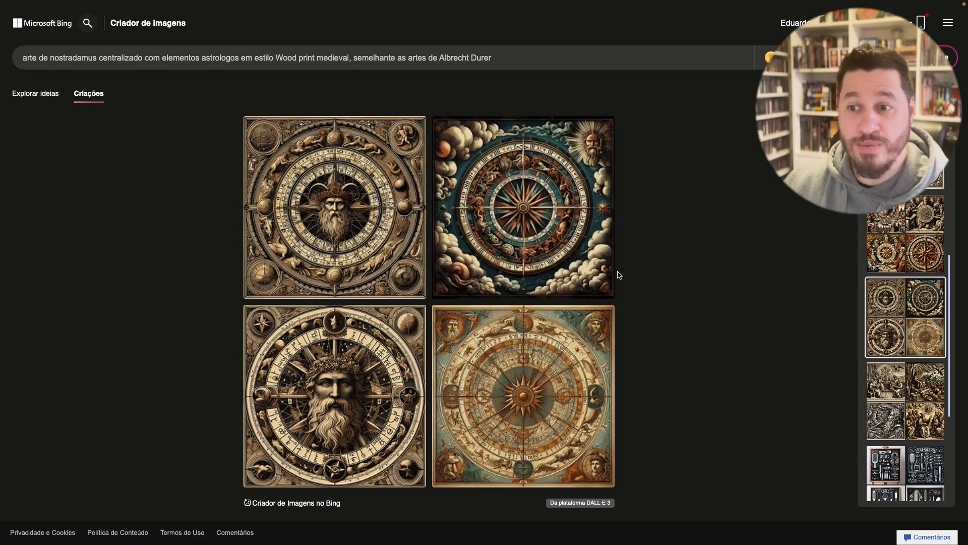
{"action": "left_click", "coordinate": [899, 244]}
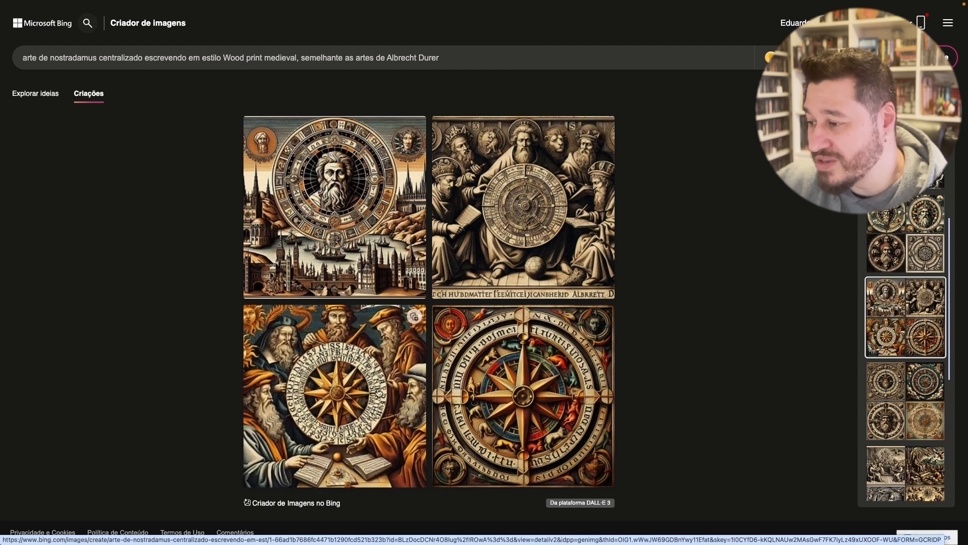
{"action": "left_click", "coordinate": [926, 246]}
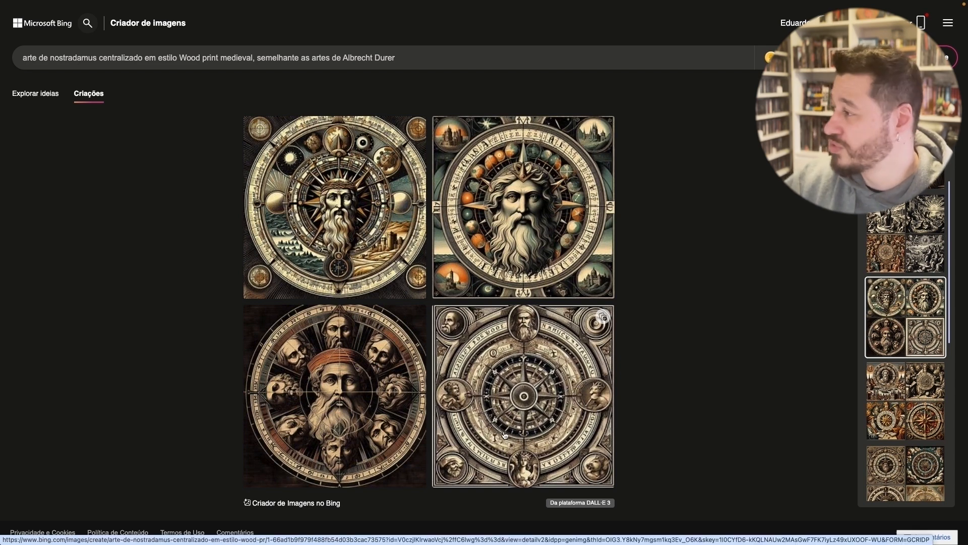
{"action": "left_click", "coordinate": [921, 233]}
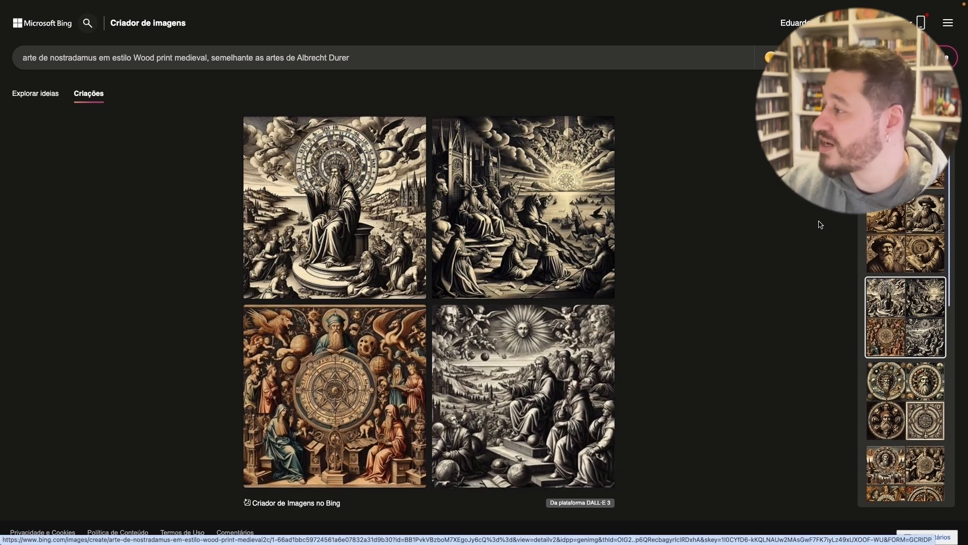
{"action": "left_click", "coordinate": [896, 217]}
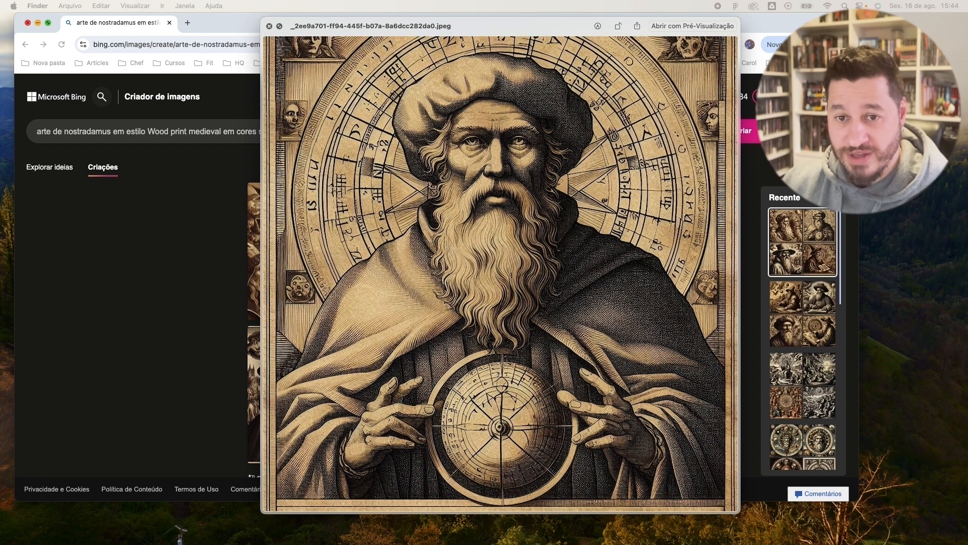
Step: Preview the saved Nostradamus image files one after another in Finder, comparing the square portraits and the wide compositions
{"action": "key", "text": "Down"}
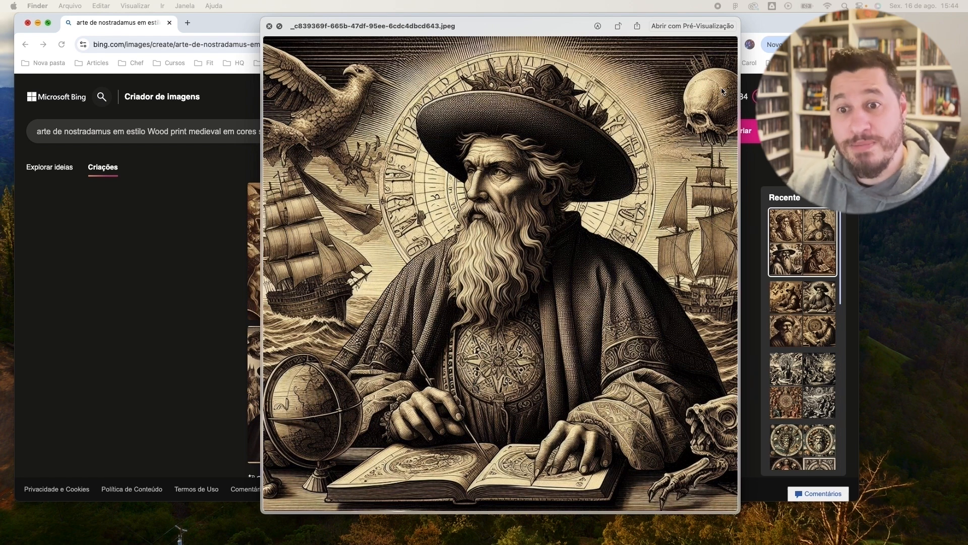
{"action": "key", "text": "Down"}
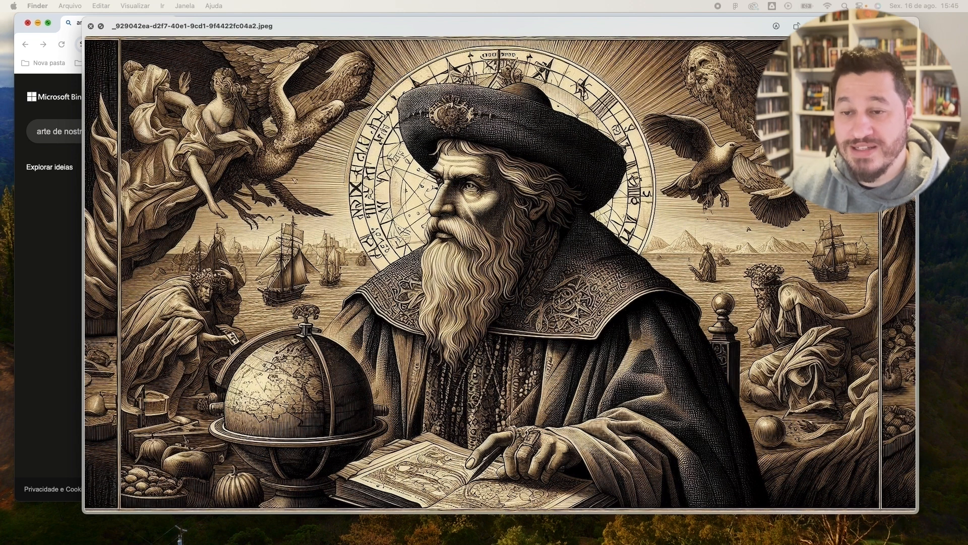
{"action": "key", "text": "Right"}
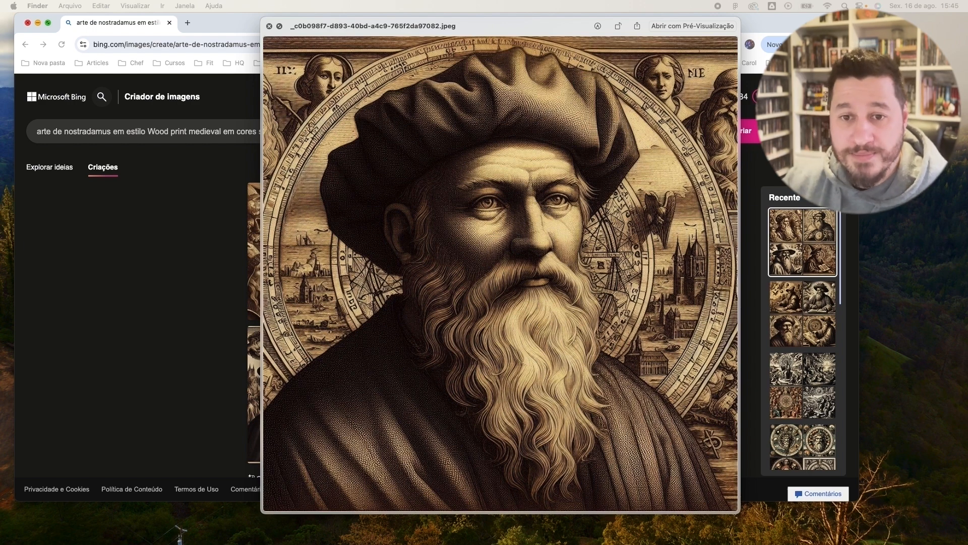
{"action": "key", "text": "Right"}
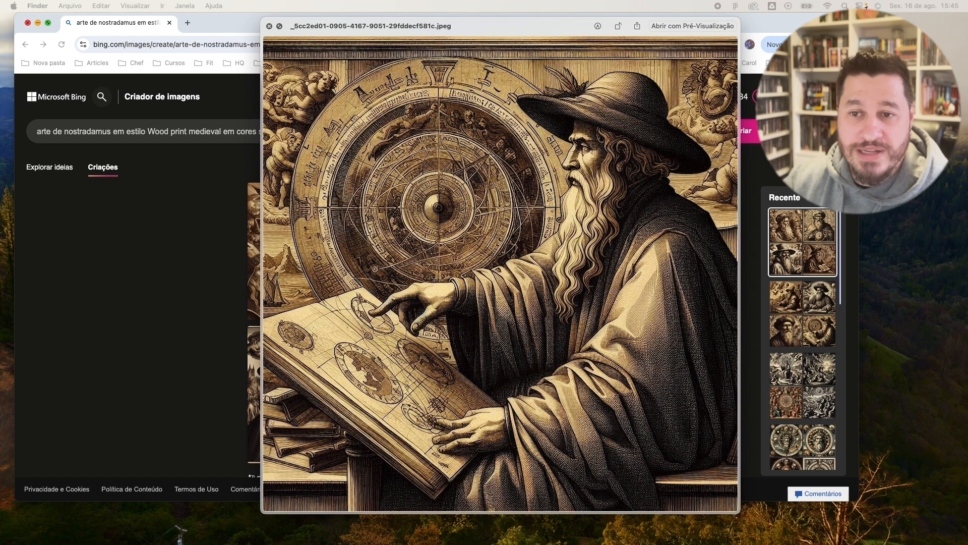
{"action": "key", "text": "Right"}
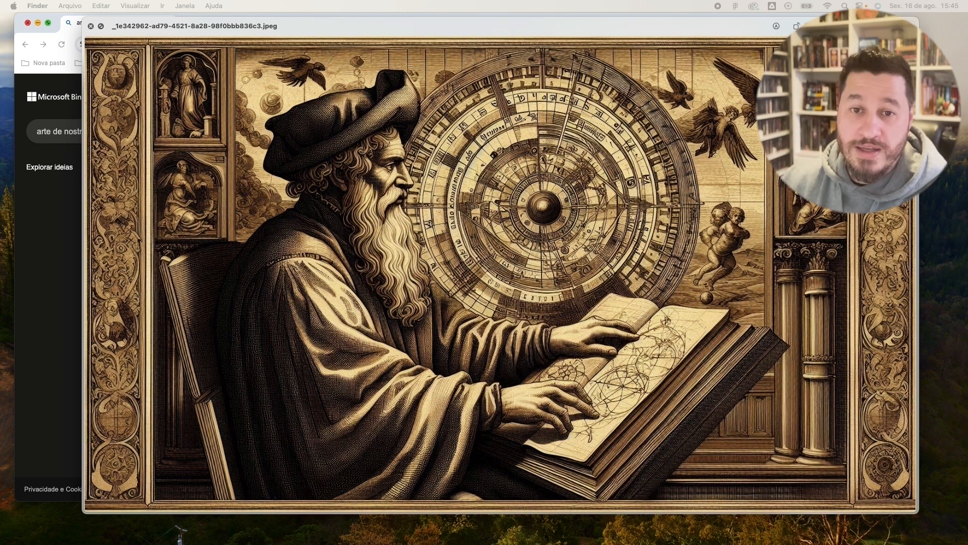
{"action": "key", "text": "Down"}
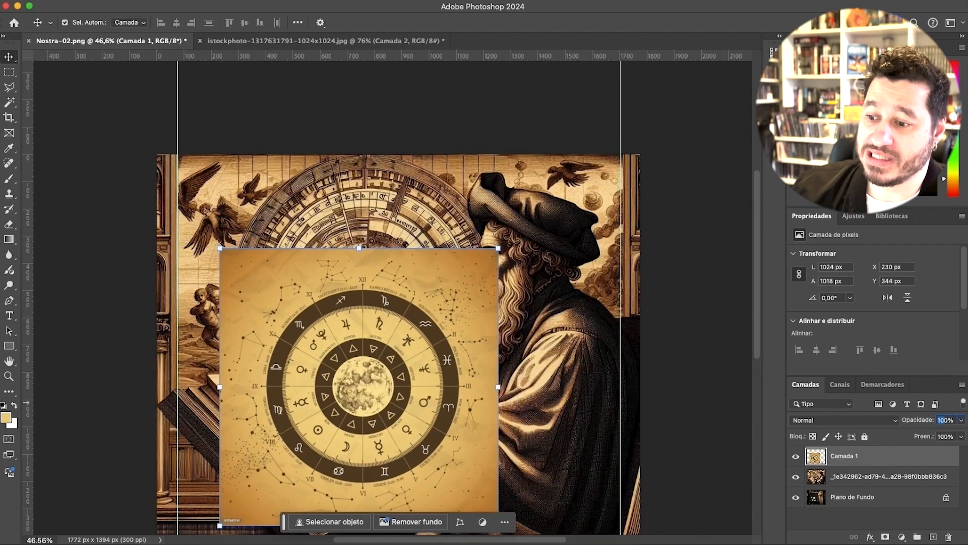
Step: In Photoshop, lower the zodiac chart layer's opacity, and enlarge and align the chart over the astrological wheel in Nostra-02.png
{"action": "type", "text": "5"}
{"action": "key", "text": "Return"}
{"action": "key", "text": "super+t"}
{"action": "left_click_drag", "start_coordinate": [498, 249], "coordinate": [572, 174]}
{"action": "left_click_drag", "start_coordinate": [398, 333], "coordinate": [357, 265]}
{"action": "left_click_drag", "start_coordinate": [535, 458], "coordinate": [554, 478]}
{"action": "left_click_drag", "start_coordinate": [426, 364], "coordinate": [418, 364]}
{"action": "mouse_move", "coordinate": [545, 301]}
{"action": "left_mouse_down"}
{"action": "mouse_move", "coordinate": [554, 303]}
{"action": "mouse_move", "coordinate": [534, 302]}
{"action": "left_mouse_up"}
{"action": "left_click_drag", "start_coordinate": [405, 311], "coordinate": [402, 310]}
{"action": "key", "text": "Return"}
Step: Hide the zodiac chart layer Camada 1 and duplicate the engraved Nostradamus artwork layer
{"action": "left_click", "coordinate": [796, 456]}
{"action": "left_click_drag", "start_coordinate": [917, 477], "coordinate": [933, 536]}
{"action": "left_click", "coordinate": [856, 456]}
Step: On the duplicated layer, start a polygonal lasso outline along the open book's edge and the sleeve folds below the wheel
{"action": "scroll", "coordinate": [224, 282], "scroll_direction": "up", "scroll_amount": 2}
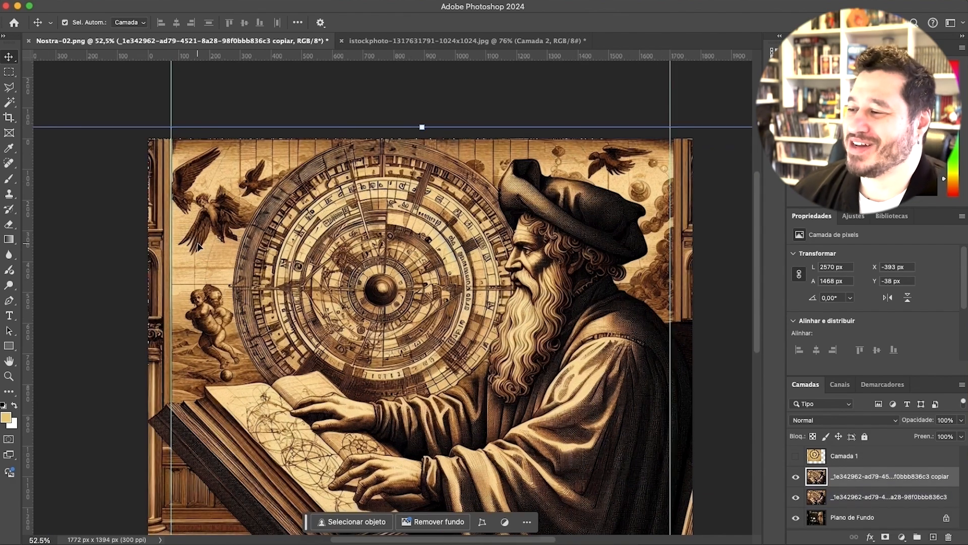
{"action": "key", "text": "e"}
{"action": "key", "text": "l"}
{"action": "scroll", "coordinate": [395, 361], "scroll_direction": "up", "scroll_amount": 10}
{"action": "left_click", "coordinate": [134, 247]}
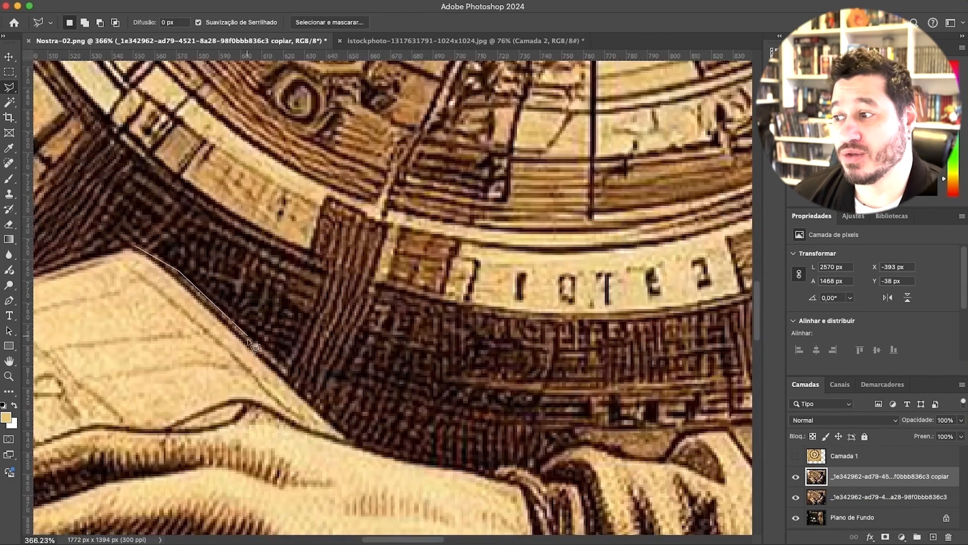
{"action": "left_click", "coordinate": [655, 459]}
{"action": "left_click", "coordinate": [663, 457]}
{"action": "left_click", "coordinate": [674, 438]}
{"action": "left_click", "coordinate": [692, 427]}
{"action": "left_click_drag", "start_coordinate": [739, 427], "coordinate": [220, 430]}
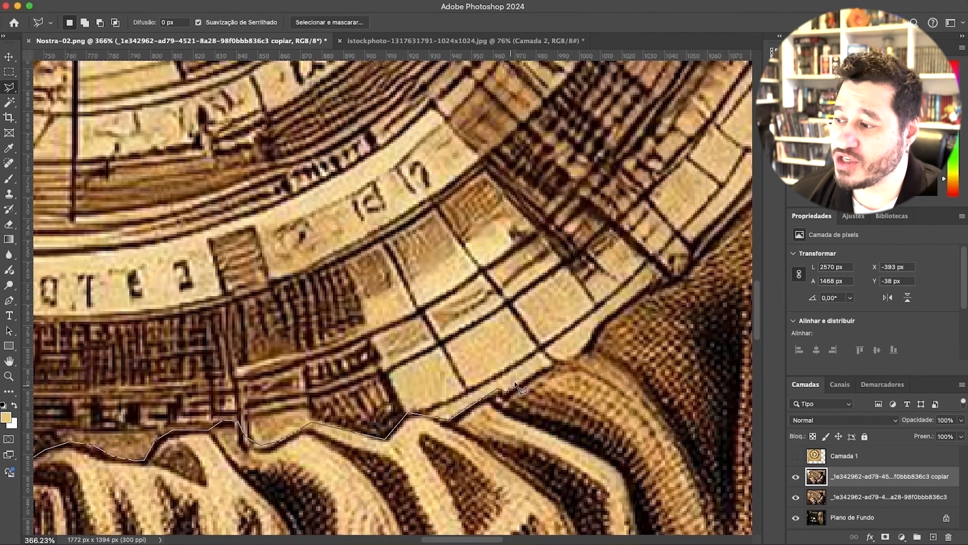
Step: Continue the polygonal lasso outline along the shoulder and up the beard's edge to the mouth
{"action": "key", "text": "space"}
{"action": "left_click_drag", "start_coordinate": [663, 286], "coordinate": [265, 394]}
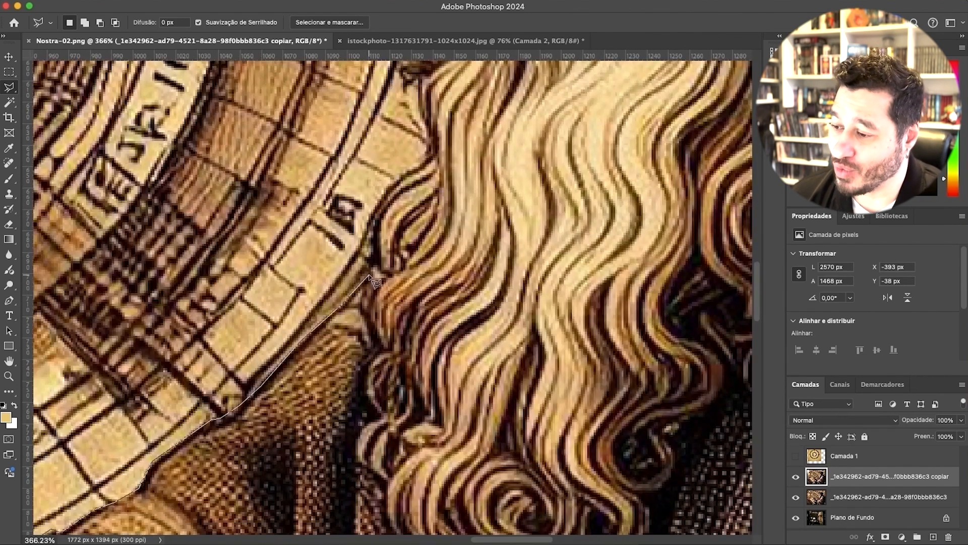
{"action": "key", "text": "space"}
{"action": "left_click_drag", "start_coordinate": [432, 159], "coordinate": [411, 300]}
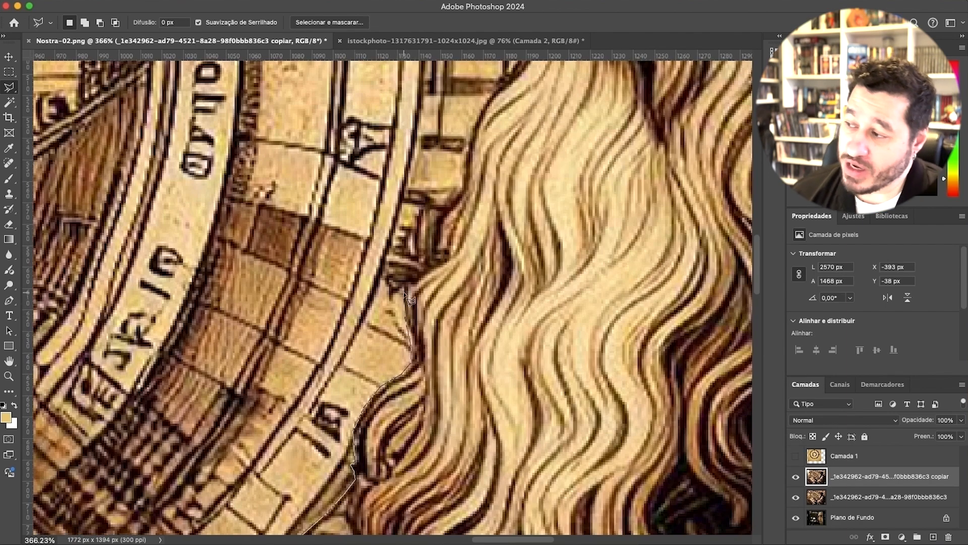
{"action": "left_click", "coordinate": [465, 150]}
{"action": "left_click", "coordinate": [475, 119]}
{"action": "left_click_drag", "start_coordinate": [476, 119], "coordinate": [441, 265]}
{"action": "left_click", "coordinate": [486, 198]}
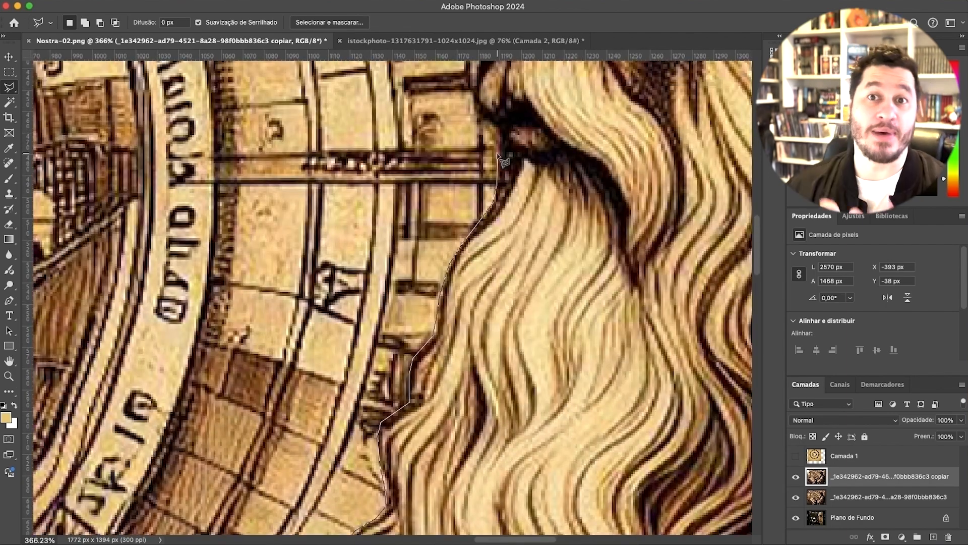
Step: Trace the lasso outline around the man's lips, nose and forehead up to the front of his hat
{"action": "left_click", "coordinate": [490, 129]}
{"action": "left_click", "coordinate": [465, 106]}
{"action": "left_click_drag", "start_coordinate": [470, 90], "coordinate": [396, 280]}
{"action": "key", "text": "space"}
{"action": "left_click_drag", "start_coordinate": [385, 133], "coordinate": [345, 343]}
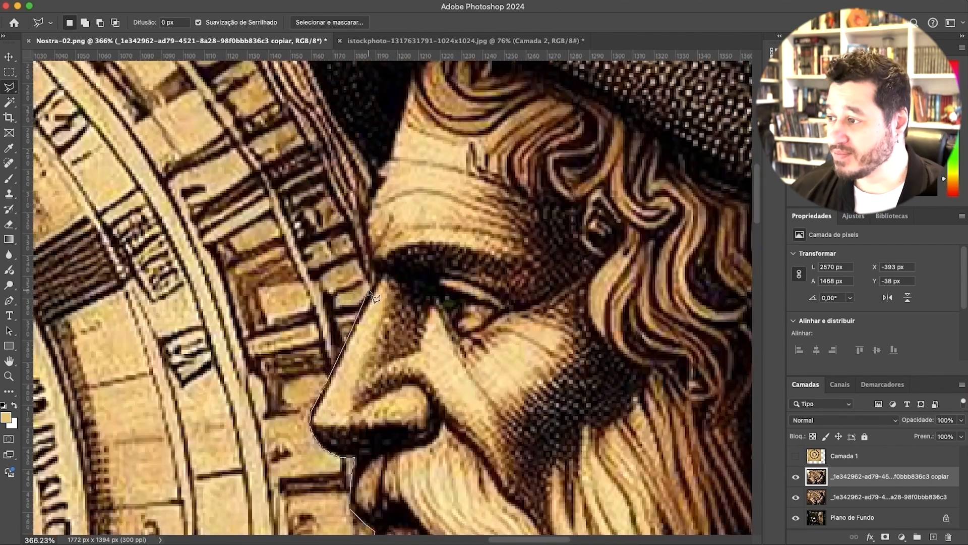
{"action": "key", "text": "space"}
{"action": "left_click_drag", "start_coordinate": [348, 132], "coordinate": [407, 345]}
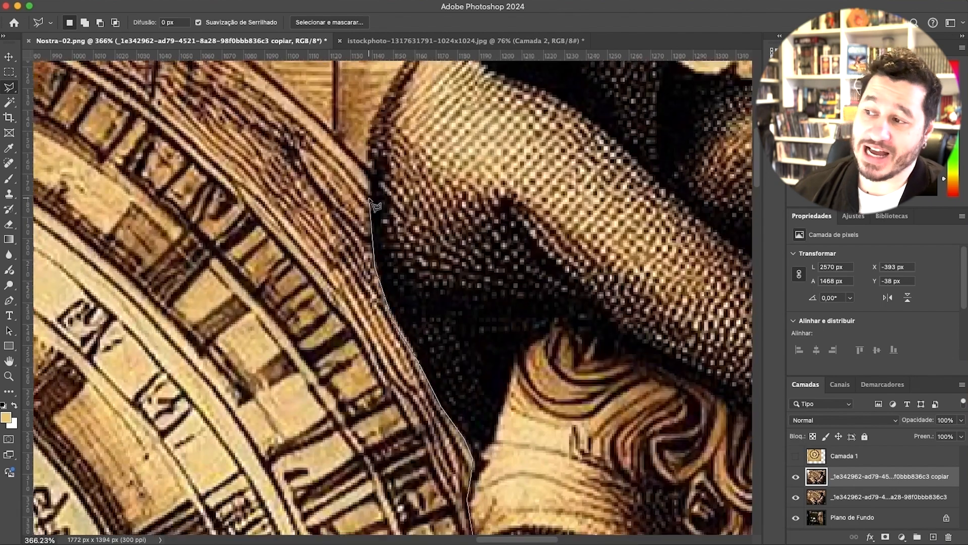
Step: Trace the lasso outline up the hat's front edge and around its raised peak
{"action": "left_click", "coordinate": [369, 176]}
{"action": "left_click", "coordinate": [372, 126]}
{"action": "key", "text": "space"}
{"action": "left_click_drag", "start_coordinate": [390, 118], "coordinate": [282, 330]}
{"action": "left_click", "coordinate": [280, 297]}
{"action": "left_click", "coordinate": [327, 228]}
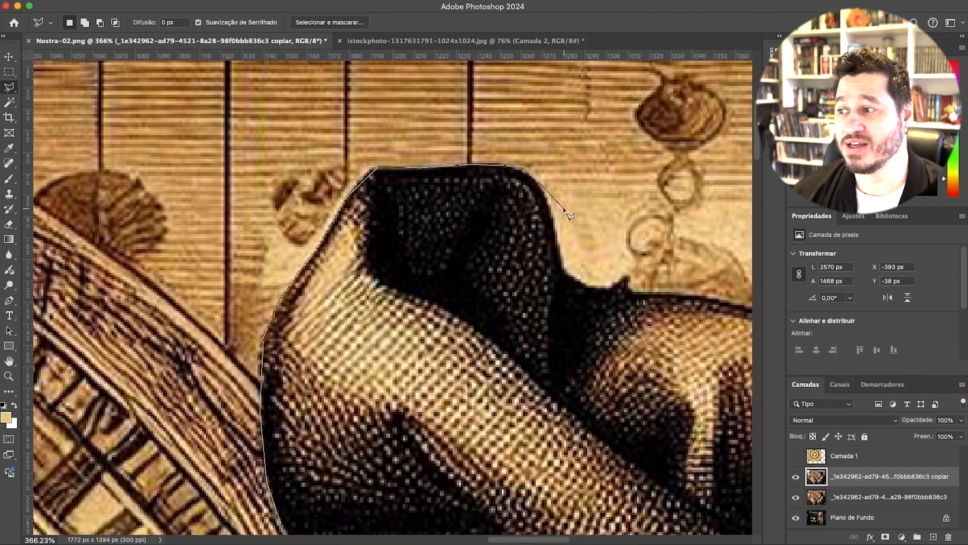
{"action": "key", "text": "space"}
{"action": "left_click_drag", "start_coordinate": [635, 283], "coordinate": [284, 214]}
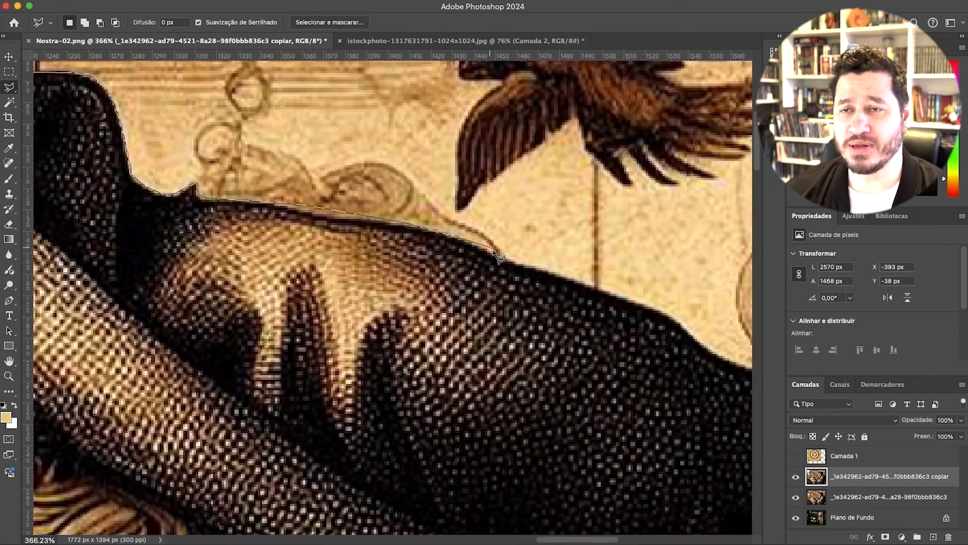
Step: Follow the hat's sloping upper edge and rounded rear tip with the lasso outline
{"action": "left_click", "coordinate": [492, 249]}
{"action": "left_click", "coordinate": [535, 268]}
{"action": "key", "text": "space"}
{"action": "left_click_drag", "start_coordinate": [667, 314], "coordinate": [336, 237]}
{"action": "left_click", "coordinate": [338, 236]}
{"action": "left_click", "coordinate": [386, 274]}
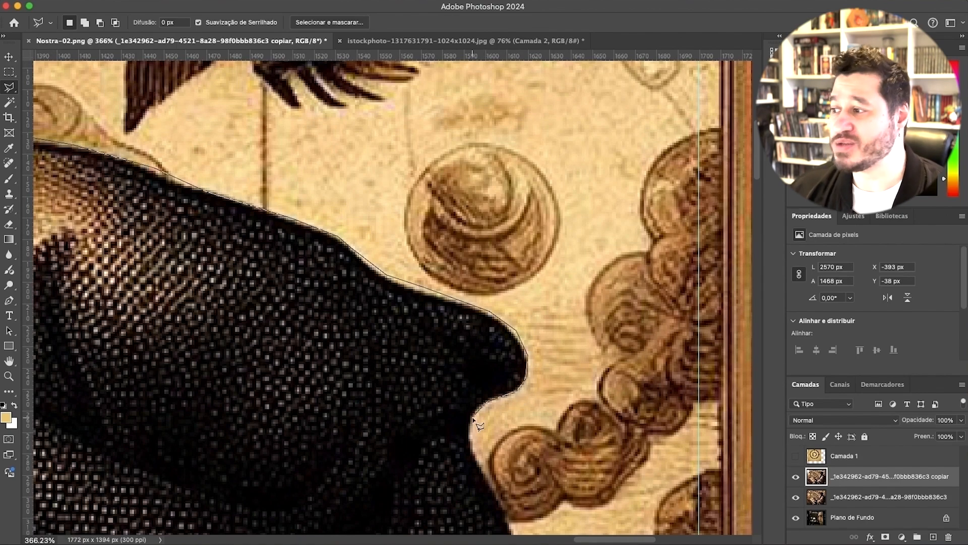
{"action": "left_click", "coordinate": [472, 418]}
{"action": "left_click", "coordinate": [470, 448]}
Step: Trace the lasso outline down the back of the hat, around the hair curl and collar, and onto the shoulder
{"action": "key", "text": "space"}
{"action": "left_click_drag", "start_coordinate": [489, 477], "coordinate": [325, 228]}
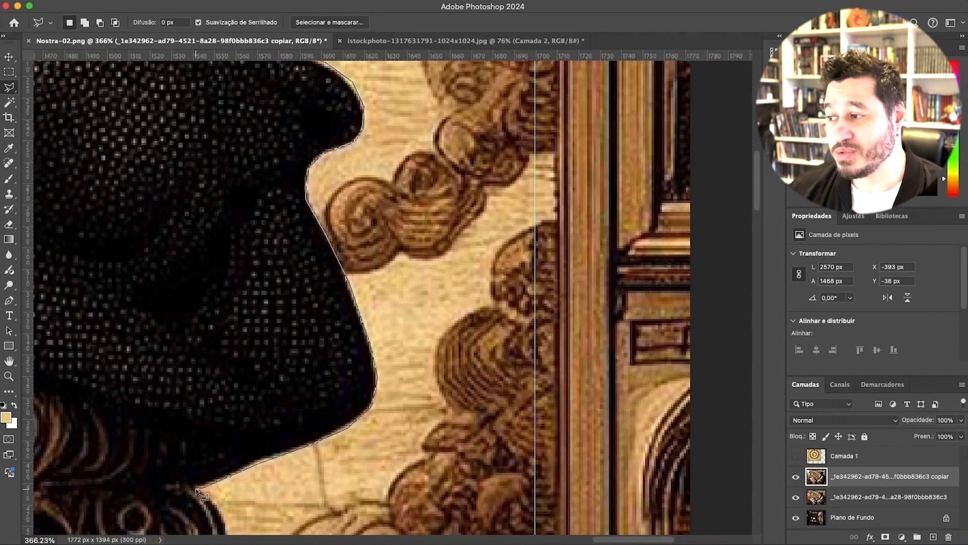
{"action": "left_click", "coordinate": [197, 488]}
{"action": "key", "text": "space"}
{"action": "left_click_drag", "start_coordinate": [197, 489], "coordinate": [392, 230]}
{"action": "left_click", "coordinate": [413, 247]}
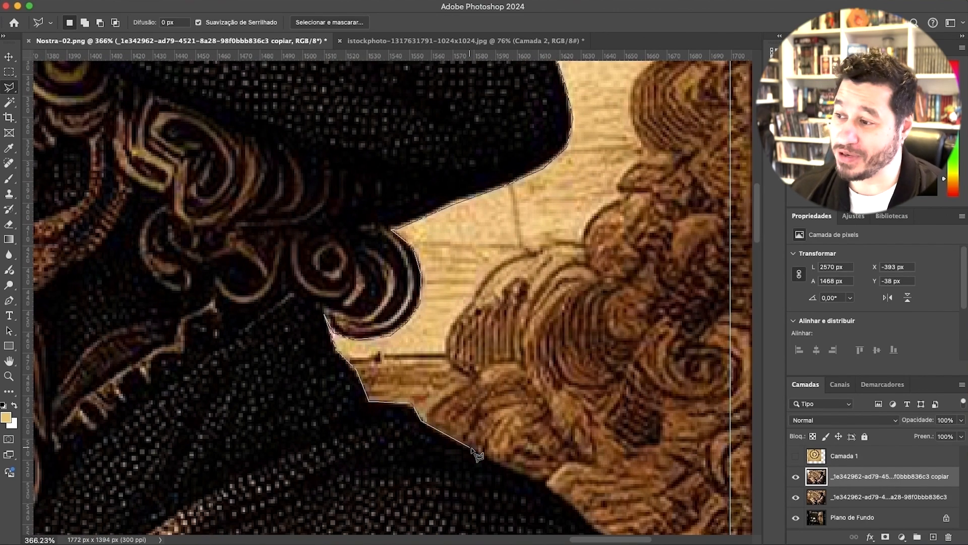
{"action": "left_click", "coordinate": [546, 478]}
Step: Continue the lasso outline over the man's shoulder and back and out past the canvas's right edge
{"action": "key", "text": "space"}
{"action": "left_click_drag", "start_coordinate": [546, 478], "coordinate": [206, 160]}
{"action": "left_click", "coordinate": [247, 203]}
{"action": "left_click_drag", "start_coordinate": [265, 222], "coordinate": [270, 63]}
{"action": "scroll", "coordinate": [363, 181], "scroll_direction": "down", "scroll_amount": 2}
{"action": "left_click", "coordinate": [362, 181]}
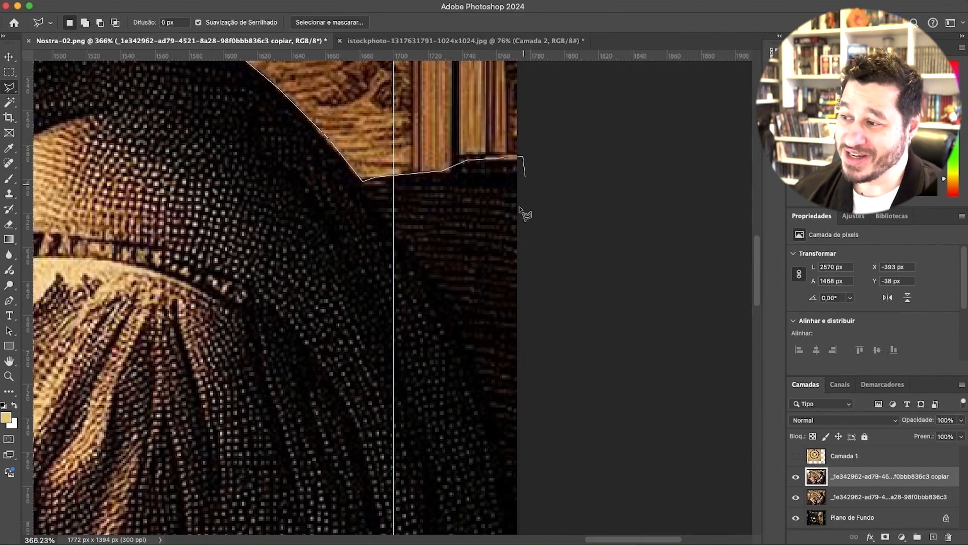
{"action": "scroll", "coordinate": [520, 206], "scroll_direction": "down", "scroll_amount": 5}
{"action": "scroll", "coordinate": [605, 134], "scroll_direction": "up", "scroll_amount": 3}
Step: Carry the lasso outline around beneath the canvas towards the book, removing the misplaced points at the left column
{"action": "left_click", "coordinate": [480, 490]}
{"action": "scroll", "coordinate": [480, 491], "scroll_direction": "left", "scroll_amount": 5}
{"action": "left_click", "coordinate": [184, 429]}
{"action": "left_click", "coordinate": [183, 401]}
{"action": "scroll", "coordinate": [184, 401], "scroll_direction": "left", "scroll_amount": 4}
{"action": "left_click", "coordinate": [163, 276]}
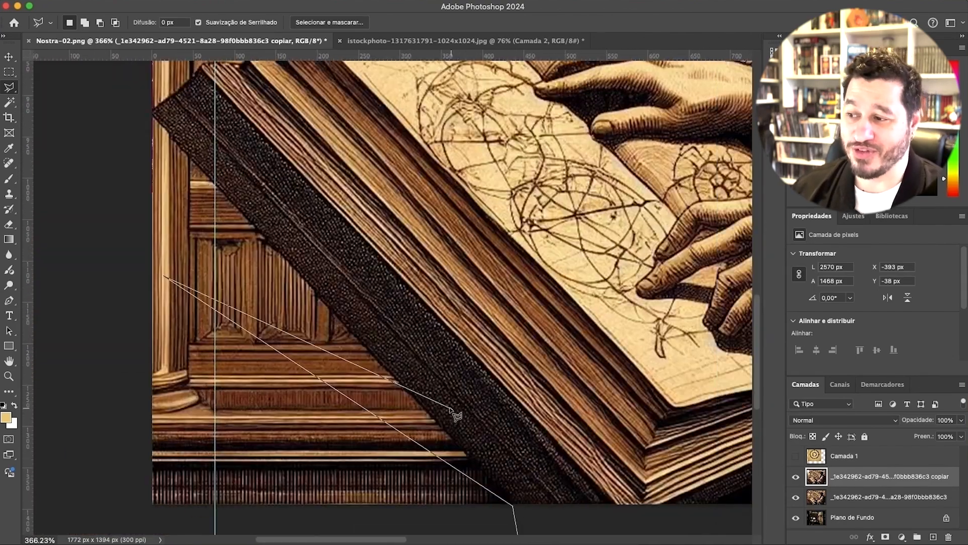
{"action": "scroll", "coordinate": [451, 409], "scroll_direction": "down", "scroll_amount": 5}
{"action": "key", "text": "BackSpace"}
{"action": "key", "text": "BackSpace"}
Step: Run the lasso outline outside the canvas's left edge and along the open book's upper edge, closing the selection around the figure
{"action": "left_click", "coordinate": [270, 467]}
{"action": "left_click", "coordinate": [291, 251]}
{"action": "scroll", "coordinate": [303, 255], "scroll_direction": "up", "scroll_amount": 5}
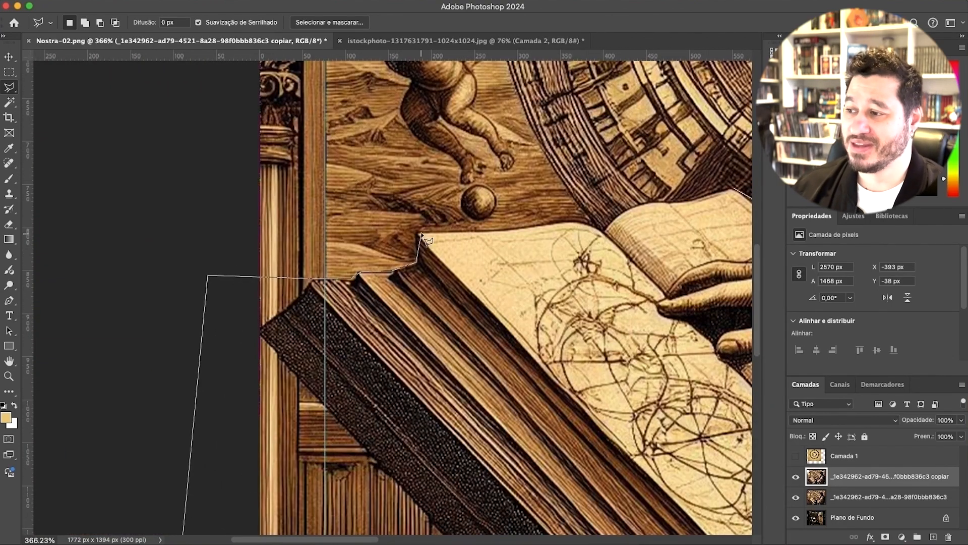
{"action": "left_click", "coordinate": [734, 189]}
{"action": "scroll", "coordinate": [464, 262], "scroll_direction": "down", "scroll_amount": 10}
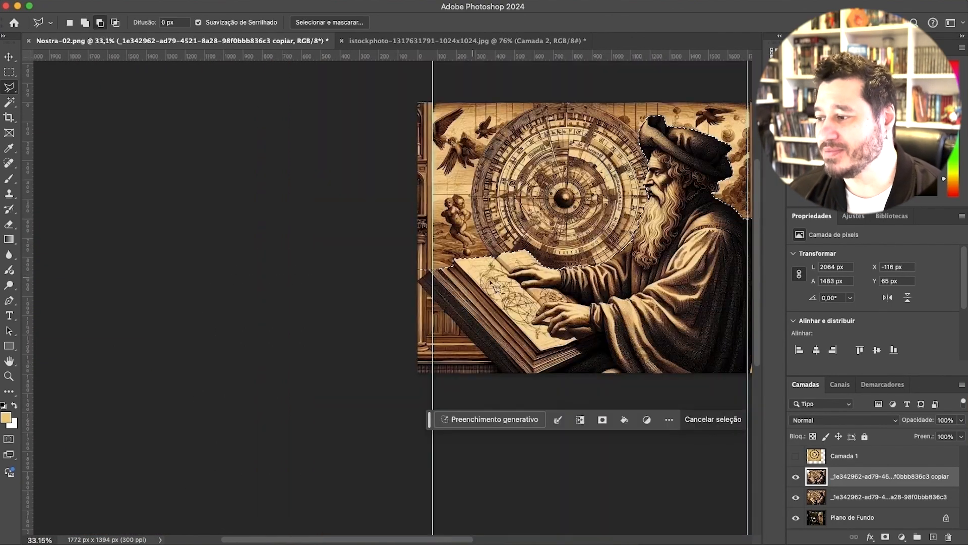
Step: Copy the selected figure and book to a new layer, hide that layer and select the image copy below it
{"action": "left_click_drag", "start_coordinate": [570, 242], "coordinate": [296, 298]}
{"action": "key", "text": "super+j"}
{"action": "key", "text": "v"}
{"action": "left_click", "coordinate": [796, 476]}
{"action": "left_click", "coordinate": [882, 496]}
Step: Lasso the small nude figures beside the wheel and apply Generative Fill with the prompt "remove"
{"action": "scroll", "coordinate": [130, 285], "scroll_direction": "up", "scroll_amount": 6}
{"action": "key", "text": "l"}
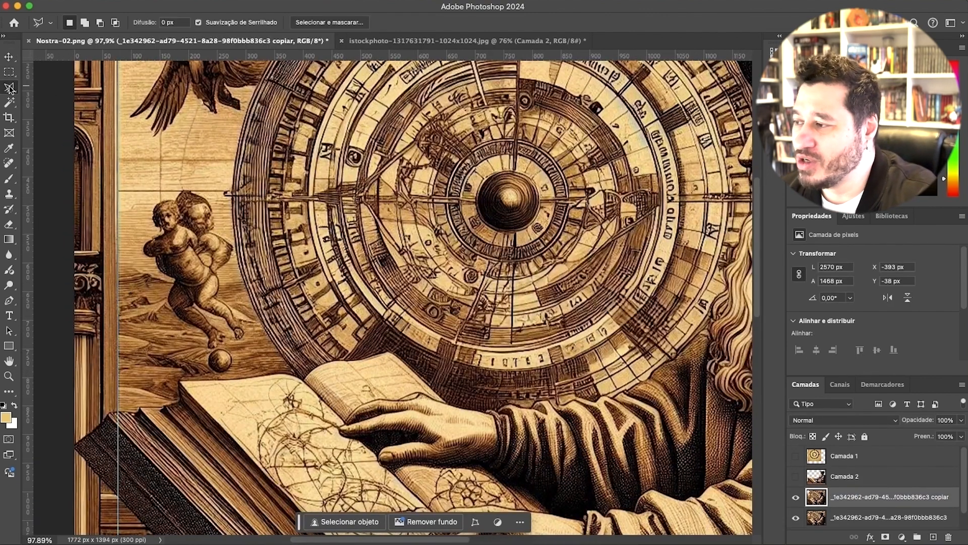
{"action": "left_click_drag", "start_coordinate": [159, 190], "coordinate": [154, 283]}
{"action": "left_click_drag", "start_coordinate": [233, 241], "coordinate": [160, 187]}
{"action": "left_click", "coordinate": [127, 370]}
{"action": "type", "text": "remove"}
{"action": "key", "text": "Return"}
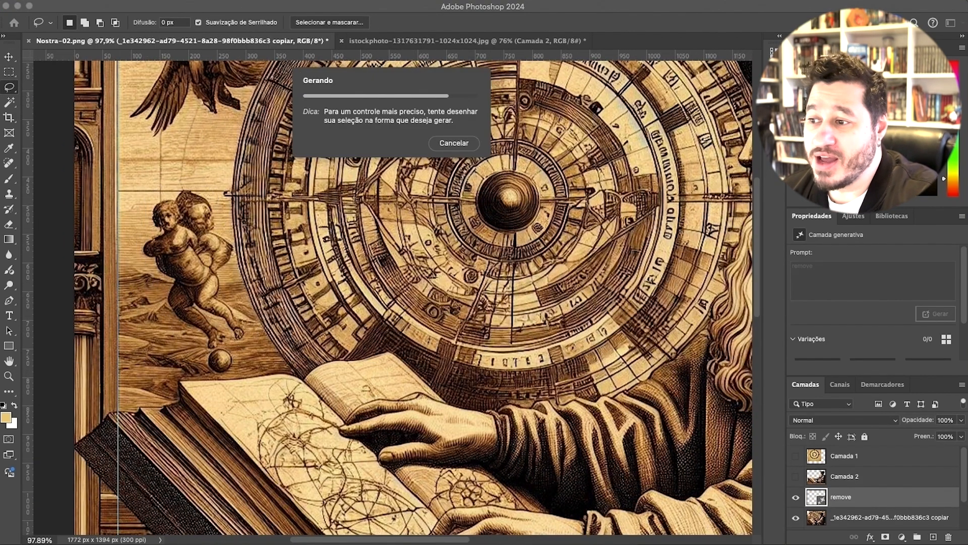
Step: Lasso the winged creatures at the wheel's upper left and erase them using Generative Fill with the prompt "remove"
{"action": "scroll", "coordinate": [224, 276], "scroll_direction": "up", "scroll_amount": 5}
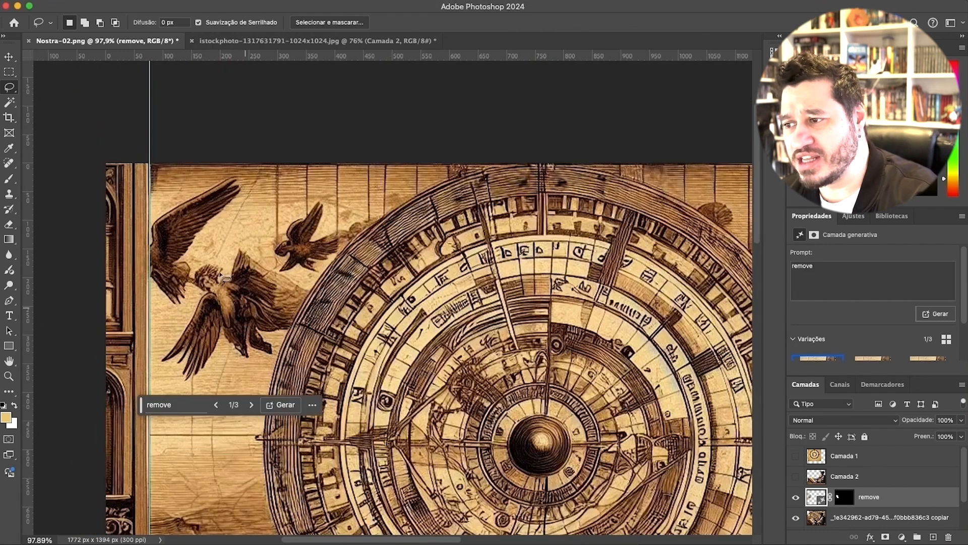
{"action": "left_click_drag", "start_coordinate": [146, 290], "coordinate": [235, 174]}
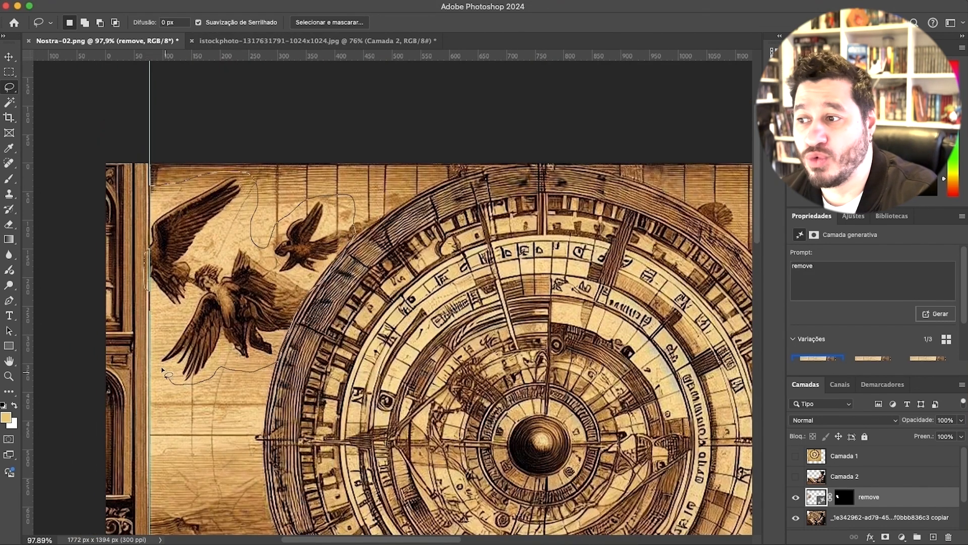
{"action": "left_click_drag", "start_coordinate": [162, 368], "coordinate": [148, 290]}
{"action": "left_click", "coordinate": [122, 401]}
{"action": "key", "text": "Return"}
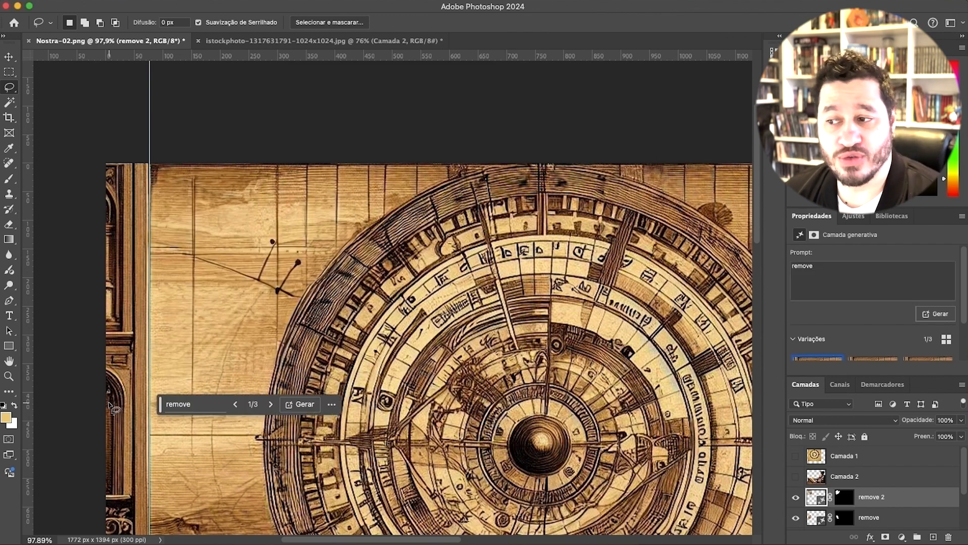
Step: Lasso the bird flying above the man's hat and replace it using Generative Fill with the prompt "remove"
{"action": "scroll", "coordinate": [109, 405], "scroll_direction": "down", "scroll_amount": 5}
{"action": "scroll", "coordinate": [559, 256], "scroll_direction": "up", "scroll_amount": 8}
{"action": "left_click_drag", "start_coordinate": [548, 256], "coordinate": [714, 280]}
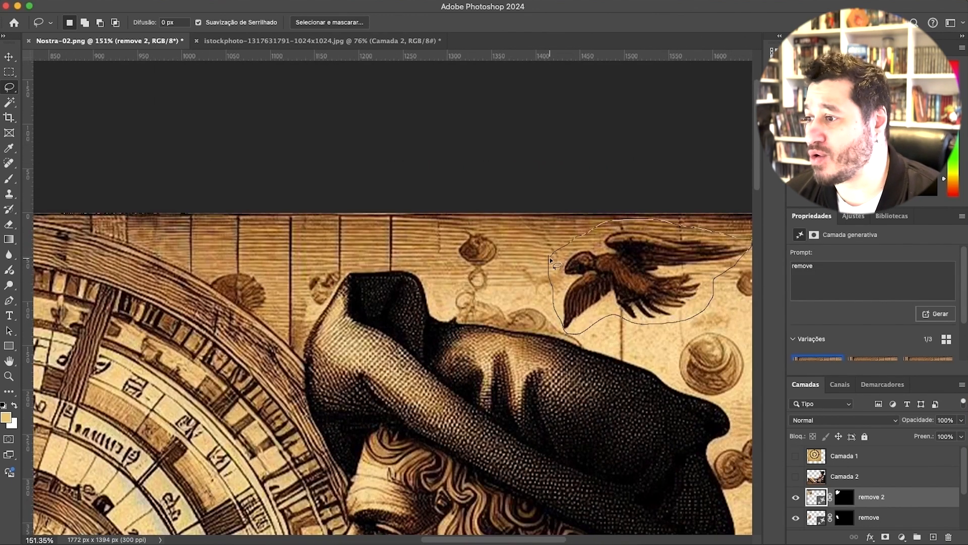
{"action": "left_click_drag", "start_coordinate": [550, 257], "coordinate": [550, 258]}
{"action": "key", "text": "Return"}
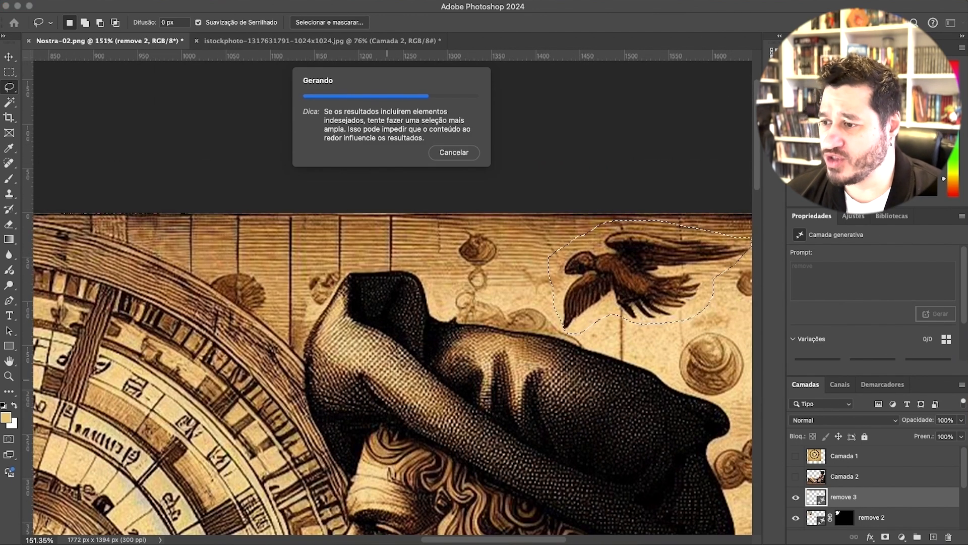
{"action": "scroll", "coordinate": [484, 246], "scroll_direction": "down", "scroll_amount": 6}
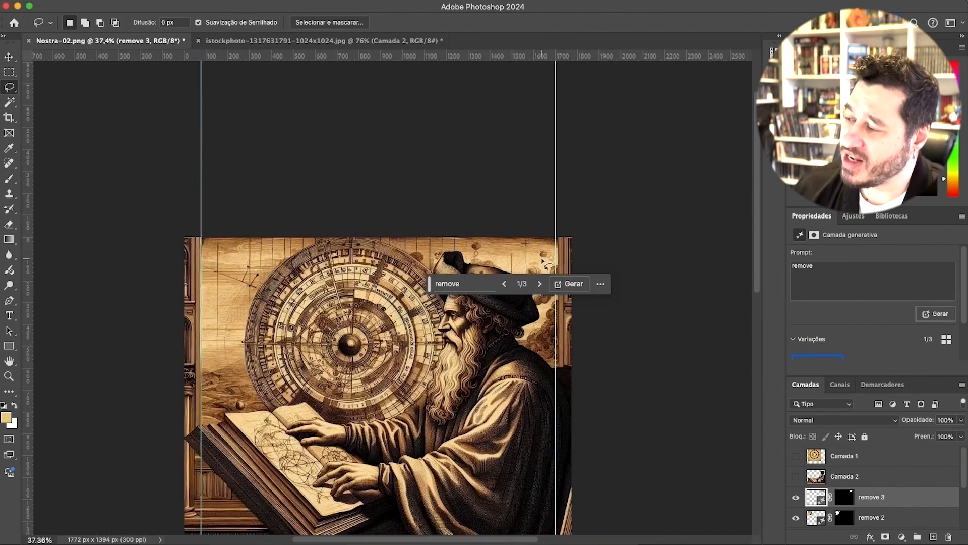
{"action": "scroll", "coordinate": [547, 265], "scroll_direction": "up", "scroll_amount": 1}
Step: Copy a rectangular area of the clouds behind the man to a new layer, move it left of the wheel and flip it horizontally
{"action": "key", "text": "v"}
{"action": "left_click", "coordinate": [643, 348]}
{"action": "scroll", "coordinate": [636, 344], "scroll_direction": "up", "scroll_amount": 4}
{"action": "key", "text": "m"}
{"action": "left_click_drag", "start_coordinate": [453, 136], "coordinate": [350, 466]}
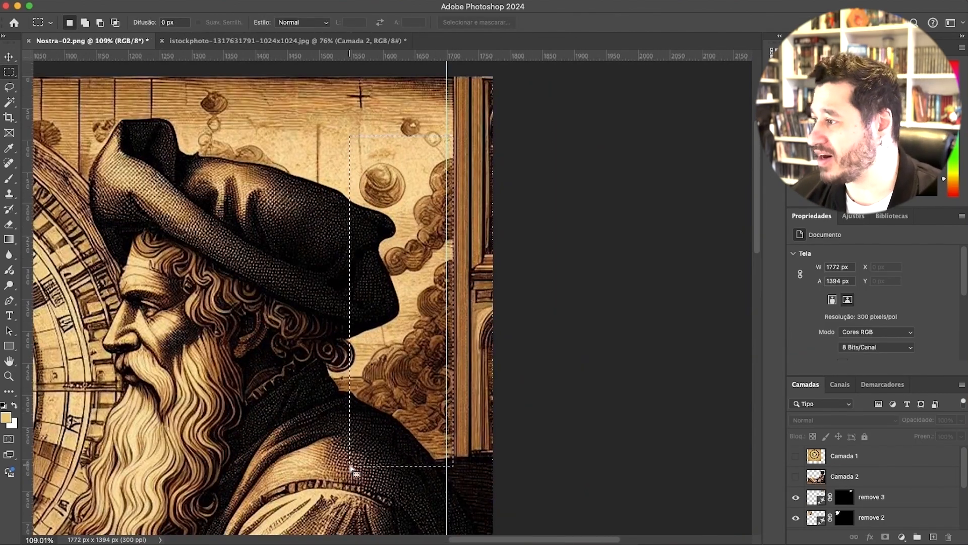
{"action": "scroll", "coordinate": [864, 494], "scroll_direction": "down", "scroll_amount": 3}
{"action": "left_click", "coordinate": [864, 508]}
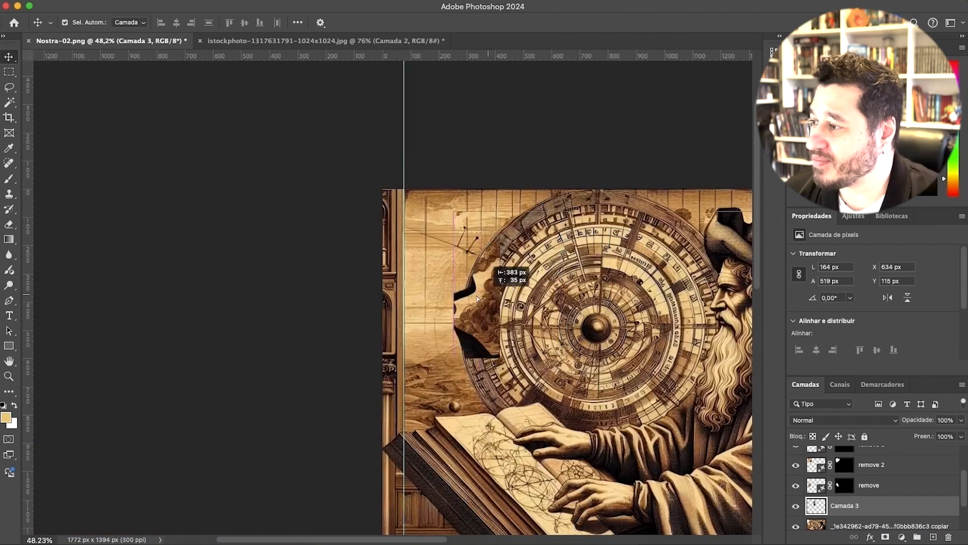
{"action": "left_click", "coordinate": [887, 297]}
Step: Lasso the hat and shoulder fragments on the mirrored cloud piece and apply Generative Fill with the prompt "remove"
{"action": "scroll", "coordinate": [453, 278], "scroll_direction": "up", "scroll_amount": 5}
{"action": "key", "text": "l"}
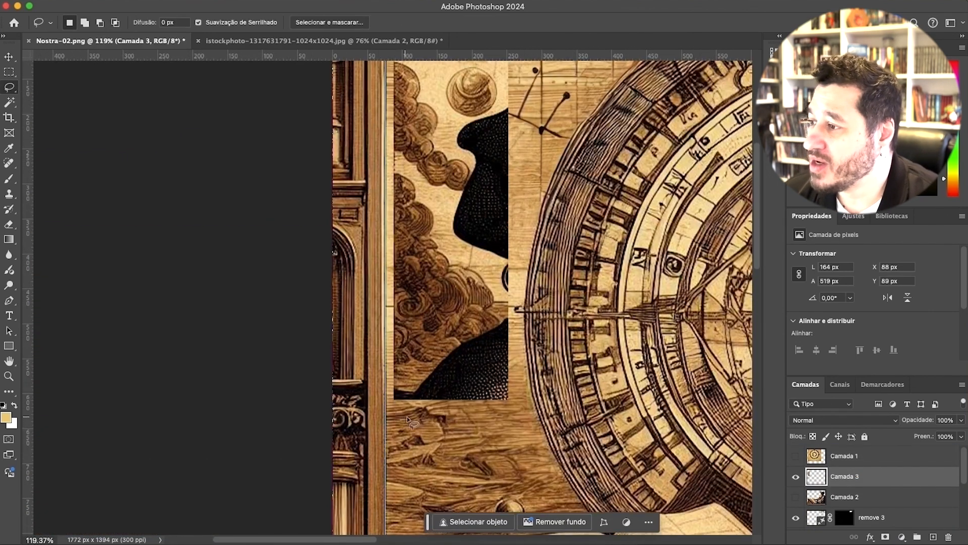
{"action": "mouse_move", "coordinate": [407, 416]}
{"action": "left_mouse_down"}
{"action": "mouse_move", "coordinate": [492, 318]}
{"action": "mouse_move", "coordinate": [453, 209]}
{"action": "left_mouse_up"}
{"action": "left_click_drag", "start_coordinate": [495, 431], "coordinate": [404, 403]}
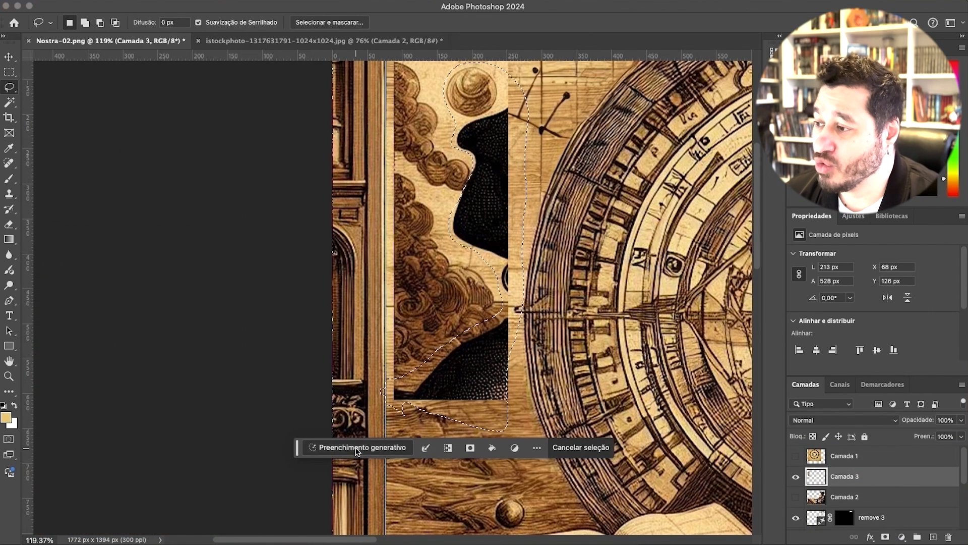
{"action": "left_click", "coordinate": [356, 448]}
{"action": "key", "text": "Return"}
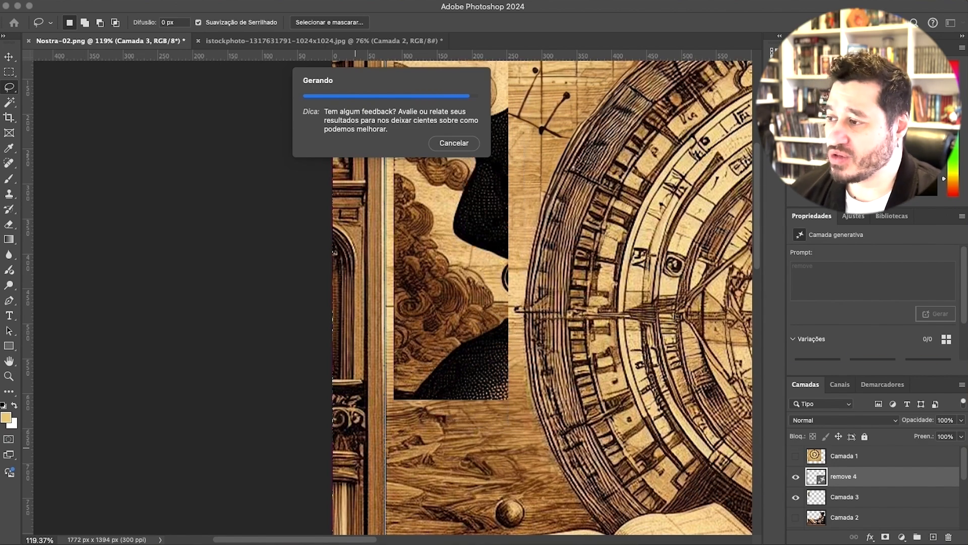
Step: Shift the generated patch left over the dark remnants and merge it with the mirrored cloud layer
{"action": "scroll", "coordinate": [244, 262], "scroll_direction": "down", "scroll_amount": 3}
{"action": "key", "text": "v"}
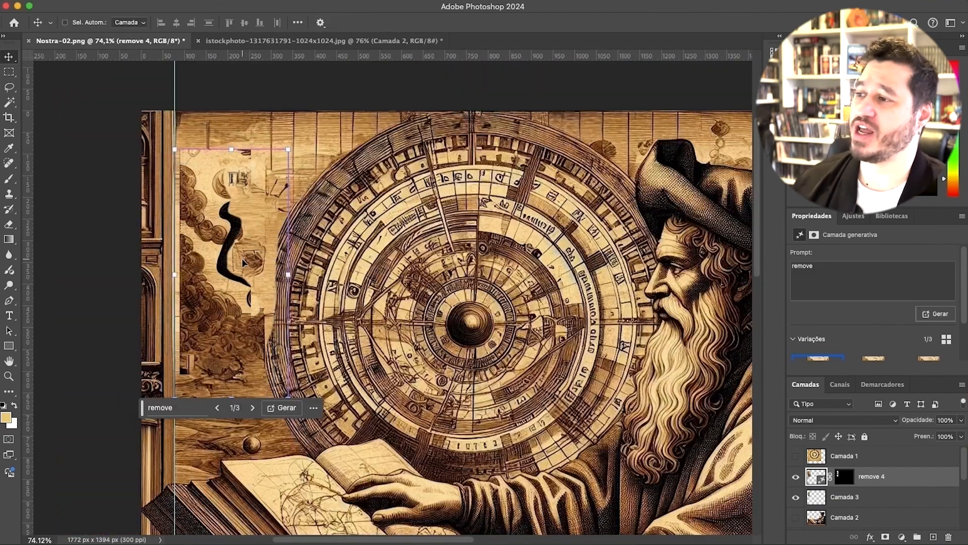
{"action": "left_click_drag", "start_coordinate": [242, 262], "coordinate": [200, 251]}
{"action": "left_click", "coordinate": [212, 252], "text": "shift+super"}
{"action": "scroll", "coordinate": [232, 168], "scroll_direction": "up", "scroll_amount": 2}
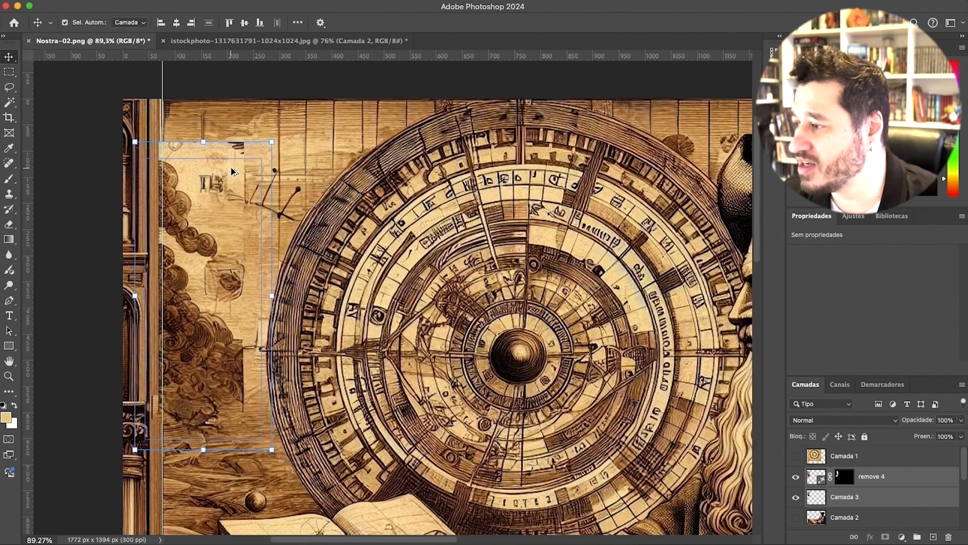
{"action": "scroll", "coordinate": [231, 168], "scroll_direction": "up", "scroll_amount": 1}
{"action": "right_click", "coordinate": [896, 476]}
{"action": "left_click", "coordinate": [805, 401]}
Step: Erase the hard edges of the merged cloud patch with a 90 px eraser at 63% opacity
{"action": "scroll", "coordinate": [198, 169], "scroll_direction": "up", "scroll_amount": 3}
{"action": "key", "text": "e"}
{"action": "left_click_drag", "start_coordinate": [227, 22], "coordinate": [207, 38]}
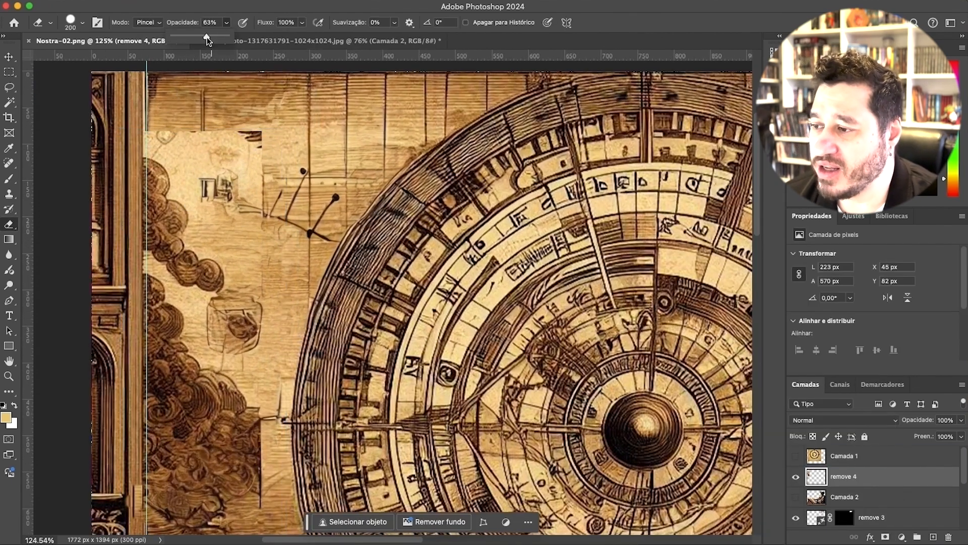
{"action": "key", "text": "["}
{"action": "key", "text": "["}
{"action": "key", "text": "["}
{"action": "key", "text": "["}
{"action": "key", "text": "["}
{"action": "mouse_move", "coordinate": [245, 169]}
{"action": "left_mouse_down"}
{"action": "mouse_move", "coordinate": [219, 141]}
{"action": "mouse_move", "coordinate": [159, 123]}
{"action": "mouse_move", "coordinate": [258, 239]}
{"action": "mouse_move", "coordinate": [240, 323]}
{"action": "mouse_move", "coordinate": [272, 360]}
{"action": "mouse_move", "coordinate": [277, 390]}
{"action": "left_mouse_up"}
{"action": "mouse_move", "coordinate": [277, 501]}
{"action": "left_mouse_down"}
{"action": "mouse_move", "coordinate": [335, 374]}
{"action": "mouse_move", "coordinate": [338, 284]}
{"action": "left_mouse_up"}
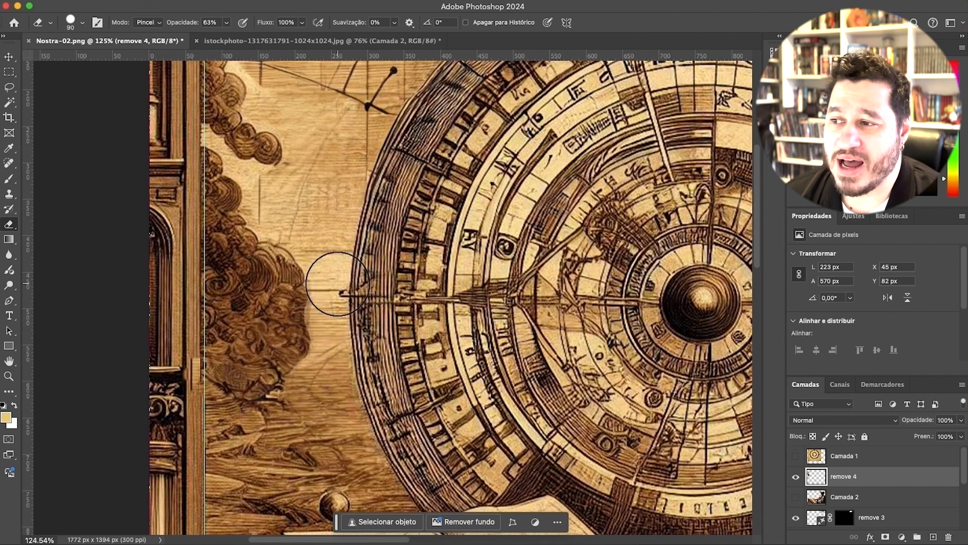
Step: Reduce the eraser to 40 px, then 10 px, and clean up the leftover fragments around the upper clouds
{"action": "scroll", "coordinate": [338, 284], "scroll_direction": "down", "scroll_amount": 3}
{"action": "scroll", "coordinate": [281, 276], "scroll_direction": "up", "scroll_amount": 5}
{"action": "key", "text": "bracketleft"}
{"action": "key", "text": "bracketleft"}
{"action": "key", "text": "bracketleft"}
{"action": "key", "text": "bracketleft"}
{"action": "key", "text": "bracketleft"}
{"action": "key", "text": "bracketleft"}
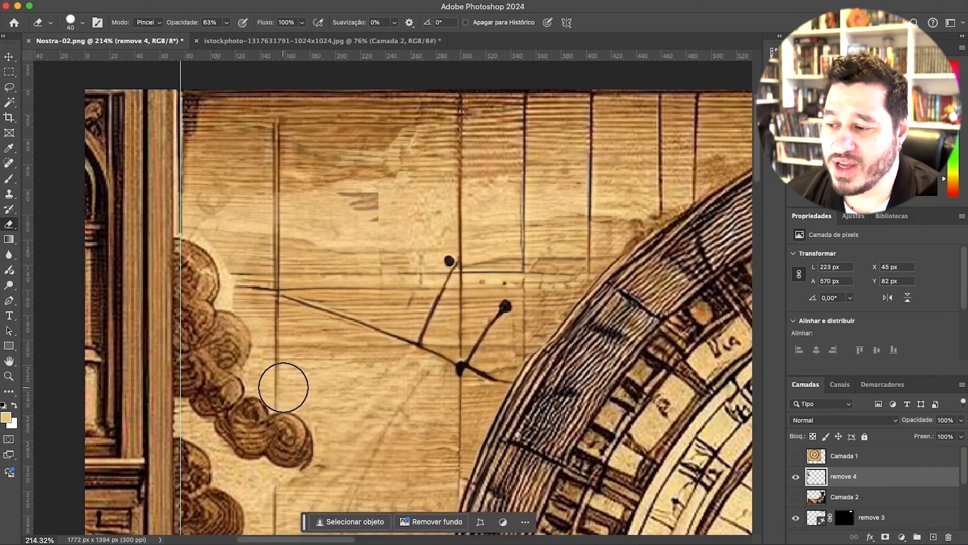
{"action": "key", "text": "bracketleft"}
{"action": "key", "text": "bracketleft"}
{"action": "key", "text": "bracketleft"}
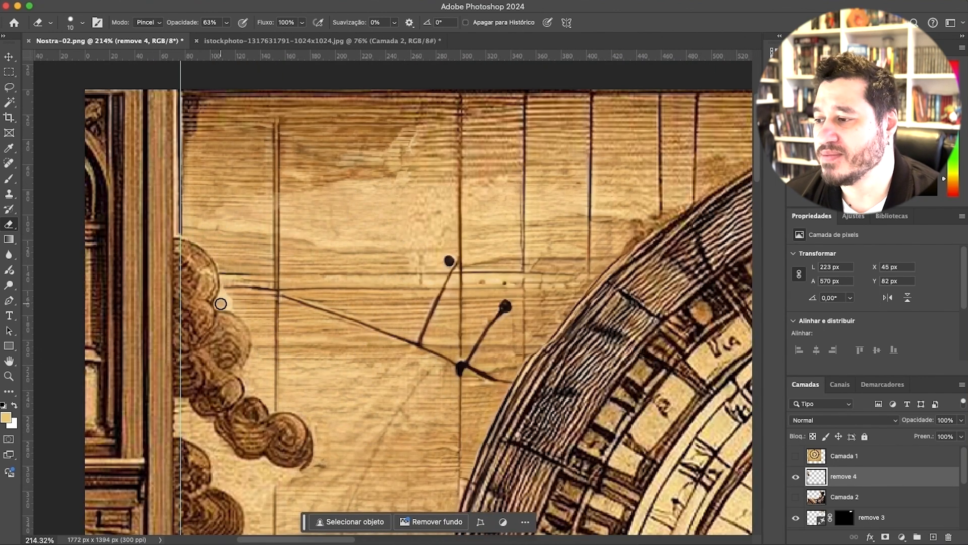
Step: Raise the eraser's opacity to 90% and erase more of the patch's leftover edges beside the column and clouds
{"action": "left_click_drag", "start_coordinate": [242, 45], "coordinate": [244, 44]}
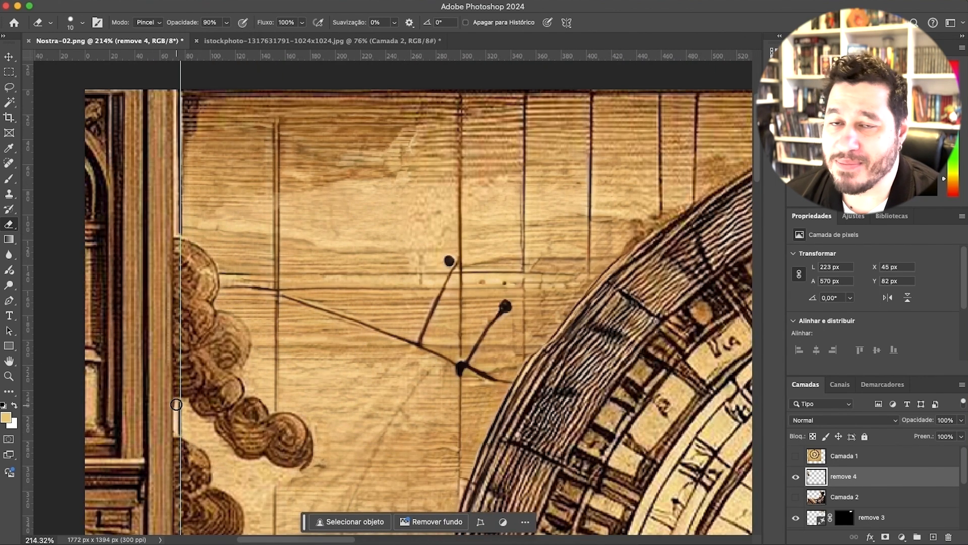
{"action": "scroll", "coordinate": [374, 235], "scroll_direction": "down", "scroll_amount": 5}
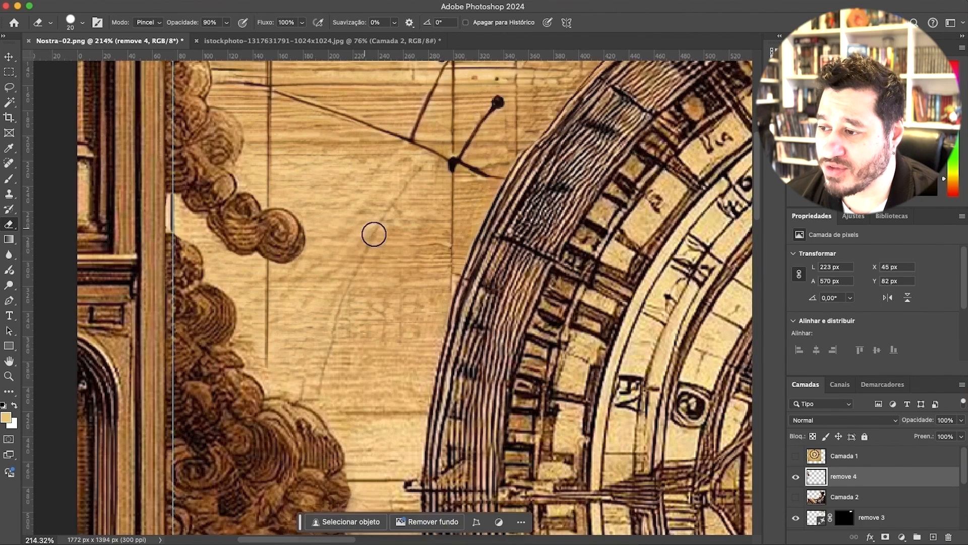
{"action": "scroll", "coordinate": [395, 274], "scroll_direction": "down", "scroll_amount": 5}
{"action": "scroll", "coordinate": [395, 274], "scroll_direction": "up", "scroll_amount": 4}
{"action": "scroll", "coordinate": [384, 262], "scroll_direction": "down", "scroll_amount": 4}
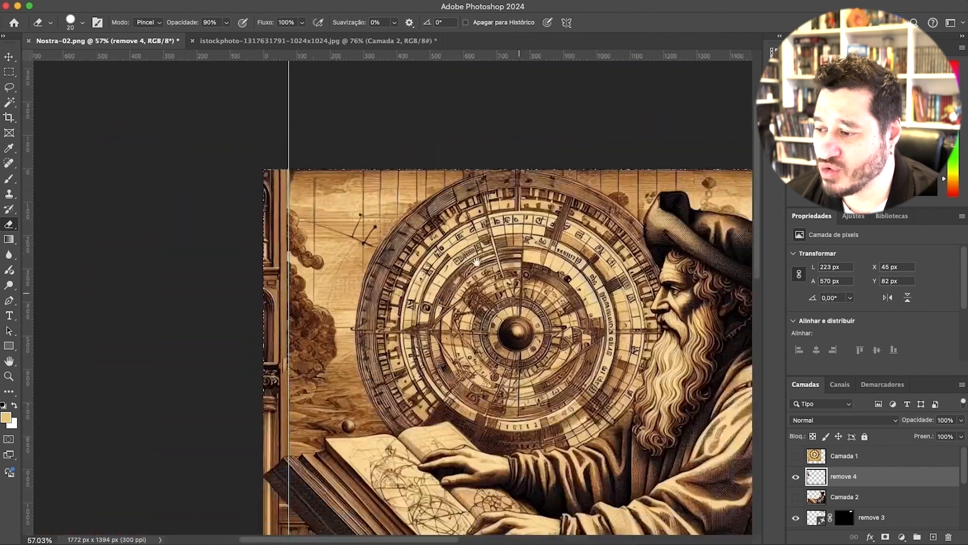
Step: Duplicate the cloud patch down and to the right, and erase its hard edges with the eraser at 100% opacity
{"action": "scroll", "coordinate": [263, 259], "scroll_direction": "up", "scroll_amount": 1}
{"action": "key", "text": "v"}
{"action": "mouse_move", "coordinate": [248, 252]}
{"action": "left_mouse_down"}
{"action": "mouse_move", "coordinate": [294, 309]}
{"action": "mouse_move", "coordinate": [287, 301]}
{"action": "left_mouse_up"}
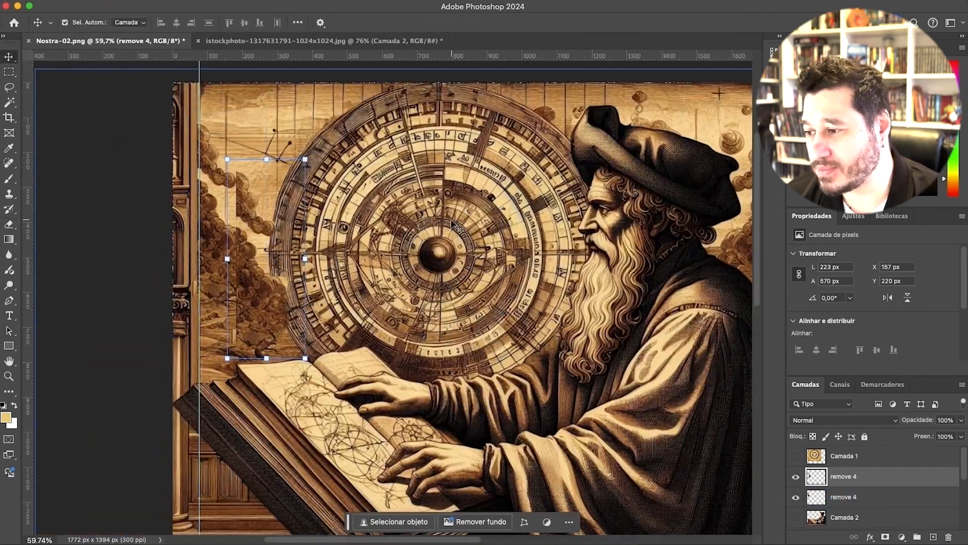
{"action": "key", "text": "e"}
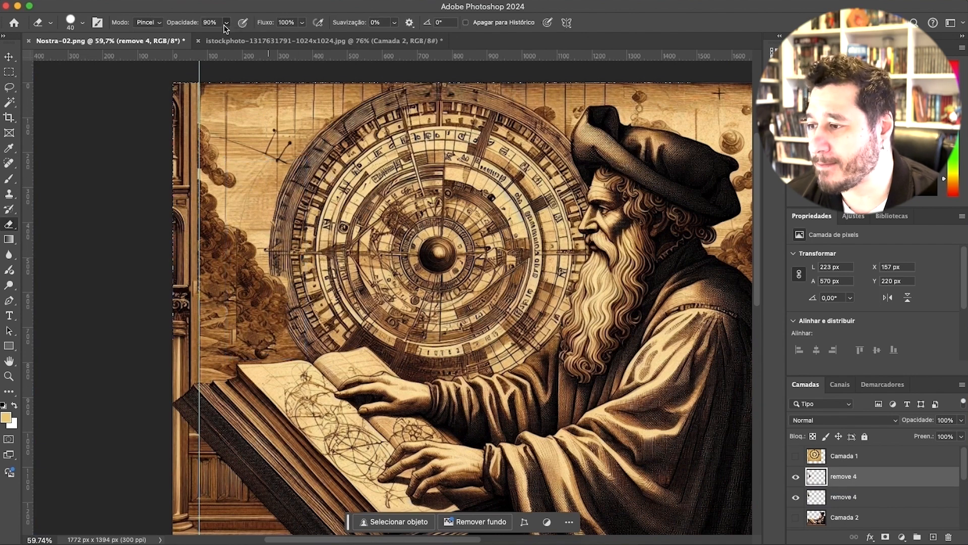
{"action": "key", "text": "0"}
{"action": "scroll", "coordinate": [264, 223], "scroll_direction": "up", "scroll_amount": 3}
{"action": "mouse_move", "coordinate": [215, 406]}
{"action": "left_mouse_down"}
{"action": "mouse_move", "coordinate": [266, 479]}
{"action": "mouse_move", "coordinate": [320, 408]}
{"action": "left_mouse_up"}
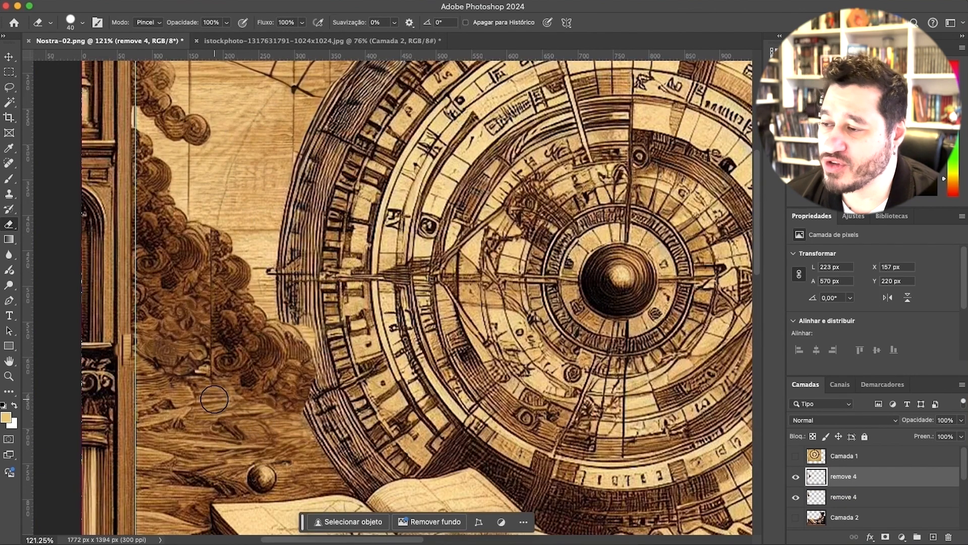
Step: Merge the two cloud patches and retouch the vertical seam between them with the Clone Stamp tool
{"action": "scroll", "coordinate": [225, 379], "scroll_direction": "up", "scroll_amount": 3}
{"action": "key", "text": "s"}
{"action": "key", "text": "Delete"}
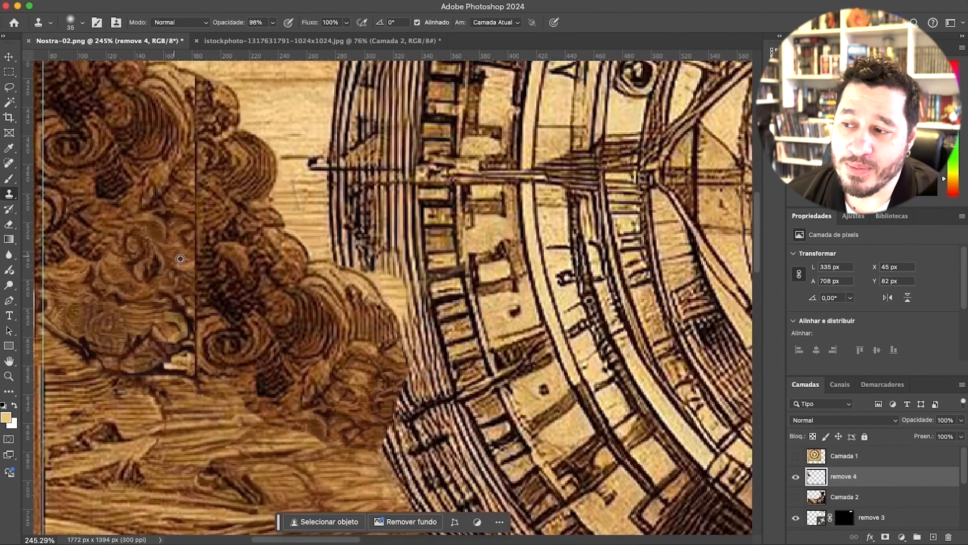
{"action": "scroll", "coordinate": [249, 326], "scroll_direction": "up", "scroll_amount": 5}
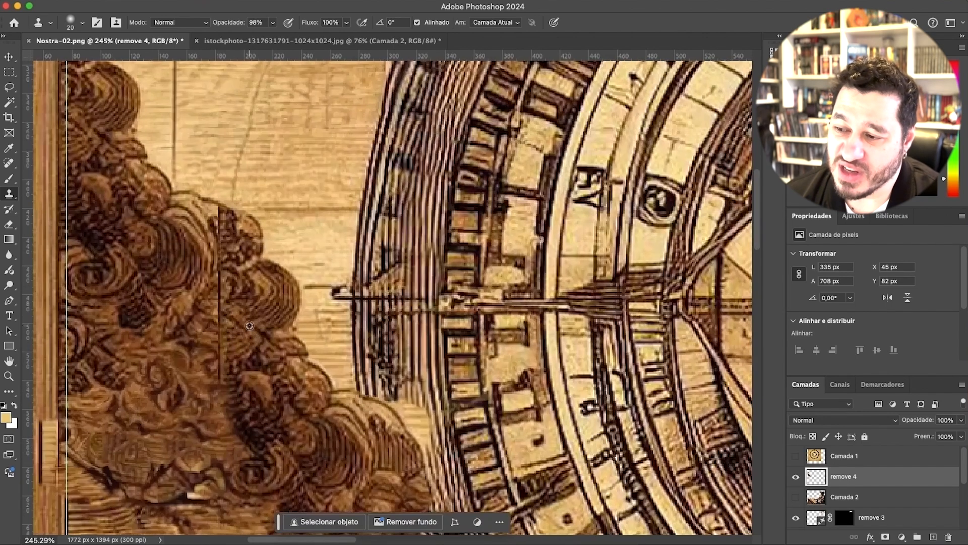
{"action": "left_click_drag", "start_coordinate": [218, 323], "coordinate": [224, 213]}
{"action": "scroll", "coordinate": [217, 252], "scroll_direction": "down", "scroll_amount": 5}
{"action": "scroll", "coordinate": [274, 111], "scroll_direction": "up", "scroll_amount": 4}
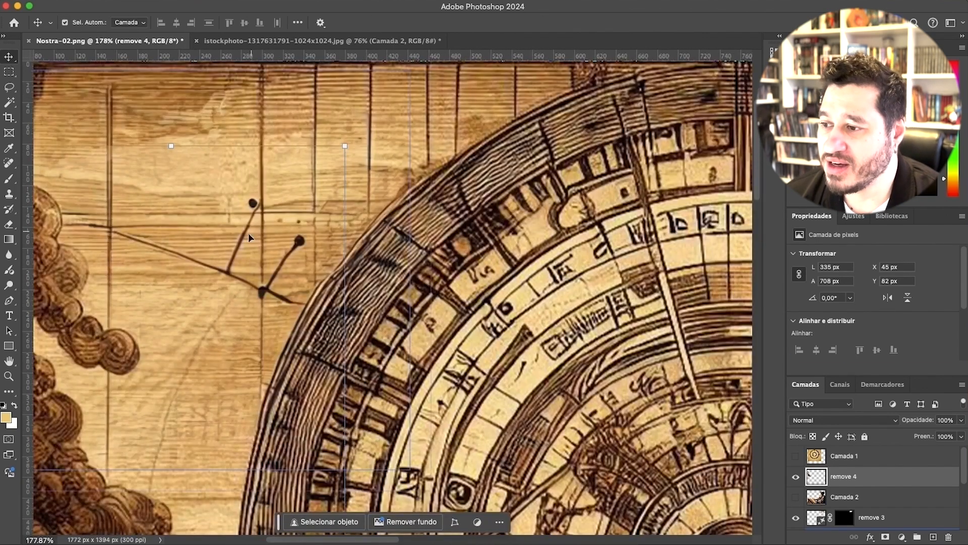
Step: Rasterize the remove 2 layer and paint out the constellation lines and dots beside the wheel with the Clone Stamp
{"action": "left_click", "coordinate": [201, 232], "text": "super"}
{"action": "scroll", "coordinate": [202, 232], "scroll_direction": "up", "scroll_amount": 3}
{"action": "left_click", "coordinate": [145, 289], "text": "alt"}
{"action": "key", "text": "Return"}
{"action": "left_click_drag", "start_coordinate": [184, 277], "coordinate": [225, 289]}
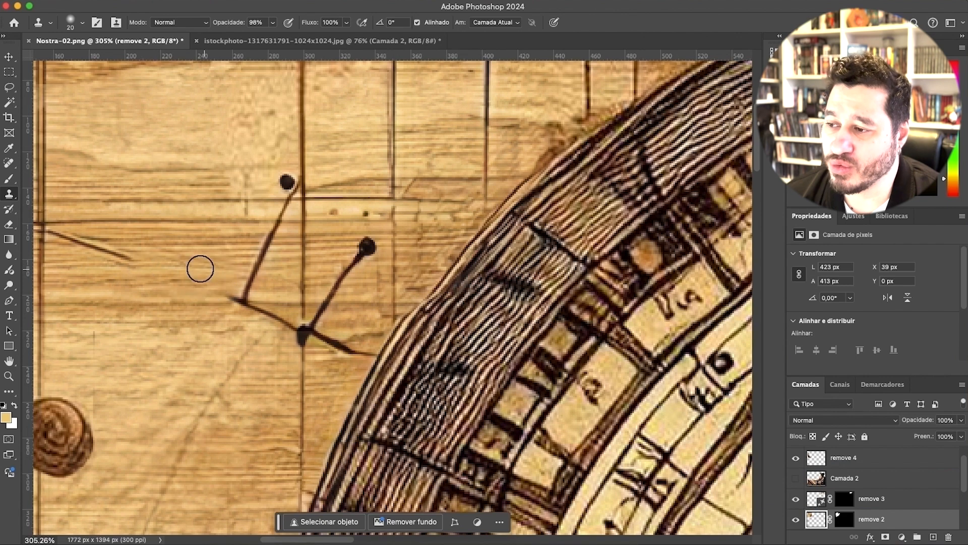
{"action": "scroll", "coordinate": [272, 275], "scroll_direction": "left", "scroll_amount": 5}
{"action": "left_click", "coordinate": [405, 259], "text": "alt"}
{"action": "left_click_drag", "start_coordinate": [451, 259], "coordinate": [434, 302]}
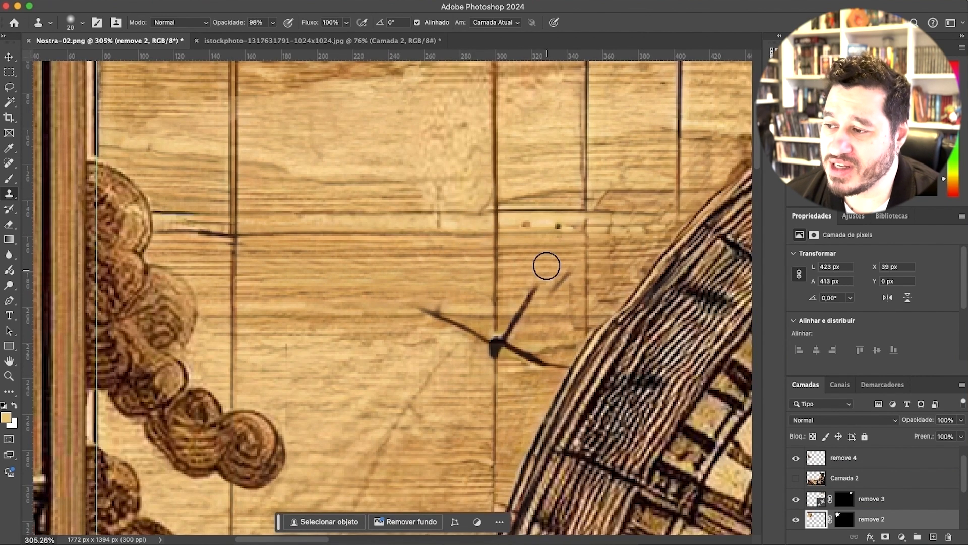
{"action": "left_click", "coordinate": [525, 389], "text": "alt"}
{"action": "left_click_drag", "start_coordinate": [560, 364], "coordinate": [511, 350]}
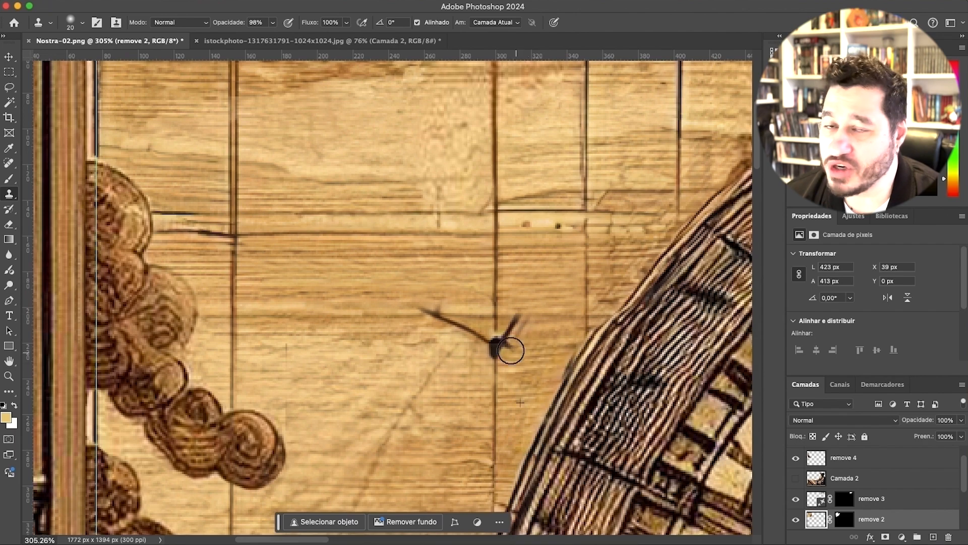
{"action": "scroll", "coordinate": [434, 341], "scroll_direction": "down", "scroll_amount": 3}
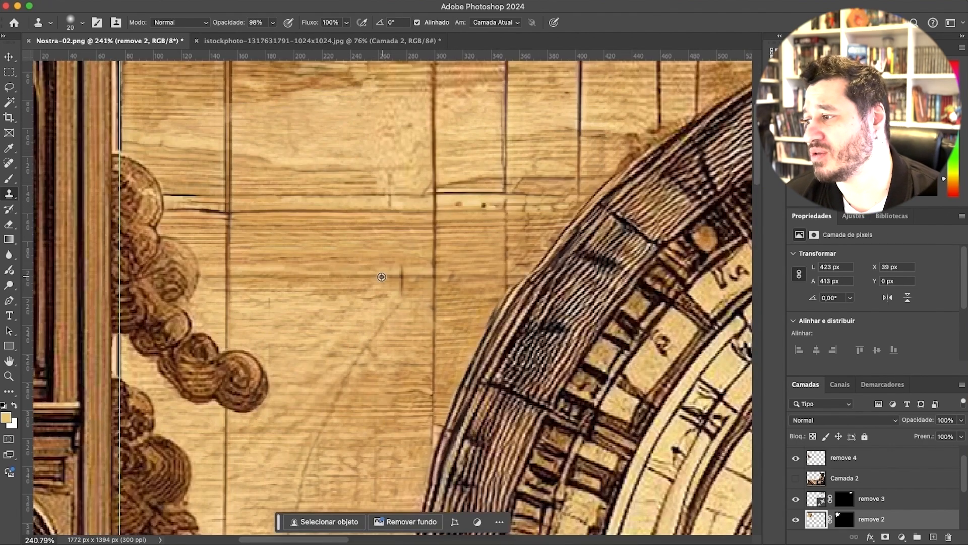
Step: Rasterize the remove 3 layer and clone wood texture over the dark cross above the figure's hat
{"action": "scroll", "coordinate": [429, 292], "scroll_direction": "down", "scroll_amount": 8}
{"action": "scroll", "coordinate": [706, 101], "scroll_direction": "up", "scroll_amount": 10}
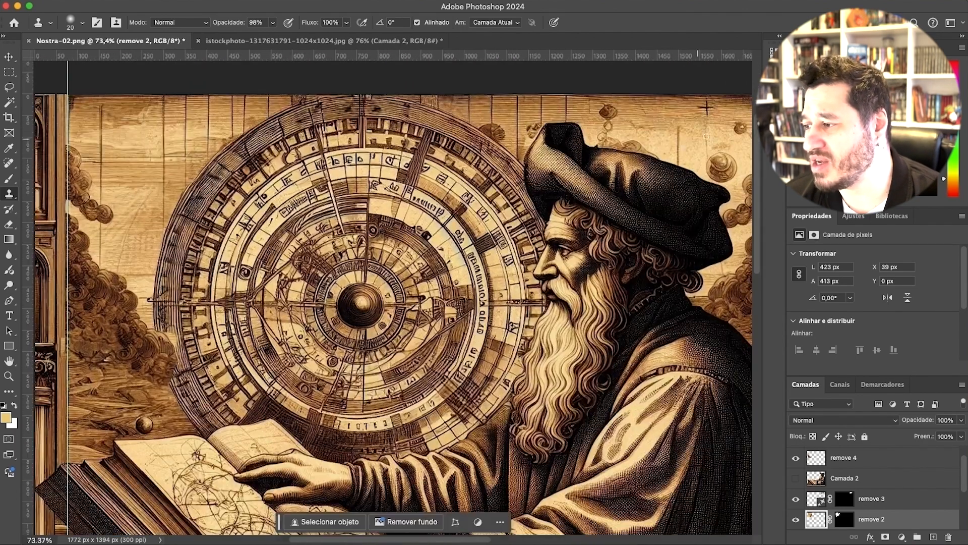
{"action": "scroll", "coordinate": [856, 501], "scroll_direction": "down", "scroll_amount": 3}
{"action": "left_click", "coordinate": [856, 501]}
{"action": "left_click", "coordinate": [435, 233], "text": "alt"}
{"action": "left_click", "coordinate": [469, 292], "text": "super"}
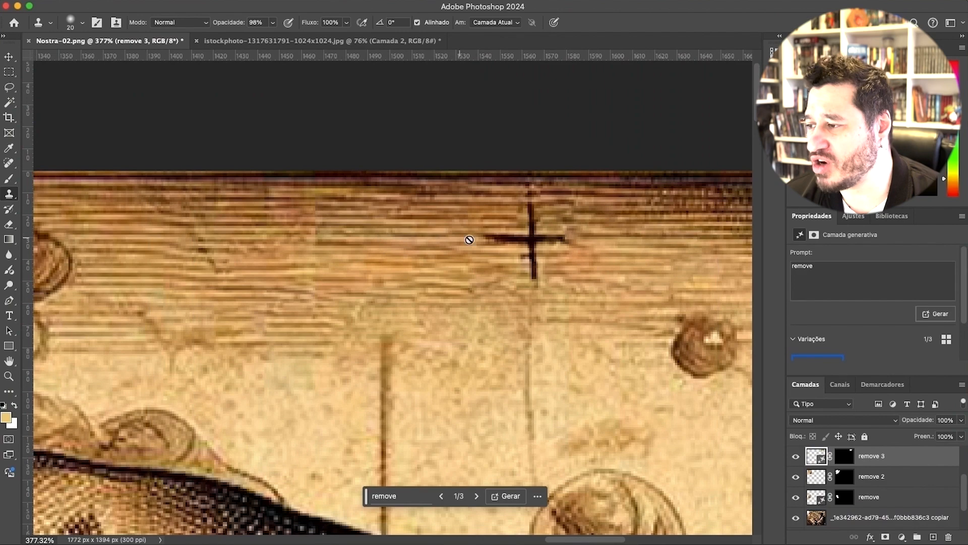
{"action": "left_click", "coordinate": [470, 239]}
{"action": "key", "text": "Return"}
{"action": "mouse_move", "coordinate": [492, 237]}
{"action": "left_mouse_down"}
{"action": "mouse_move", "coordinate": [542, 238]}
{"action": "mouse_move", "coordinate": [537, 199]}
{"action": "mouse_move", "coordinate": [586, 247]}
{"action": "left_mouse_up"}
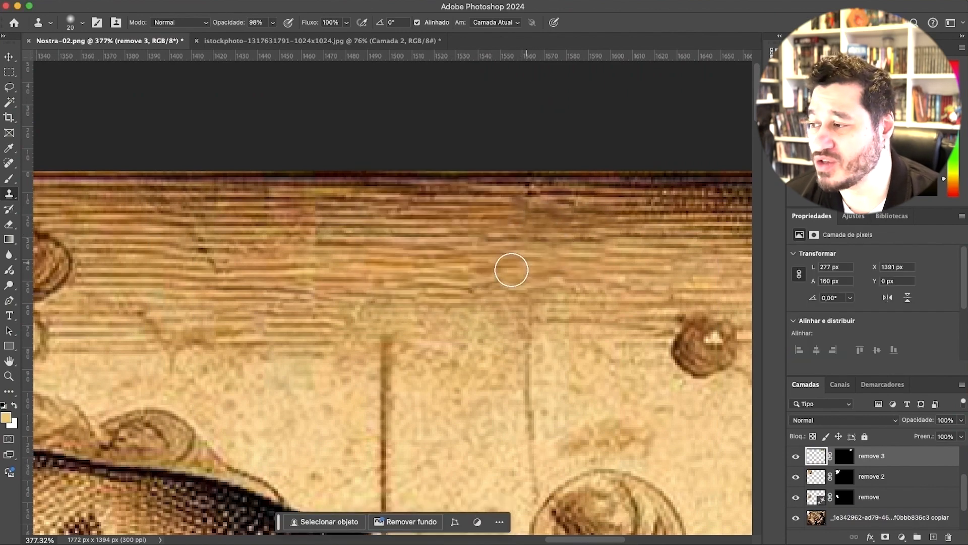
Step: Bring the figure layer Camada 2 to the front, show it, and position it over the figure in the background
{"action": "scroll", "coordinate": [336, 272], "scroll_direction": "down", "scroll_amount": 6}
{"action": "scroll", "coordinate": [336, 271], "scroll_direction": "down", "scroll_amount": 8}
{"action": "scroll", "coordinate": [843, 477], "scroll_direction": "up", "scroll_amount": 3}
{"action": "left_click", "coordinate": [795, 455]}
{"action": "left_click_drag", "start_coordinate": [612, 293], "coordinate": [585, 303]}
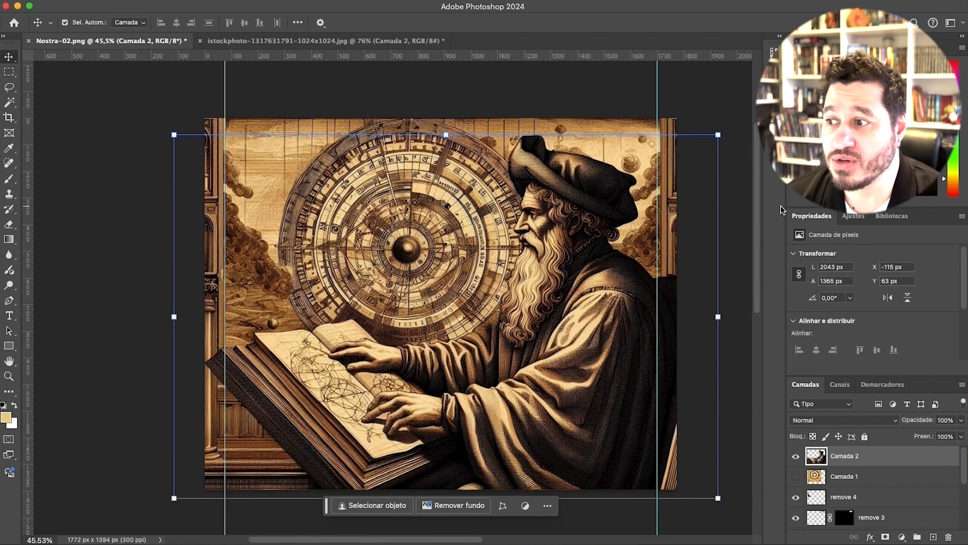
Step: Show the zodiac chart layer Camada 1 and delete the yellow paper around the wheel with the Magic Wand
{"action": "left_click", "coordinate": [795, 476]}
{"action": "key", "text": "w"}
{"action": "left_click", "coordinate": [262, 166]}
{"action": "left_click", "coordinate": [845, 476]}
{"action": "left_click", "coordinate": [242, 167]}
{"action": "key", "text": "Delete"}
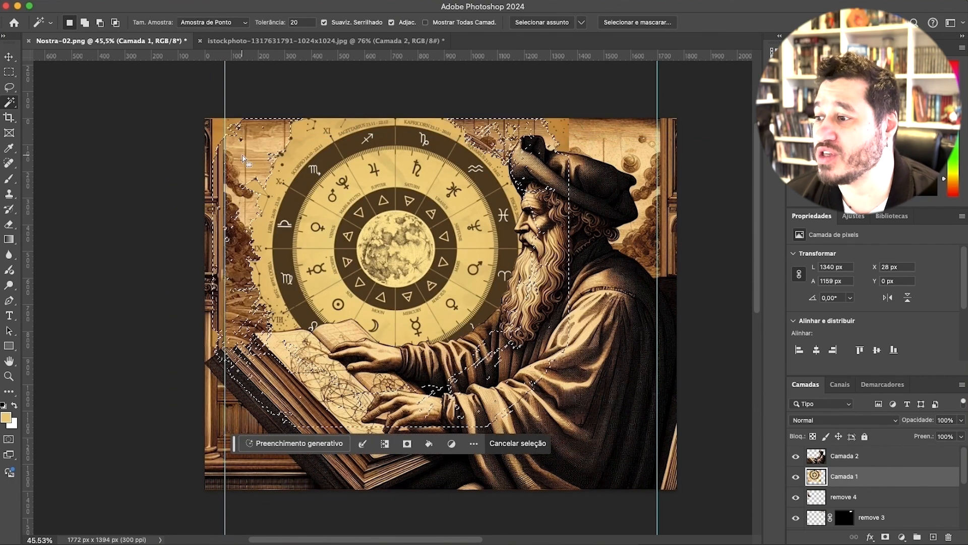
{"action": "left_click", "coordinate": [310, 145]}
{"action": "key", "text": "Delete"}
{"action": "left_click", "coordinate": [456, 136]}
{"action": "key", "text": "Delete"}
{"action": "left_click", "coordinate": [337, 189]}
{"action": "left_click", "coordinate": [318, 214]}
{"action": "key", "text": "Delete"}
{"action": "key", "text": "super+z"}
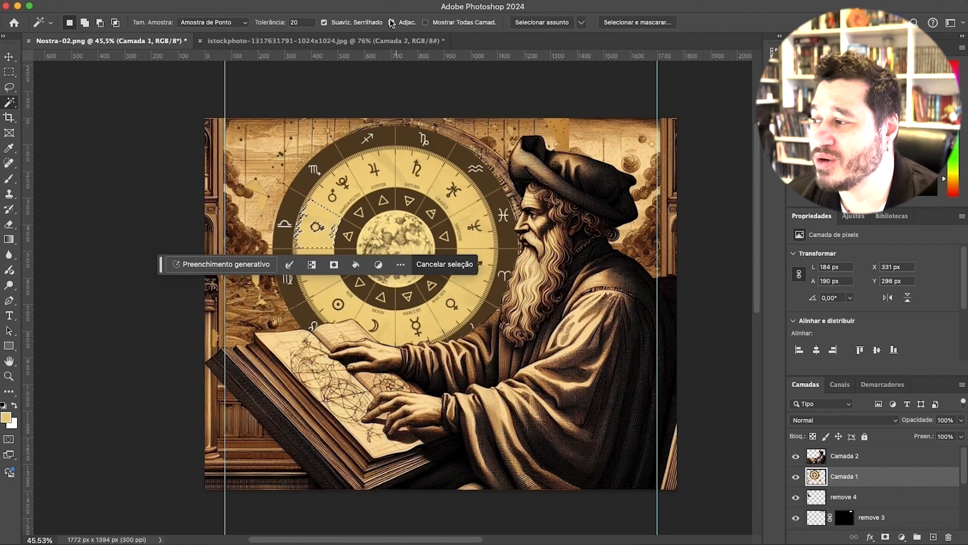
{"action": "key", "text": "super+z"}
Step: Turn off contiguous selection, delete all matching yellow paper from the zodiac chart, and hide the chart layer
{"action": "left_click", "coordinate": [391, 23]}
{"action": "left_click", "coordinate": [373, 159]}
{"action": "key", "text": "Delete"}
{"action": "key", "text": "super+d"}
{"action": "left_click", "coordinate": [9, 57]}
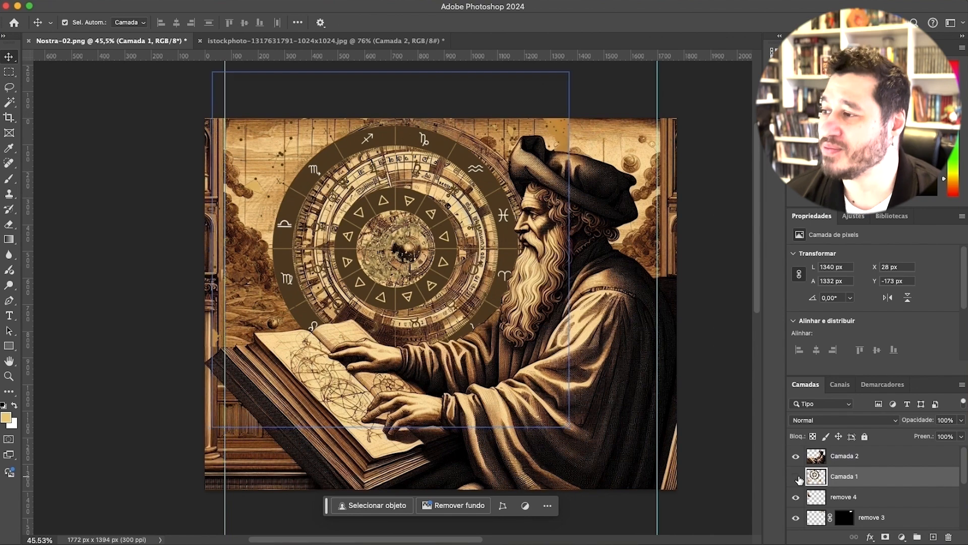
{"action": "left_click", "coordinate": [796, 476]}
Step: Select the background wheel with an elliptical marquee and run Generative Fill on it with the prompt "remove"
{"action": "key", "text": "super+plus"}
{"action": "key", "text": "m"}
{"action": "key", "text": "shift+m"}
{"action": "scroll", "coordinate": [848, 479], "scroll_direction": "down", "scroll_amount": 5}
{"action": "left_click", "coordinate": [864, 479]}
{"action": "left_click_drag", "start_coordinate": [267, 94], "coordinate": [564, 391]}
{"action": "key", "text": "shift+Left"}
{"action": "key", "text": "shift+Left"}
{"action": "key", "text": "shift+Up"}
{"action": "left_click_drag", "start_coordinate": [556, 238], "coordinate": [557, 236]}
{"action": "left_click", "coordinate": [336, 406]}
{"action": "key", "text": "Return"}
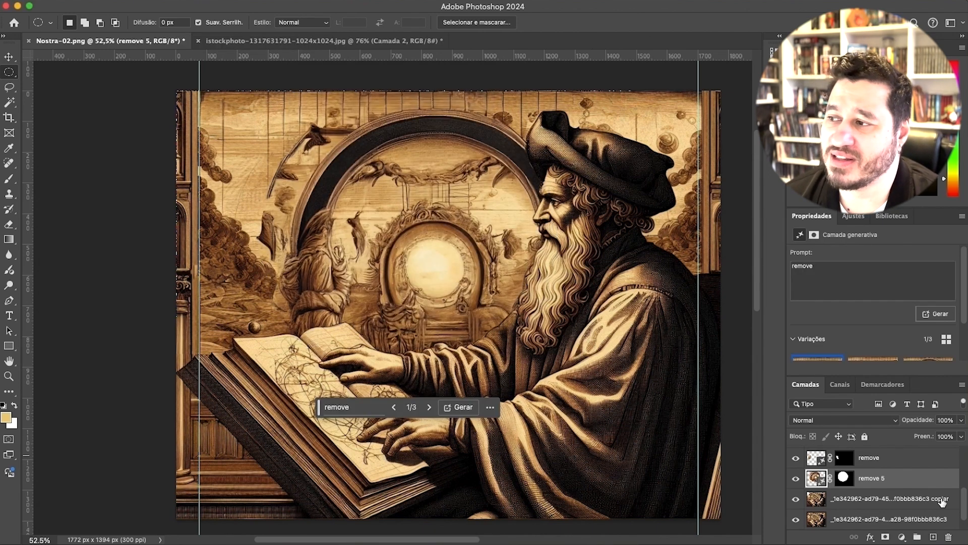
Step: Toggle layer visibility to compare the artwork with and without the generated wheel replacement in remove 5
{"action": "scroll", "coordinate": [943, 501], "scroll_direction": "up", "scroll_amount": 5}
{"action": "left_click", "coordinate": [797, 476]}
{"action": "left_click", "coordinate": [797, 477]}
{"action": "left_click", "coordinate": [797, 476]}
{"action": "left_click", "coordinate": [797, 477]}
{"action": "scroll", "coordinate": [797, 478], "scroll_direction": "down", "scroll_amount": 4}
{"action": "left_click", "coordinate": [797, 487]}
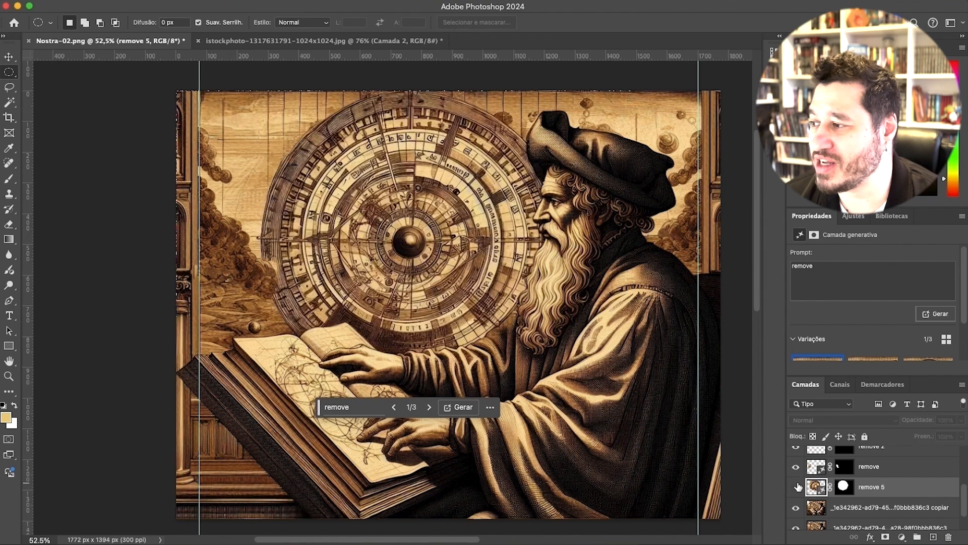
Step: Delete the zodiac chart layer and the generated remove 5 layer, and merge the other remove layers into remove 4
{"action": "scroll", "coordinate": [799, 482], "scroll_direction": "up", "scroll_amount": 5}
{"action": "left_click", "coordinate": [875, 476]}
{"action": "key", "text": "BackSpace"}
{"action": "scroll", "coordinate": [875, 484], "scroll_direction": "down", "scroll_amount": 3}
{"action": "left_click", "coordinate": [875, 508]}
{"action": "key", "text": "BackSpace"}
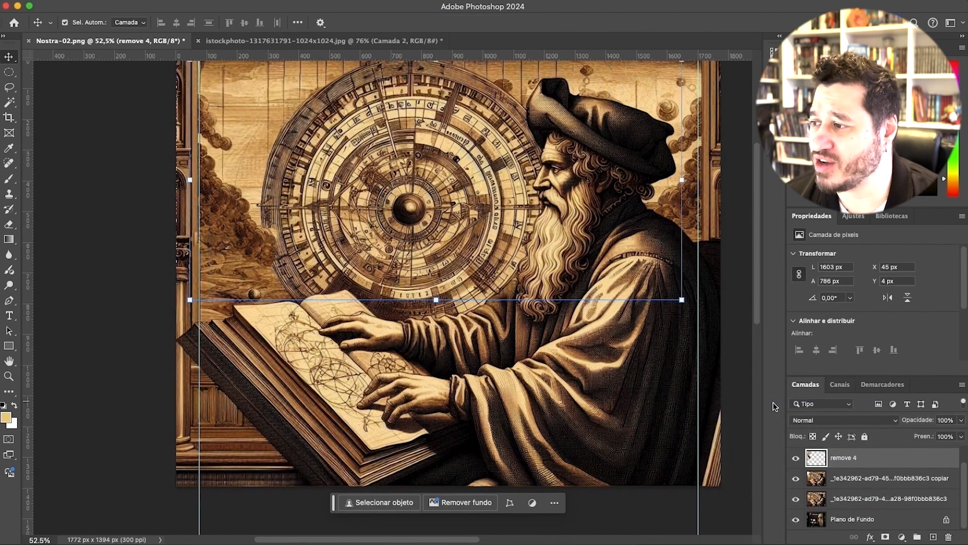
Step: Hide the original artwork layer and Plano de Fundo, keeping the artwork copy visible and selected
{"action": "scroll", "coordinate": [797, 479], "scroll_direction": "up", "scroll_amount": 3}
{"action": "left_click", "coordinate": [796, 497]}
{"action": "left_click", "coordinate": [796, 517]}
{"action": "scroll", "coordinate": [796, 517], "scroll_direction": "down", "scroll_amount": 3}
{"action": "left_click", "coordinate": [796, 519]}
{"action": "scroll", "coordinate": [795, 517], "scroll_direction": "up", "scroll_amount": 3}
{"action": "left_click", "coordinate": [796, 498]}
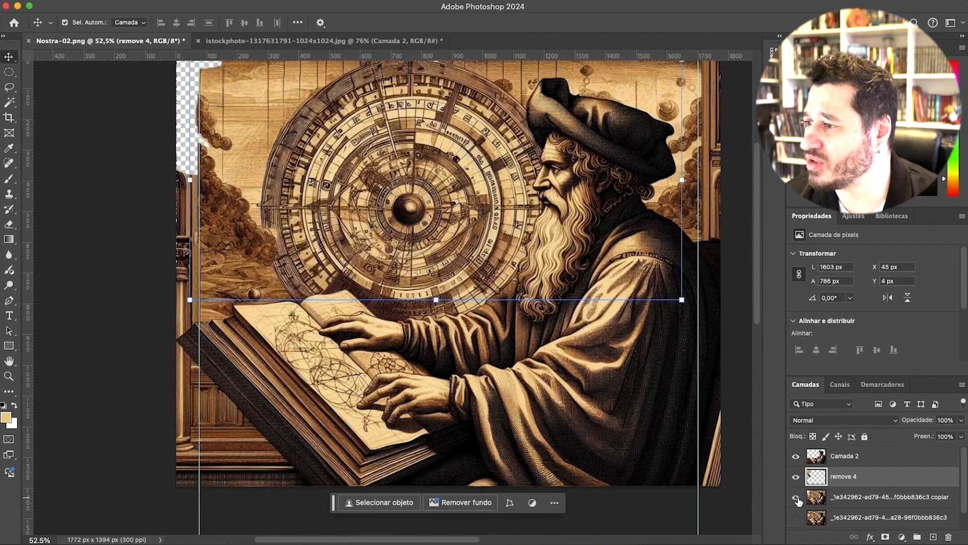
{"action": "left_click", "coordinate": [858, 497]}
Step: Switch to the istockphoto zodiac image and erase the orange paper around the chart and constellations with the 50 px eraser
{"action": "left_click", "coordinate": [312, 41]}
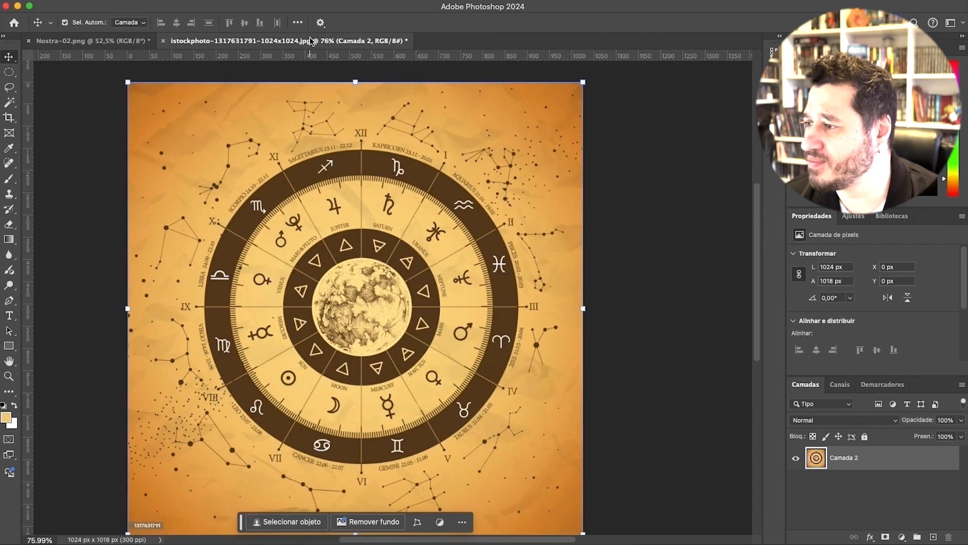
{"action": "key", "text": "e"}
{"action": "mouse_move", "coordinate": [217, 86]}
{"action": "left_mouse_down"}
{"action": "mouse_move", "coordinate": [135, 281]}
{"action": "mouse_move", "coordinate": [151, 510]}
{"action": "mouse_move", "coordinate": [144, 91]}
{"action": "mouse_move", "coordinate": [205, 149]}
{"action": "mouse_move", "coordinate": [584, 320]}
{"action": "mouse_move", "coordinate": [567, 384]}
{"action": "mouse_move", "coordinate": [545, 189]}
{"action": "left_mouse_up"}
{"action": "key", "text": "ctrl+z"}
{"action": "mouse_move", "coordinate": [198, 97]}
{"action": "left_mouse_down"}
{"action": "mouse_move", "coordinate": [163, 175]}
{"action": "mouse_move", "coordinate": [240, 106]}
{"action": "mouse_move", "coordinate": [314, 72]}
{"action": "mouse_move", "coordinate": [401, 77]}
{"action": "mouse_move", "coordinate": [465, 123]}
{"action": "mouse_move", "coordinate": [593, 104]}
{"action": "mouse_move", "coordinate": [545, 139]}
{"action": "mouse_move", "coordinate": [575, 167]}
{"action": "mouse_move", "coordinate": [590, 231]}
{"action": "mouse_move", "coordinate": [571, 294]}
{"action": "mouse_move", "coordinate": [556, 507]}
{"action": "mouse_move", "coordinate": [520, 467]}
{"action": "left_mouse_up"}
{"action": "scroll", "coordinate": [521, 468], "scroll_direction": "down", "scroll_amount": 3}
{"action": "mouse_move", "coordinate": [484, 398]}
{"action": "left_mouse_down"}
{"action": "mouse_move", "coordinate": [429, 442]}
{"action": "mouse_move", "coordinate": [343, 445]}
{"action": "mouse_move", "coordinate": [281, 420]}
{"action": "mouse_move", "coordinate": [161, 443]}
{"action": "mouse_move", "coordinate": [117, 133]}
{"action": "mouse_move", "coordinate": [159, 103]}
{"action": "mouse_move", "coordinate": [116, 145]}
{"action": "mouse_move", "coordinate": [151, 204]}
{"action": "mouse_move", "coordinate": [128, 249]}
{"action": "mouse_move", "coordinate": [156, 409]}
{"action": "left_mouse_up"}
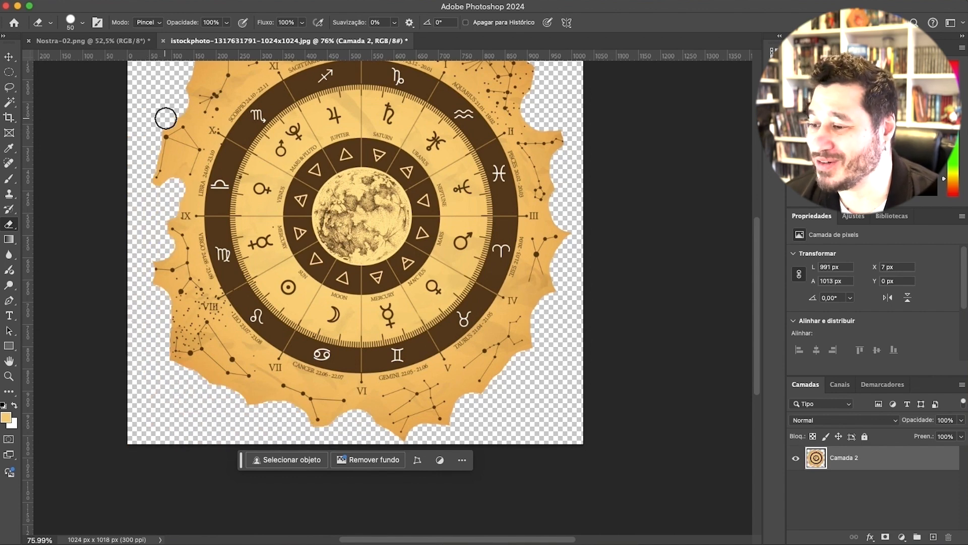
{"action": "scroll", "coordinate": [166, 118], "scroll_direction": "up", "scroll_amount": 3}
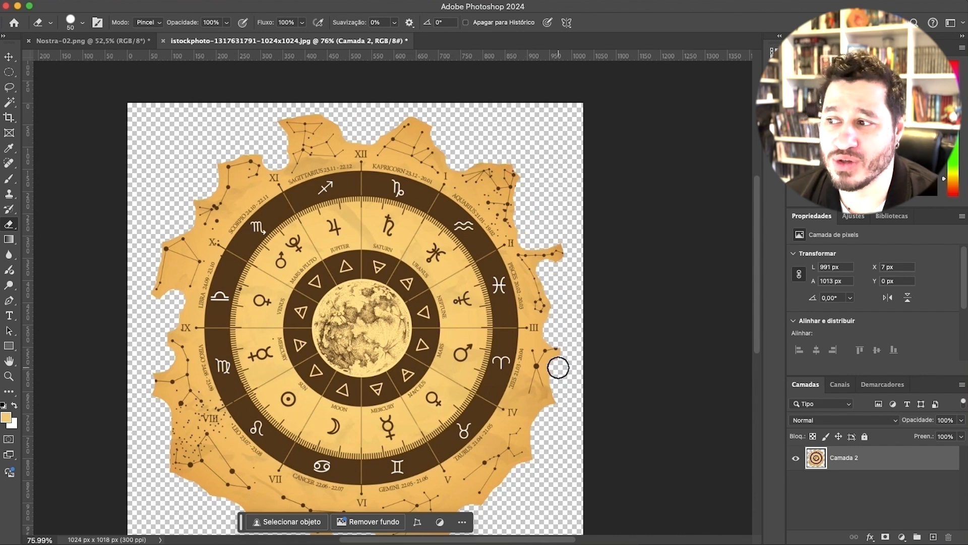
{"action": "scroll", "coordinate": [494, 505], "scroll_direction": "down", "scroll_amount": 5}
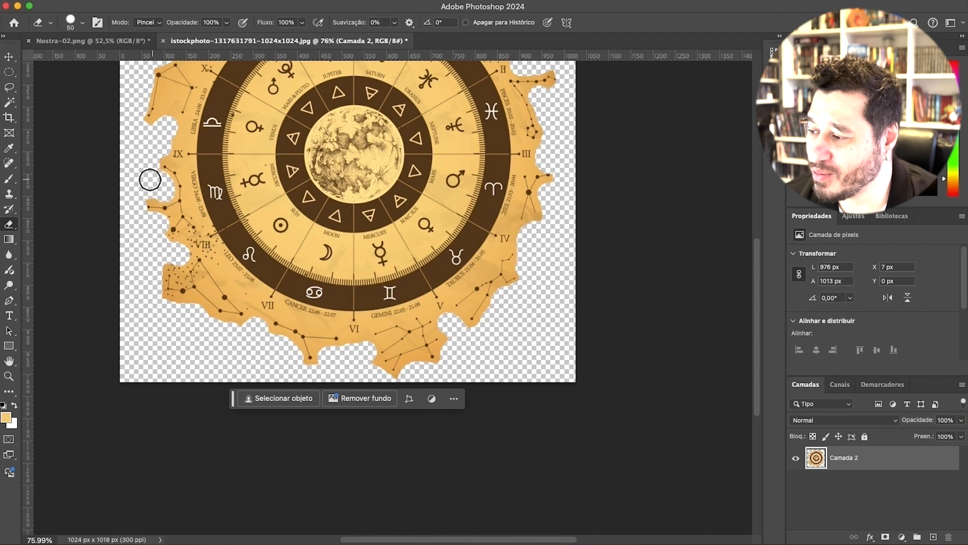
Step: Reduce the eraser to 35 px, then 30 px, and erase the paper between the constellations and the chart's ring
{"action": "key", "text": "super+Tab"}
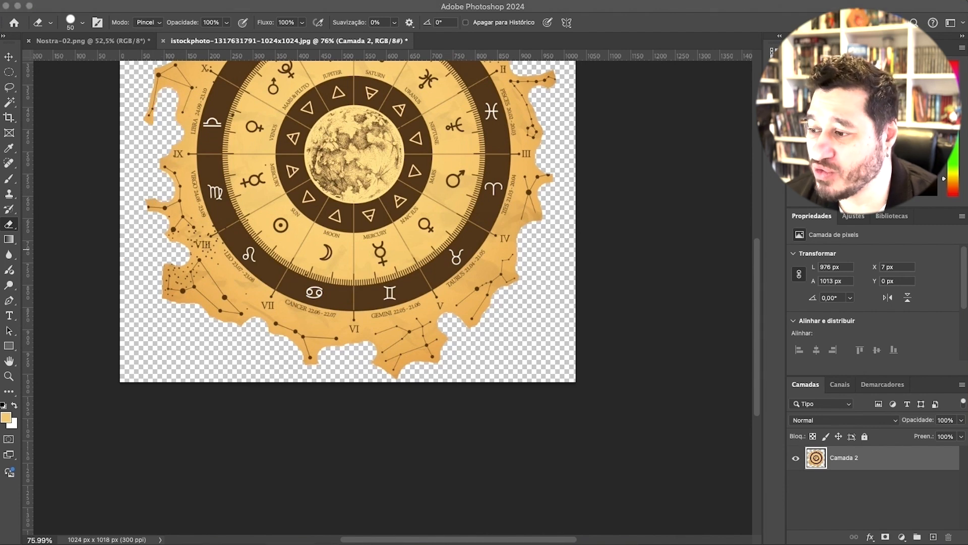
{"action": "left_click", "coordinate": [259, 317]}
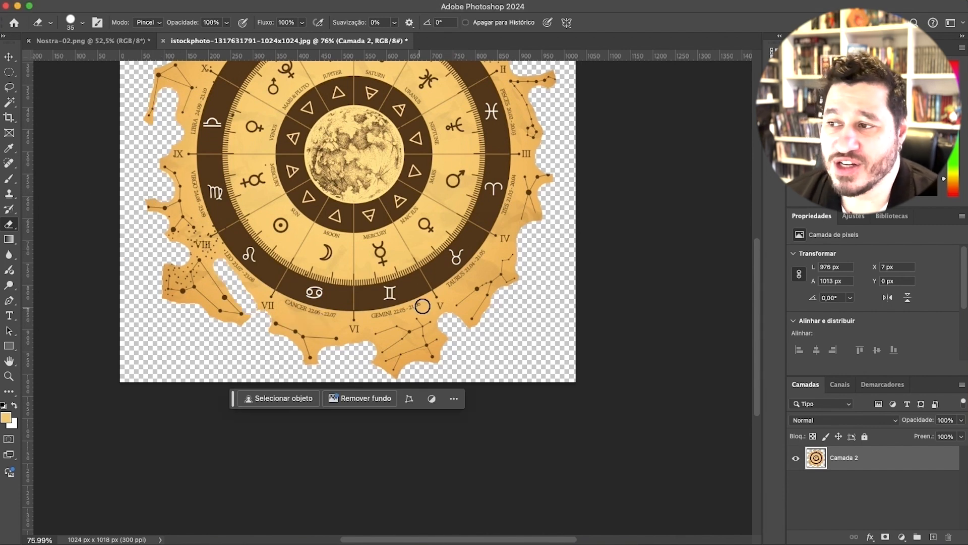
{"action": "scroll", "coordinate": [422, 306], "scroll_direction": "up", "scroll_amount": 4}
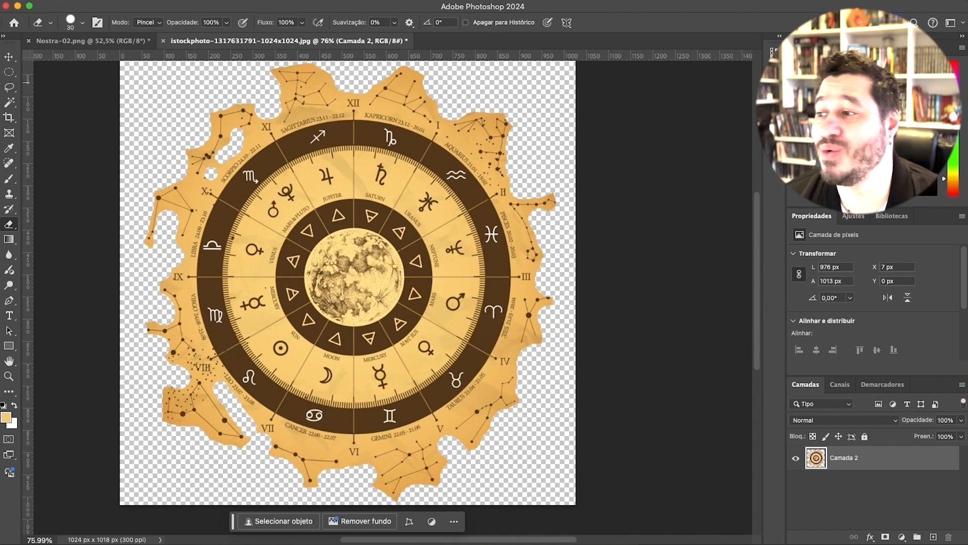
{"action": "key", "text": "super+Tab"}
{"action": "key", "text": "super+Tab"}
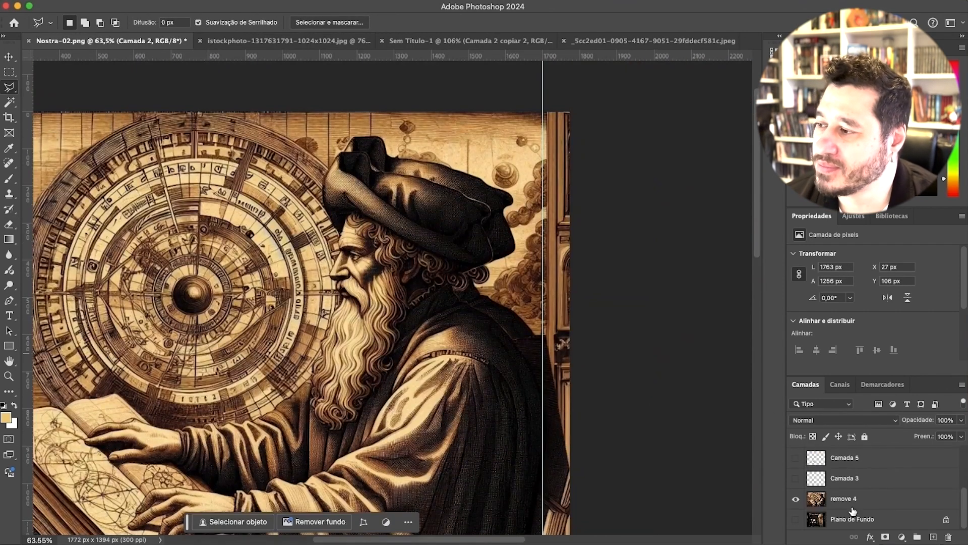
Step: Outline the figure's hat and shoulder on the remove 4 layer with the Polygonal Lasso and run Generative Fill with "remove"
{"action": "left_click", "coordinate": [312, 141]}
{"action": "left_click", "coordinate": [479, 482]}
{"action": "scroll", "coordinate": [479, 482], "scroll_direction": "down", "scroll_amount": 3}
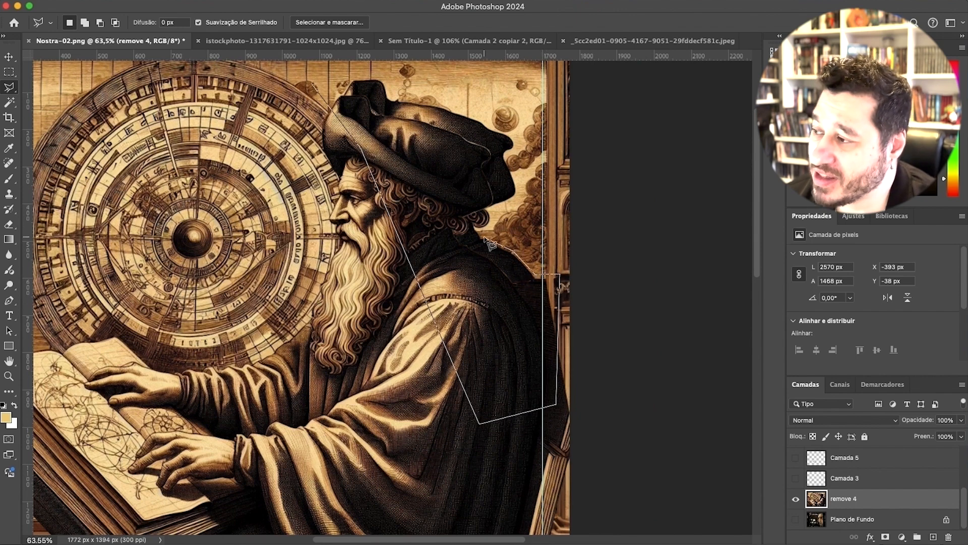
{"action": "left_click", "coordinate": [313, 85]}
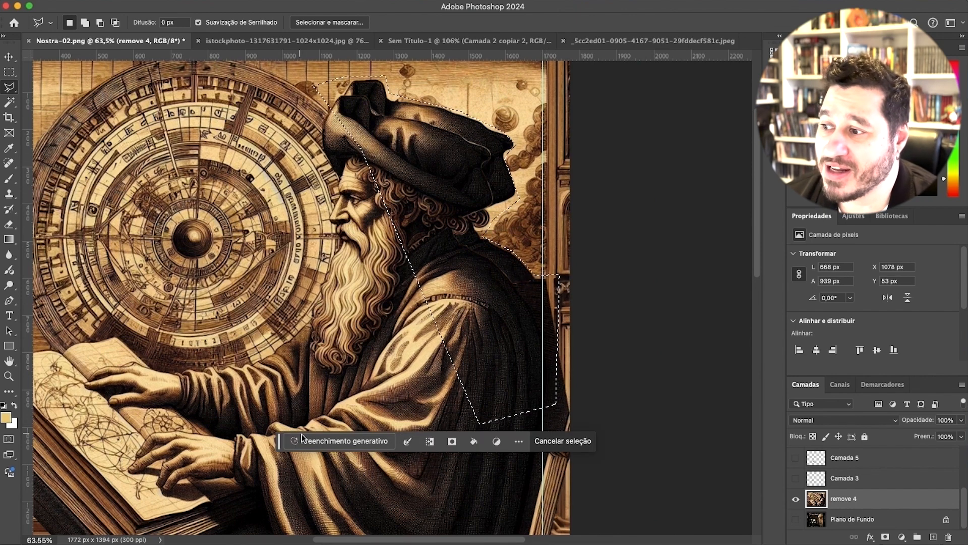
{"action": "left_click", "coordinate": [339, 441]}
{"action": "type", "text": "remove"}
{"action": "key", "text": "Return"}
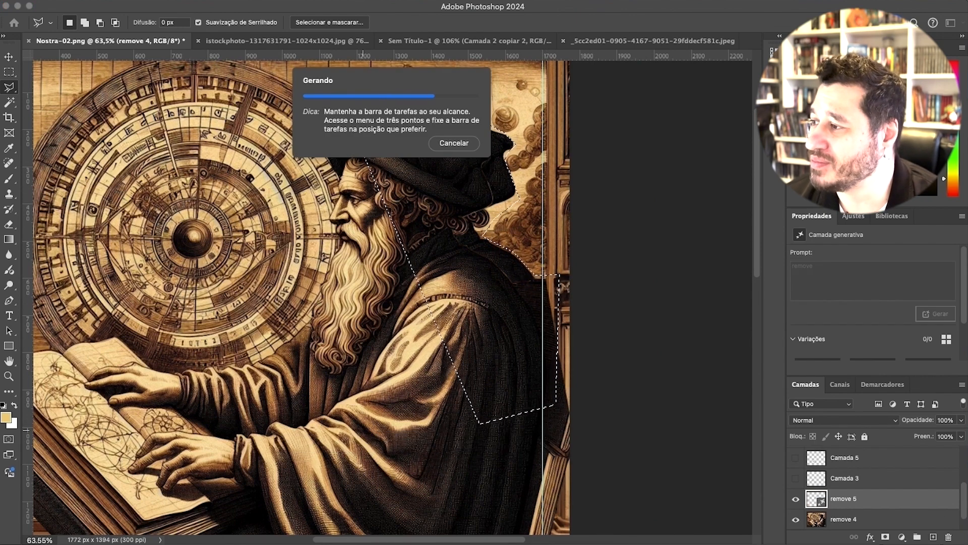
Step: Toggle the generated fill over the hat and shoulder to compare it, and undo the generation
{"action": "left_click", "coordinate": [796, 498]}
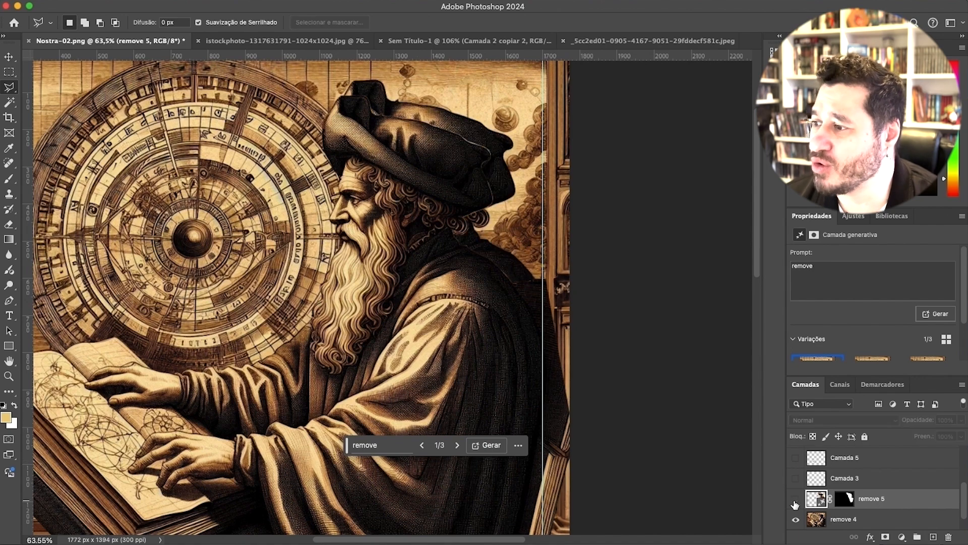
{"action": "left_click", "coordinate": [796, 499]}
{"action": "left_click", "coordinate": [796, 499]}
{"action": "key", "text": "super+z"}
{"action": "key", "text": "super+z"}
Step: Enlarge the Clone Stamp to 40 px and paint background texture over the hat's upper back edge on remove 4
{"action": "scroll", "coordinate": [606, 202], "scroll_direction": "down", "scroll_amount": 2}
{"action": "scroll", "coordinate": [605, 157], "scroll_direction": "up", "scroll_amount": 4}
{"action": "scroll", "coordinate": [611, 161], "scroll_direction": "up", "scroll_amount": 2}
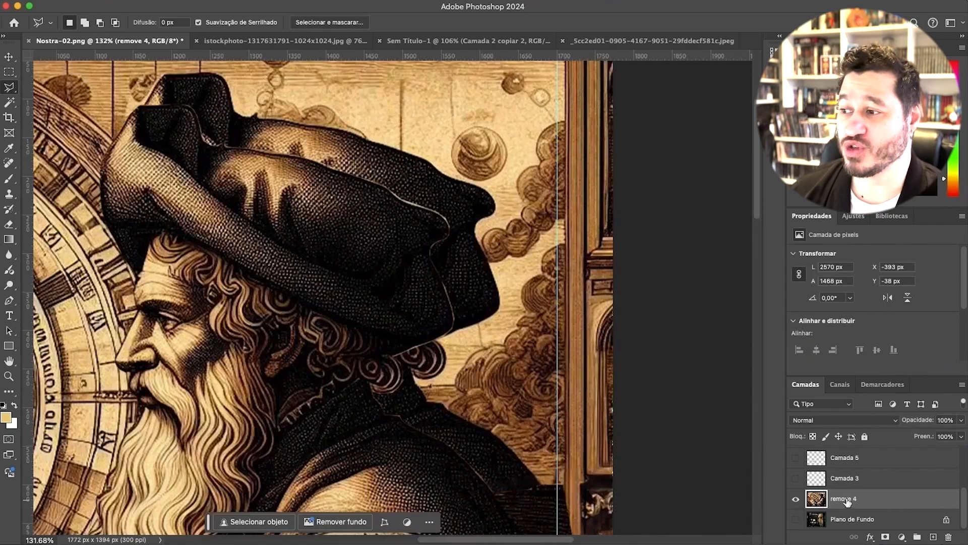
{"action": "key", "text": "s"}
{"action": "key", "text": "]"}
{"action": "key", "text": "]"}
{"action": "key", "text": "]"}
{"action": "key", "text": "]"}
{"action": "mouse_move", "coordinate": [404, 159]}
{"action": "left_mouse_down"}
{"action": "mouse_move", "coordinate": [431, 195]}
{"action": "mouse_move", "coordinate": [377, 169]}
{"action": "left_mouse_up"}
{"action": "scroll", "coordinate": [379, 169], "scroll_direction": "up", "scroll_amount": 3}
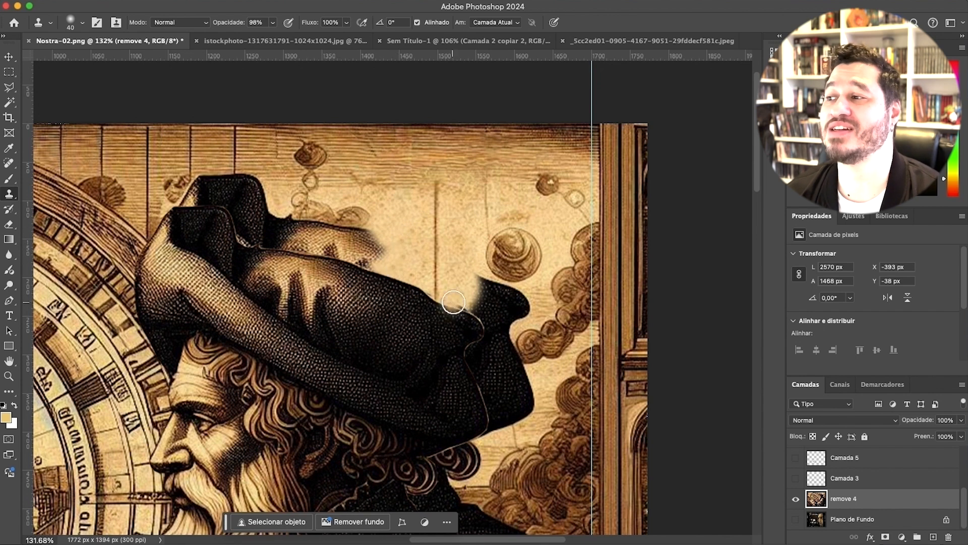
Step: Clone background over the rest of the hat's rear top edge and its peak, enlarging the brush to 50 px
{"action": "left_click_drag", "start_coordinate": [372, 233], "coordinate": [333, 222]}
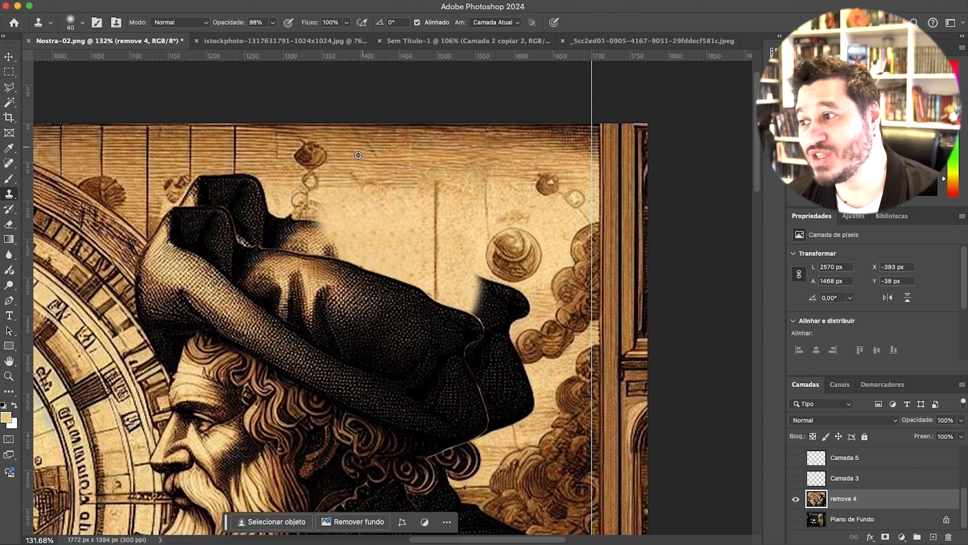
{"action": "key", "text": "bracketright"}
{"action": "left_click", "coordinate": [343, 189], "text": "alt"}
{"action": "mouse_move", "coordinate": [313, 189]}
{"action": "left_mouse_down"}
{"action": "mouse_move", "coordinate": [341, 255]}
{"action": "mouse_move", "coordinate": [295, 220]}
{"action": "mouse_move", "coordinate": [335, 219]}
{"action": "mouse_move", "coordinate": [337, 209]}
{"action": "left_mouse_up"}
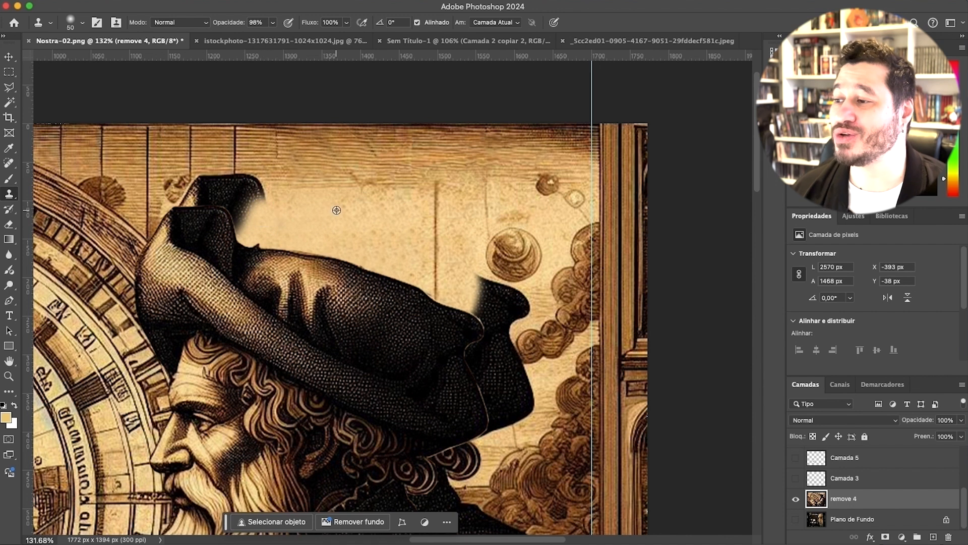
{"action": "left_click", "coordinate": [471, 281]}
{"action": "mouse_move", "coordinate": [236, 180]}
{"action": "left_mouse_down"}
{"action": "mouse_move", "coordinate": [252, 212]}
{"action": "mouse_move", "coordinate": [193, 170]}
{"action": "mouse_move", "coordinate": [190, 191]}
{"action": "mouse_move", "coordinate": [212, 202]}
{"action": "mouse_move", "coordinate": [171, 209]}
{"action": "left_mouse_up"}
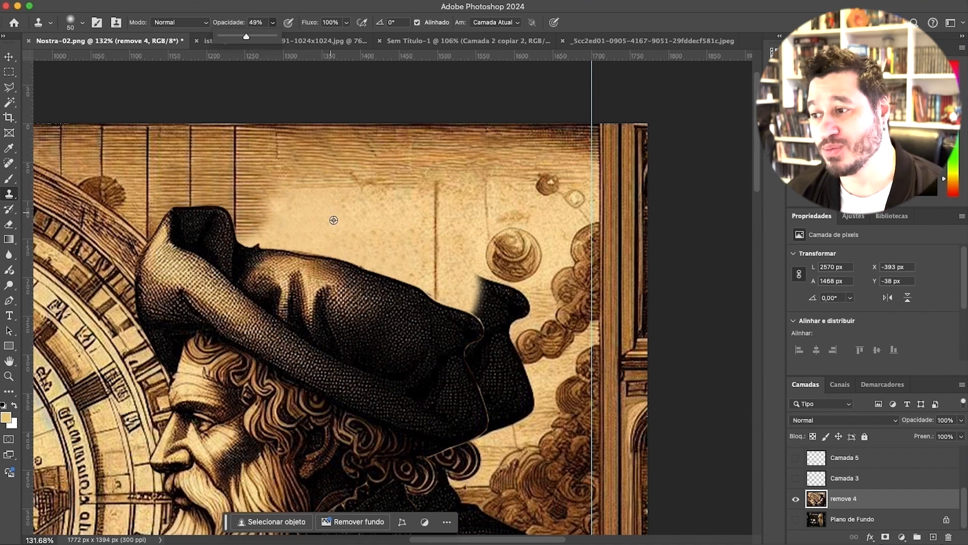
Step: Blend the cloned background above the hat with the Clone Stamp at 49% opacity
{"action": "left_click_drag", "start_coordinate": [327, 252], "coordinate": [215, 129]}
{"action": "scroll", "coordinate": [486, 341], "scroll_direction": "down", "scroll_amount": 10}
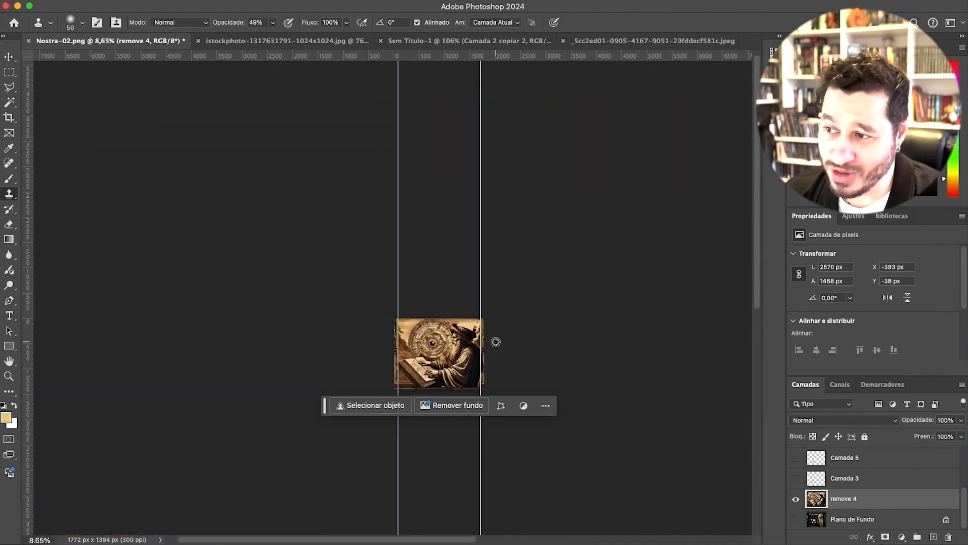
{"action": "scroll", "coordinate": [479, 333], "scroll_direction": "up", "scroll_amount": 8}
{"action": "mouse_move", "coordinate": [354, 285]}
{"action": "left_mouse_down"}
{"action": "mouse_move", "coordinate": [608, 286]}
{"action": "mouse_move", "coordinate": [258, 241]}
{"action": "left_mouse_up"}
Step: Copy a rectangular patch of plain background above the hat to a new layer and place copies over the old hat's rear tip
{"action": "scroll", "coordinate": [357, 256], "scroll_direction": "up", "scroll_amount": 10}
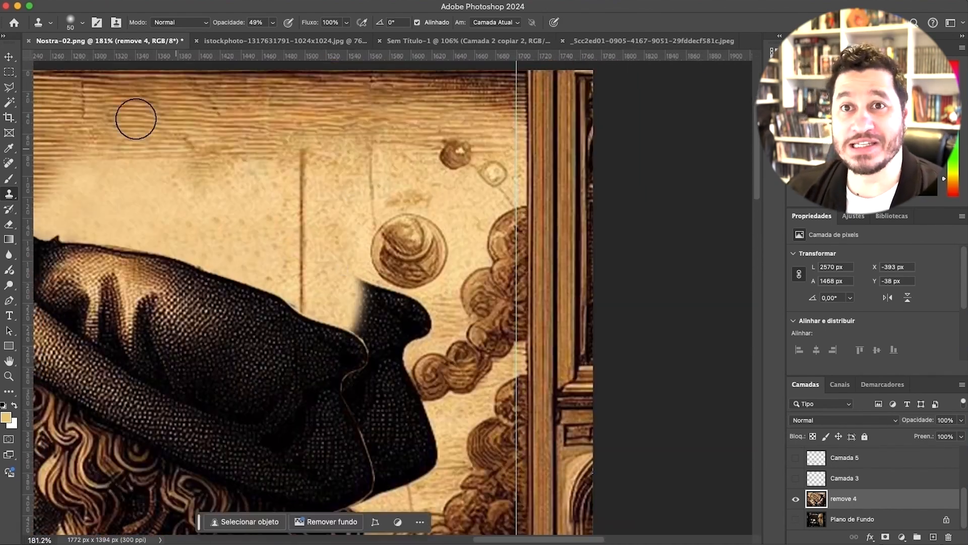
{"action": "key", "text": "m"}
{"action": "mouse_move", "coordinate": [168, 184]}
{"action": "left_mouse_down"}
{"action": "mouse_move", "coordinate": [281, 276]}
{"action": "mouse_move", "coordinate": [278, 255]}
{"action": "left_mouse_up"}
{"action": "key", "text": "super+j"}
{"action": "left_click", "coordinate": [12, 56]}
{"action": "left_click_drag", "start_coordinate": [215, 228], "coordinate": [382, 316]}
{"action": "key", "text": "super+v"}
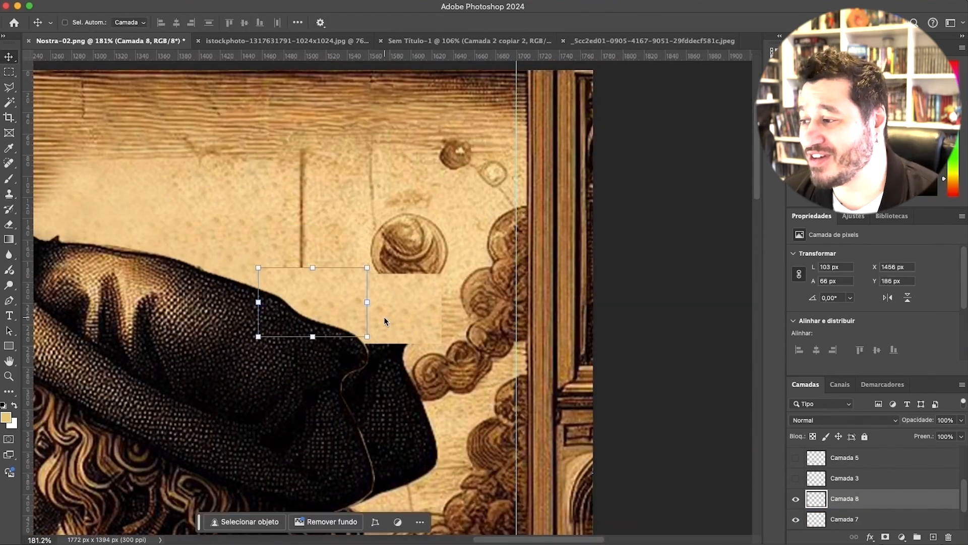
Step: Cover the remainder of the old hat's rear tip with further copies of the background patch
{"action": "mouse_move", "coordinate": [313, 297]}
{"action": "left_mouse_down"}
{"action": "mouse_move", "coordinate": [388, 467]}
{"action": "mouse_move", "coordinate": [369, 376]}
{"action": "left_mouse_up"}
{"action": "key", "text": "super+v"}
{"action": "key", "text": "super+v"}
{"action": "mouse_move", "coordinate": [346, 313]}
{"action": "left_mouse_down"}
{"action": "mouse_move", "coordinate": [431, 448]}
{"action": "mouse_move", "coordinate": [376, 350]}
{"action": "left_mouse_up"}
{"action": "left_click", "coordinate": [348, 212]}
{"action": "key", "text": "e"}
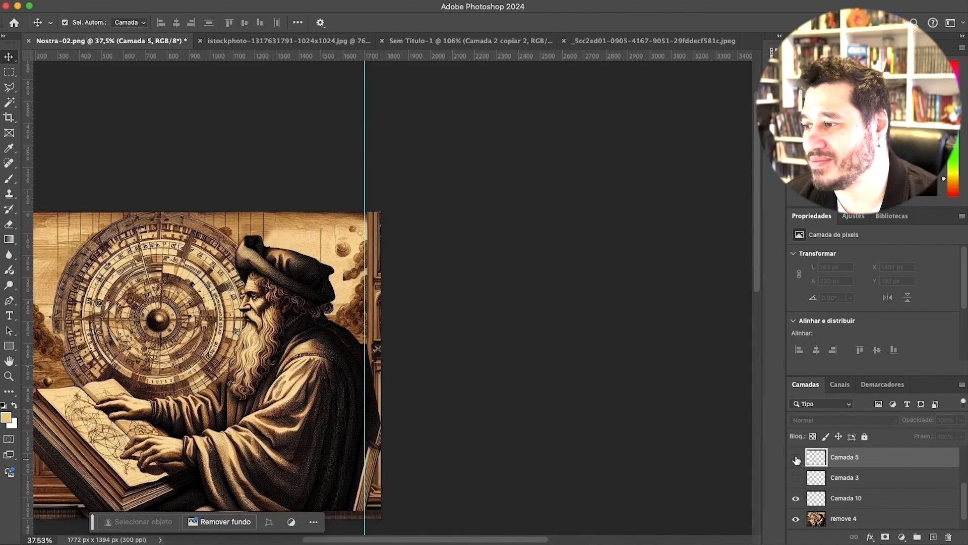
Step: Soften the edges of the patches on Camada 10 with the Eraser at 50% opacity and merge Camada 10 with remove 4
{"action": "left_click", "coordinate": [846, 497]}
{"action": "scroll", "coordinate": [332, 263], "scroll_direction": "up", "scroll_amount": 10}
{"action": "key", "text": "e"}
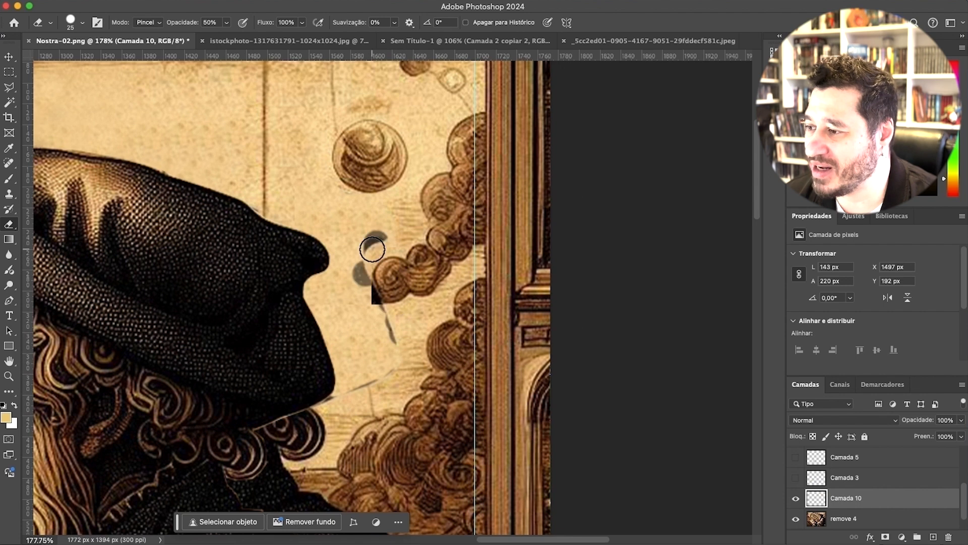
{"action": "left_click", "coordinate": [871, 516], "text": "shift"}
{"action": "right_click", "coordinate": [860, 515]}
{"action": "left_click", "coordinate": [746, 432]}
Step: Clone background over the dark leftovers behind the hat on Camada 10 with the Clone Stamp at 30 px and 100% opacity
{"action": "key", "text": "s"}
{"action": "scroll", "coordinate": [314, 202], "scroll_direction": "up", "scroll_amount": 2}
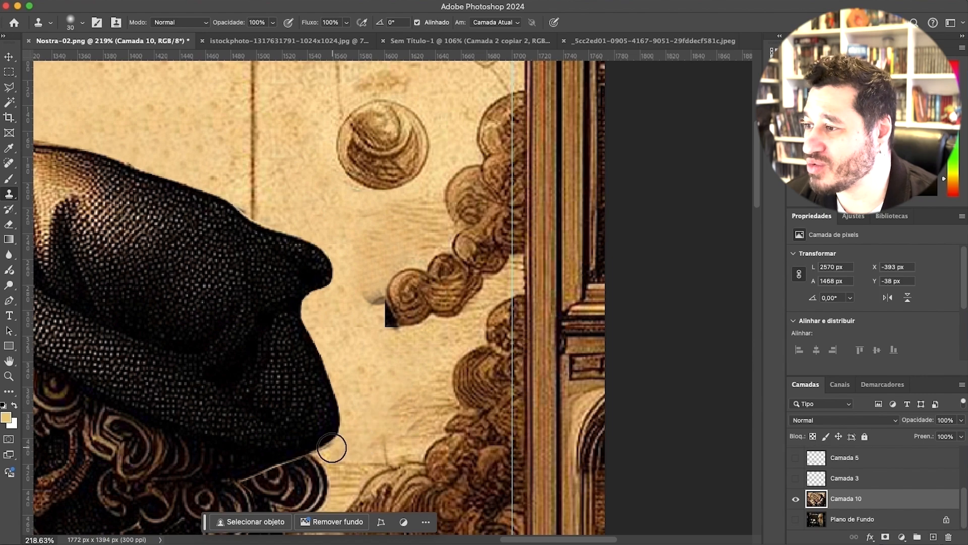
{"action": "left_click", "coordinate": [395, 339]}
{"action": "scroll", "coordinate": [394, 360], "scroll_direction": "down", "scroll_amount": 8}
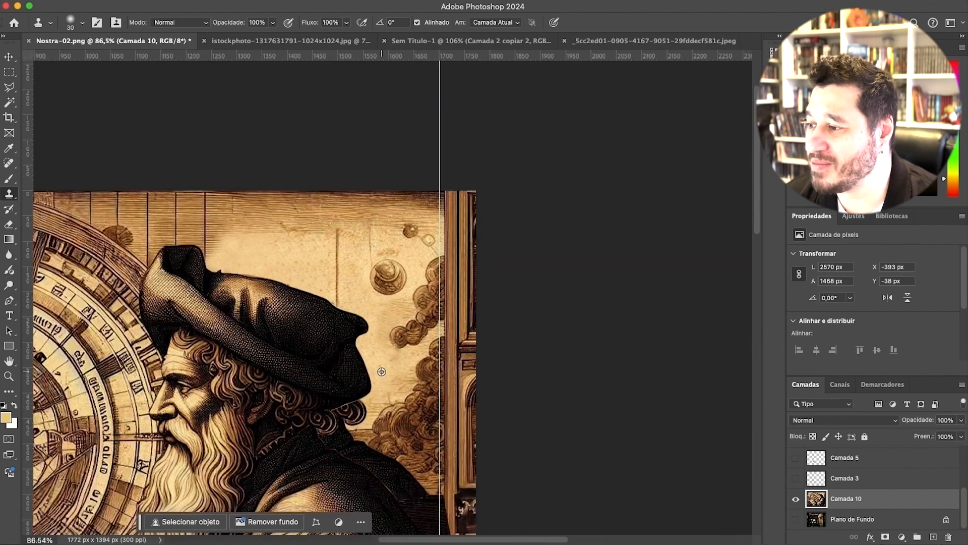
Step: Examine the background around the figure and toggle Camada 10's visibility to compare it
{"action": "scroll", "coordinate": [296, 365], "scroll_direction": "up", "scroll_amount": 4}
{"action": "scroll", "coordinate": [329, 389], "scroll_direction": "down", "scroll_amount": 3}
{"action": "scroll", "coordinate": [805, 479], "scroll_direction": "up", "scroll_amount": 3}
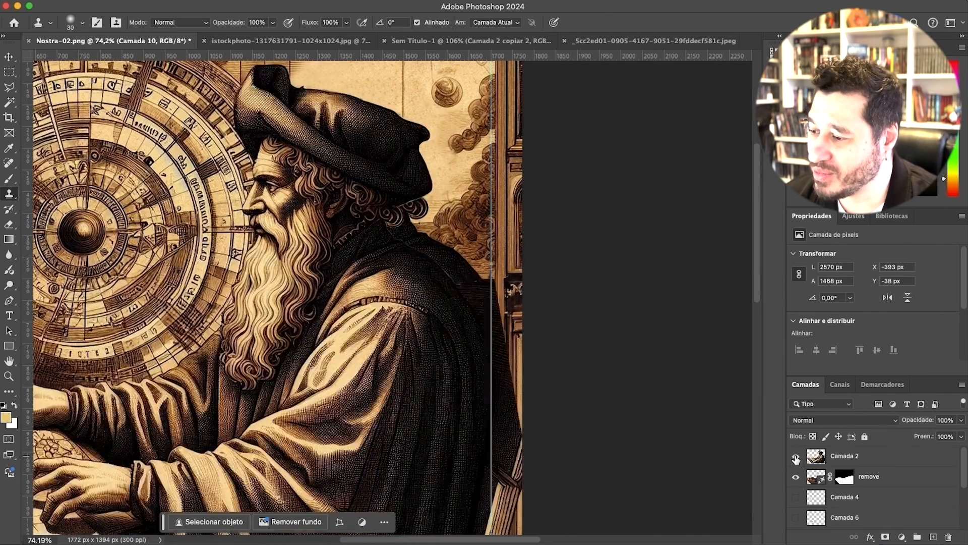
{"action": "scroll", "coordinate": [469, 212], "scroll_direction": "up", "scroll_amount": 3}
{"action": "scroll", "coordinate": [828, 484], "scroll_direction": "down", "scroll_amount": 3}
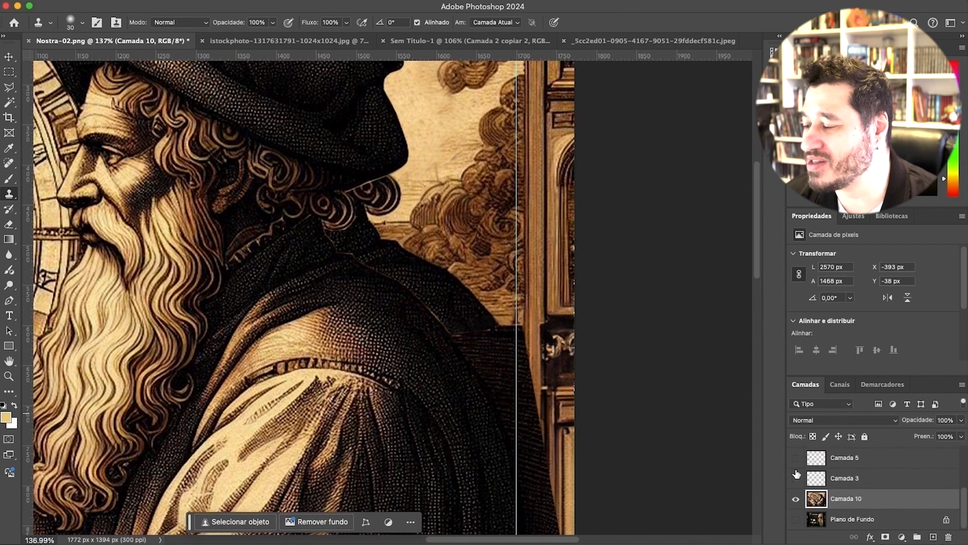
{"action": "left_click", "coordinate": [796, 499]}
{"action": "left_click", "coordinate": [796, 499]}
Step: Fill a polygonal selection around the back hair, neck and shoulder using Generative Fill with the prompt "remove" and merge it into Camada 10
{"action": "key", "text": "l"}
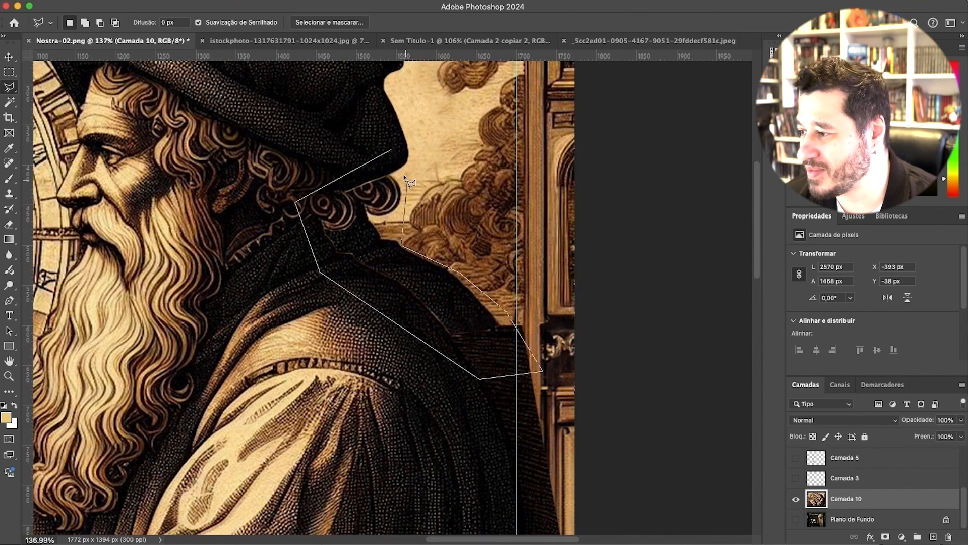
{"action": "left_click", "coordinate": [391, 150]}
{"action": "left_click", "coordinate": [308, 397]}
{"action": "type", "text": "remove"}
{"action": "key", "text": "Return"}
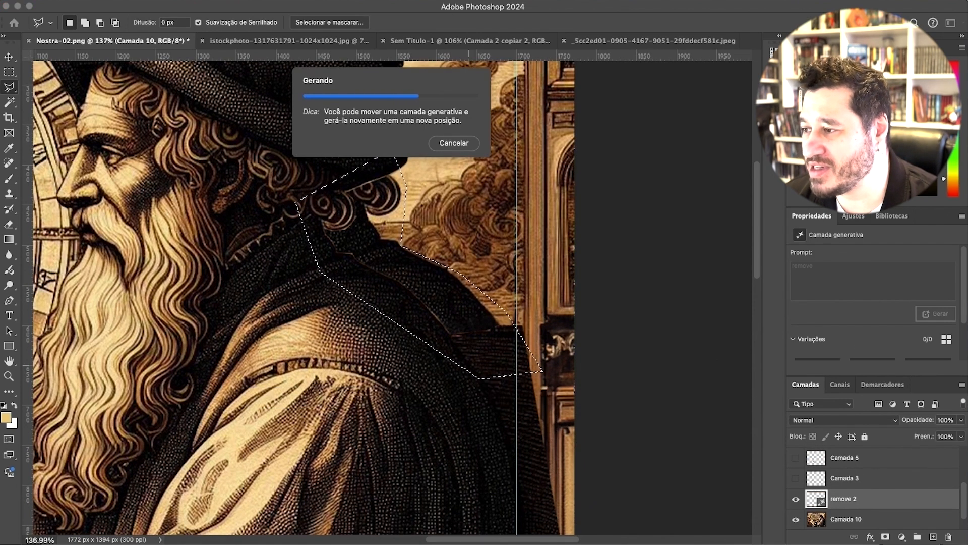
{"action": "key", "text": "super+z"}
Step: Select a small rectangle behind the shoulder above the remove layer and generate a fill with the prompt "remove"
{"action": "scroll", "coordinate": [415, 195], "scroll_direction": "down", "scroll_amount": 10}
{"action": "scroll", "coordinate": [415, 196], "scroll_direction": "up", "scroll_amount": 6}
{"action": "left_click_drag", "start_coordinate": [411, 292], "coordinate": [533, 332]}
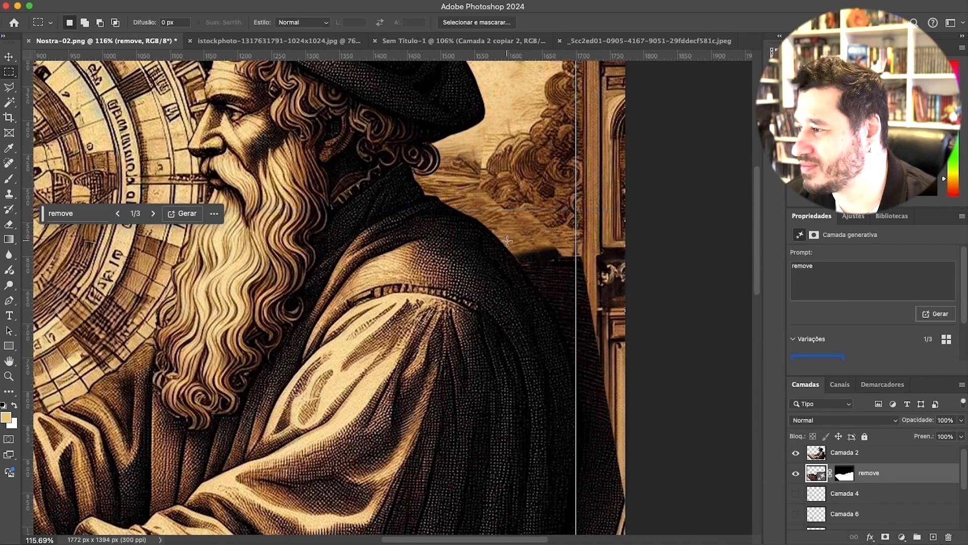
{"action": "left_click", "coordinate": [444, 303]}
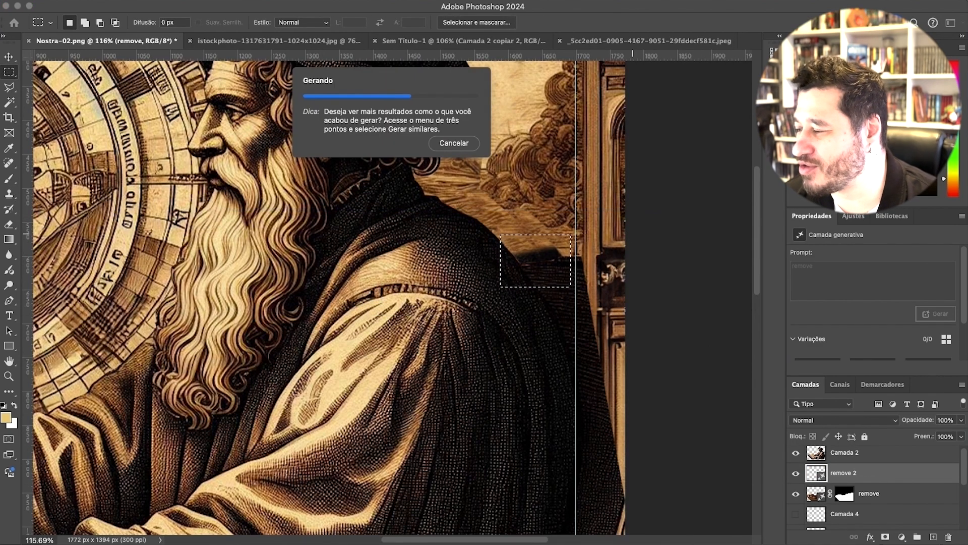
Step: Clone plain background over the seam between the back hair and the clouds on Camada 10 with the Clone Stamp at 25 px
{"action": "scroll", "coordinate": [560, 294], "scroll_direction": "down", "scroll_amount": 4}
{"action": "scroll", "coordinate": [575, 293], "scroll_direction": "up", "scroll_amount": 8}
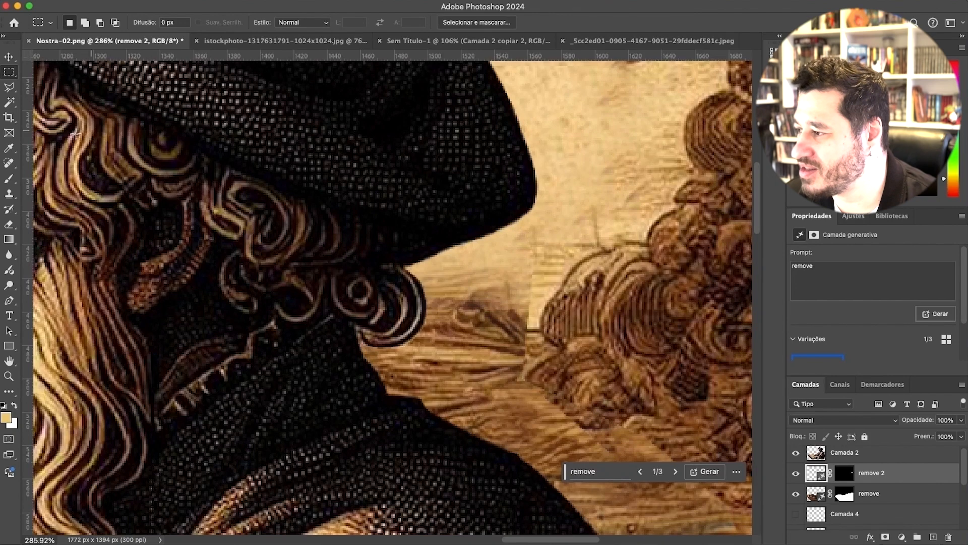
{"action": "key", "text": "s"}
{"action": "scroll", "coordinate": [850, 491], "scroll_direction": "down", "scroll_amount": 5}
{"action": "left_click", "coordinate": [849, 497]}
{"action": "key", "text": "bracketleft"}
{"action": "key", "text": "bracketleft"}
{"action": "key", "text": "bracketleft"}
{"action": "key", "text": "bracketleft"}
{"action": "key", "text": "bracketleft"}
{"action": "key", "text": "bracketleft"}
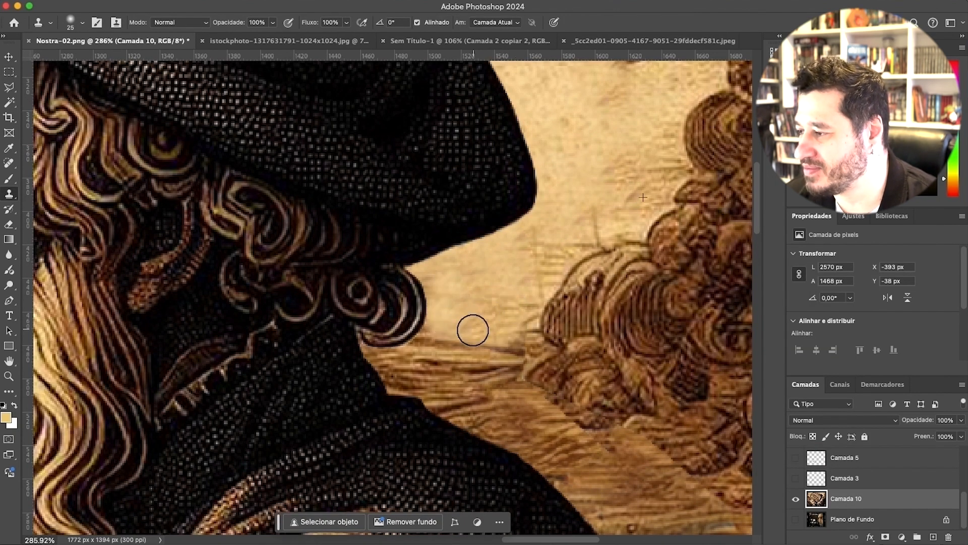
Step: Enlarge the Clone Stamp to 60 px and then 150 px and blend background texture over the area above the hat
{"action": "scroll", "coordinate": [473, 330], "scroll_direction": "down", "scroll_amount": 8}
{"action": "scroll", "coordinate": [403, 282], "scroll_direction": "up", "scroll_amount": 4}
{"action": "key", "text": "bracketright"}
{"action": "key", "text": "bracketright"}
{"action": "key", "text": "bracketright"}
{"action": "key", "text": "bracketright"}
{"action": "key", "text": "bracketright"}
{"action": "key", "text": "bracketright"}
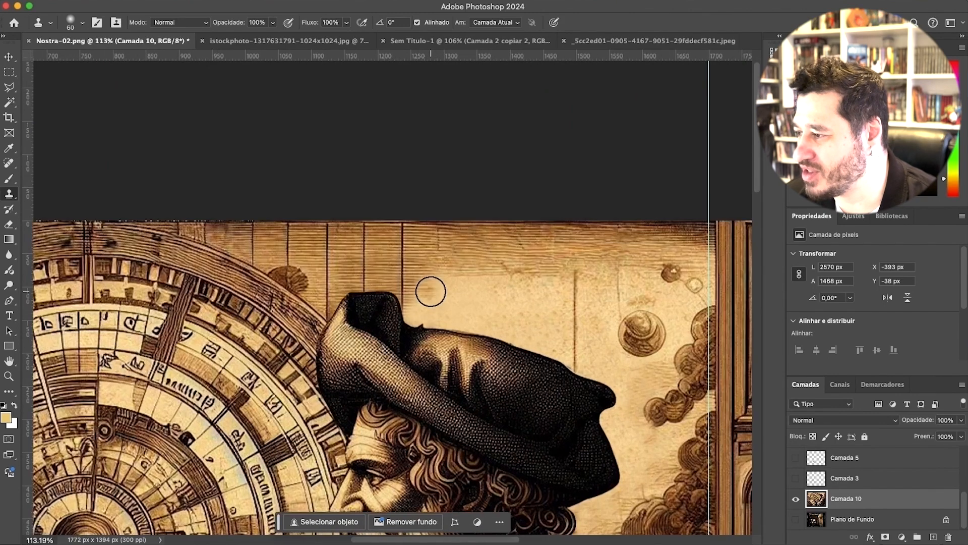
{"action": "scroll", "coordinate": [494, 300], "scroll_direction": "down", "scroll_amount": 4}
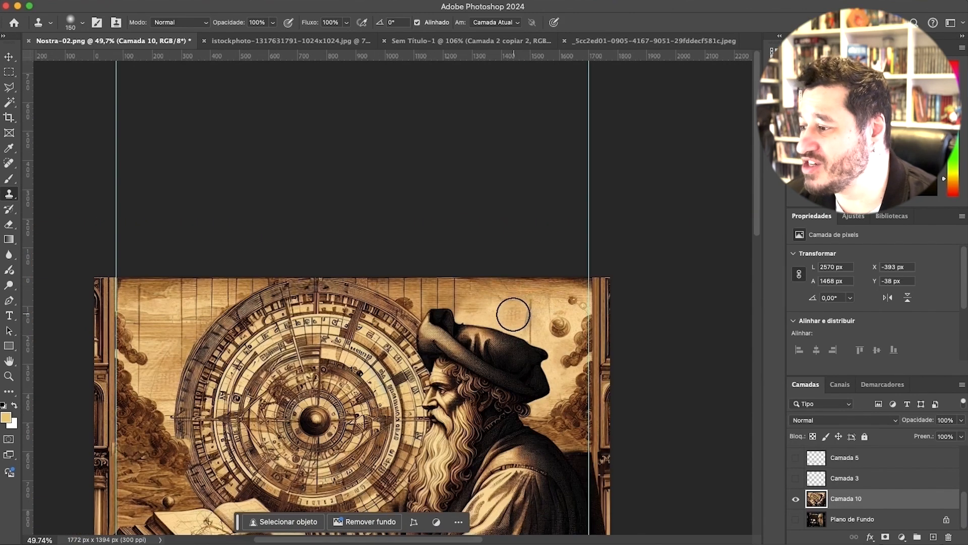
Step: Clone landscape texture over the small sphere behind the open book on Camada 10 with the Clone Stamp at 90 px
{"action": "scroll", "coordinate": [498, 469], "scroll_direction": "down", "scroll_amount": 3}
{"action": "scroll", "coordinate": [795, 475], "scroll_direction": "up", "scroll_amount": 5}
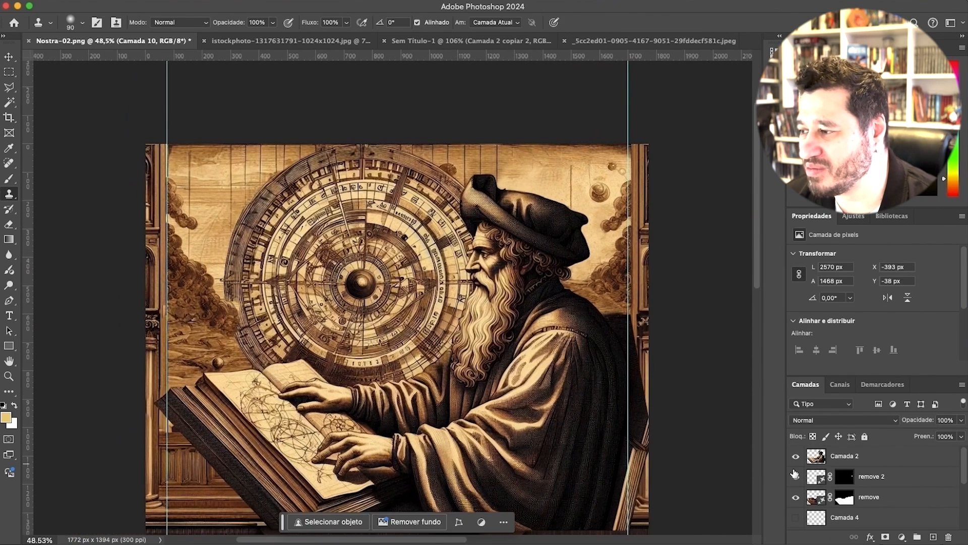
{"action": "scroll", "coordinate": [798, 458], "scroll_direction": "down", "scroll_amount": 5}
{"action": "scroll", "coordinate": [202, 359], "scroll_direction": "up", "scroll_amount": 5}
{"action": "left_click", "coordinate": [285, 377]}
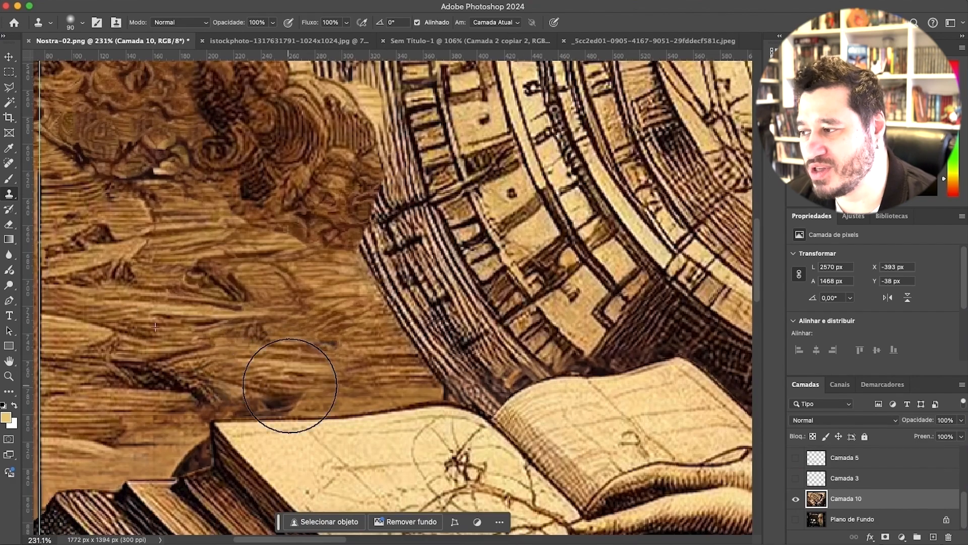
Step: Scale the figure layer Camada 2 down to 1730 × 1232 px and place it at X 44, Y 162 px
{"action": "scroll", "coordinate": [311, 318], "scroll_direction": "down", "scroll_amount": 3}
{"action": "scroll", "coordinate": [704, 474], "scroll_direction": "down", "scroll_amount": 4}
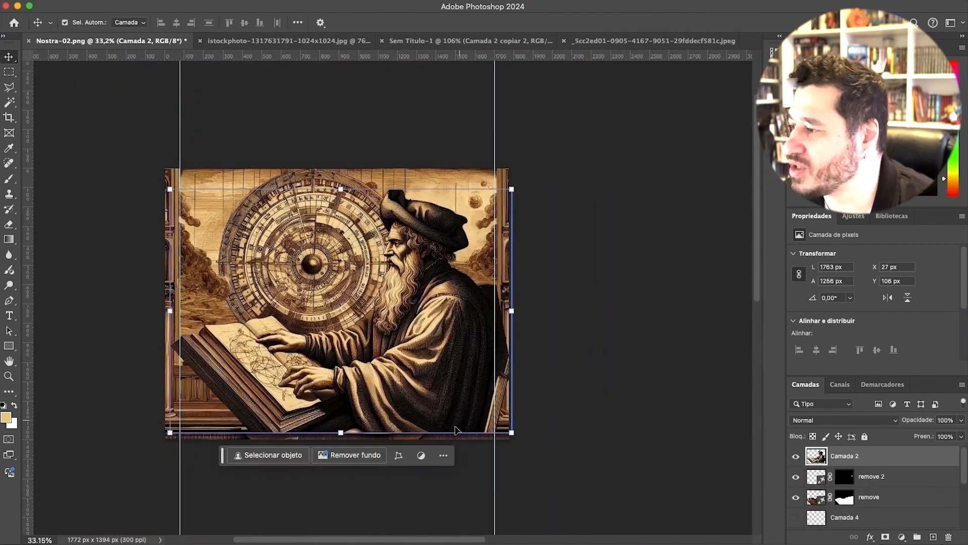
{"action": "left_click_drag", "start_coordinate": [394, 433], "coordinate": [395, 431]}
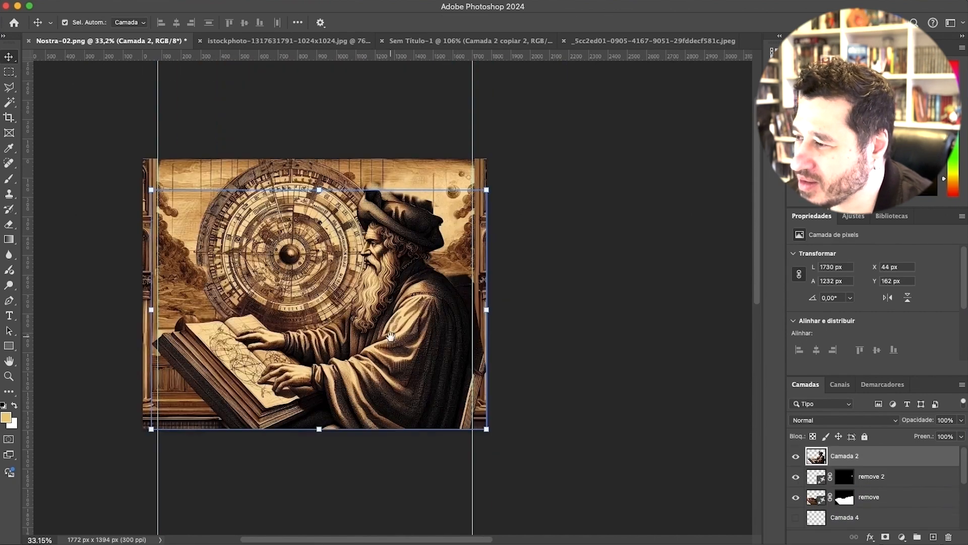
Step: Clone background on Camada 10 over the old hat exposed above the figure's hat and around the dark area behind the shoulder
{"action": "scroll", "coordinate": [403, 338], "scroll_direction": "up", "scroll_amount": 1}
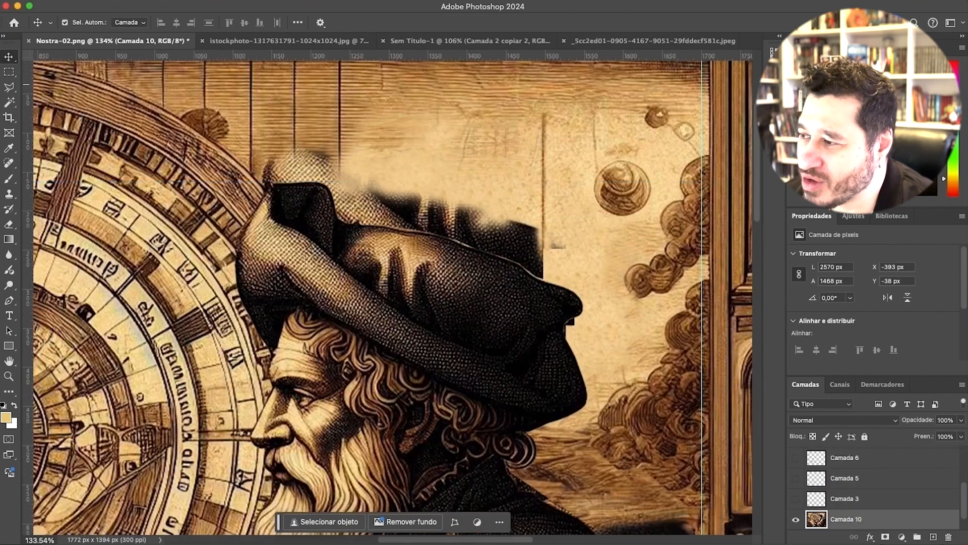
{"action": "mouse_move", "coordinate": [292, 137]}
{"action": "left_mouse_down"}
{"action": "mouse_move", "coordinate": [290, 168]}
{"action": "mouse_move", "coordinate": [352, 201]}
{"action": "mouse_move", "coordinate": [506, 238]}
{"action": "mouse_move", "coordinate": [537, 271]}
{"action": "mouse_move", "coordinate": [444, 197]}
{"action": "left_mouse_up"}
{"action": "scroll", "coordinate": [625, 326], "scroll_direction": "up", "scroll_amount": 3}
{"action": "left_click_drag", "start_coordinate": [624, 326], "coordinate": [621, 152]}
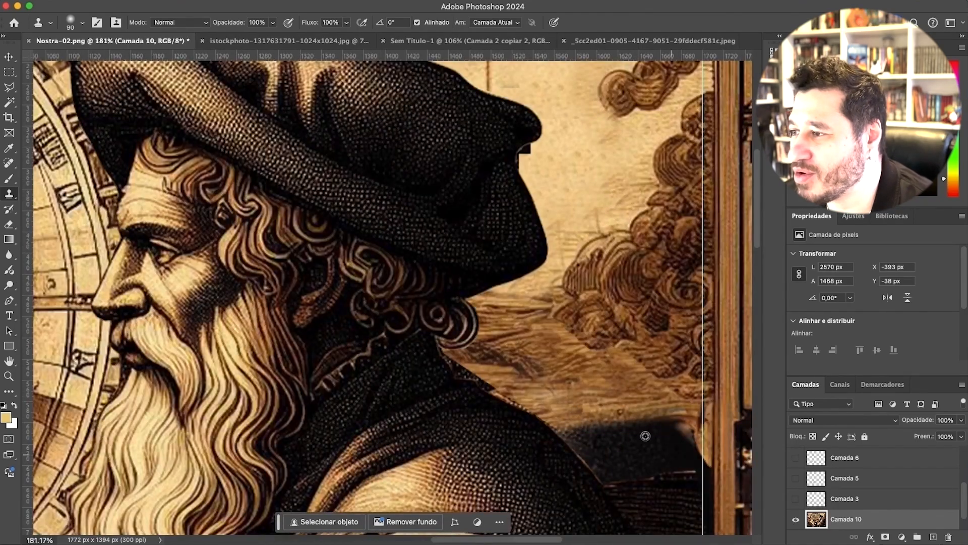
{"action": "scroll", "coordinate": [644, 434], "scroll_direction": "down", "scroll_amount": 5}
{"action": "left_click_drag", "start_coordinate": [631, 436], "coordinate": [575, 263]}
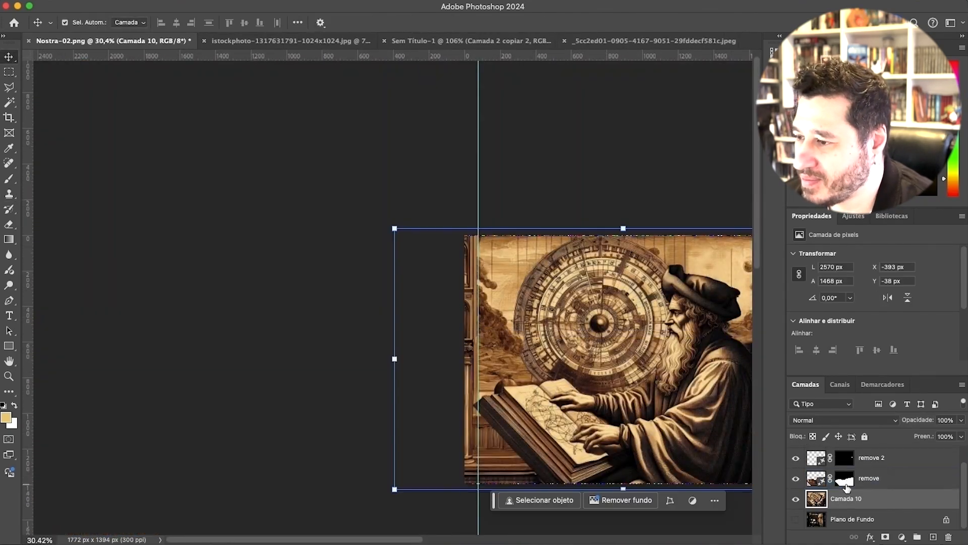
Step: Merge the remove and remove 2 layers into one layer
{"action": "left_click", "coordinate": [870, 503]}
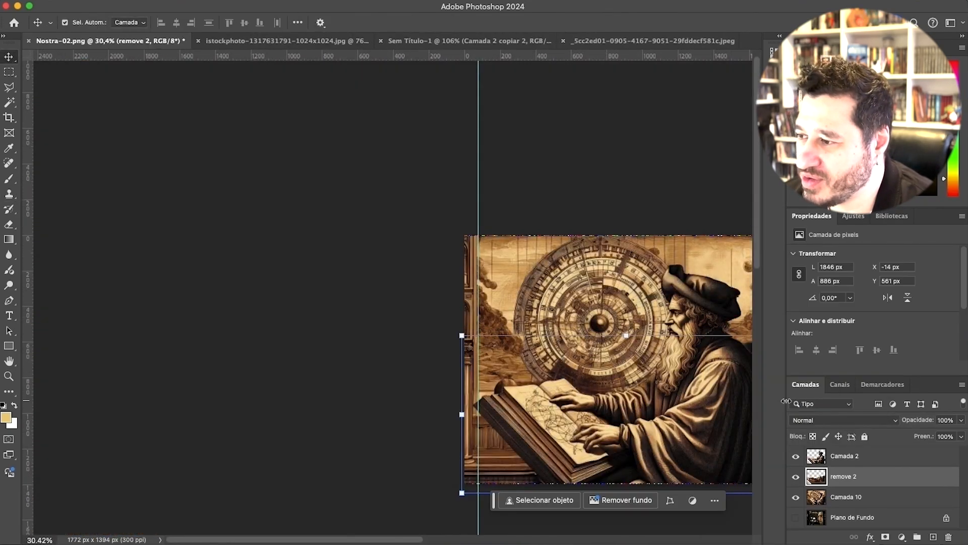
{"action": "left_click", "coordinate": [796, 457]}
{"action": "scroll", "coordinate": [582, 401], "scroll_direction": "up", "scroll_amount": 8}
Step: Merge remove 2 with Camada 10 and clone wood-like texture over the dark sphere behind the book
{"action": "key", "text": "s"}
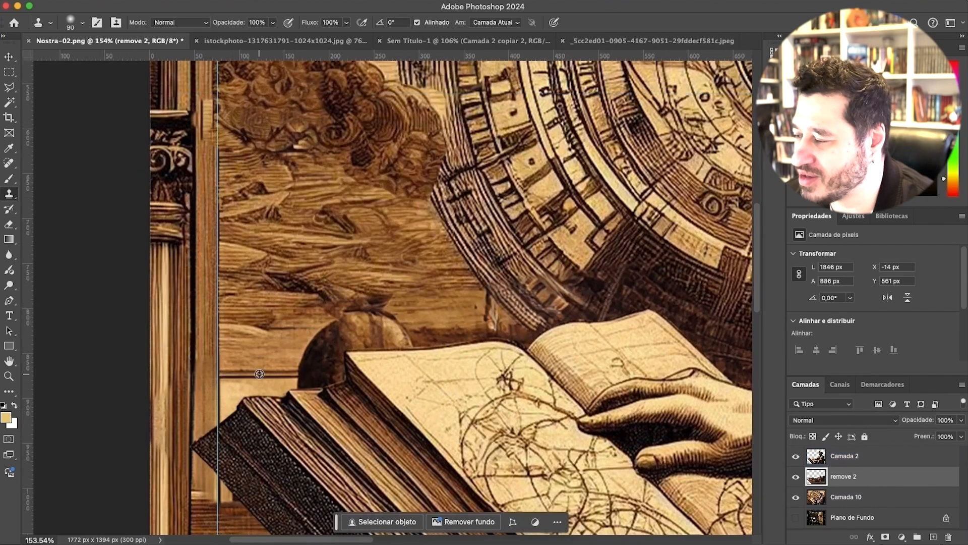
{"action": "left_click", "coordinate": [259, 372], "text": "alt"}
{"action": "left_click_drag", "start_coordinate": [305, 385], "coordinate": [326, 348]}
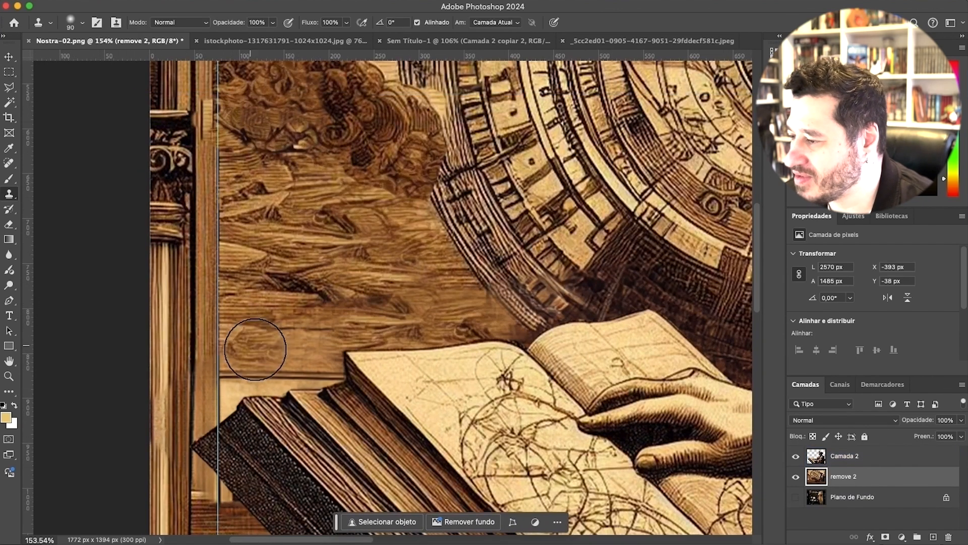
{"action": "scroll", "coordinate": [302, 348], "scroll_direction": "down", "scroll_amount": 6}
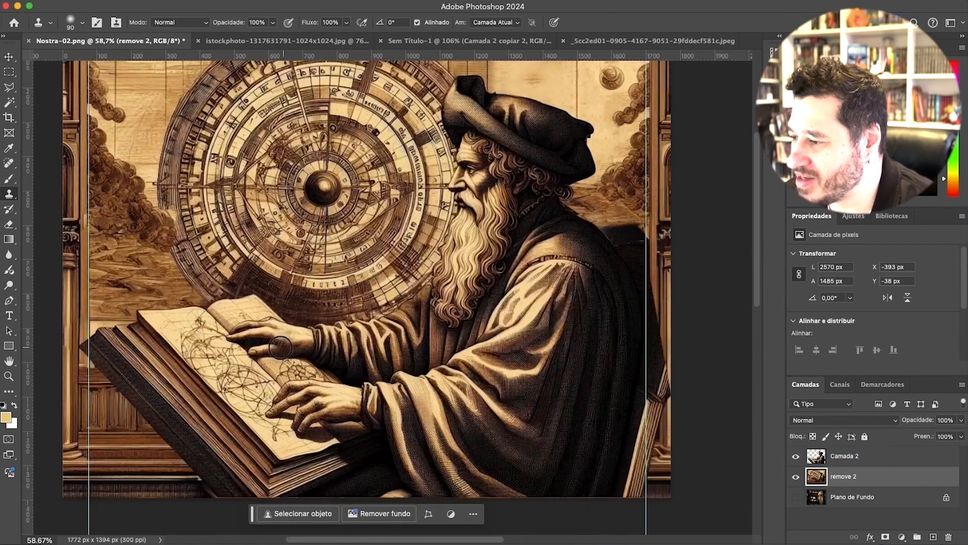
Step: Hide Camada 2 and clone landscape texture over the old shoulder and dark chair area on remove 2
{"action": "scroll", "coordinate": [283, 347], "scroll_direction": "down", "scroll_amount": 3}
{"action": "left_click", "coordinate": [795, 456]}
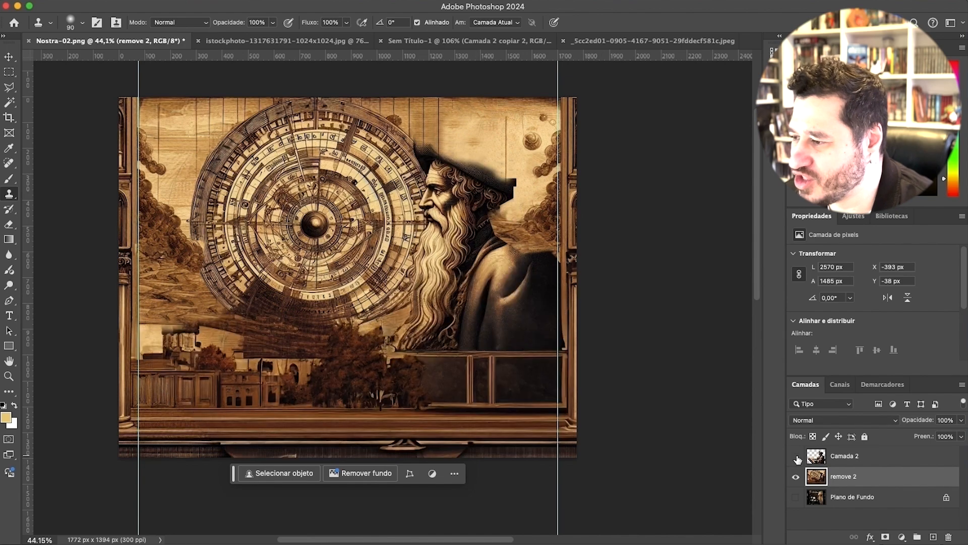
{"action": "left_click", "coordinate": [796, 457]}
{"action": "left_click", "coordinate": [796, 456]}
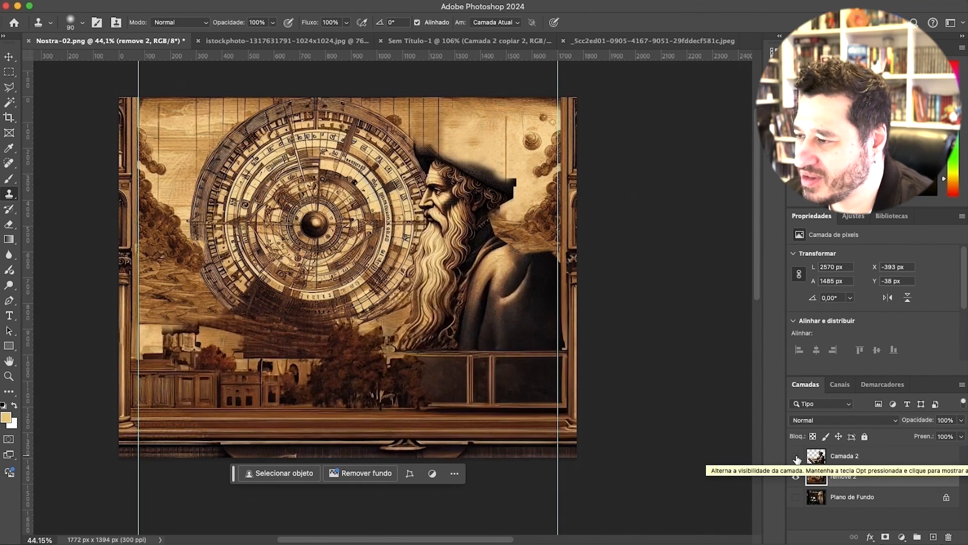
{"action": "scroll", "coordinate": [533, 245], "scroll_direction": "up", "scroll_amount": 2}
{"action": "scroll", "coordinate": [550, 255], "scroll_direction": "up", "scroll_amount": 4}
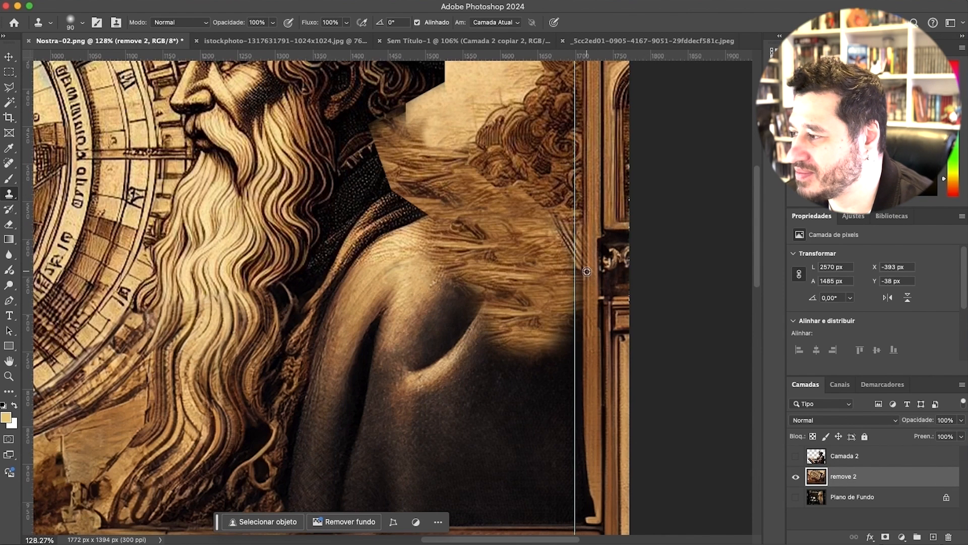
{"action": "scroll", "coordinate": [545, 268], "scroll_direction": "down", "scroll_amount": 3}
{"action": "scroll", "coordinate": [492, 231], "scroll_direction": "up", "scroll_amount": 3}
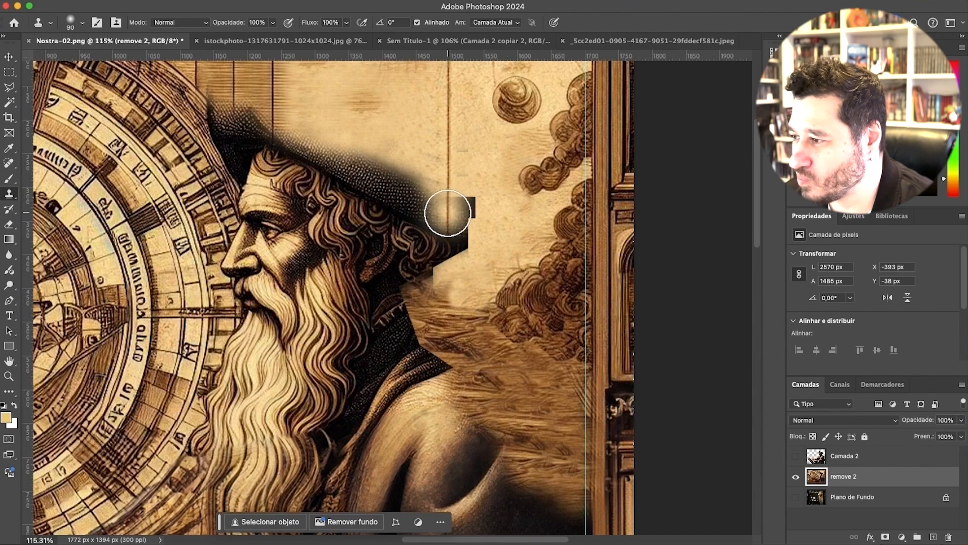
Step: Clone background over the old hat's upper and rear parts on remove 2 and show Camada 2 again
{"action": "mouse_move", "coordinate": [444, 216]}
{"action": "left_mouse_down"}
{"action": "mouse_move", "coordinate": [425, 239]}
{"action": "mouse_move", "coordinate": [388, 177]}
{"action": "left_mouse_up"}
{"action": "scroll", "coordinate": [462, 256], "scroll_direction": "up", "scroll_amount": 4}
{"action": "scroll", "coordinate": [462, 256], "scroll_direction": "left", "scroll_amount": 3}
{"action": "left_click_drag", "start_coordinate": [462, 256], "coordinate": [516, 435]}
{"action": "left_click", "coordinate": [463, 282]}
{"action": "left_click", "coordinate": [796, 455]}
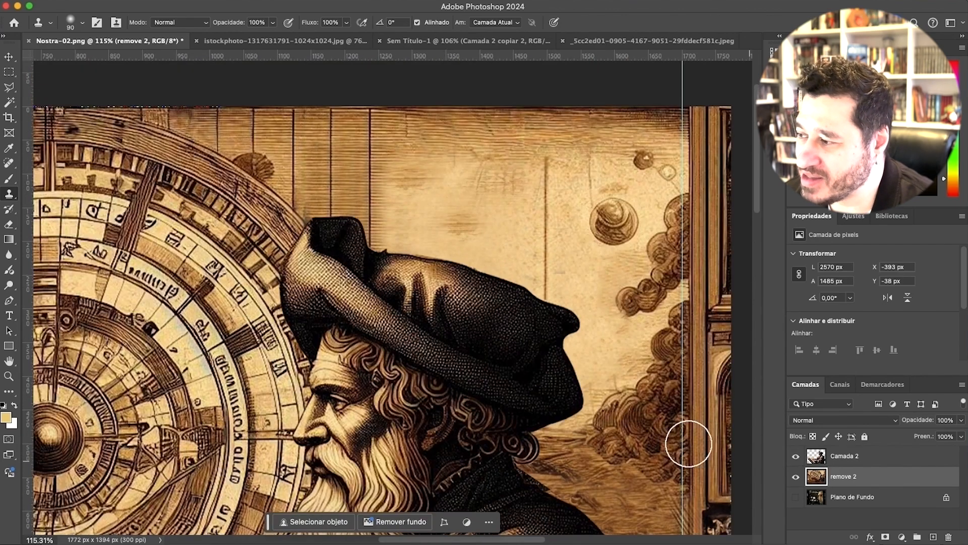
Step: Clone dark texture on Camada 2 to extend the chair back behind the figure to the canvas's right edge
{"action": "scroll", "coordinate": [524, 370], "scroll_direction": "up", "scroll_amount": 2}
{"action": "scroll", "coordinate": [523, 369], "scroll_direction": "down", "scroll_amount": 5}
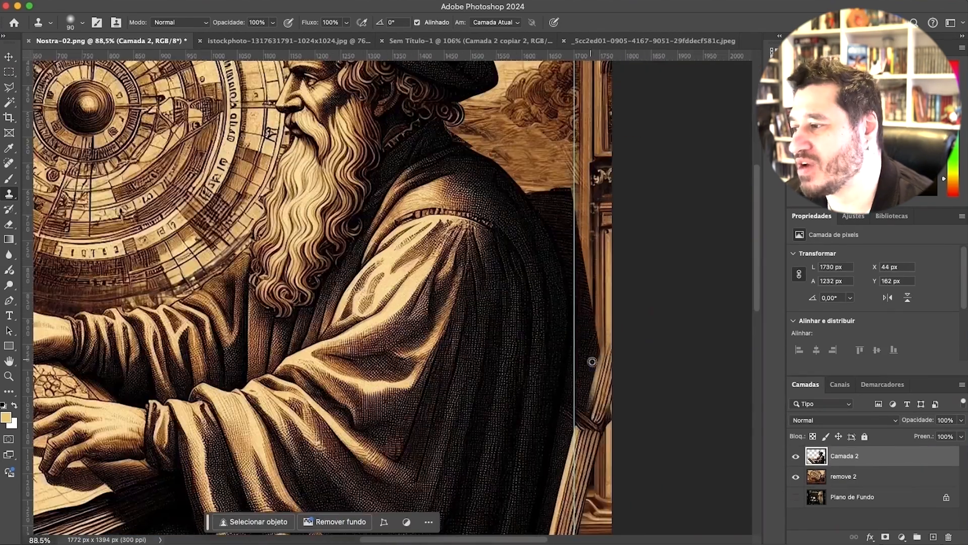
{"action": "scroll", "coordinate": [595, 275], "scroll_direction": "up", "scroll_amount": 2}
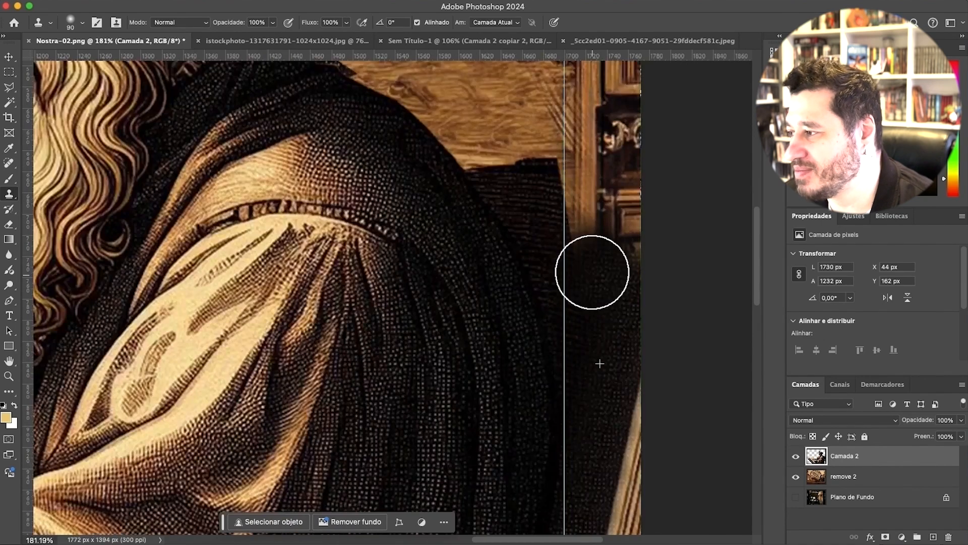
{"action": "scroll", "coordinate": [616, 275], "scroll_direction": "down", "scroll_amount": 5}
Step: Soften the edge of the extended chair back on Camada 2 with a size 60 Eraser at 33% opacity
{"action": "key", "text": "e"}
{"action": "scroll", "coordinate": [616, 274], "scroll_direction": "up", "scroll_amount": 5}
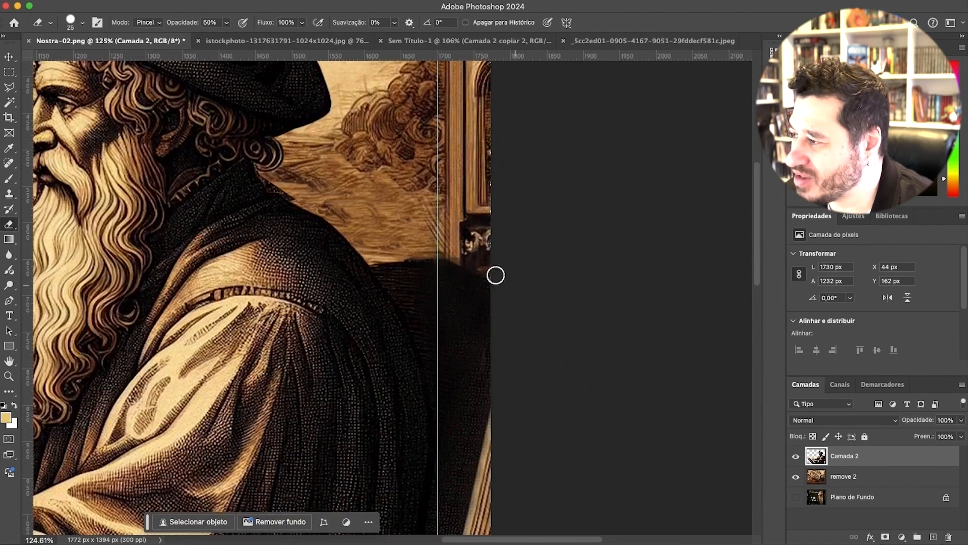
{"action": "left_click_drag", "start_coordinate": [227, 36], "coordinate": [217, 36]}
{"action": "key", "text": "bracketright"}
{"action": "key", "text": "bracketright"}
{"action": "key", "text": "bracketright"}
{"action": "key", "text": "bracketright"}
{"action": "key", "text": "bracketright"}
{"action": "key", "text": "bracketright"}
{"action": "scroll", "coordinate": [438, 267], "scroll_direction": "down", "scroll_amount": 4}
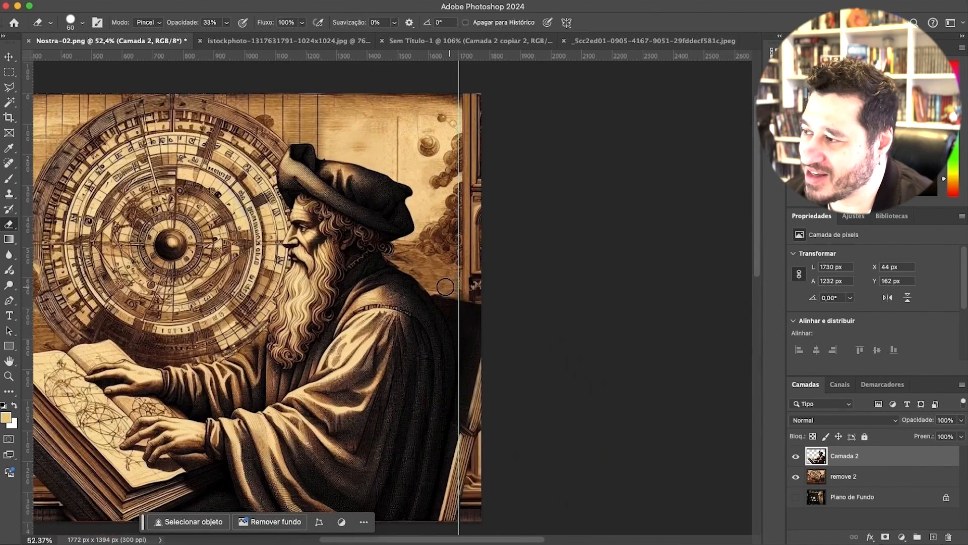
{"action": "scroll", "coordinate": [618, 329], "scroll_direction": "down", "scroll_amount": 1}
Step: Compare the artwork with and without the Camada 3 figure by toggling that layer's visibility
{"action": "key", "text": "v"}
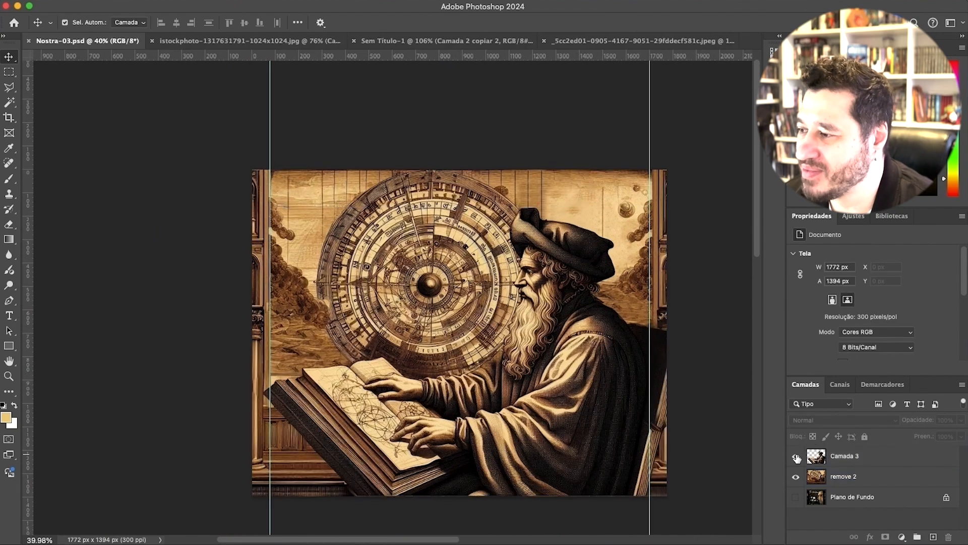
{"action": "left_click", "coordinate": [797, 457]}
{"action": "left_click", "coordinate": [797, 457]}
{"action": "left_click", "coordinate": [796, 457]}
{"action": "left_click", "coordinate": [797, 456]}
{"action": "left_click", "coordinate": [796, 456]}
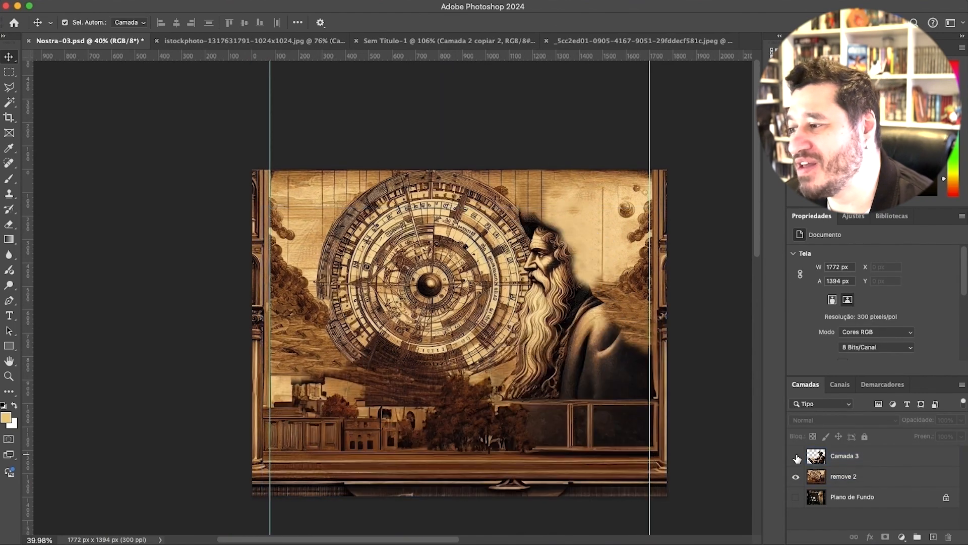
{"action": "left_click", "coordinate": [796, 457]}
Step: Patch the notch in the wheel's upper rim in Sem Título-1 with a copied rim fragment aligned to the outline
{"action": "left_click", "coordinate": [275, 42]}
{"action": "left_click", "coordinate": [444, 42]}
{"action": "scroll", "coordinate": [389, 114], "scroll_direction": "up", "scroll_amount": 2}
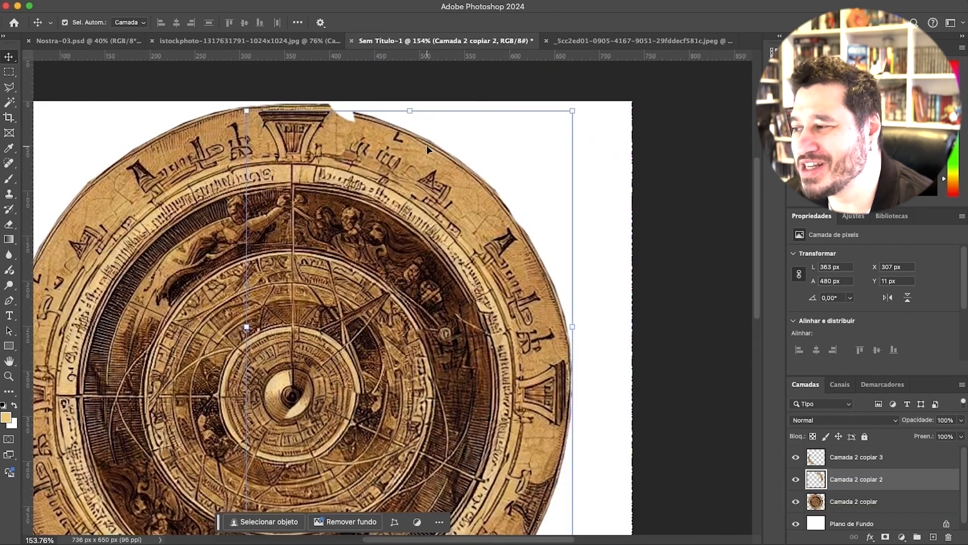
{"action": "left_click", "coordinate": [10, 87]}
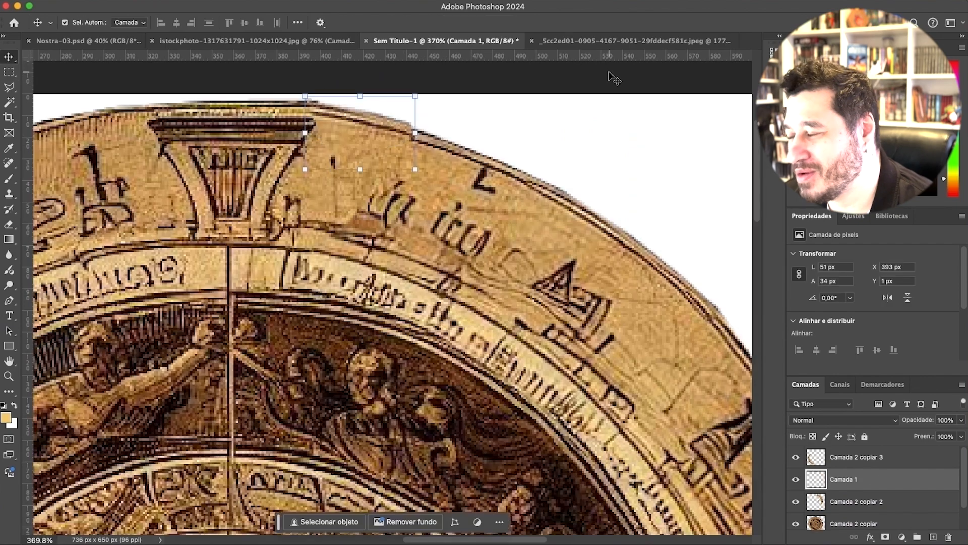
{"action": "left_click_drag", "start_coordinate": [427, 124], "coordinate": [429, 133]}
{"action": "left_click_drag", "start_coordinate": [314, 120], "coordinate": [316, 122]}
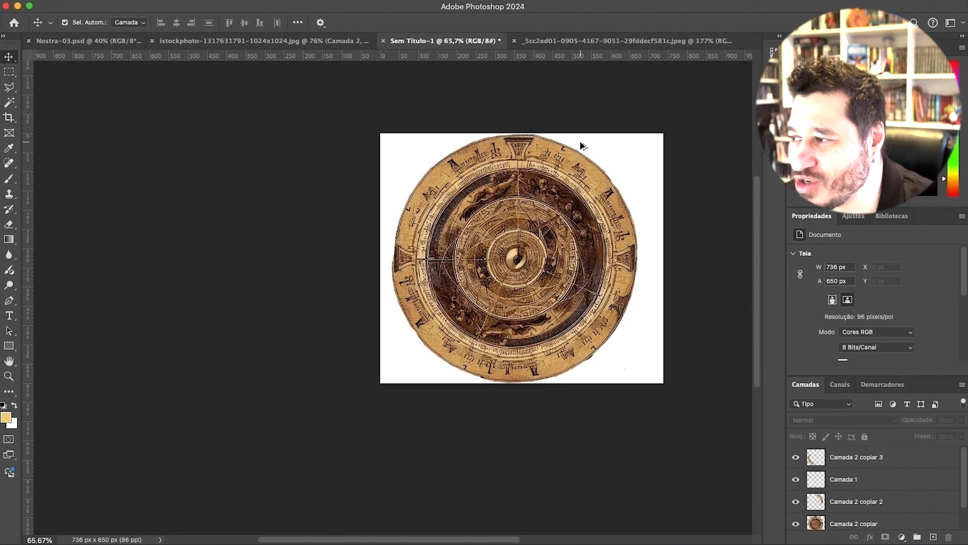
Step: Merge all the wheel layers above Plano de Fundo into the single layer Camada 2 copiar 3
{"action": "scroll", "coordinate": [610, 146], "scroll_direction": "up", "scroll_amount": 2}
{"action": "scroll", "coordinate": [870, 495], "scroll_direction": "down", "scroll_amount": 2}
{"action": "left_click", "coordinate": [869, 495]}
{"action": "scroll", "coordinate": [869, 484], "scroll_direction": "up", "scroll_amount": 2}
{"action": "left_click", "coordinate": [870, 457], "text": "shift"}
{"action": "right_click", "coordinate": [869, 457]}
{"action": "left_click", "coordinate": [747, 428]}
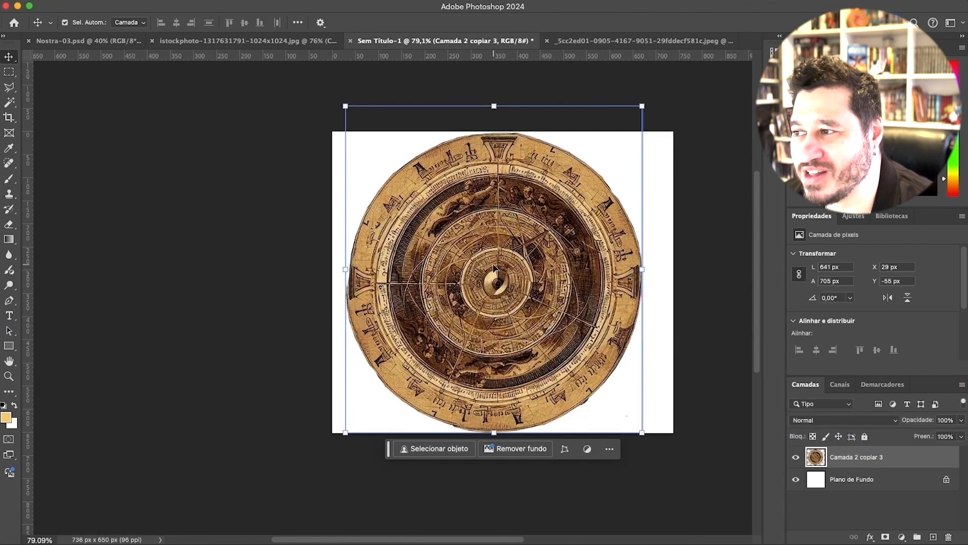
Step: Copy the central hub, about 161 by 165 px, from the _5cc2ed01 image into Sem Título-1 and align it over the wheel's centre
{"action": "left_click", "coordinate": [570, 41]}
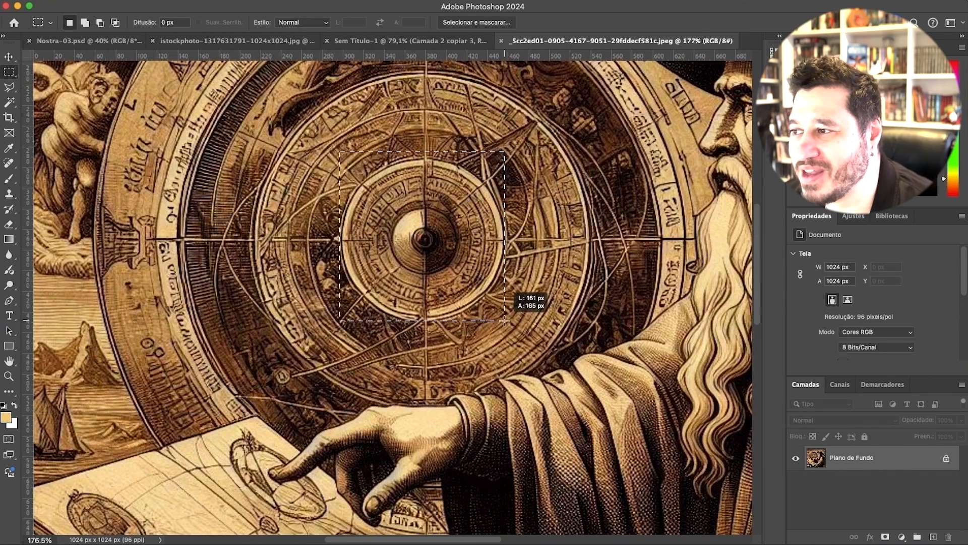
{"action": "left_click", "coordinate": [433, 40]}
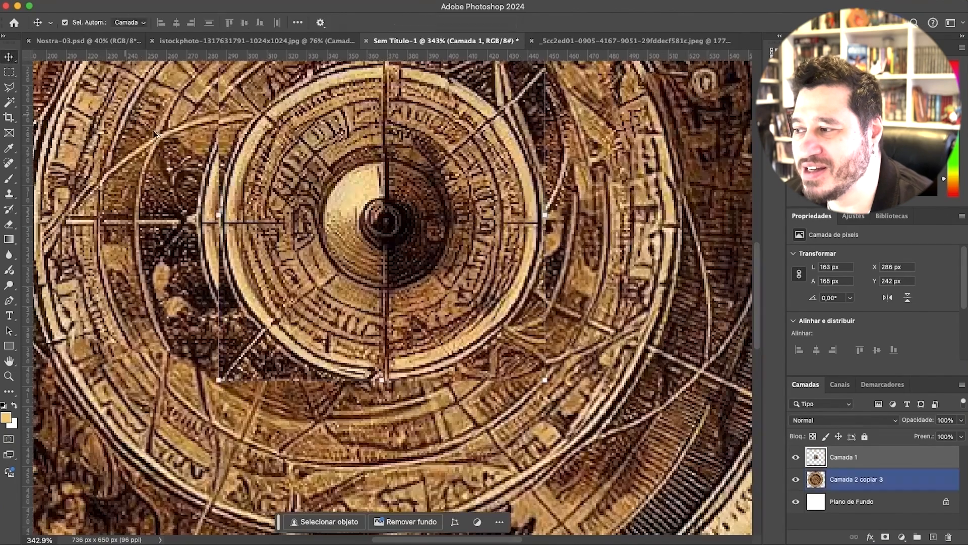
{"action": "scroll", "coordinate": [210, 179], "scroll_direction": "down", "scroll_amount": 5}
{"action": "left_click_drag", "start_coordinate": [319, 183], "coordinate": [302, 183]}
{"action": "key", "text": "Right"}
{"action": "key", "text": "Right"}
{"action": "key", "text": "Right"}
{"action": "key", "text": "Right"}
{"action": "key", "text": "Right"}
{"action": "key", "text": "Right"}
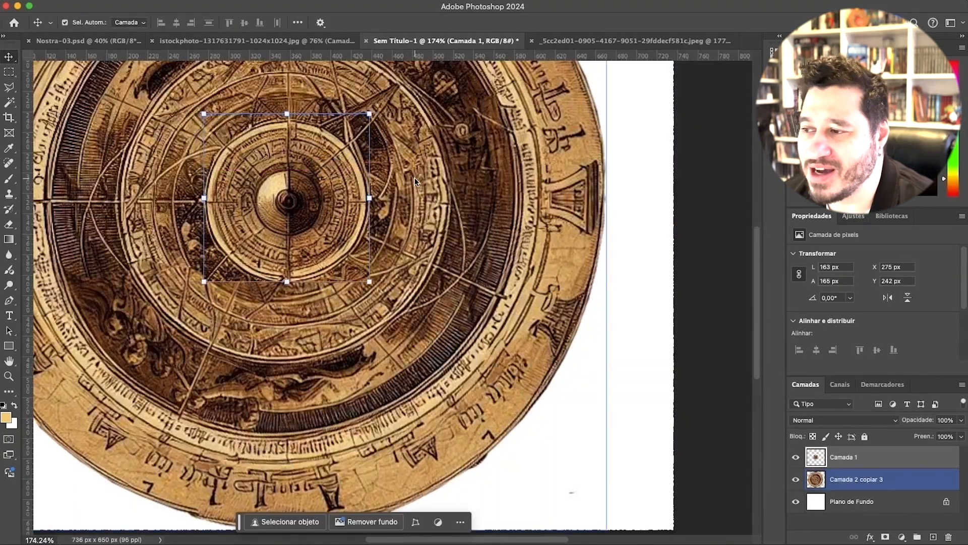
{"action": "key", "text": "Down"}
{"action": "scroll", "coordinate": [236, 233], "scroll_direction": "up", "scroll_amount": 1}
{"action": "left_click", "coordinate": [278, 383]}
Step: Crop both sides of the Sem Título-1 canvas to the wheel's edges, giving a 641 px width
{"action": "scroll", "coordinate": [278, 384], "scroll_direction": "down", "scroll_amount": 5}
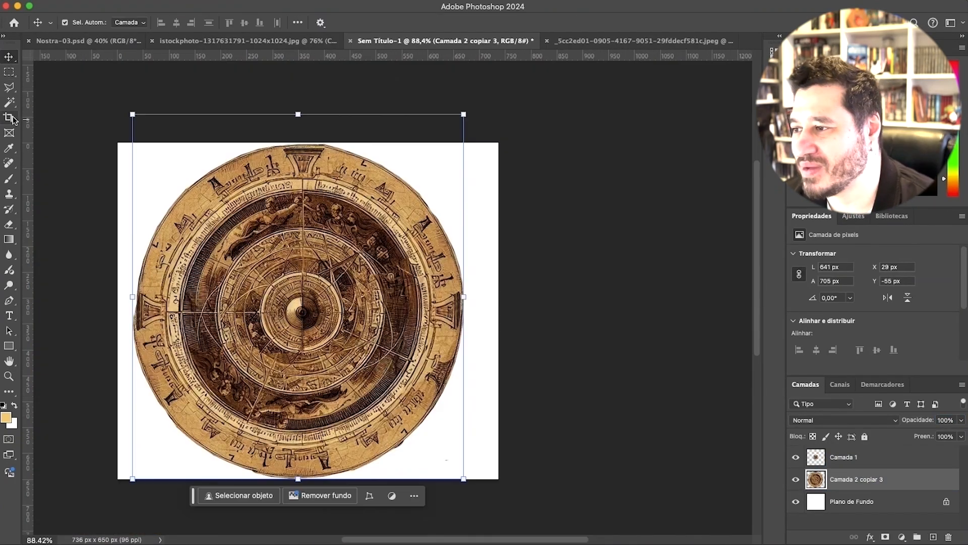
{"action": "left_click", "coordinate": [9, 117]}
{"action": "left_click_drag", "start_coordinate": [110, 315], "coordinate": [125, 316]}
{"action": "left_click_drag", "start_coordinate": [491, 314], "coordinate": [474, 315]}
{"action": "key", "text": "Return"}
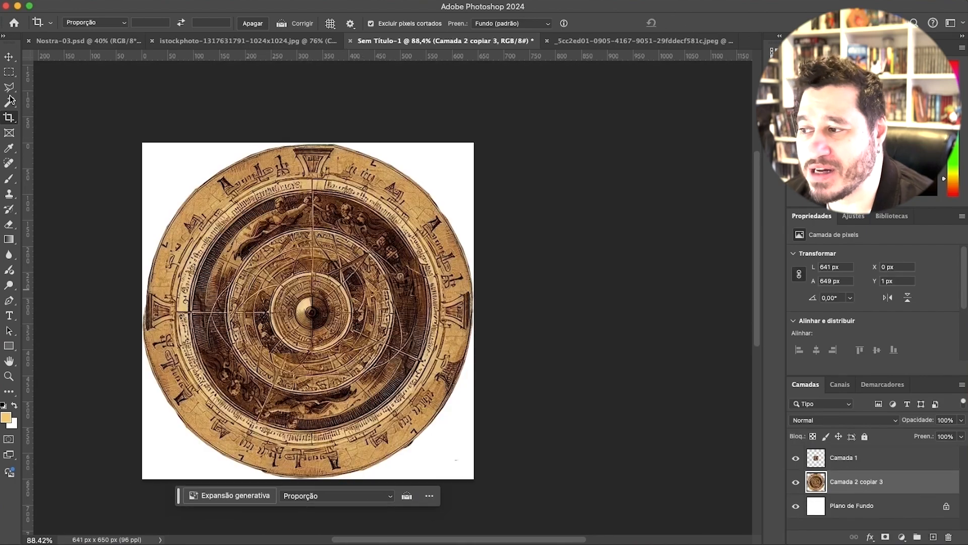
Step: Merge Camada 1 with Camada 2 copiar 3 and copy the resulting wheel into Nostra-03.psd as a new layer
{"action": "key", "text": "v"}
{"action": "left_click", "coordinate": [342, 296], "text": "shift"}
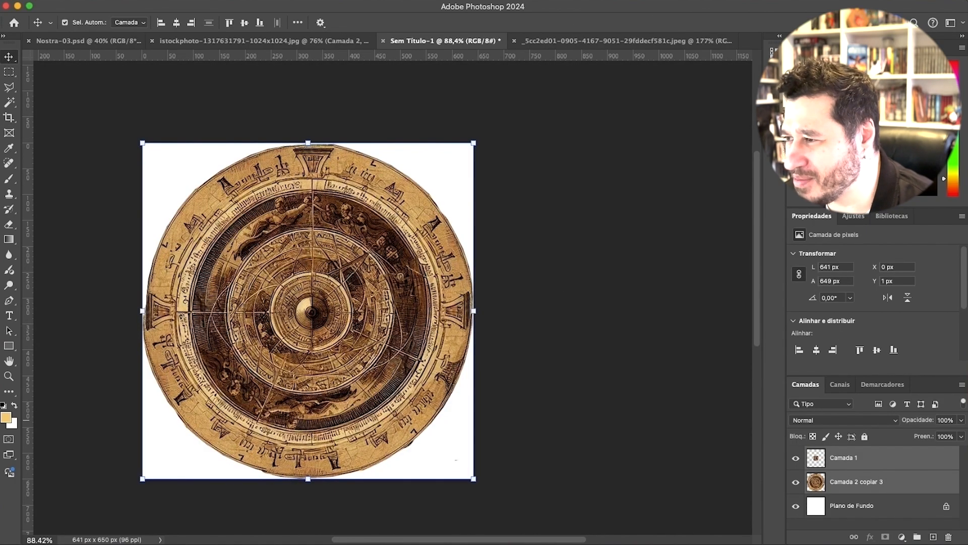
{"action": "key", "text": "super+Tab"}
{"action": "scroll", "coordinate": [327, 295], "scroll_direction": "up", "scroll_amount": 5}
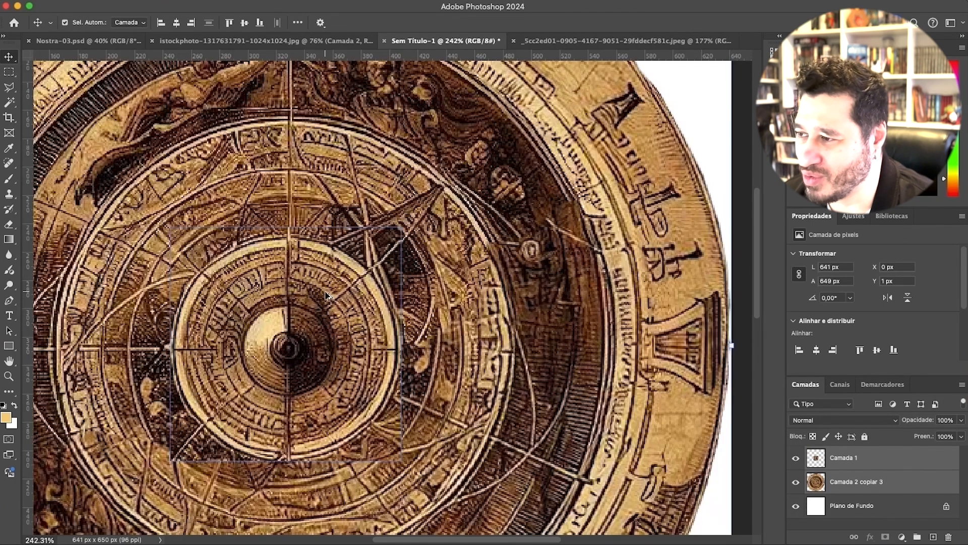
{"action": "left_click", "coordinate": [368, 256]}
Step: Scale the zodiac wheel on Camada 4 to about 965 by 978 px and position it over the old wheel
{"action": "key", "text": "super+t"}
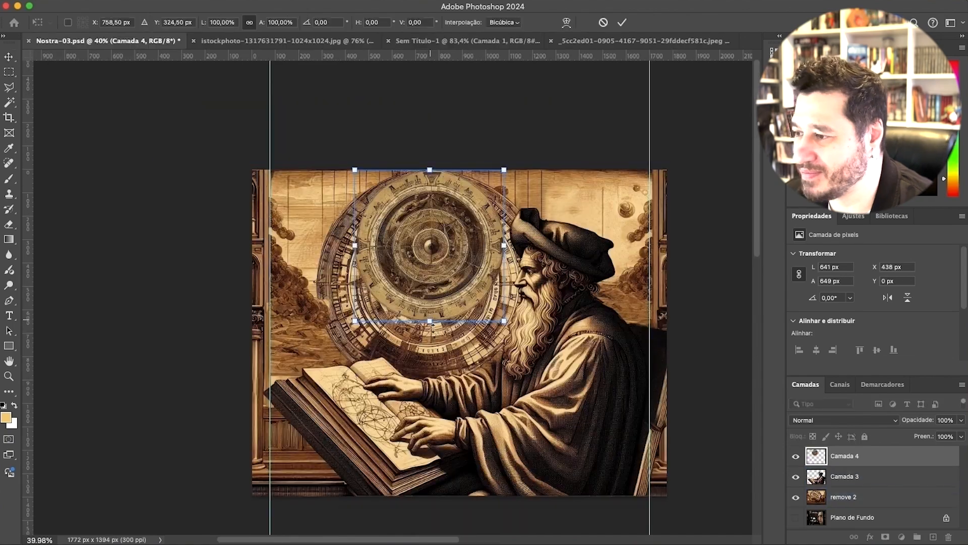
{"action": "left_click_drag", "start_coordinate": [430, 322], "coordinate": [430, 388]}
{"action": "left_click_drag", "start_coordinate": [490, 303], "coordinate": [537, 277]}
{"action": "scroll", "coordinate": [564, 283], "scroll_direction": "up", "scroll_amount": 3}
{"action": "left_click_drag", "start_coordinate": [396, 254], "coordinate": [394, 262]}
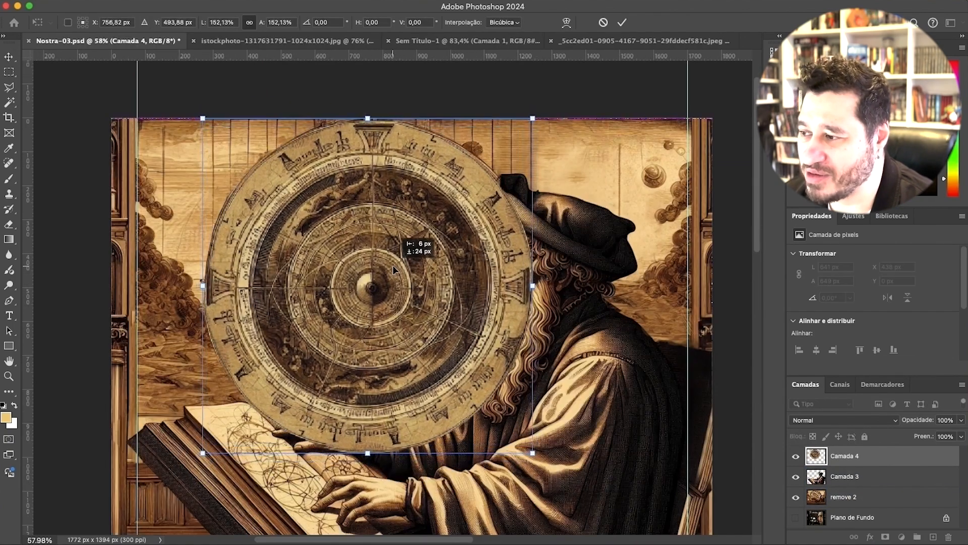
{"action": "mouse_move", "coordinate": [367, 452]}
{"action": "left_mouse_down"}
{"action": "mouse_move", "coordinate": [366, 420]}
{"action": "mouse_move", "coordinate": [366, 449]}
{"action": "left_mouse_up"}
{"action": "key", "text": "Return"}
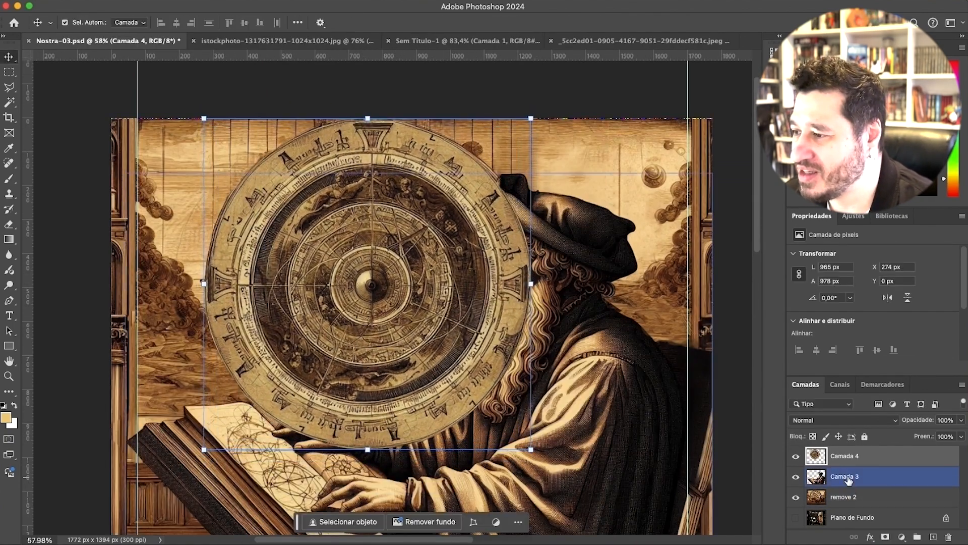
Step: Move the Camada 3 figure above Camada 4 in the layer order to place him in front of the zodiac wheel
{"action": "left_click_drag", "start_coordinate": [848, 479], "coordinate": [847, 450]}
{"action": "scroll", "coordinate": [493, 309], "scroll_direction": "down", "scroll_amount": 3}
{"action": "scroll", "coordinate": [418, 268], "scroll_direction": "up", "scroll_amount": 2}
{"action": "scroll", "coordinate": [303, 217], "scroll_direction": "right", "scroll_amount": 3}
Step: Outline the upper part of the old wheel on remove 2 with a Polygonal Lasso selection around the new wheel's rim
{"action": "left_click", "coordinate": [160, 169]}
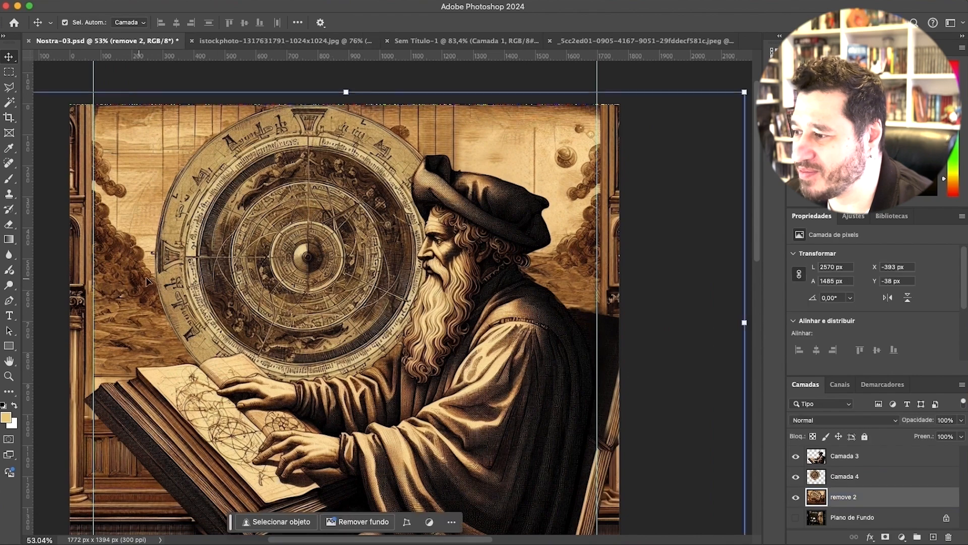
{"action": "left_click", "coordinate": [182, 185]}
{"action": "scroll", "coordinate": [164, 171], "scroll_direction": "up", "scroll_amount": 5}
{"action": "scroll", "coordinate": [337, 230], "scroll_direction": "down", "scroll_amount": 3}
{"action": "left_click", "coordinate": [206, 298]}
{"action": "key", "text": "l"}
{"action": "left_click", "coordinate": [221, 312]}
{"action": "left_click", "coordinate": [251, 324]}
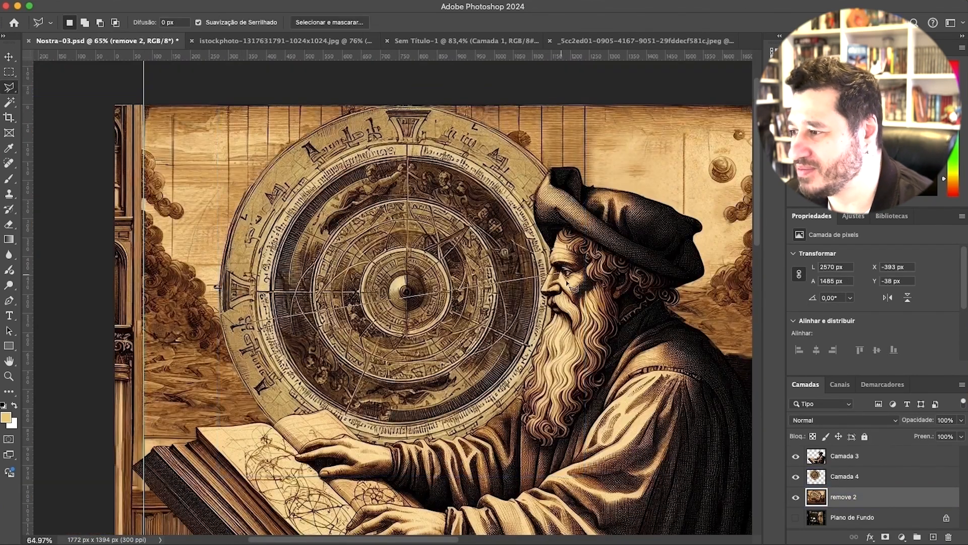
{"action": "left_click", "coordinate": [572, 302]}
{"action": "left_click", "coordinate": [557, 171]}
{"action": "left_click", "coordinate": [529, 147]}
{"action": "left_click", "coordinate": [474, 115]}
{"action": "left_click", "coordinate": [409, 95]}
{"action": "left_click", "coordinate": [348, 112]}
{"action": "left_click", "coordinate": [303, 134]}
{"action": "double_click", "coordinate": [259, 171]}
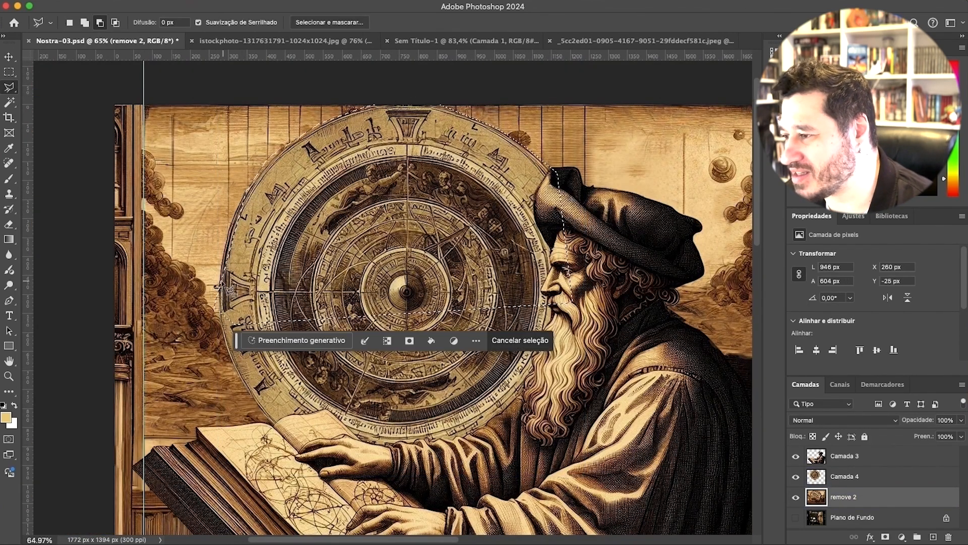
{"action": "left_click", "coordinate": [259, 171], "text": "shift"}
{"action": "double_click", "coordinate": [258, 172]}
Step: Run Generative Fill on the selection with the prompt "remove" and merge the generated layer into remove 2
{"action": "left_click", "coordinate": [301, 341]}
{"action": "type", "text": "remove"}
{"action": "key", "text": "Return"}
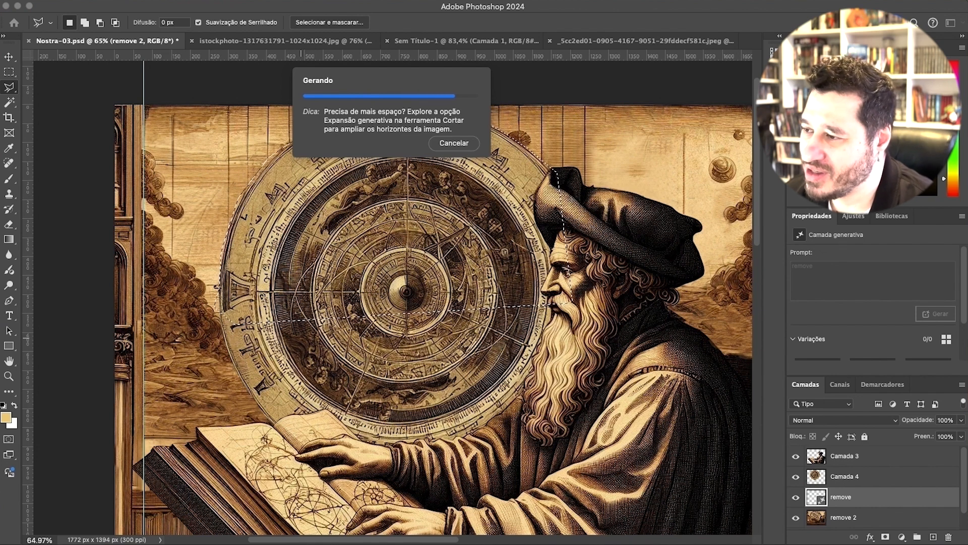
{"action": "key", "text": "super+e"}
Step: Clone wood texture on remove 2 over the old wheel's remnants around the zodiac wheel's rim
{"action": "scroll", "coordinate": [263, 200], "scroll_direction": "up", "scroll_amount": 3}
{"action": "key", "text": "s"}
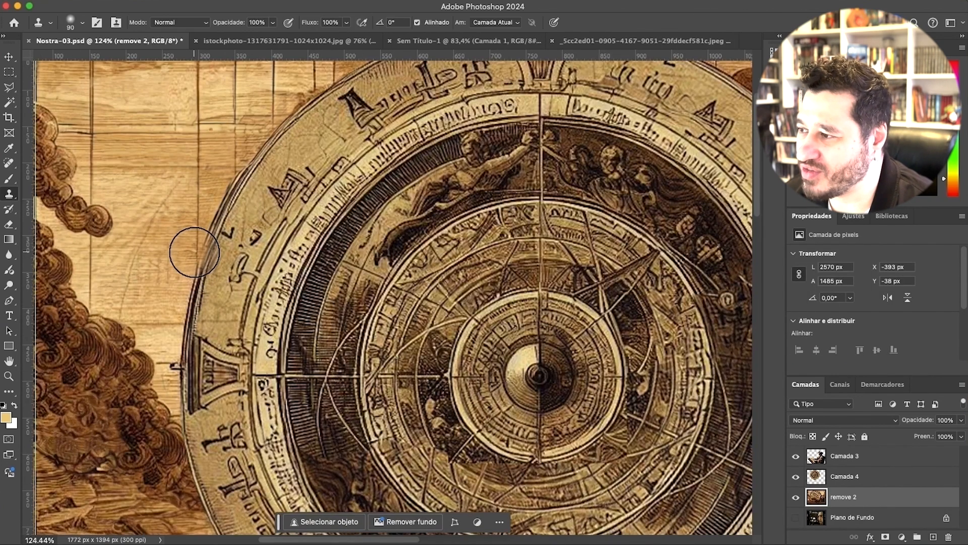
{"action": "scroll", "coordinate": [210, 210], "scroll_direction": "up", "scroll_amount": 3}
{"action": "scroll", "coordinate": [210, 210], "scroll_direction": "right", "scroll_amount": 1}
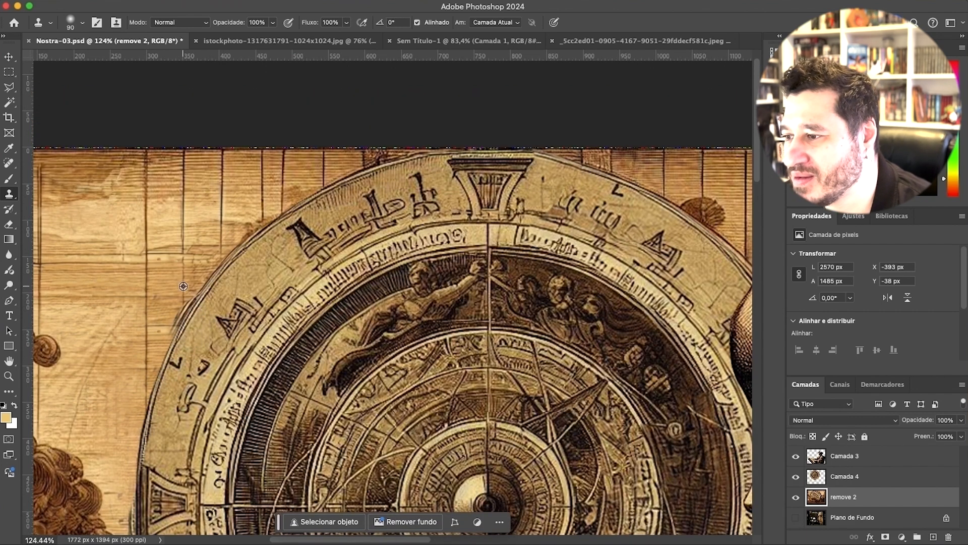
{"action": "left_click_drag", "start_coordinate": [193, 304], "coordinate": [244, 251]}
{"action": "scroll", "coordinate": [381, 196], "scroll_direction": "down", "scroll_amount": 3}
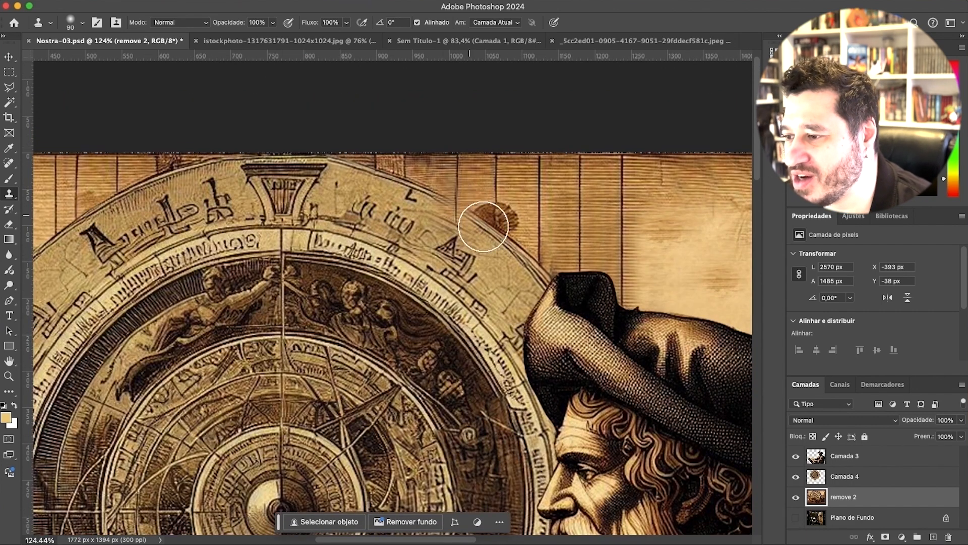
{"action": "scroll", "coordinate": [536, 277], "scroll_direction": "down", "scroll_amount": 3}
{"action": "scroll", "coordinate": [259, 267], "scroll_direction": "up", "scroll_amount": 3}
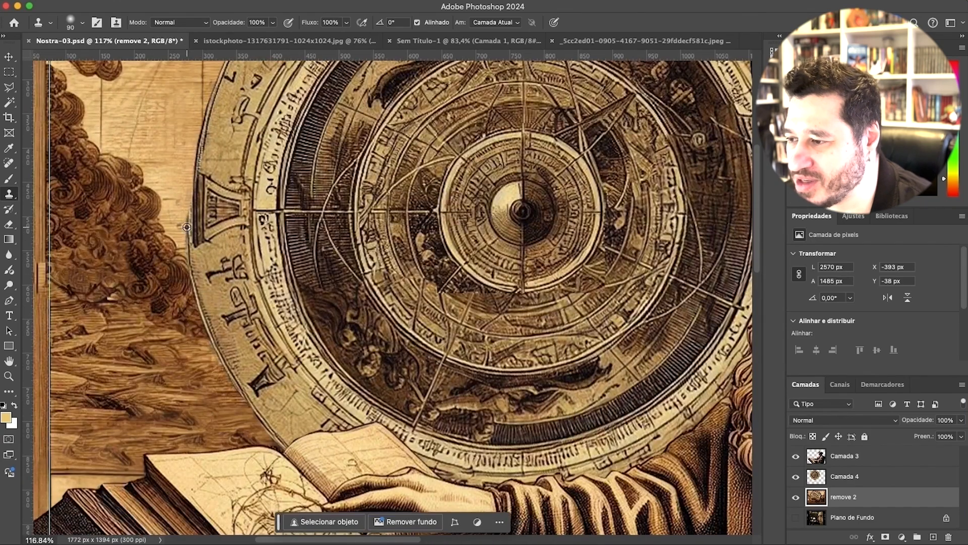
Step: Adjust the saturation and lightness of the zodiac wheel on Camada 4 with Hue/Saturation
{"action": "scroll", "coordinate": [195, 216], "scroll_direction": "down", "scroll_amount": 3}
{"action": "key", "text": "v"}
{"action": "left_click", "coordinate": [357, 237]}
{"action": "key", "text": "super+u"}
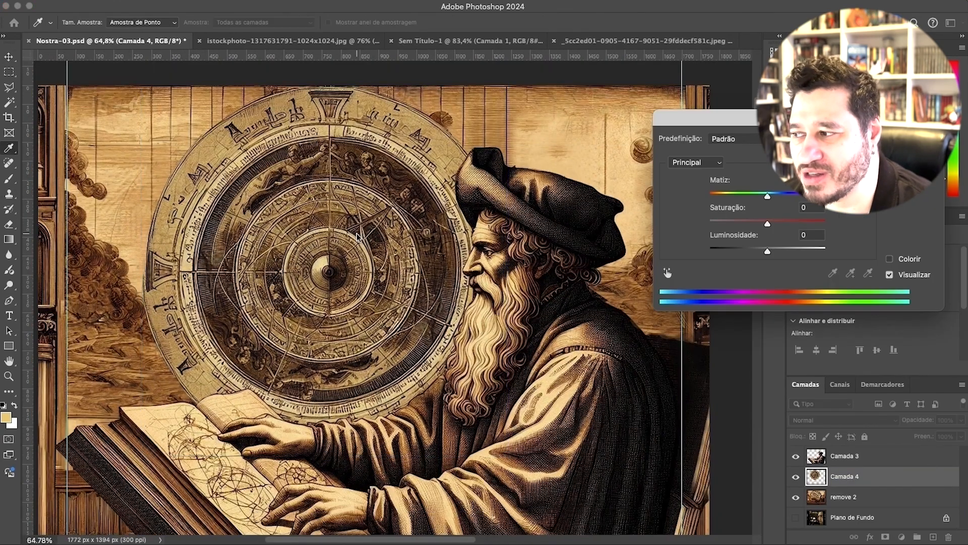
{"action": "left_click_drag", "start_coordinate": [776, 220], "coordinate": [773, 222]}
{"action": "mouse_move", "coordinate": [767, 250]}
{"action": "left_mouse_down"}
{"action": "mouse_move", "coordinate": [787, 249]}
{"action": "mouse_move", "coordinate": [766, 249]}
{"action": "left_mouse_up"}
{"action": "key", "text": "Return"}
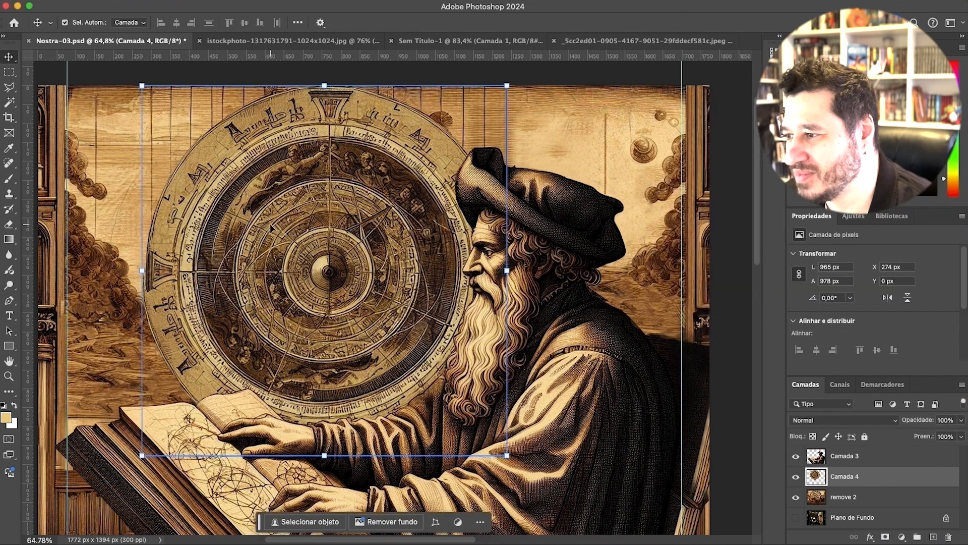
Step: Create a layer above Camada 4 and paint soft black shadows over the wheel's lower edge with a size 250 brush at 39% opacity
{"action": "key", "text": "super+shift+alt+n"}
{"action": "key", "text": "b"}
{"action": "left_click", "coordinate": [6, 418]}
{"action": "left_click", "coordinate": [267, 366]}
{"action": "key", "text": "Return"}
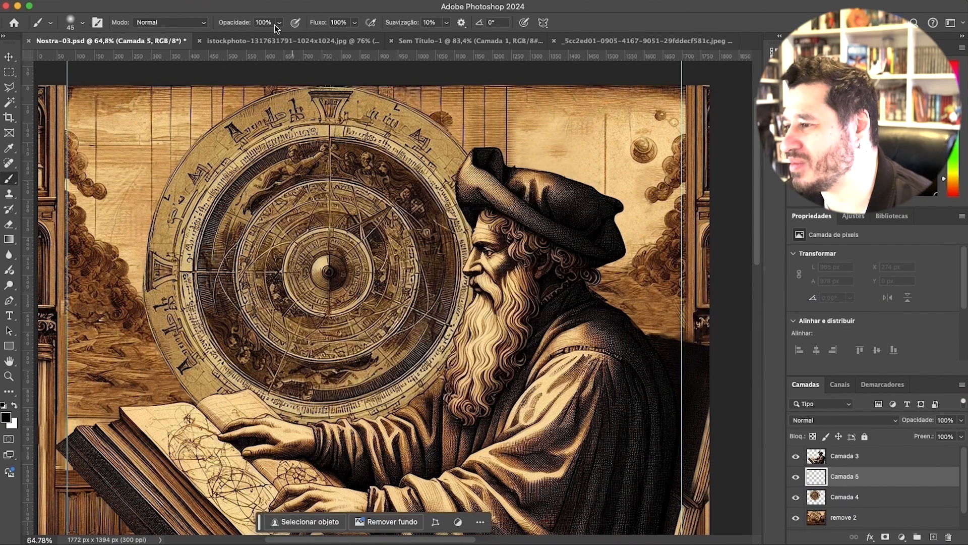
{"action": "left_click_drag", "start_coordinate": [279, 22], "coordinate": [250, 40]}
{"action": "left_click", "coordinate": [796, 497]}
{"action": "left_click", "coordinate": [797, 498]}
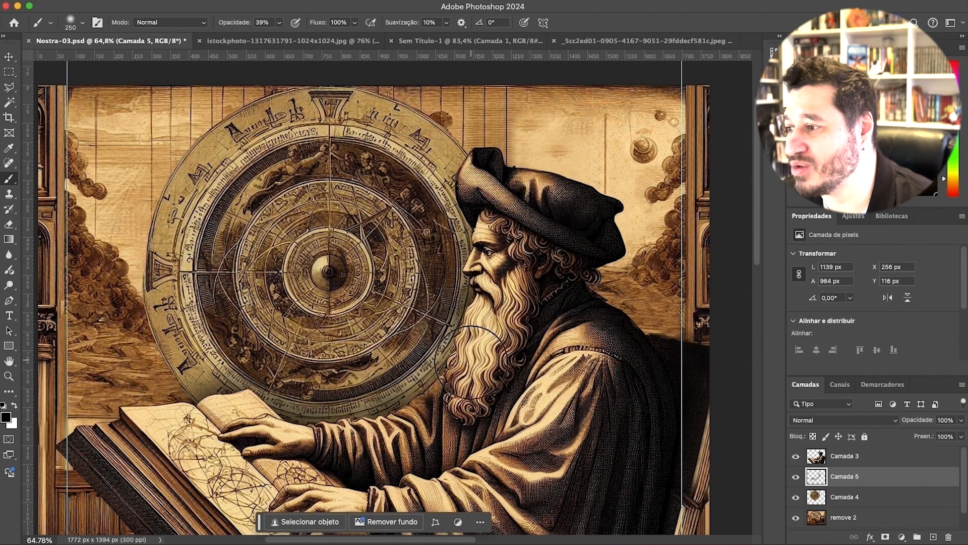
{"action": "left_click_drag", "start_coordinate": [214, 422], "coordinate": [176, 408]}
{"action": "scroll", "coordinate": [364, 438], "scroll_direction": "down", "scroll_amount": 4}
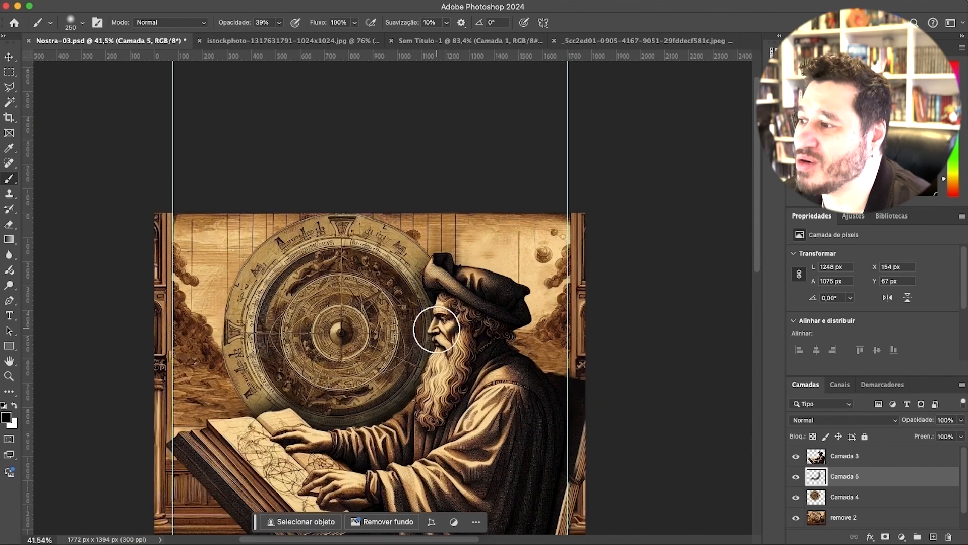
Step: Create a layer beneath Camada 4 and paint broad soft shadows behind the wheel and figure with brushes of size 1300 and 600
{"action": "left_click", "coordinate": [934, 536]}
{"action": "key", "text": "]"}
{"action": "key", "text": "]"}
{"action": "key", "text": "]"}
{"action": "key", "text": "]"}
{"action": "key", "text": "]"}
{"action": "key", "text": "]"}
{"action": "key", "text": "]"}
{"action": "key", "text": "]"}
{"action": "key", "text": "]"}
{"action": "key", "text": "]"}
{"action": "left_click", "coordinate": [347, 329]}
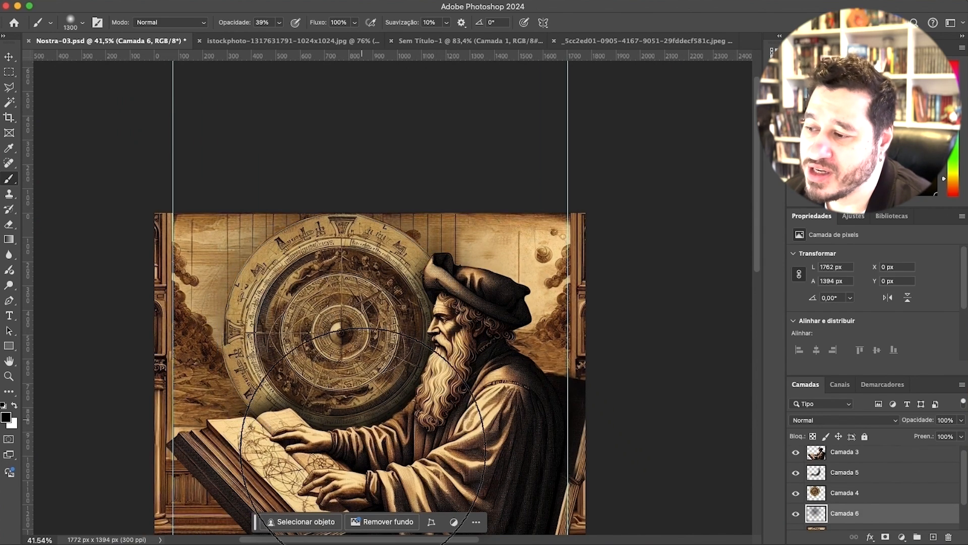
{"action": "left_click", "coordinate": [502, 405]}
{"action": "key", "text": "bracketleft"}
{"action": "key", "text": "bracketleft"}
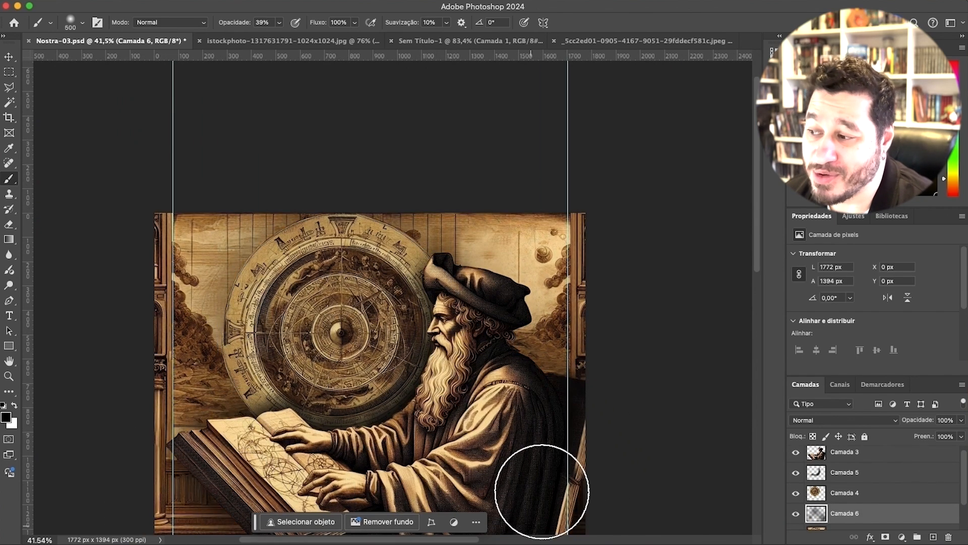
Step: Extend the shadow on Camada 5 with a size 175 brush and touch up Camada 6 with a size 600 brush
{"action": "left_click", "coordinate": [845, 472]}
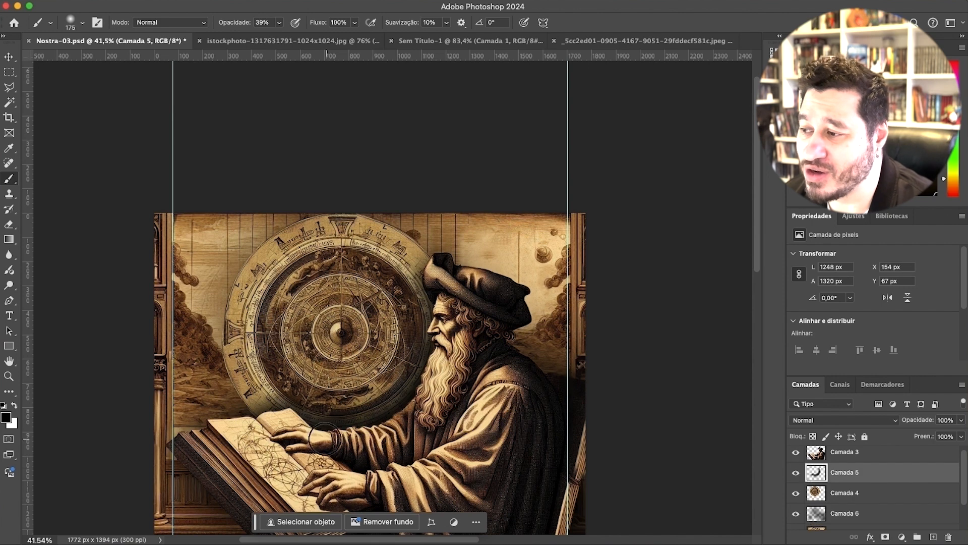
{"action": "left_click", "coordinate": [842, 517]}
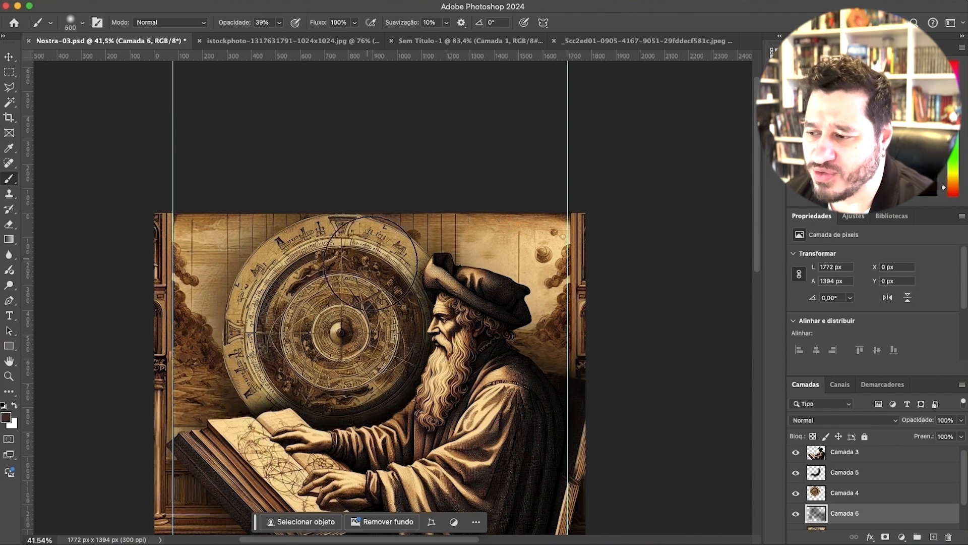
{"action": "scroll", "coordinate": [574, 449], "scroll_direction": "down", "scroll_amount": 3}
{"action": "scroll", "coordinate": [359, 351], "scroll_direction": "up", "scroll_amount": 1}
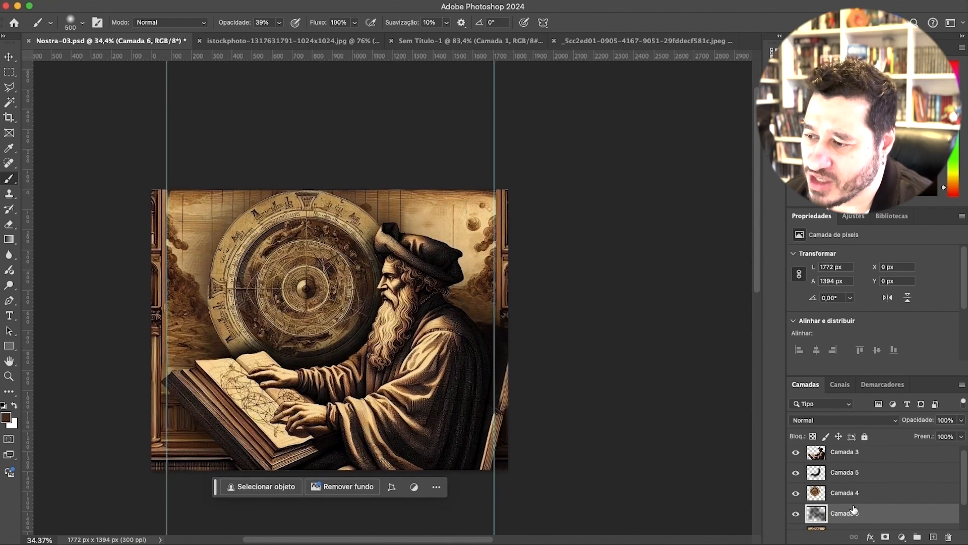
Step: Place the flat zodiac chart over the wheel on a layer above Camada 5 and blend it with Superexposição Linear
{"action": "left_click", "coordinate": [847, 473]}
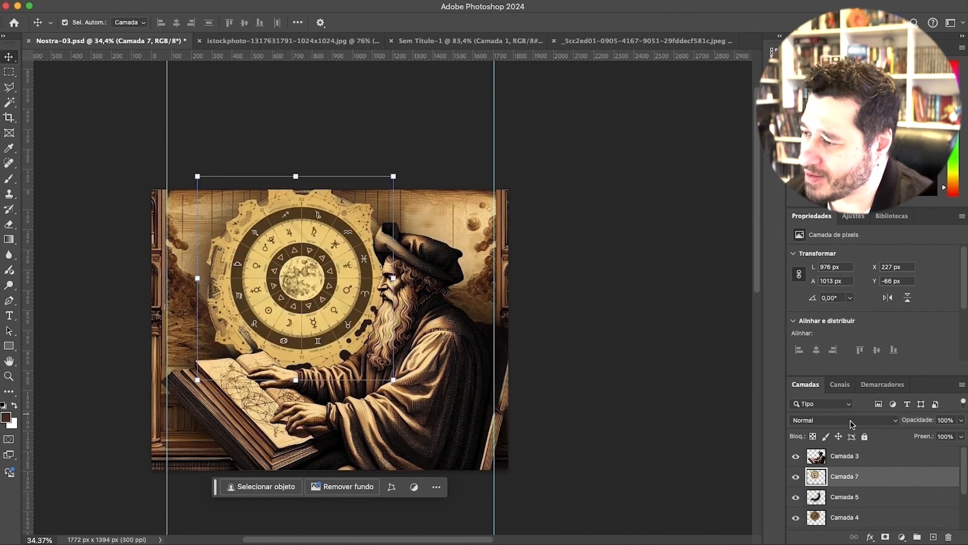
{"action": "left_click", "coordinate": [851, 422]}
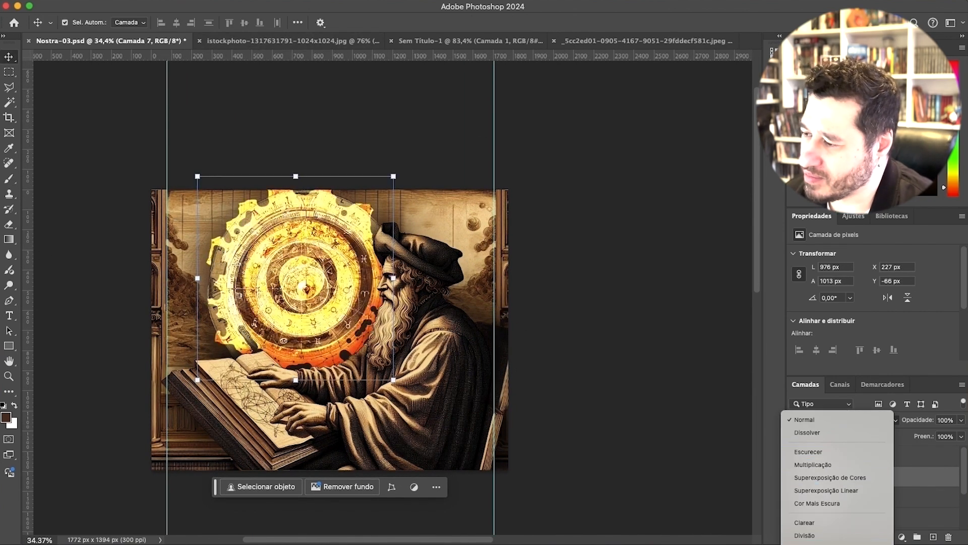
{"action": "left_click", "coordinate": [818, 468]}
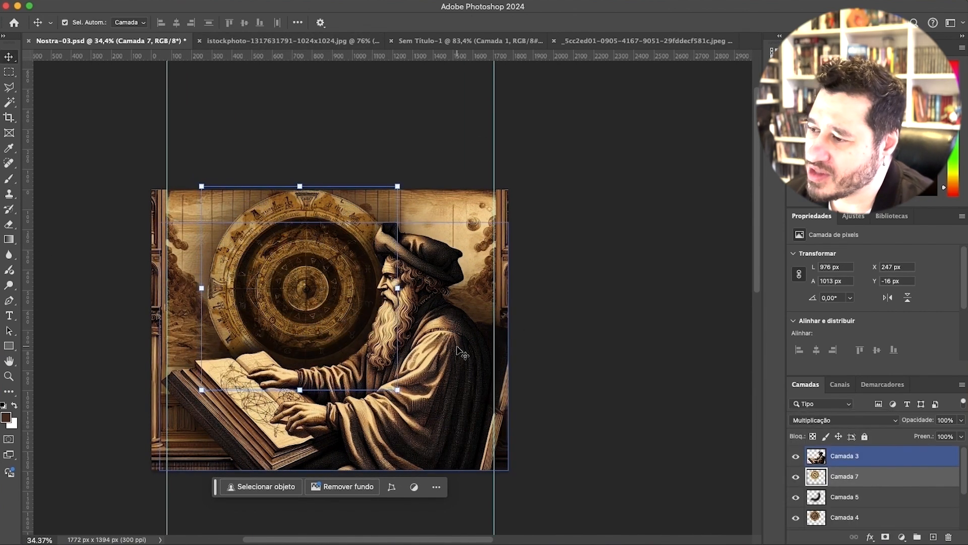
{"action": "scroll", "coordinate": [346, 310], "scroll_direction": "up", "scroll_amount": 3}
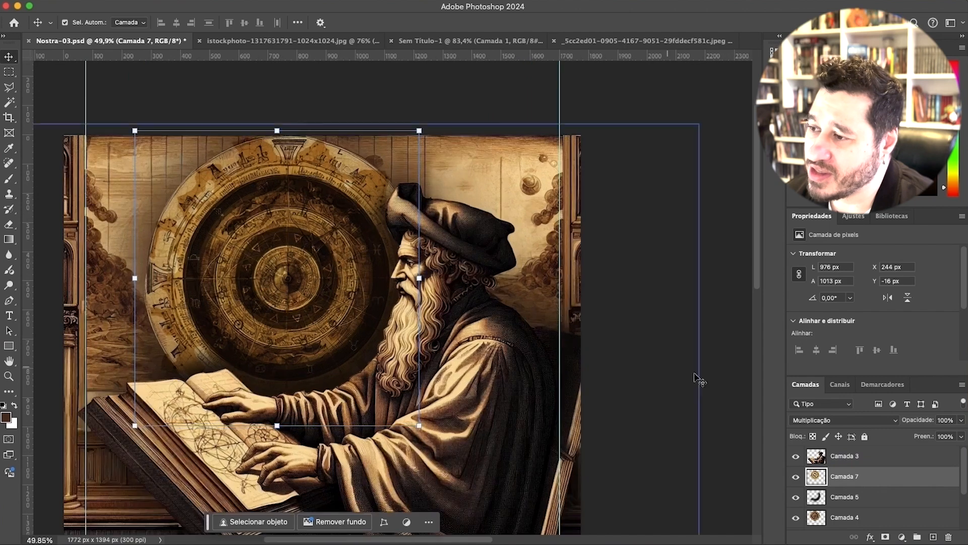
{"action": "left_click", "coordinate": [897, 421]}
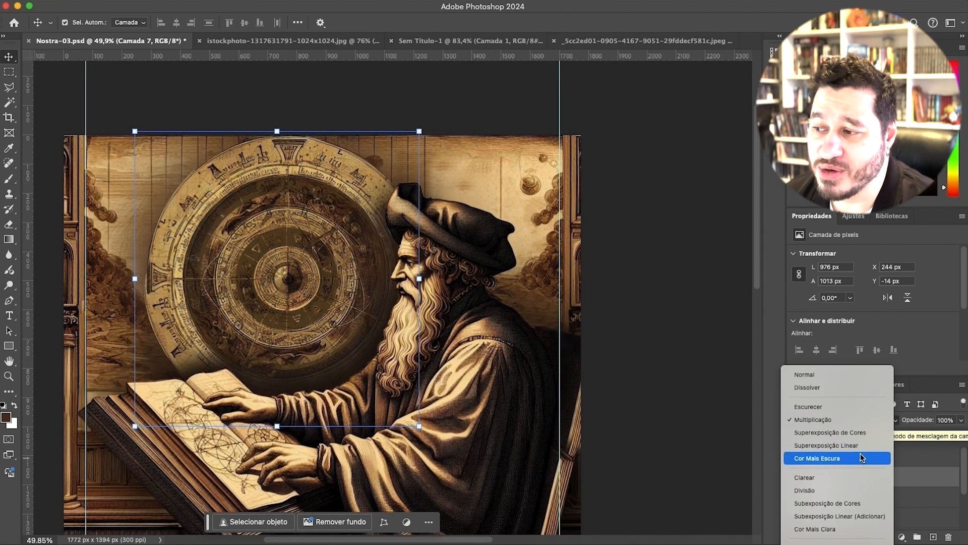
{"action": "left_click", "coordinate": [826, 445]}
{"action": "scroll", "coordinate": [525, 327], "scroll_direction": "down", "scroll_amount": 2}
Step: Erase the chart's outer edges on Camada 7 around the dark zodiac ring with a size 60 eraser at reduced opacity
{"action": "key", "text": "e"}
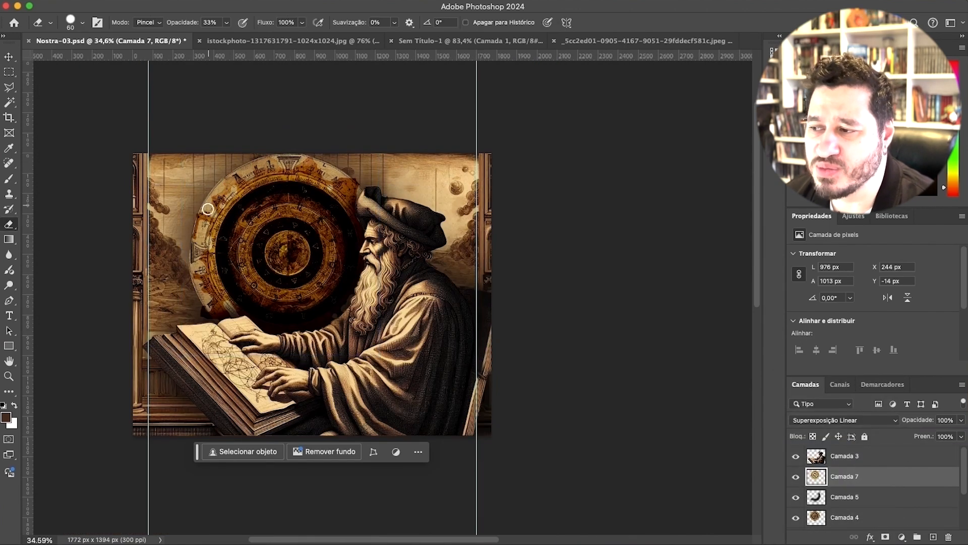
{"action": "scroll", "coordinate": [221, 182], "scroll_direction": "up", "scroll_amount": 5}
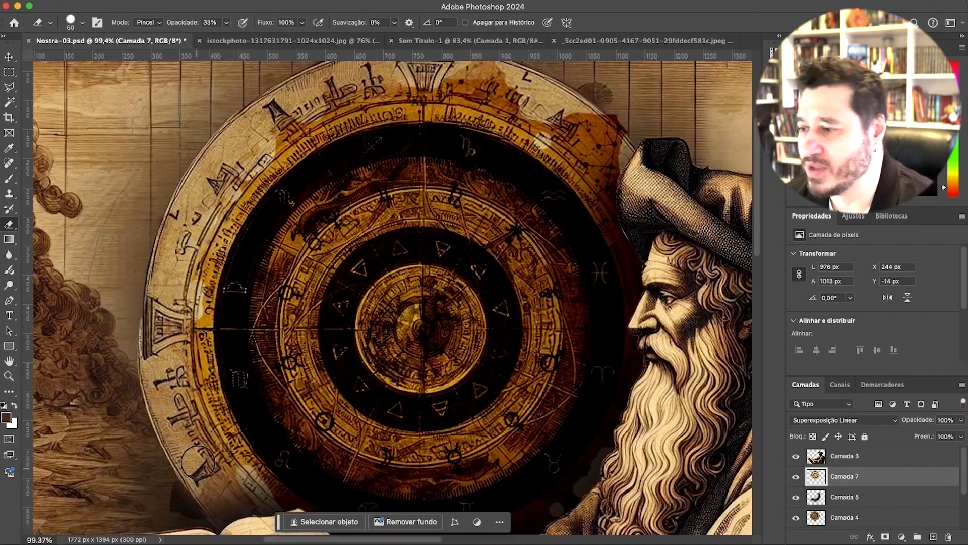
{"action": "left_click_drag", "start_coordinate": [198, 461], "coordinate": [214, 406]}
{"action": "mouse_move", "coordinate": [228, 214]}
{"action": "left_mouse_down"}
{"action": "mouse_move", "coordinate": [317, 115]}
{"action": "mouse_move", "coordinate": [361, 113]}
{"action": "mouse_move", "coordinate": [450, 70]}
{"action": "mouse_move", "coordinate": [393, 98]}
{"action": "mouse_move", "coordinate": [597, 98]}
{"action": "mouse_move", "coordinate": [640, 164]}
{"action": "left_mouse_up"}
{"action": "scroll", "coordinate": [555, 191], "scroll_direction": "right", "scroll_amount": 5}
{"action": "scroll", "coordinate": [530, 227], "scroll_direction": "down", "scroll_amount": 3}
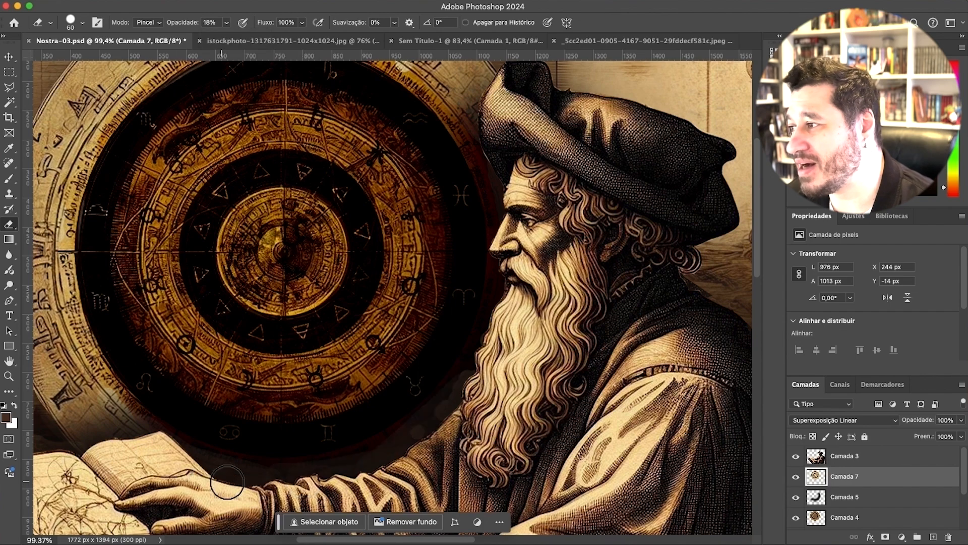
{"action": "scroll", "coordinate": [491, 147], "scroll_direction": "down", "scroll_amount": 2}
{"action": "key", "text": "4"}
{"action": "key", "text": "5"}
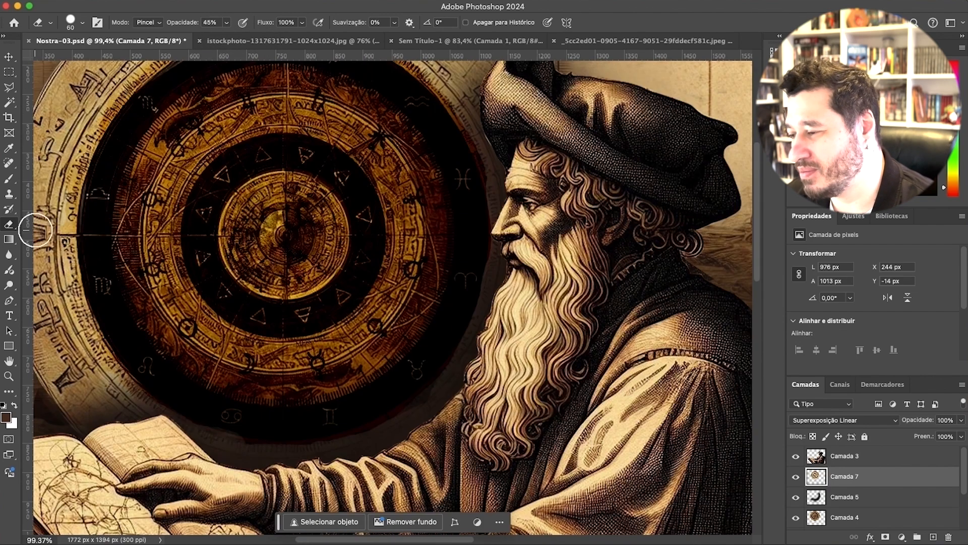
{"action": "scroll", "coordinate": [392, 451], "scroll_direction": "down", "scroll_amount": 5}
{"action": "scroll", "coordinate": [498, 351], "scroll_direction": "up", "scroll_amount": 3}
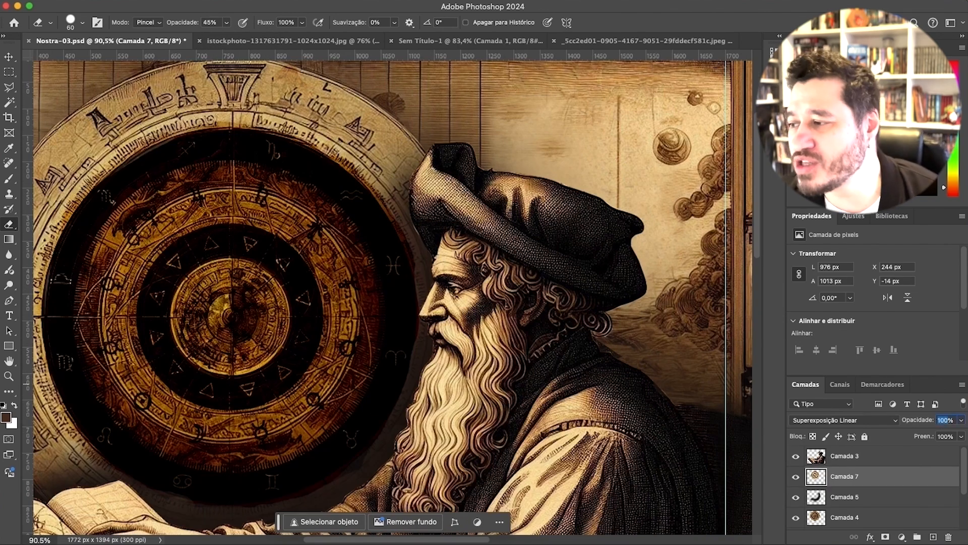
Step: Move Camada 7 beneath Camada 5 and set its blend mode to Cor Mais Clara
{"action": "scroll", "coordinate": [595, 328], "scroll_direction": "down", "scroll_amount": 2}
{"action": "left_click", "coordinate": [842, 420]}
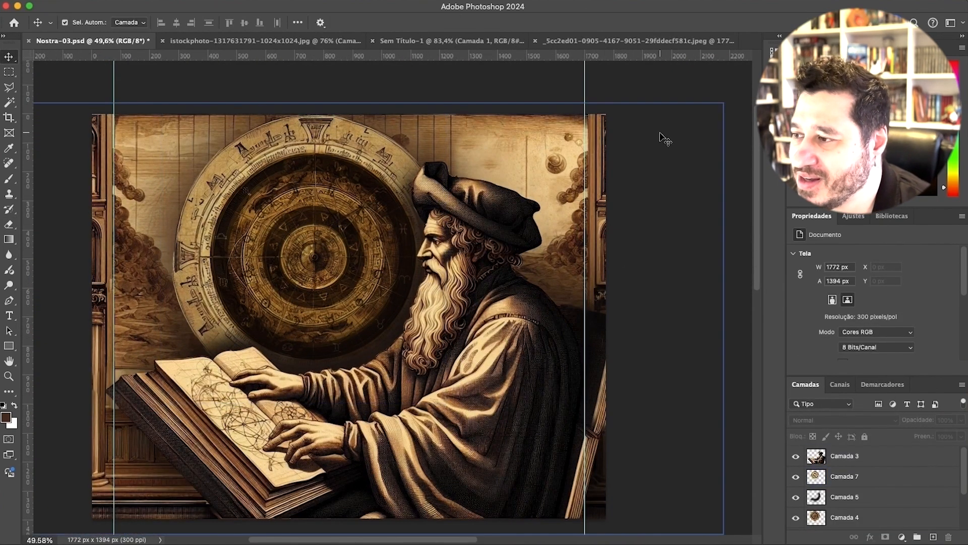
{"action": "scroll", "coordinate": [661, 139], "scroll_direction": "down", "scroll_amount": 2}
{"action": "left_click_drag", "start_coordinate": [848, 476], "coordinate": [852, 507]}
{"action": "scroll", "coordinate": [649, 304], "scroll_direction": "down", "scroll_amount": 2}
{"action": "left_click", "coordinate": [853, 420]}
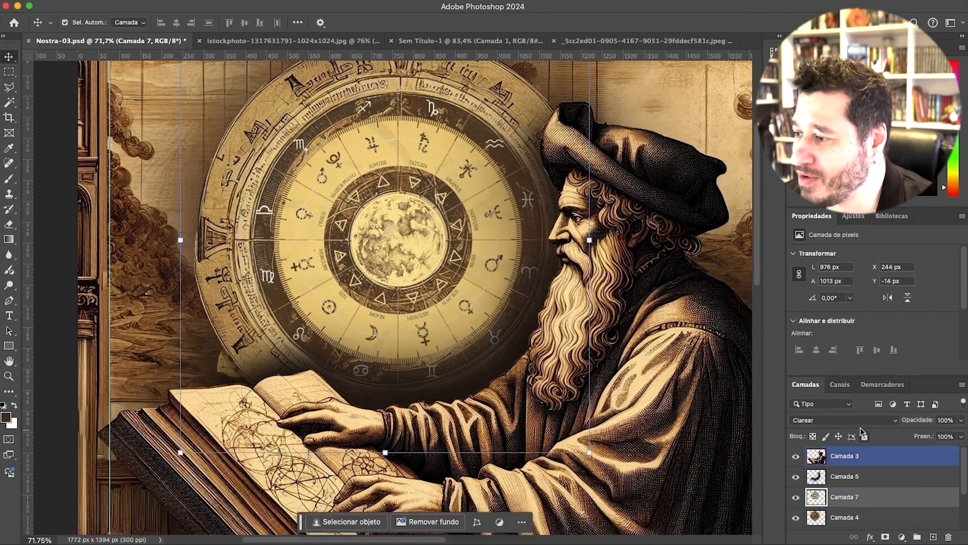
{"action": "left_click", "coordinate": [848, 420]}
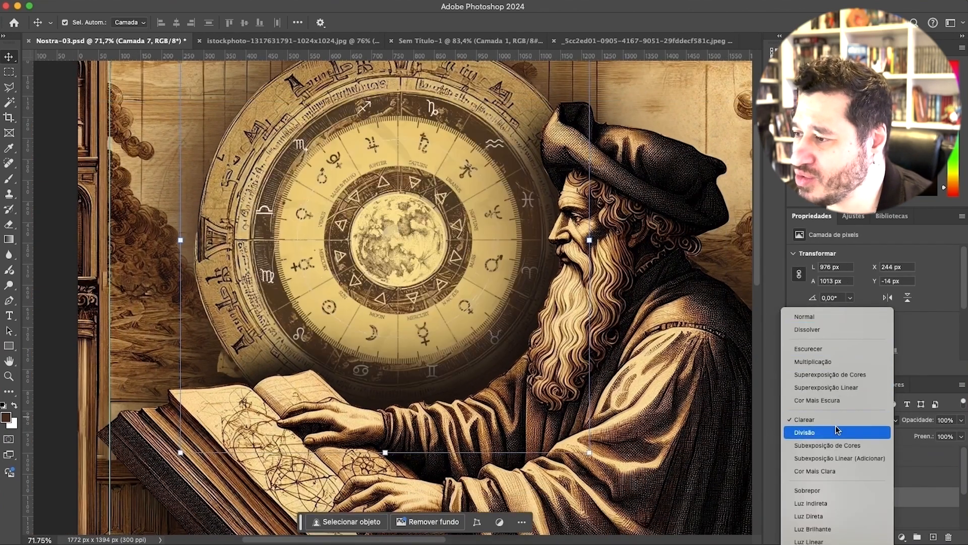
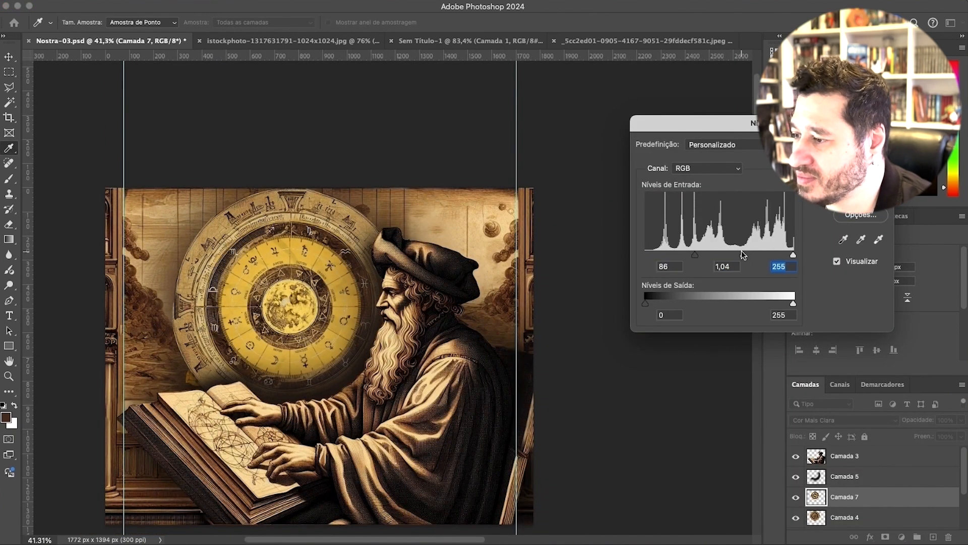
Step: Adjust Camada 7 with Levels, using input black 72, midtones 1,31 and a raised output black level
{"action": "left_click_drag", "start_coordinate": [741, 252], "coordinate": [688, 265]}
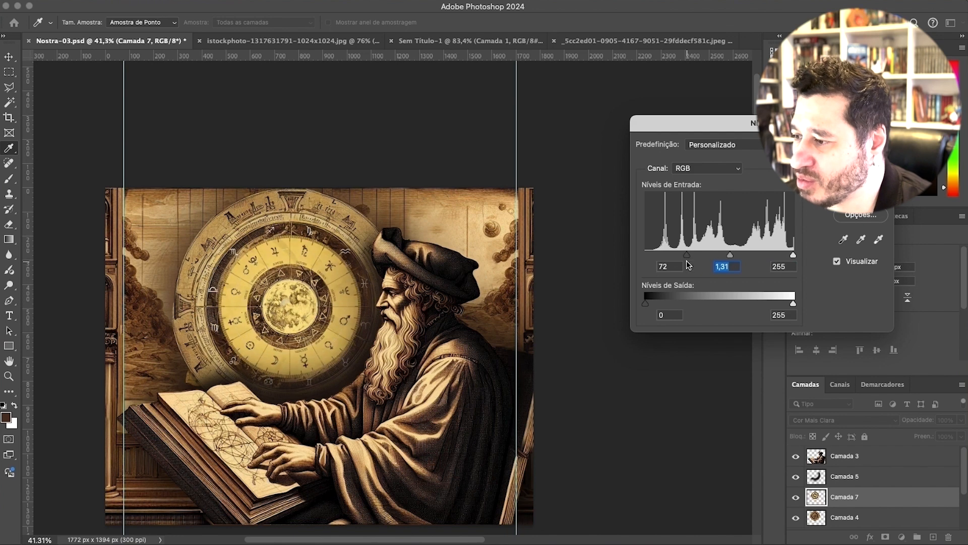
{"action": "left_click_drag", "start_coordinate": [646, 303], "coordinate": [691, 305]}
{"action": "key", "text": "Return"}
{"action": "left_click", "coordinate": [796, 498]}
{"action": "left_click", "coordinate": [797, 497]}
{"action": "key", "text": "e"}
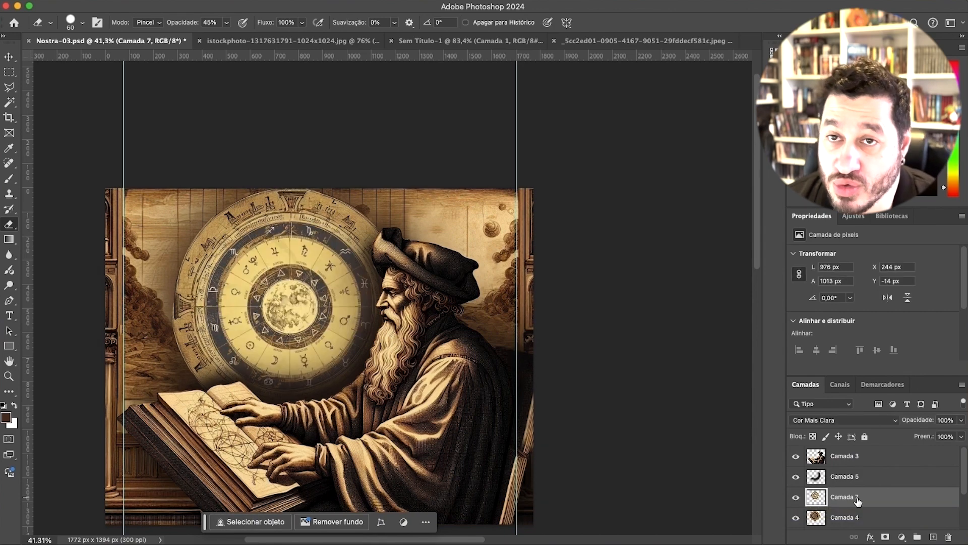
{"action": "key", "text": "super+u"}
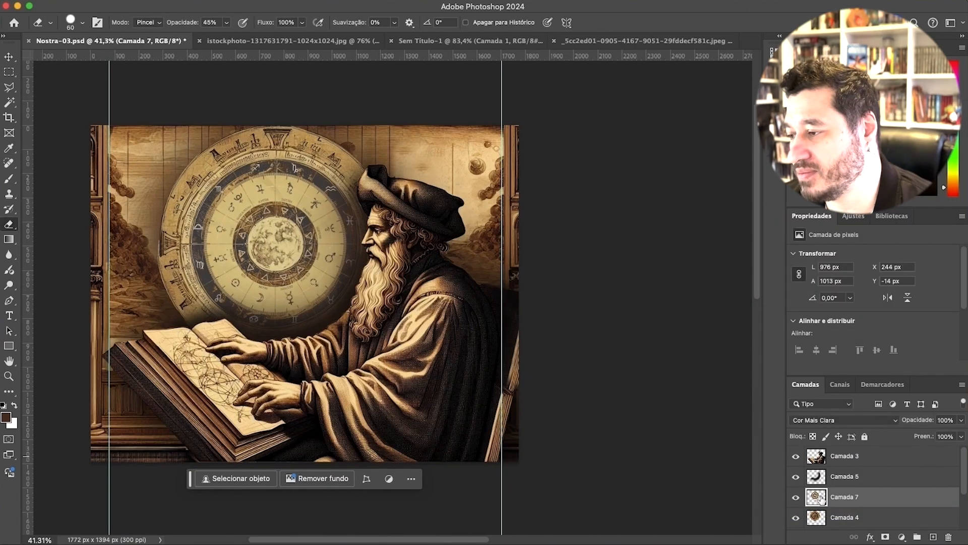
Step: Hide Camada 7 and duplicate the wheel layer Camada 4
{"action": "left_click", "coordinate": [796, 497]}
{"action": "left_click", "coordinate": [796, 497]}
{"action": "left_click", "coordinate": [796, 497]}
{"action": "left_click", "coordinate": [878, 518]}
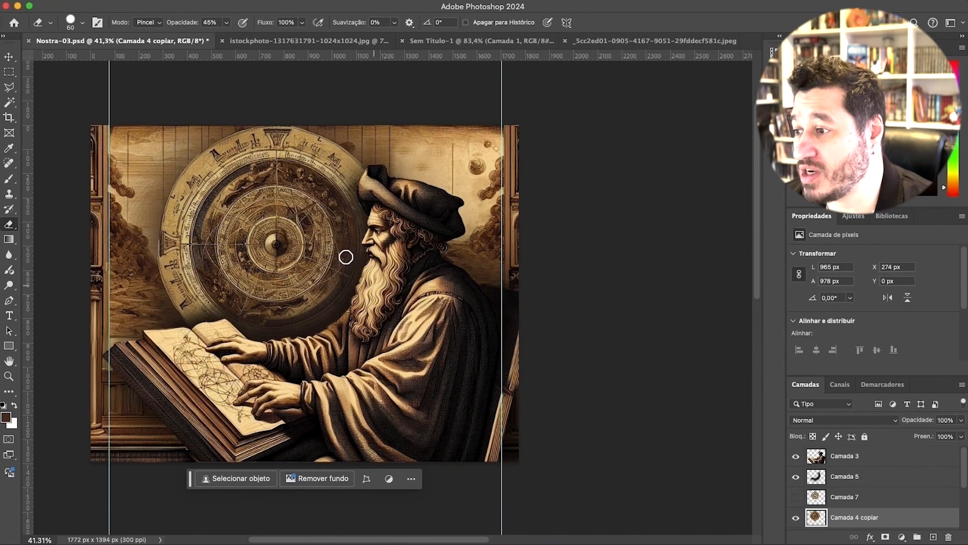
{"action": "scroll", "coordinate": [239, 220], "scroll_direction": "up", "scroll_amount": 5}
{"action": "left_click", "coordinate": [9, 71]}
{"action": "left_click_drag", "start_coordinate": [183, 135], "coordinate": [425, 379]}
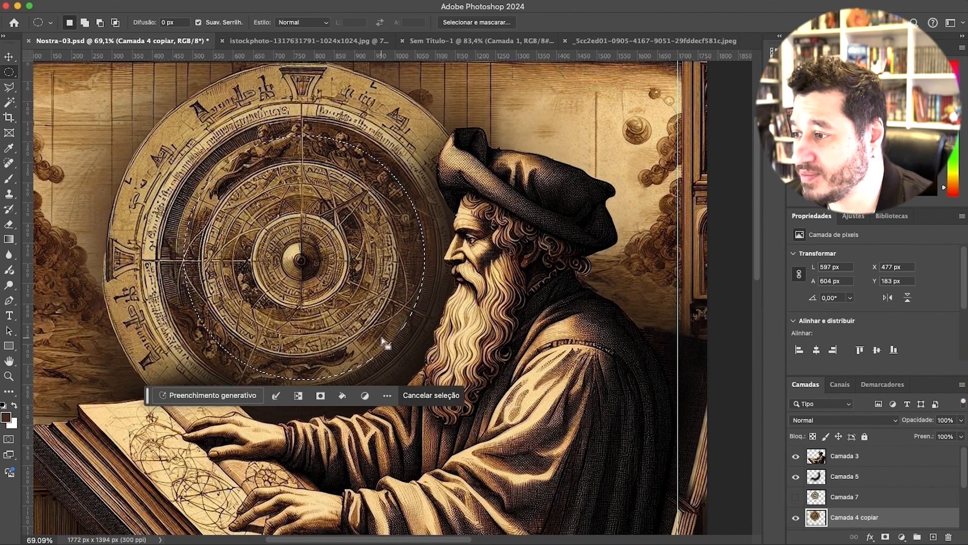
{"action": "left_click_drag", "start_coordinate": [306, 257], "coordinate": [301, 255]}
{"action": "left_click_drag", "start_coordinate": [391, 187], "coordinate": [401, 178]}
{"action": "left_click_drag", "start_coordinate": [216, 346], "coordinate": [218, 349]}
{"action": "key", "text": "super+d"}
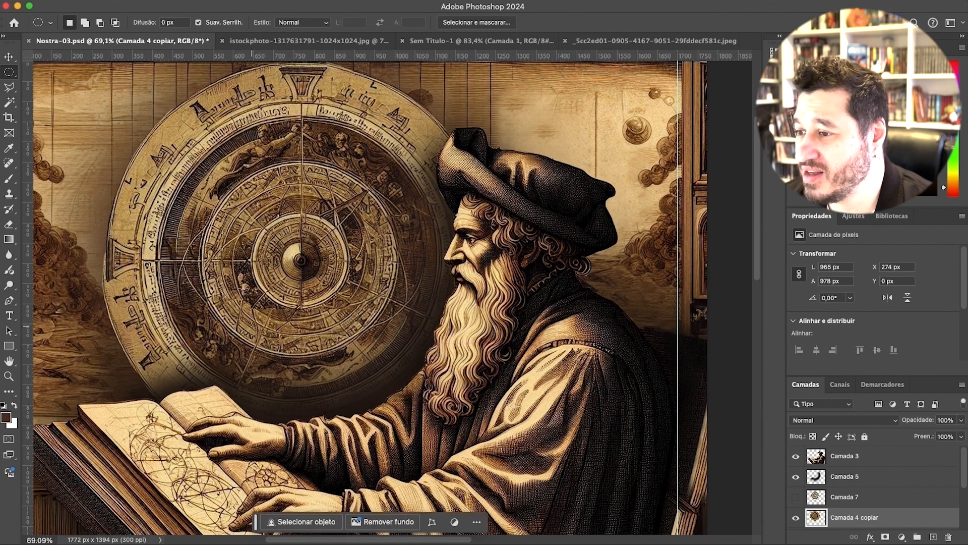
{"action": "mouse_move", "coordinate": [301, 129]}
{"action": "left_mouse_down"}
{"action": "mouse_move", "coordinate": [384, 356]}
{"action": "mouse_move", "coordinate": [571, 398]}
{"action": "left_mouse_up"}
{"action": "key", "text": "v"}
{"action": "left_click", "coordinate": [488, 224]}
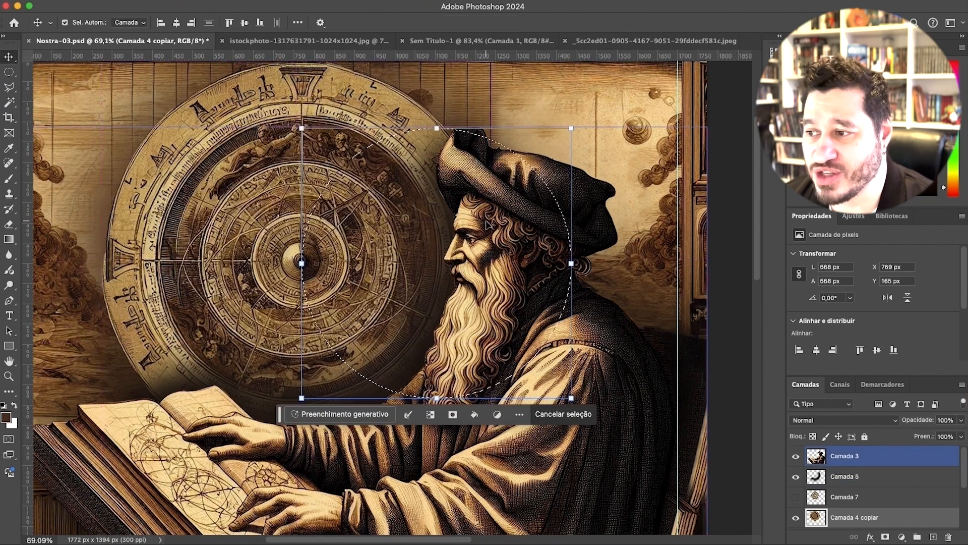
{"action": "key", "text": "super+d"}
{"action": "left_click", "coordinate": [8, 71]}
{"action": "key", "text": "super+d"}
Step: Select and darken the wheel's inner disc on Camada 4 copiar, and show Camada 7 with the Divisão blend mode
{"action": "left_click_drag", "start_coordinate": [201, 151], "coordinate": [426, 383]}
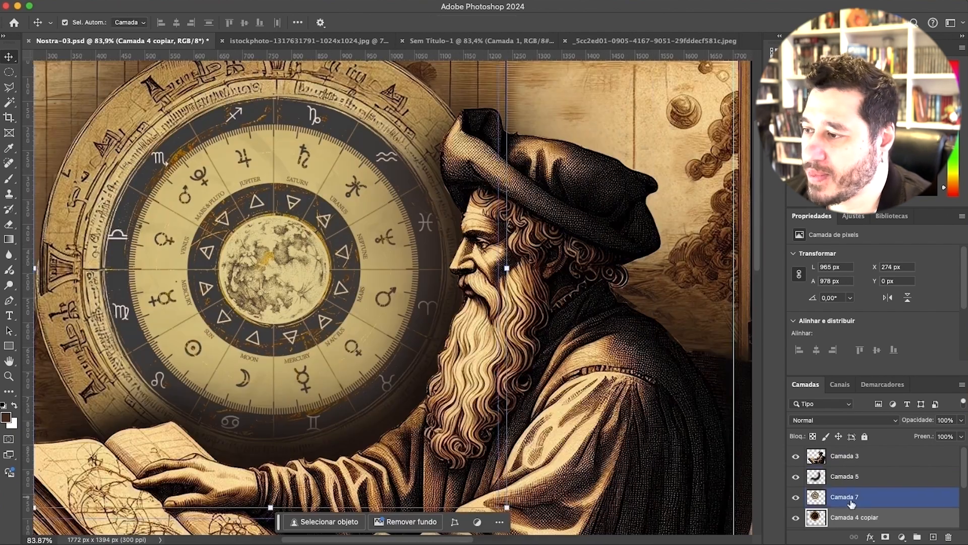
{"action": "left_click", "coordinate": [843, 420]}
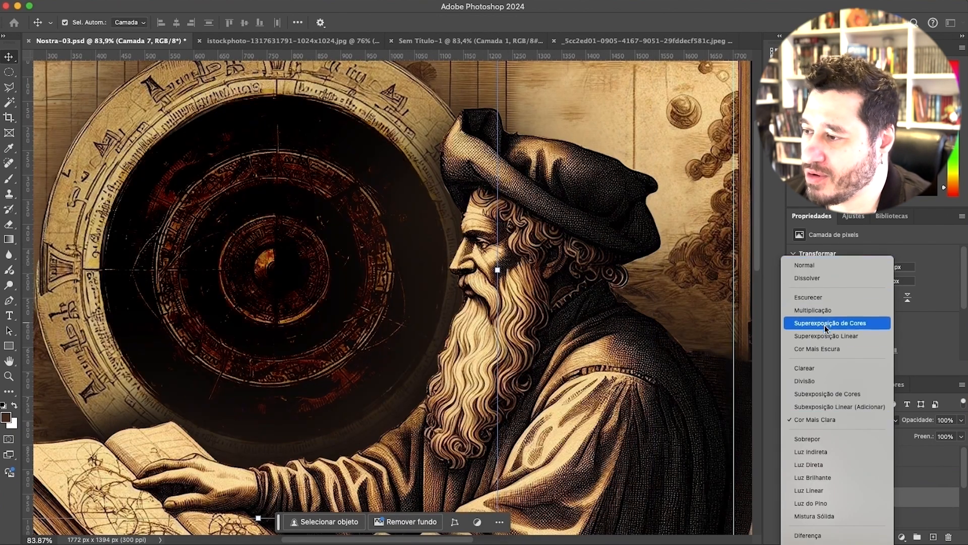
{"action": "left_click", "coordinate": [826, 381]}
{"action": "scroll", "coordinate": [384, 303], "scroll_direction": "down", "scroll_amount": 5}
Step: Adjust Camada 7 with Levels, setting input black to 34 and midtones to 0,90
{"action": "key", "text": "ctrl+l"}
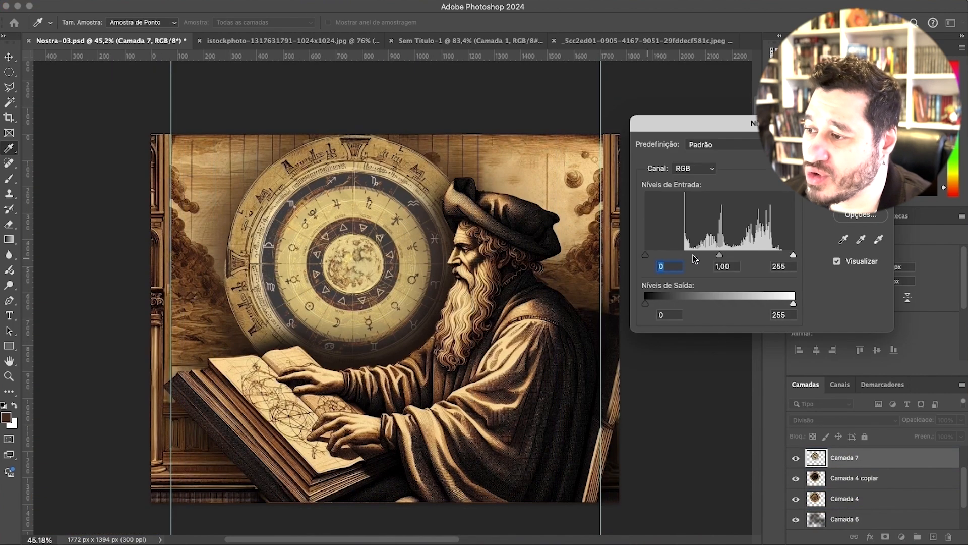
{"action": "left_click_drag", "start_coordinate": [646, 255], "coordinate": [734, 254]}
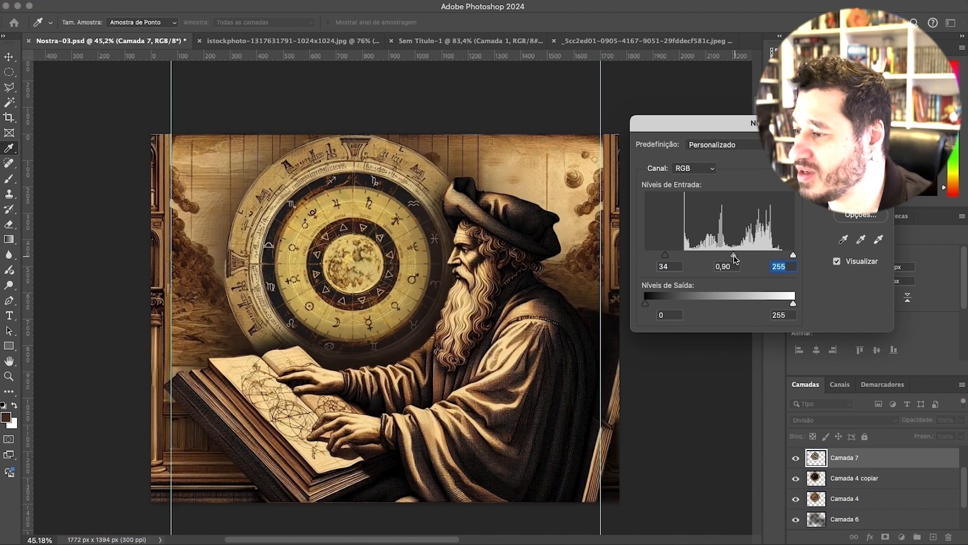
{"action": "key", "text": "Return"}
Step: Lower the saturation of Camada 7 to -35 with Hue/Saturation and fine-tune its colour
{"action": "left_click", "coordinate": [657, 121]}
{"action": "left_click", "coordinate": [855, 478]}
{"action": "key", "text": "ctrl+u"}
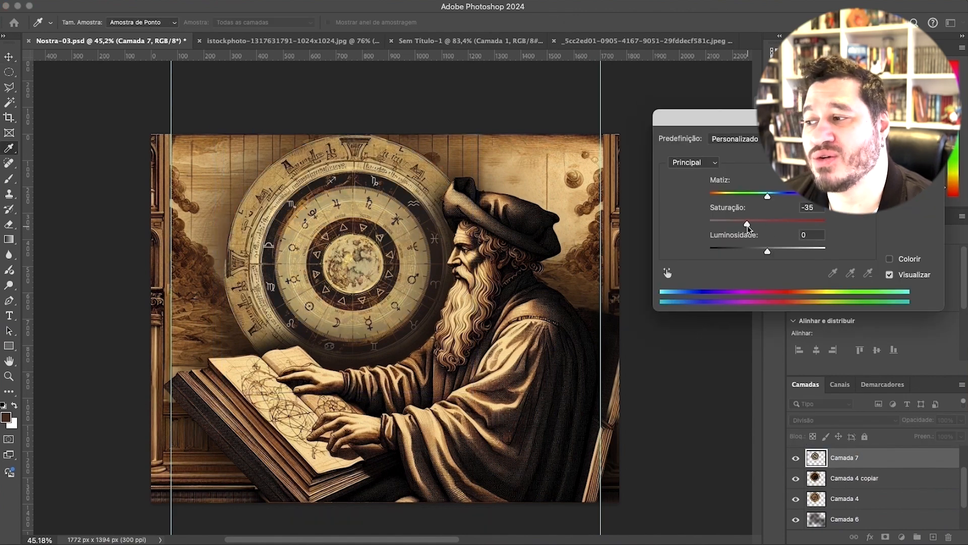
{"action": "left_click_drag", "start_coordinate": [767, 197], "coordinate": [764, 252]}
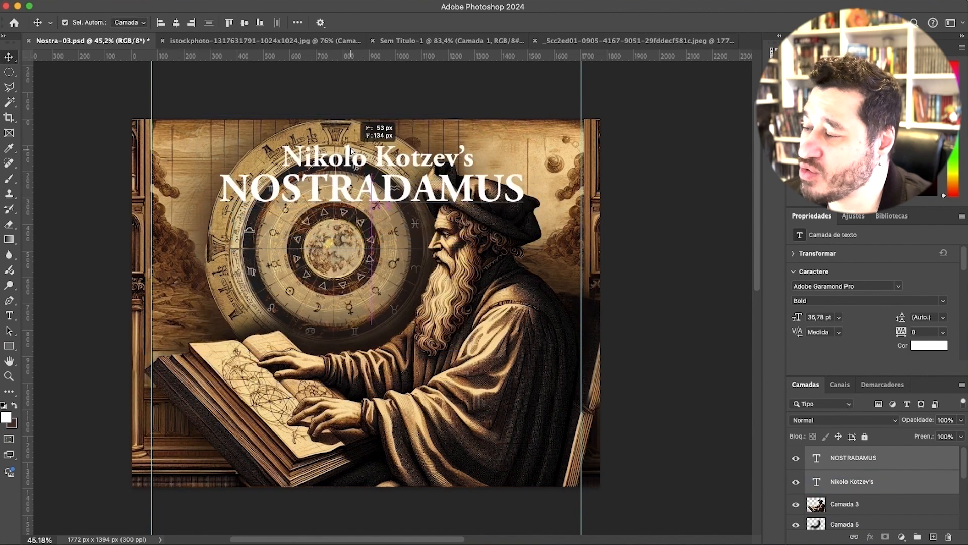
Step: Position the white title lines NOSTRADAMUS and Nikolo Kotzev's close together along the upper part of the artwork
{"action": "left_click_drag", "start_coordinate": [506, 197], "coordinate": [506, 186]}
{"action": "left_click_drag", "start_coordinate": [361, 147], "coordinate": [377, 144]}
Step: Try resizing the figure on Camada 3 beneath the title lines
{"action": "left_click", "coordinate": [442, 308]}
{"action": "left_click_drag", "start_coordinate": [599, 162], "coordinate": [601, 197]}
{"action": "mouse_move", "coordinate": [143, 174]}
{"action": "left_mouse_down"}
{"action": "mouse_move", "coordinate": [146, 204]}
{"action": "mouse_move", "coordinate": [143, 181]}
{"action": "left_mouse_up"}
{"action": "key", "text": "Return"}
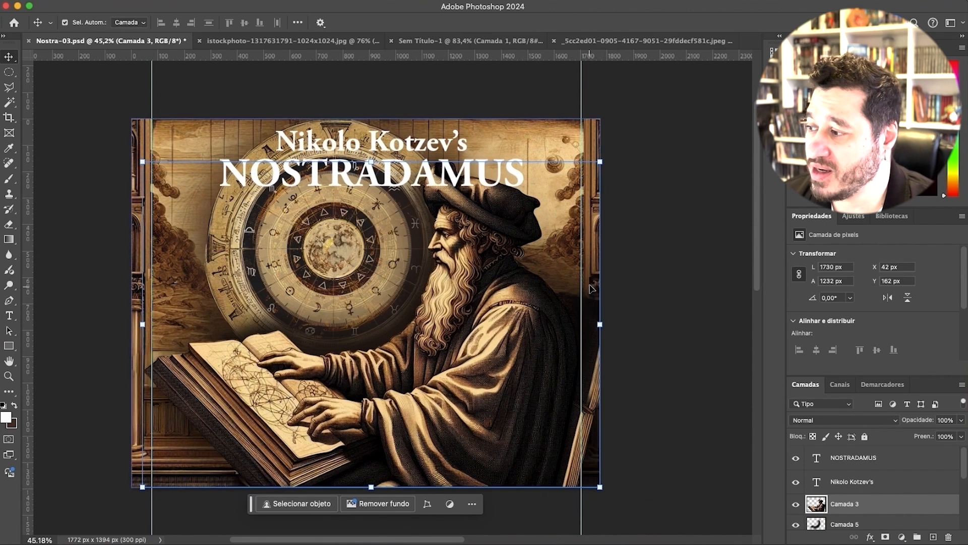
Step: Add a drop shadow to the NOSTRADAMUS text with 60% opacity, 2 px distance, 19% spread and 29 px size
{"action": "left_click", "coordinate": [930, 458]}
{"action": "double_click", "coordinate": [930, 459]}
{"action": "left_click", "coordinate": [513, 393]}
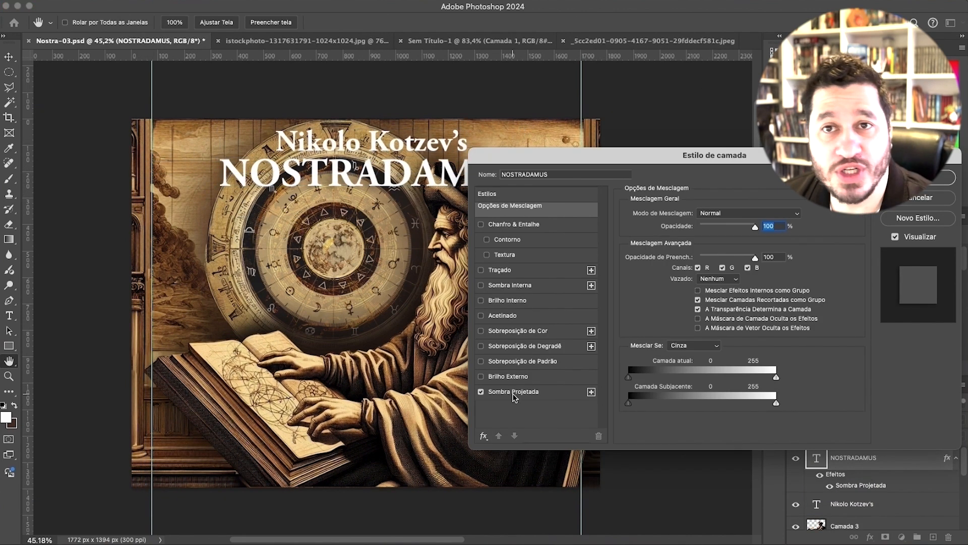
{"action": "left_click_drag", "start_coordinate": [698, 266], "coordinate": [704, 278]}
{"action": "left_click_drag", "start_coordinate": [702, 290], "coordinate": [702, 278]}
{"action": "left_click_drag", "start_coordinate": [711, 231], "coordinate": [725, 232]}
{"action": "left_click", "coordinate": [759, 265]}
{"action": "key", "text": "Up"}
{"action": "key", "text": "Return"}
{"action": "double_click", "coordinate": [884, 487]}
{"action": "double_click", "coordinate": [769, 278]}
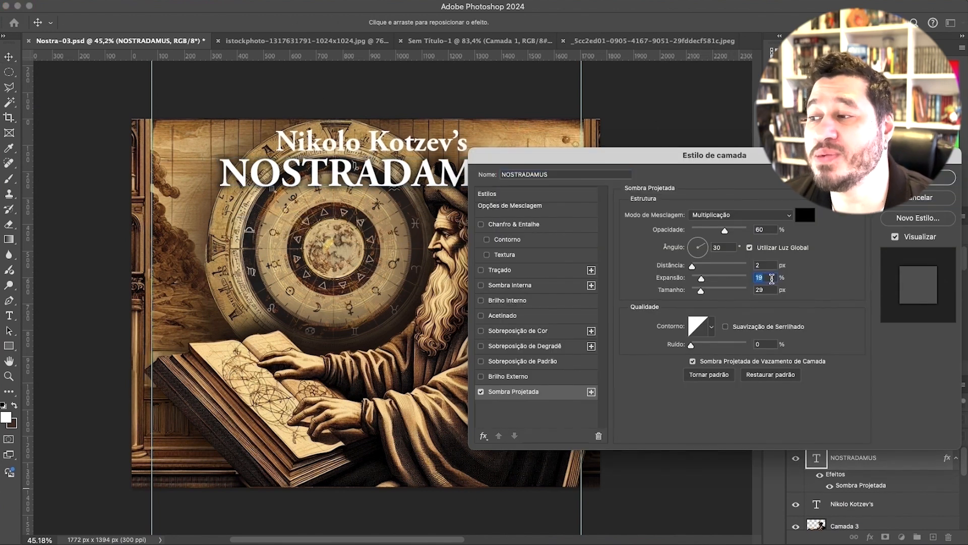
{"action": "key", "text": "Tab"}
{"action": "key", "text": "Return"}
Step: Copy the drop shadow effect from the NOSTRADAMUS layer to the Nikolo Kotzev's layer
{"action": "left_click_drag", "start_coordinate": [931, 479], "coordinate": [932, 508]}
{"action": "key", "text": "super+z"}
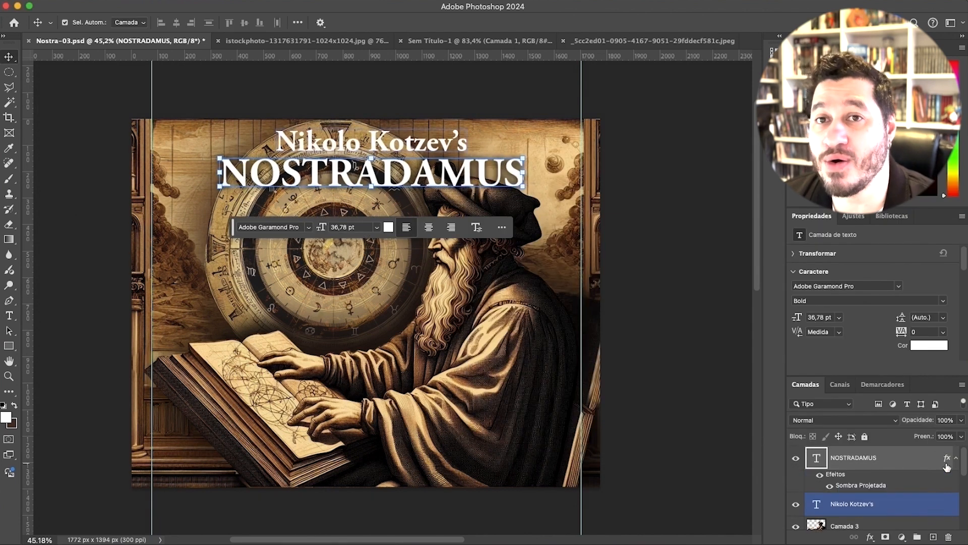
{"action": "left_click_drag", "start_coordinate": [946, 464], "coordinate": [933, 504]}
{"action": "key", "text": "super+z"}
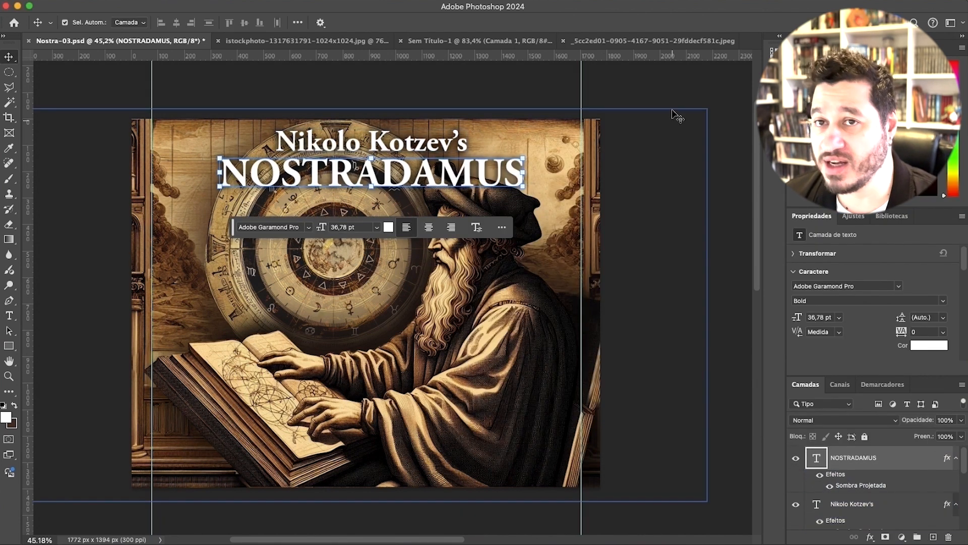
Step: Reduce the font size of the Nikolo Kotzev's title line
{"action": "left_click", "coordinate": [676, 116]}
{"action": "left_click", "coordinate": [887, 504]}
{"action": "left_click", "coordinate": [839, 317]}
{"action": "left_click", "coordinate": [822, 437]}
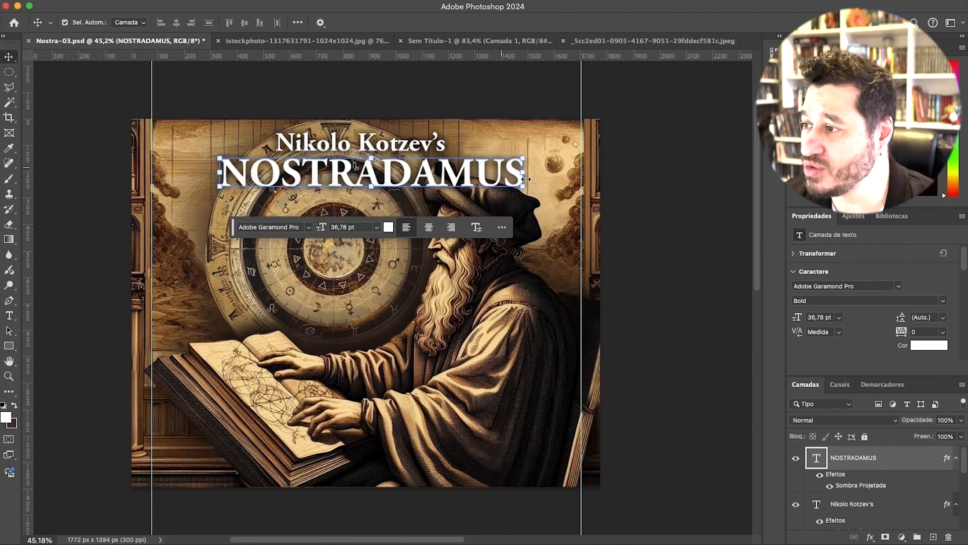
Step: Reduce NOSTRADAMUS to 32 pt and reposition both title lines together over the upper part of the artwork
{"action": "left_click", "coordinate": [367, 177], "text": "shift"}
{"action": "left_click_drag", "start_coordinate": [366, 178], "coordinate": [404, 447]}
{"action": "key", "text": "super+z"}
{"action": "key", "text": "super+z"}
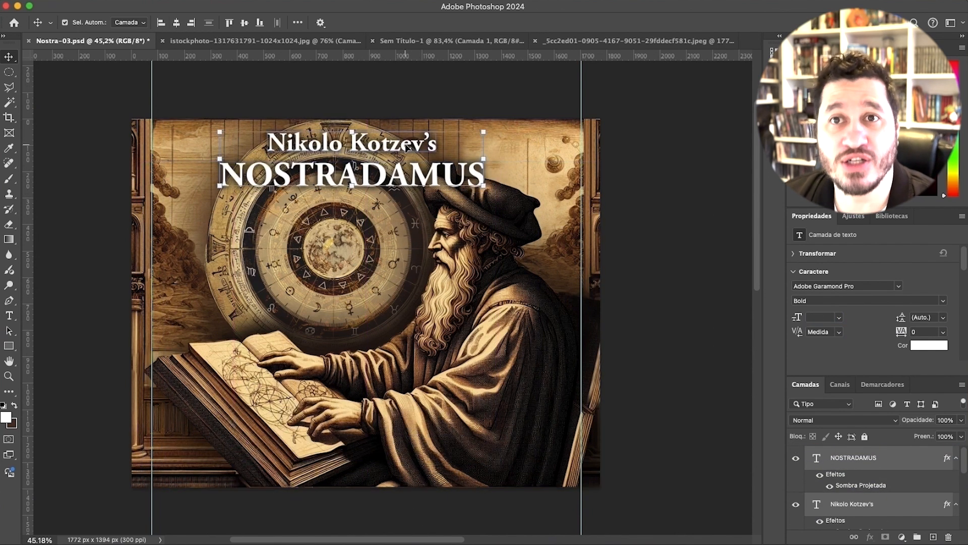
{"action": "left_click_drag", "start_coordinate": [406, 146], "coordinate": [422, 149]}
{"action": "left_click", "coordinate": [691, 87]}
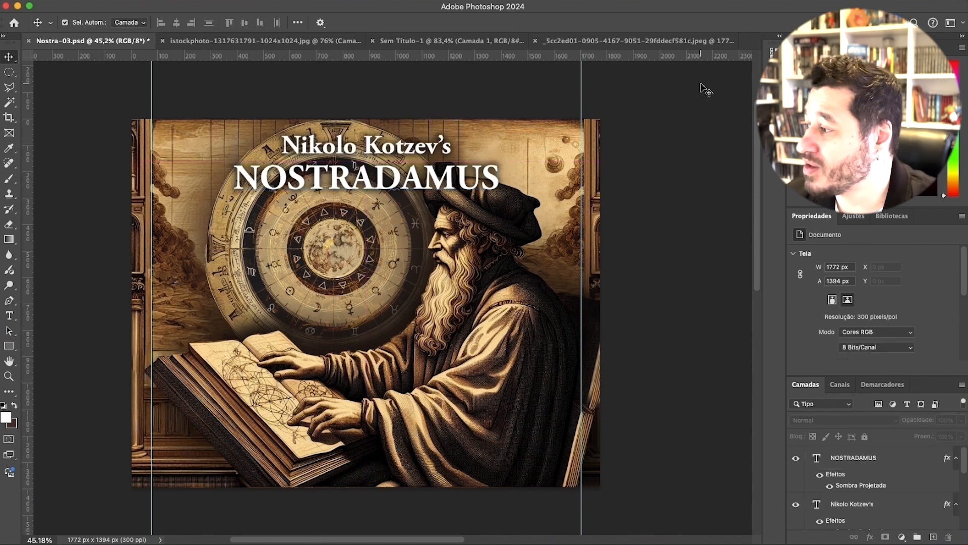
Step: Try moving the figure and wheel layers down together
{"action": "scroll", "coordinate": [869, 484], "scroll_direction": "down", "scroll_amount": 5}
{"action": "left_click", "coordinate": [869, 494]}
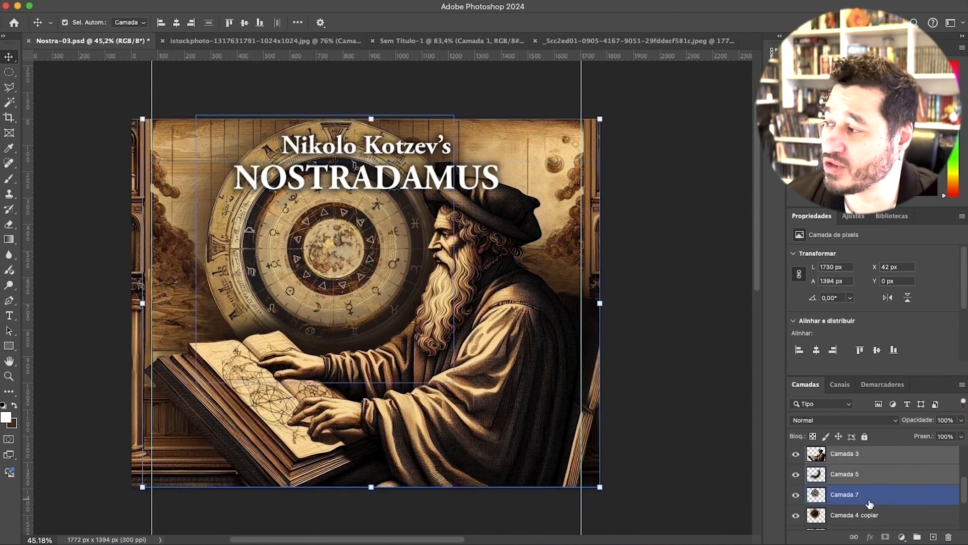
{"action": "scroll", "coordinate": [870, 504], "scroll_direction": "down", "scroll_amount": 3}
{"action": "left_click", "coordinate": [862, 509], "text": "shift"}
{"action": "left_click_drag", "start_coordinate": [371, 303], "coordinate": [371, 323]}
{"action": "key", "text": "super+z"}
Step: Move Camada 3 and Camada 5 together 30 px down, below the title lines
{"action": "left_click", "coordinate": [853, 455]}
{"action": "left_click", "coordinate": [853, 474], "text": "shift"}
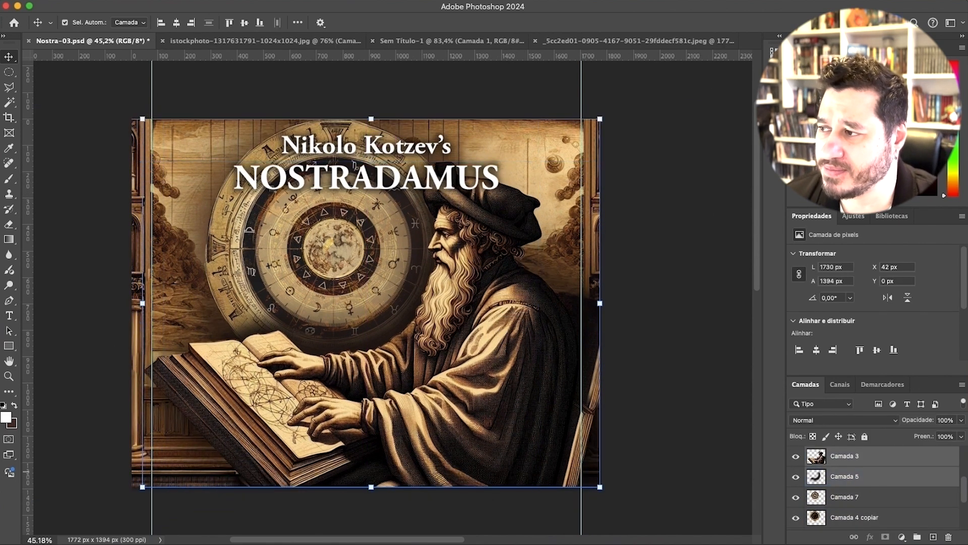
{"action": "key", "text": "shift+Down"}
{"action": "key", "text": "shift+Down"}
{"action": "key", "text": "Down"}
{"action": "key", "text": "Down"}
{"action": "key", "text": "Down"}
{"action": "key", "text": "Down"}
{"action": "key", "text": "Down"}
{"action": "key", "text": "Down"}
{"action": "key", "text": "Down"}
{"action": "key", "text": "Down"}
{"action": "key", "text": "Down"}
{"action": "key", "text": "Down"}
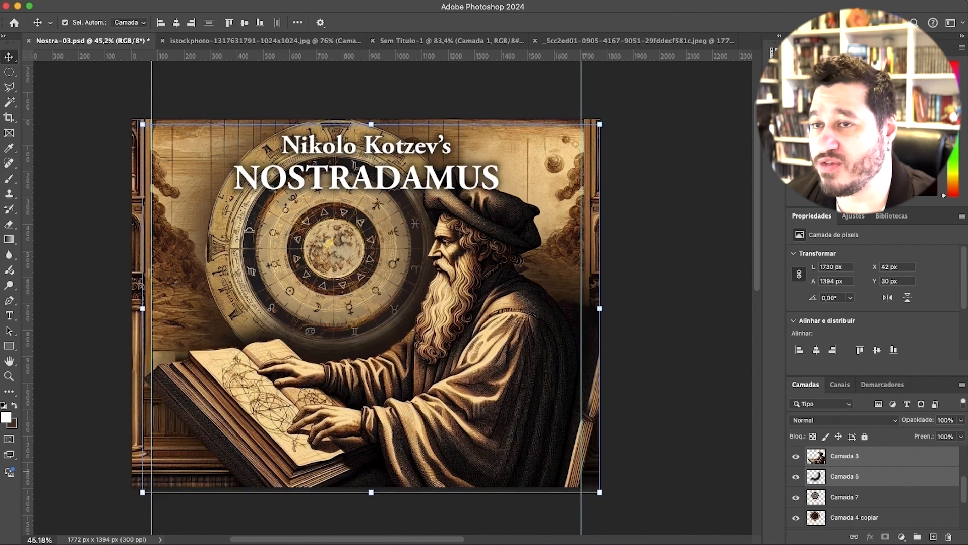
{"action": "left_click", "coordinate": [680, 273]}
Step: Create a new layer above the titles and set a dark foreground colour for the Brush tool
{"action": "key", "text": "super+alt+shift+n"}
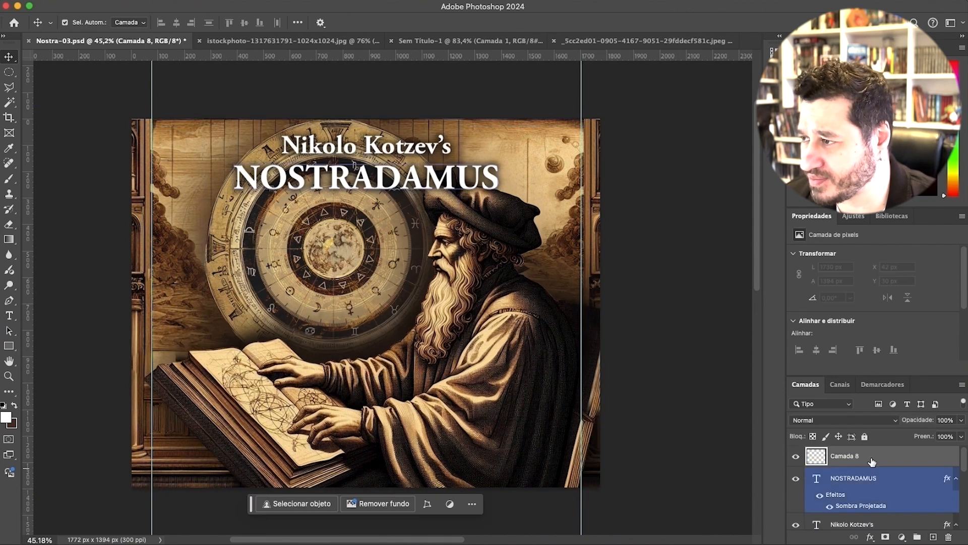
{"action": "key", "text": "b"}
{"action": "left_click", "coordinate": [14, 405]}
{"action": "left_click", "coordinate": [6, 417]}
{"action": "left_click", "coordinate": [361, 337]}
{"action": "left_click", "coordinate": [525, 210]}
Step: Choose a rough-edged brush from the dry media presets
{"action": "left_click", "coordinate": [83, 23]}
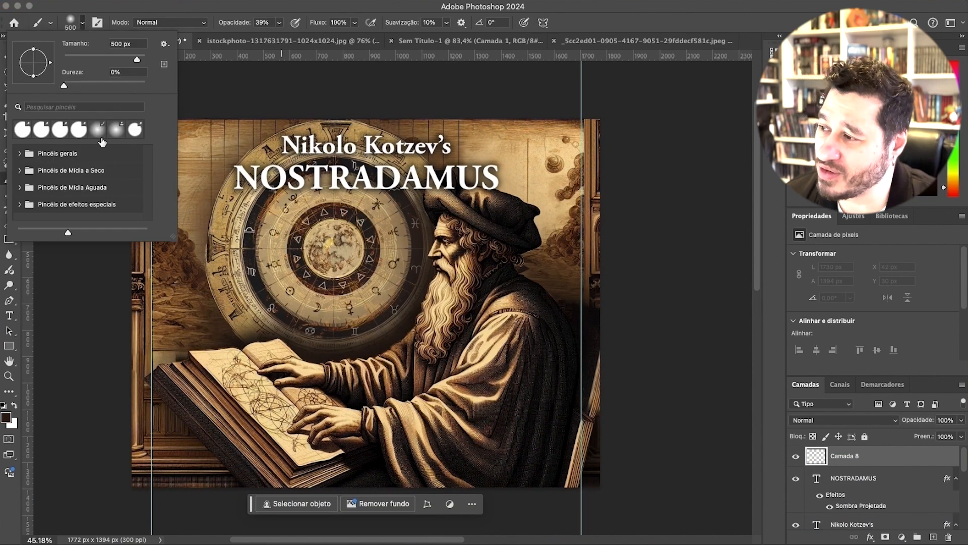
{"action": "scroll", "coordinate": [163, 142], "scroll_direction": "up", "scroll_amount": 2}
{"action": "left_click", "coordinate": [24, 153]}
{"action": "scroll", "coordinate": [86, 187], "scroll_direction": "down", "scroll_amount": 3}
{"action": "scroll", "coordinate": [91, 166], "scroll_direction": "up", "scroll_amount": 3}
{"action": "left_click", "coordinate": [24, 153]}
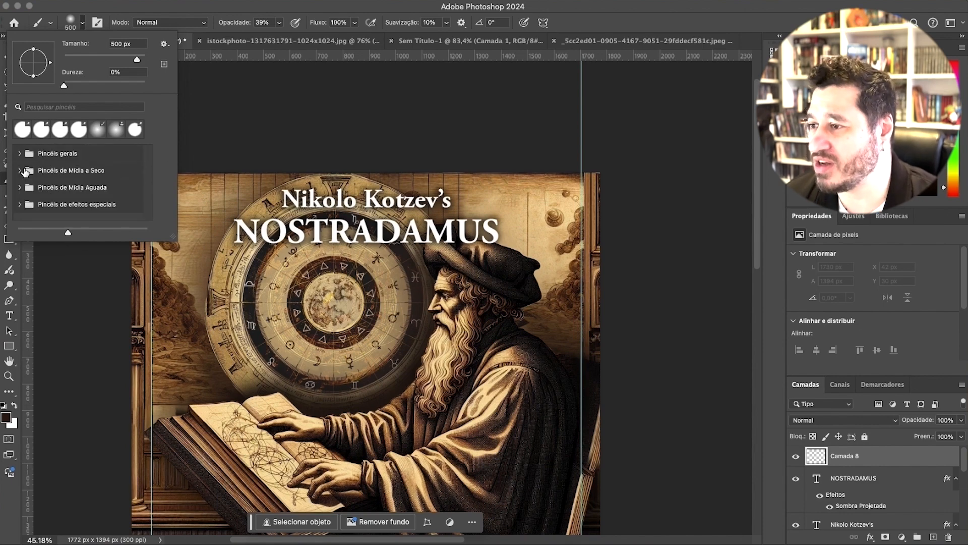
{"action": "left_click", "coordinate": [25, 173]}
{"action": "scroll", "coordinate": [80, 187], "scroll_direction": "down", "scroll_amount": 2}
{"action": "left_click", "coordinate": [81, 202]}
Step: Paint dark shading around the artwork's edges on Camada 8 with a 300 px brush at 37% opacity
{"action": "left_click", "coordinate": [244, 123]}
{"action": "key", "text": "bracketright"}
{"action": "key", "text": "bracketright"}
{"action": "key", "text": "bracketright"}
{"action": "key", "text": "bracketright"}
{"action": "key", "text": "bracketright"}
{"action": "key", "text": "bracketright"}
{"action": "key", "text": "bracketright"}
{"action": "key", "text": "bracketright"}
{"action": "key", "text": "bracketright"}
{"action": "key", "text": "bracketright"}
{"action": "key", "text": "3"}
{"action": "key", "text": "7"}
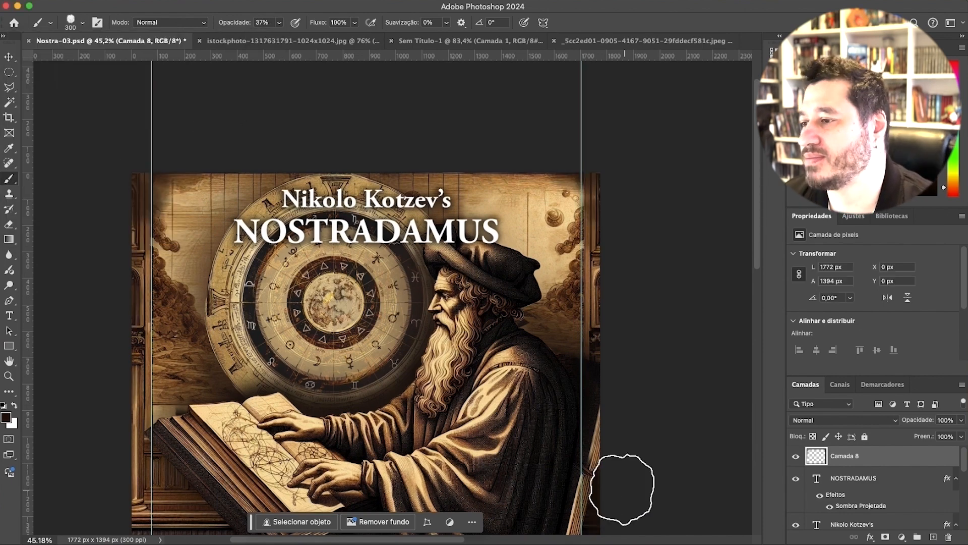
{"action": "scroll", "coordinate": [200, 501], "scroll_direction": "down", "scroll_amount": 5}
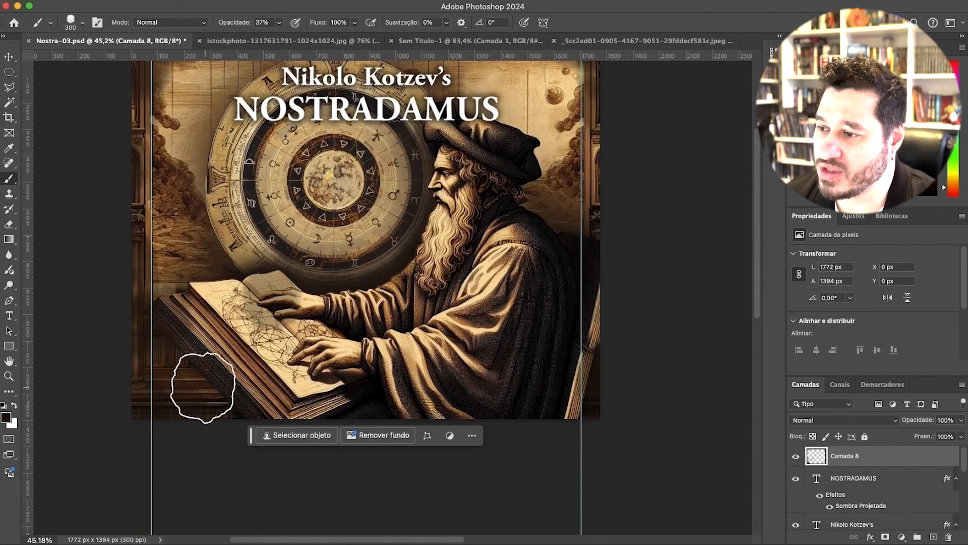
{"action": "scroll", "coordinate": [603, 388], "scroll_direction": "up", "scroll_amount": 7}
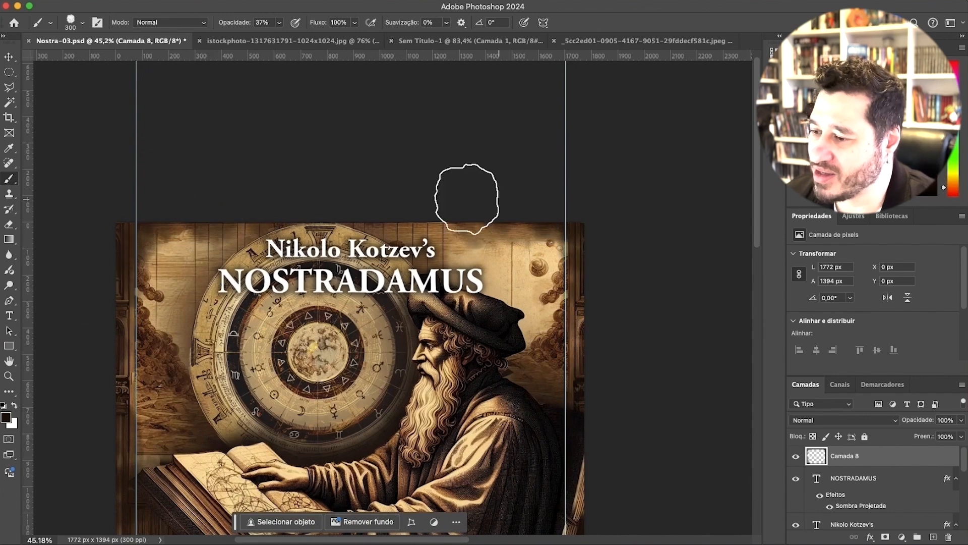
{"action": "scroll", "coordinate": [564, 437], "scroll_direction": "down", "scroll_amount": 6}
{"action": "scroll", "coordinate": [152, 429], "scroll_direction": "up", "scroll_amount": 4}
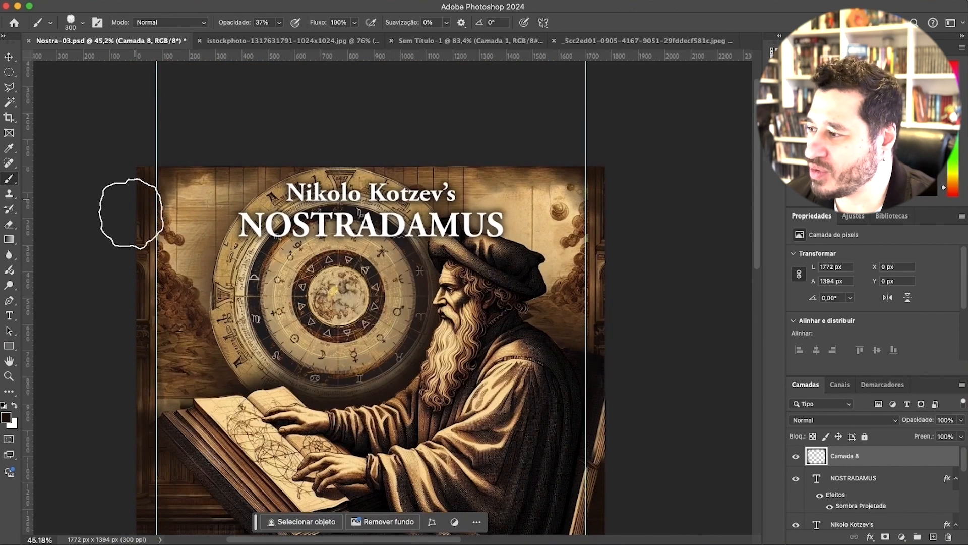
Step: Select the strip outside the left guide with a rectangular selection and darken it with the brush
{"action": "key", "text": "m"}
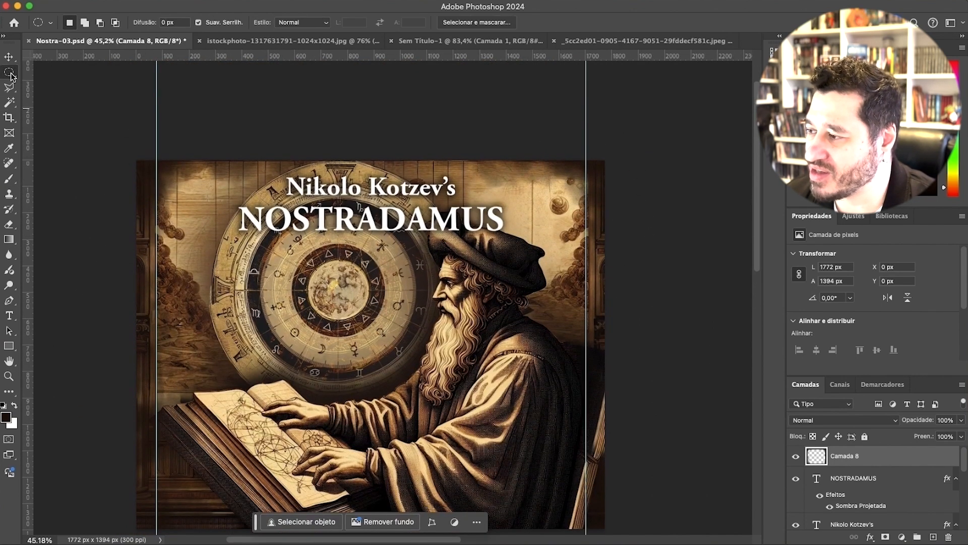
{"action": "left_click_drag", "start_coordinate": [137, 166], "coordinate": [158, 431]}
{"action": "key", "text": "b"}
{"action": "scroll", "coordinate": [141, 227], "scroll_direction": "up", "scroll_amount": 2}
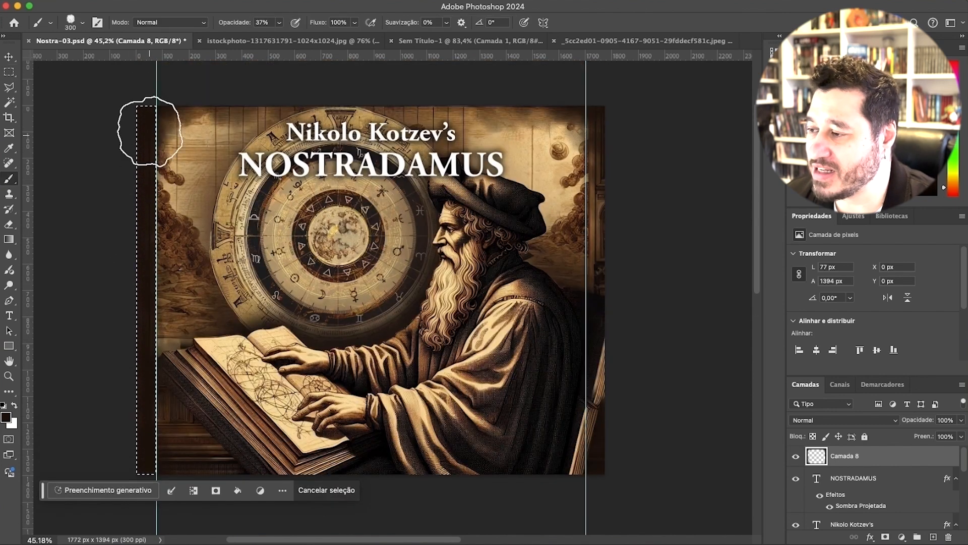
{"action": "key", "text": "super+d"}
Step: Select the strip outside the right guide and paint it dark along its full height
{"action": "key", "text": "m"}
{"action": "left_click_drag", "start_coordinate": [586, 100], "coordinate": [613, 479]}
{"action": "key", "text": "b"}
{"action": "left_click_drag", "start_coordinate": [609, 131], "coordinate": [608, 449]}
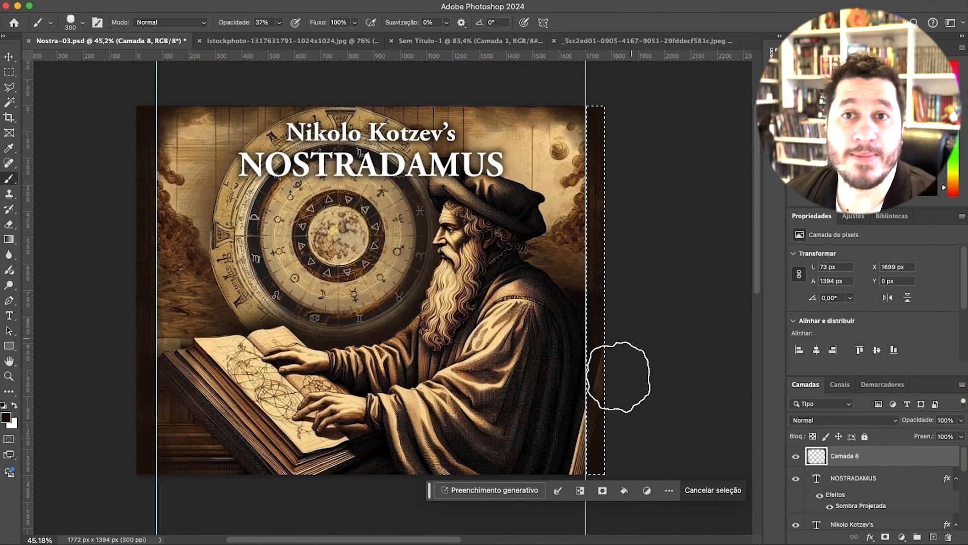
Step: Set the foreground colour to black, clear the selection, and refine the dark edge shading with a 125 px brush
{"action": "left_click", "coordinate": [6, 417]}
{"action": "left_click", "coordinate": [534, 209]}
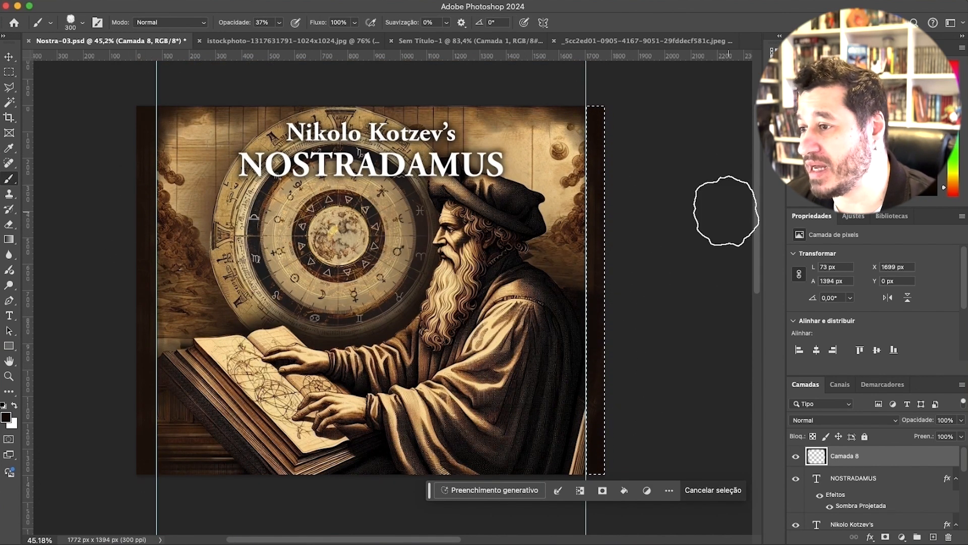
{"action": "key", "text": "ctrl+d"}
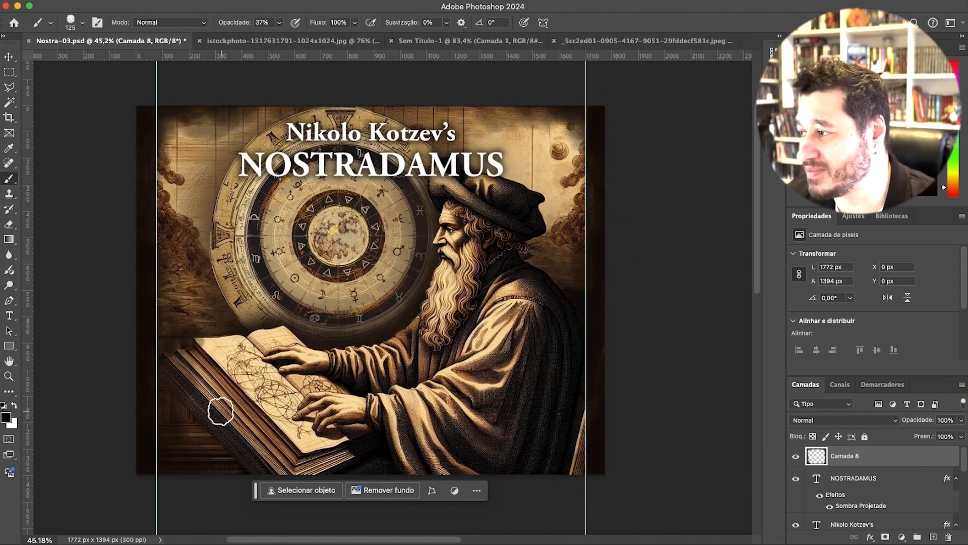
{"action": "scroll", "coordinate": [359, 367], "scroll_direction": "down", "scroll_amount": 2}
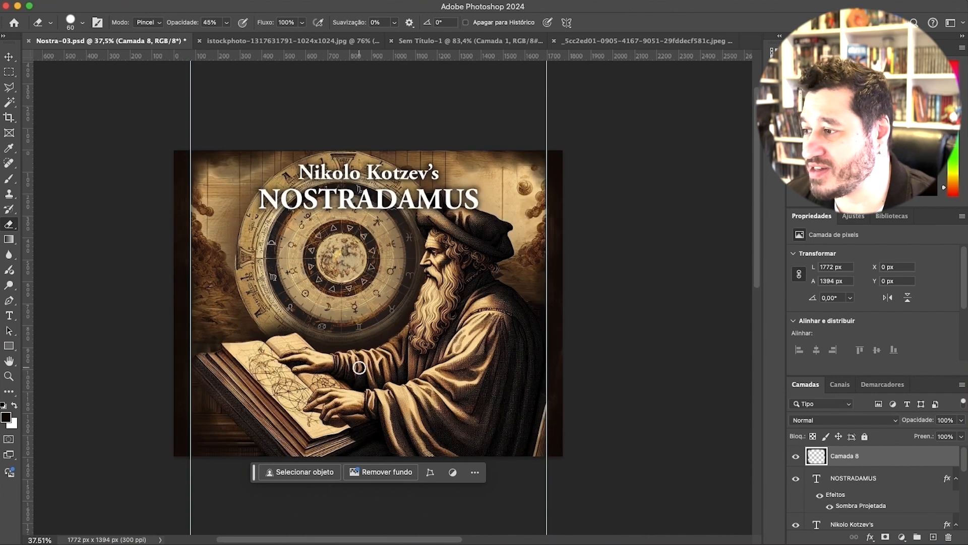
{"action": "key", "text": "v"}
{"action": "left_click", "coordinate": [104, 112]}
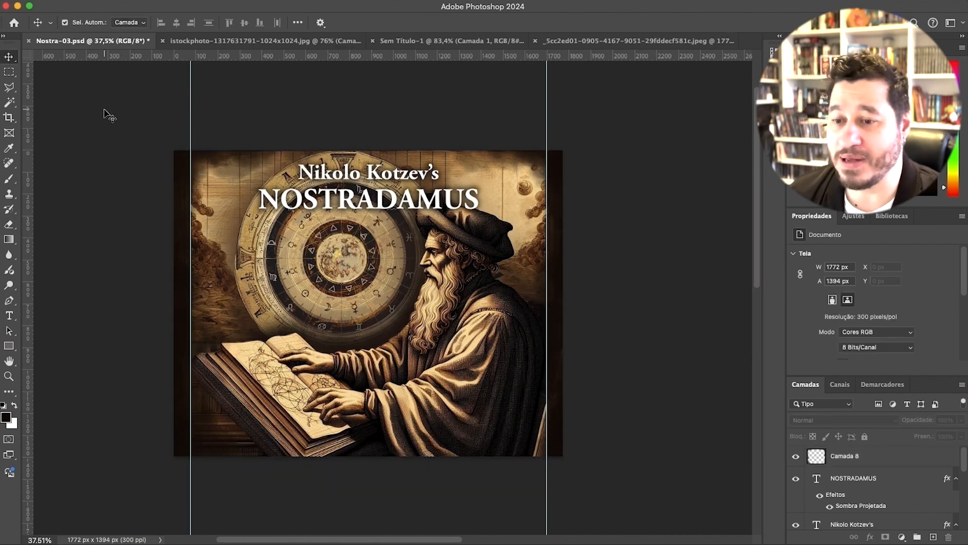
Step: Move Camada 0 to the top of the layer stack
{"action": "scroll", "coordinate": [873, 484], "scroll_direction": "down", "scroll_amount": 3}
{"action": "left_click", "coordinate": [873, 459]}
{"action": "left_click", "coordinate": [852, 519]}
{"action": "left_click_drag", "start_coordinate": [860, 519], "coordinate": [860, 449]}
Step: Delete the area of Camada 0 between the two guides, keeping only the black spine strips with their text
{"action": "left_click", "coordinate": [9, 71]}
{"action": "left_click_drag", "start_coordinate": [191, 150], "coordinate": [550, 492]}
{"action": "key", "text": "Delete"}
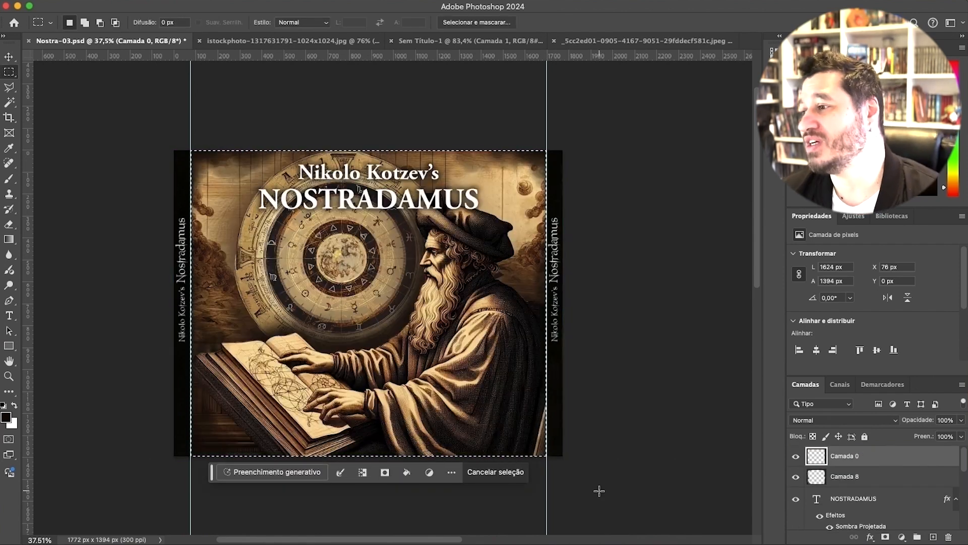
{"action": "key", "text": "super+d"}
{"action": "key", "text": "v"}
{"action": "left_click", "coordinate": [119, 283]}
{"action": "left_click", "coordinate": [182, 262]}
{"action": "left_click", "coordinate": [688, 143]}
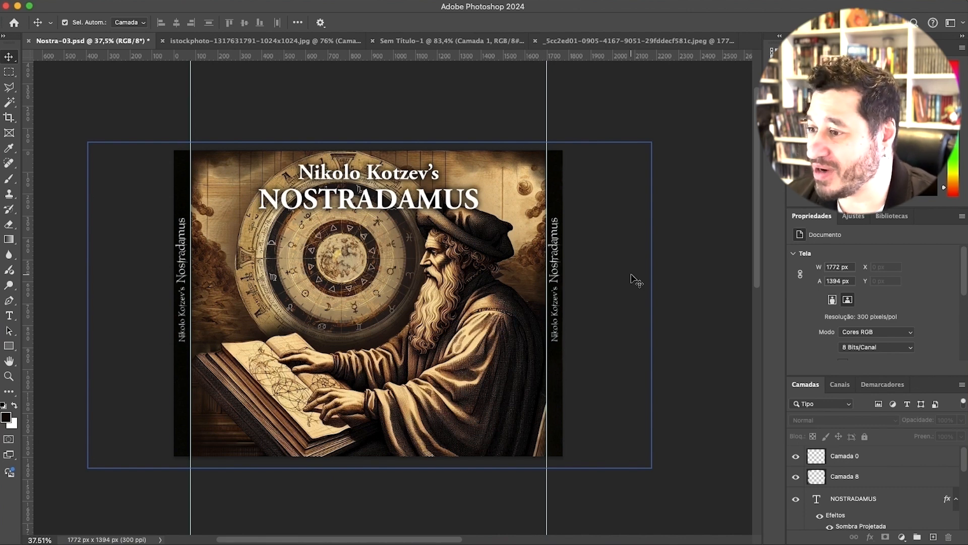
Step: Soften the shading on Camada 8 near the left spine and book with a soft 60 px eraser at 36% opacity
{"action": "left_click", "coordinate": [848, 477]}
{"action": "key", "text": "e"}
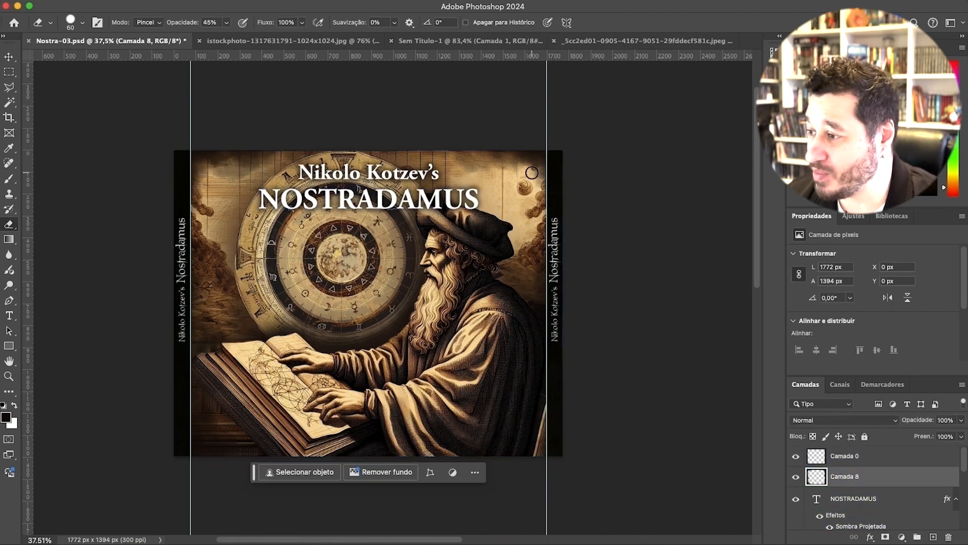
{"action": "left_click", "coordinate": [76, 22]}
{"action": "scroll", "coordinate": [76, 166], "scroll_direction": "down", "scroll_amount": 3}
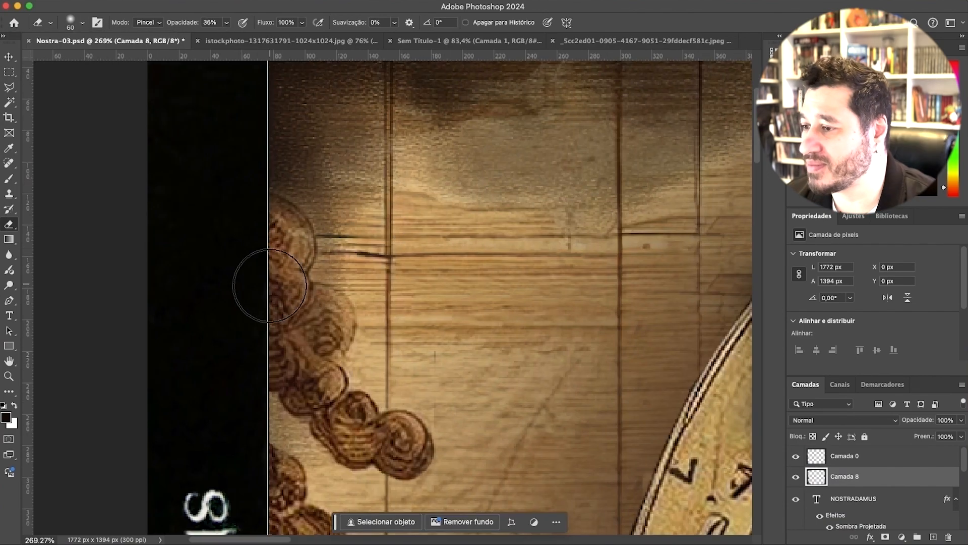
{"action": "scroll", "coordinate": [475, 244], "scroll_direction": "down", "scroll_amount": 4}
{"action": "left_click_drag", "start_coordinate": [415, 227], "coordinate": [292, 158]}
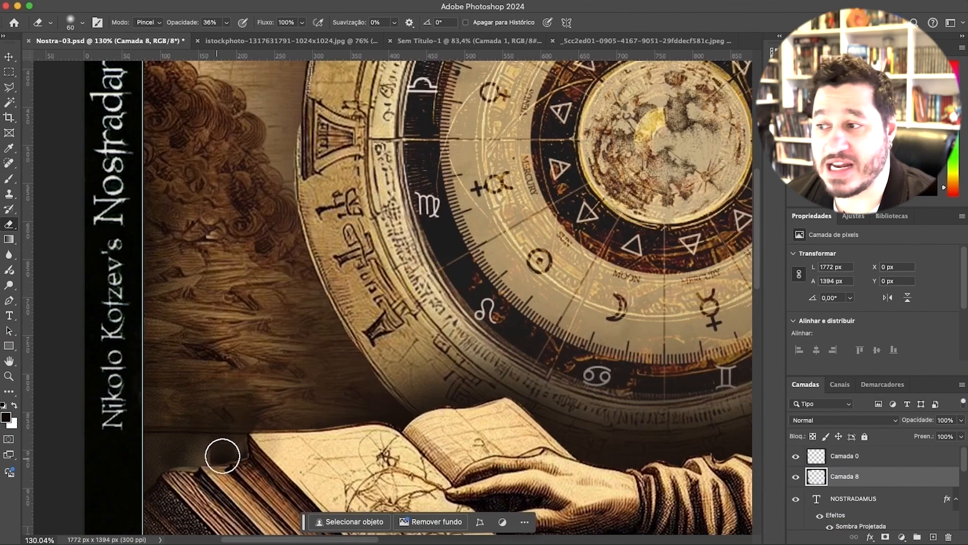
{"action": "scroll", "coordinate": [317, 442], "scroll_direction": "down", "scroll_amount": 6}
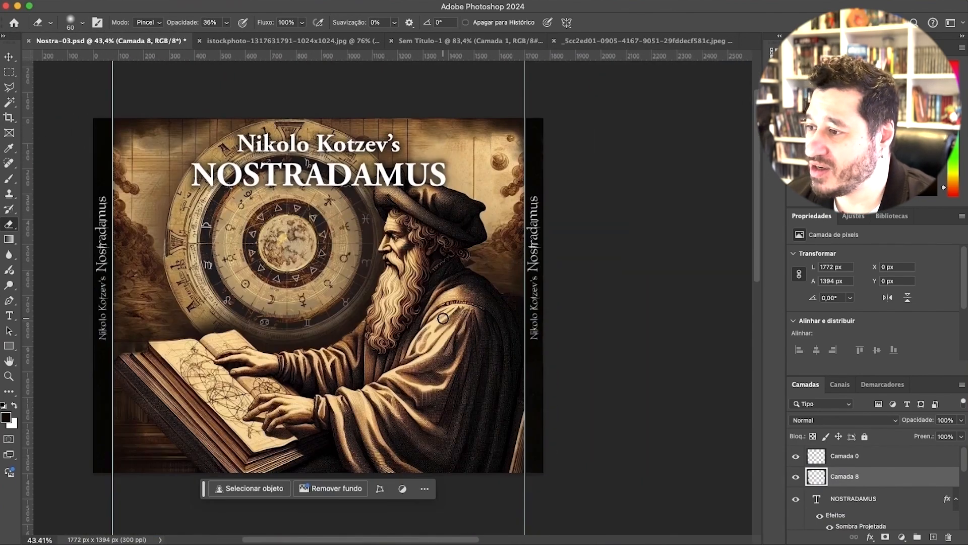
{"action": "left_click", "coordinate": [9, 57]}
{"action": "left_click", "coordinate": [686, 190]}
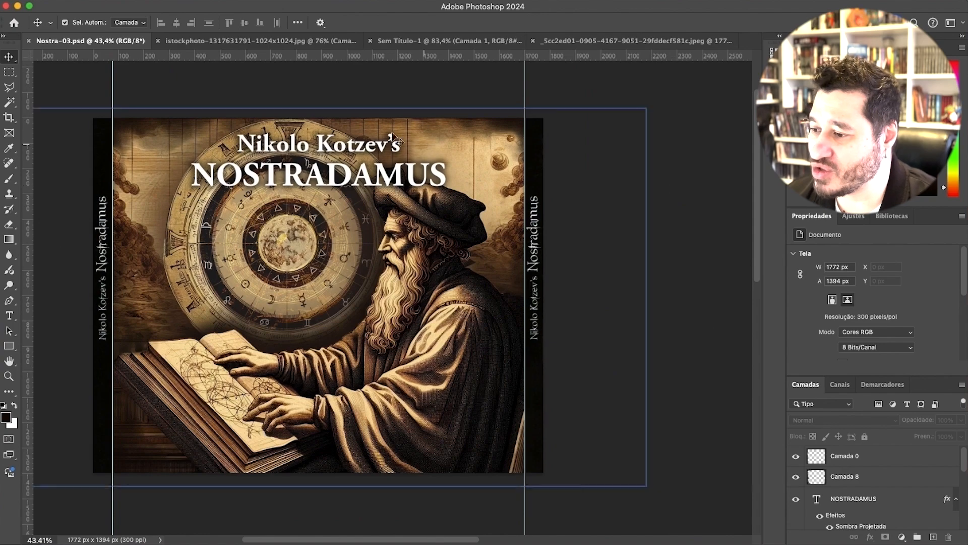
Step: Set the Nikolo Kotzev's line to 20 pt and recentre it above NOSTRADAMUS
{"action": "left_click", "coordinate": [394, 142]}
{"action": "double_click", "coordinate": [813, 318]}
{"action": "type", "text": "20"}
{"action": "key", "text": "Return"}
{"action": "left_click_drag", "start_coordinate": [348, 145], "coordinate": [361, 145]}
Step: Enlarge the first N and the last S of the NOSTRADAMUS title relative to its other letters
{"action": "double_click", "coordinate": [218, 170]}
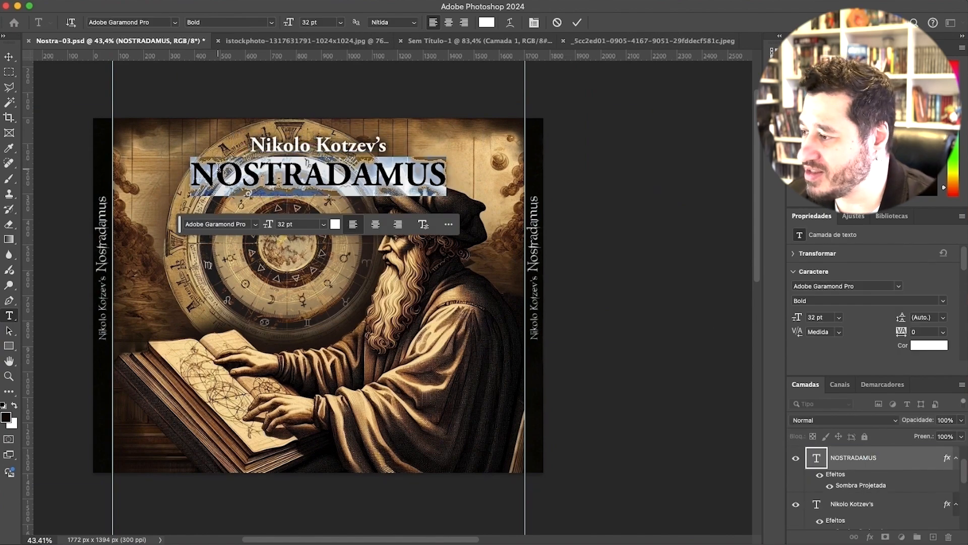
{"action": "key", "text": "Escape"}
{"action": "scroll", "coordinate": [313, 182], "scroll_direction": "up", "scroll_amount": 7}
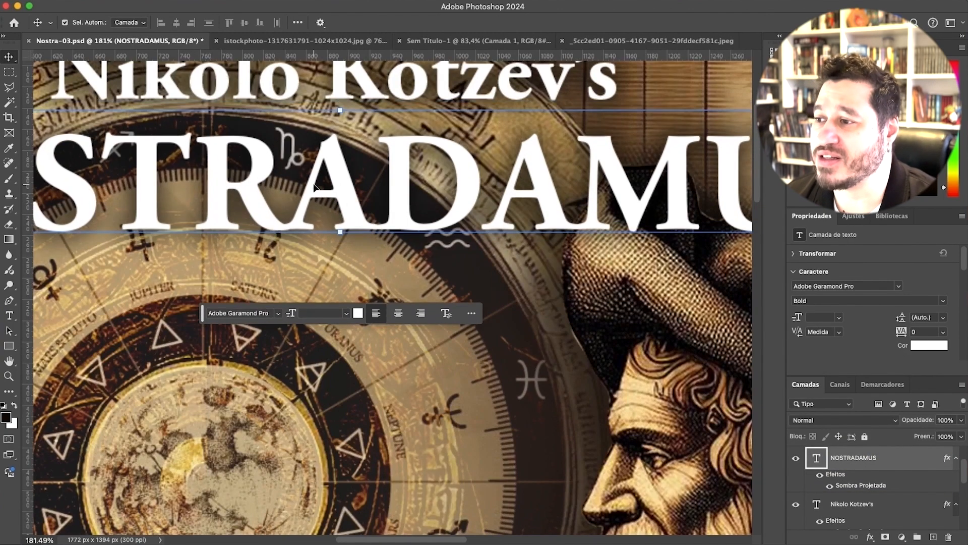
{"action": "scroll", "coordinate": [314, 187], "scroll_direction": "down", "scroll_amount": 8}
Step: Centre both title lines horizontally on the artwork and group them
{"action": "left_click_drag", "start_coordinate": [505, 130], "coordinate": [467, 173]}
{"action": "left_click", "coordinate": [177, 22]}
{"action": "key", "text": "super+g"}
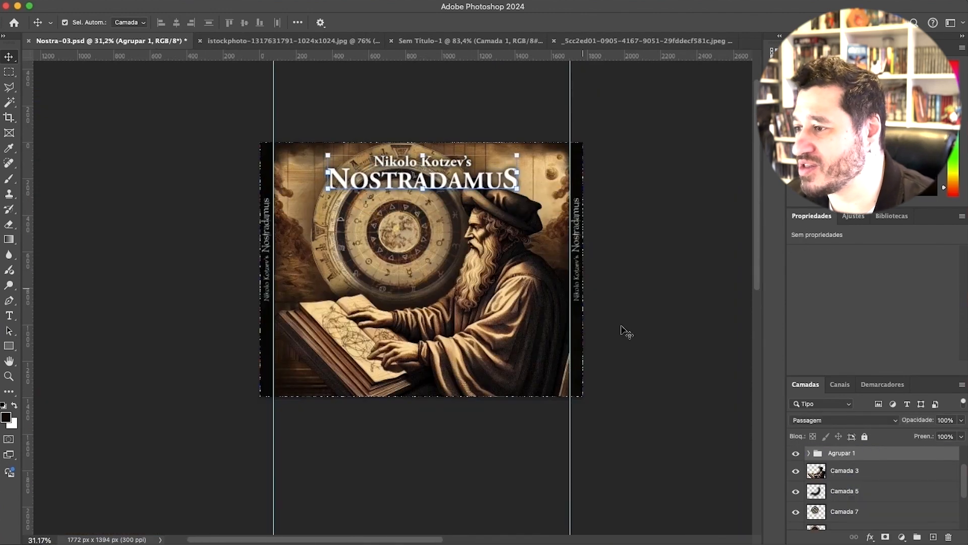
{"action": "left_click", "coordinate": [427, 164]}
{"action": "left_click", "coordinate": [808, 494]}
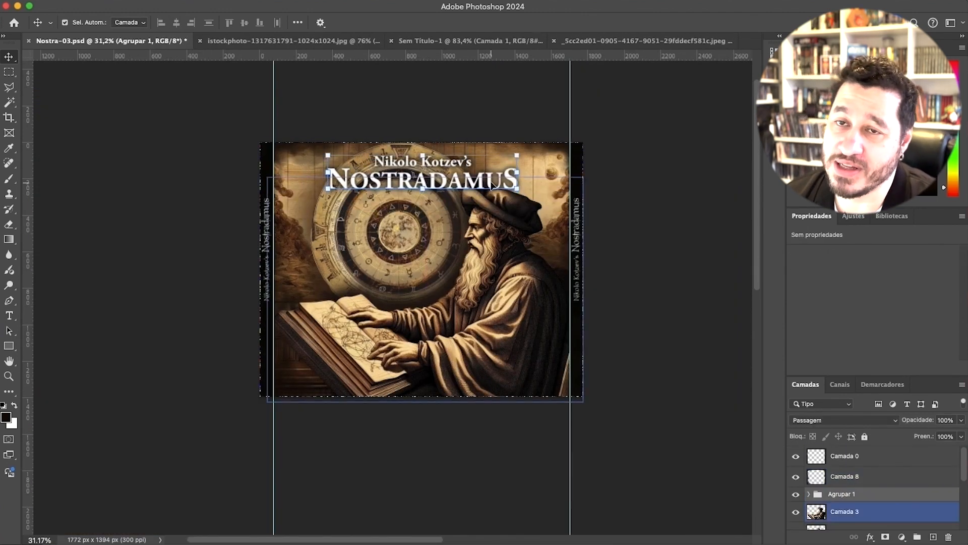
Step: Deselect the title group and save the document
{"action": "left_click", "coordinate": [612, 171]}
{"action": "left_click_drag", "start_coordinate": [612, 171], "coordinate": [536, 177]}
{"action": "key", "text": "super+s"}
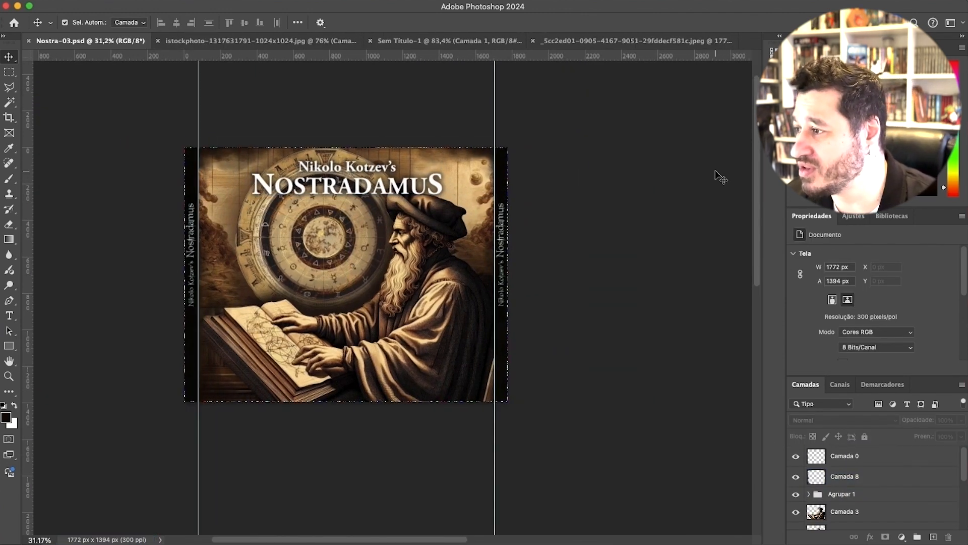
Step: Deepen the shadows of the figure on Camada 3 with Levels by raising the black input point slightly
{"action": "scroll", "coordinate": [652, 327], "scroll_direction": "down", "scroll_amount": 5}
{"action": "scroll", "coordinate": [651, 327], "scroll_direction": "up", "scroll_amount": 4}
{"action": "scroll", "coordinate": [850, 494], "scroll_direction": "down", "scroll_amount": 2}
{"action": "left_click", "coordinate": [849, 495]}
{"action": "left_click", "coordinate": [849, 474]}
{"action": "key", "text": "super+l"}
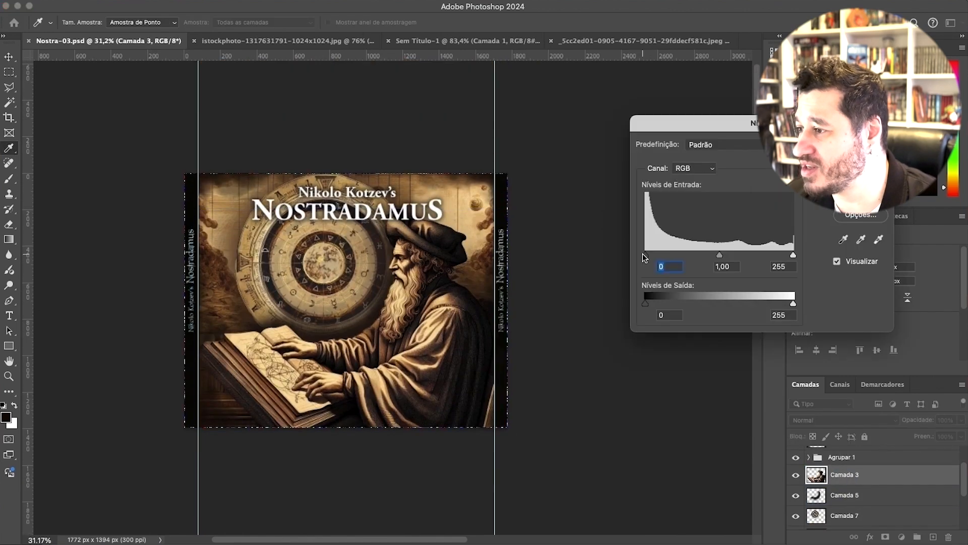
{"action": "left_click_drag", "start_coordinate": [645, 255], "coordinate": [650, 255]}
{"action": "left_click", "coordinate": [721, 256]}
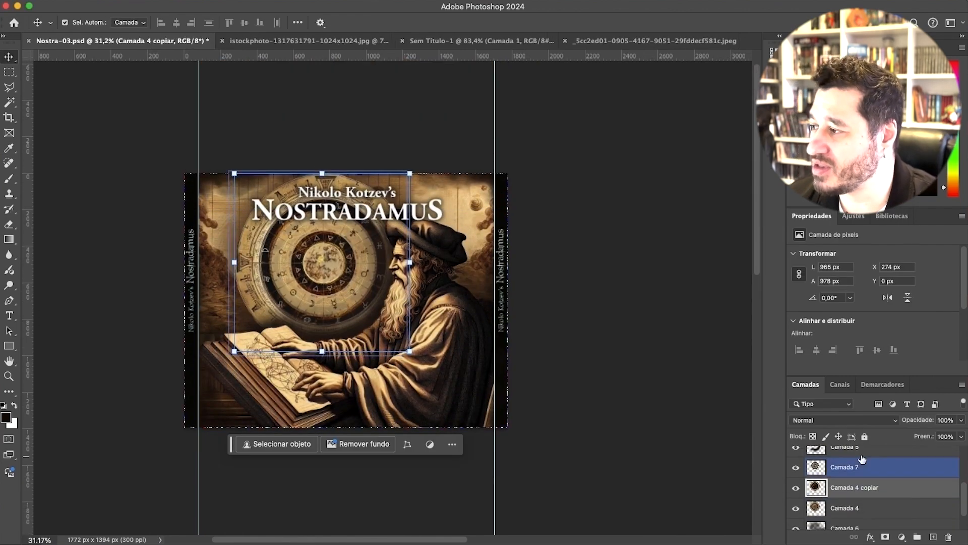
Step: Darken Camada 4 copiar with Levels by raising the black input point and lowering the midtones
{"action": "key", "text": "super+l"}
{"action": "left_click_drag", "start_coordinate": [646, 254], "coordinate": [651, 255]}
{"action": "left_click_drag", "start_coordinate": [719, 255], "coordinate": [727, 259]}
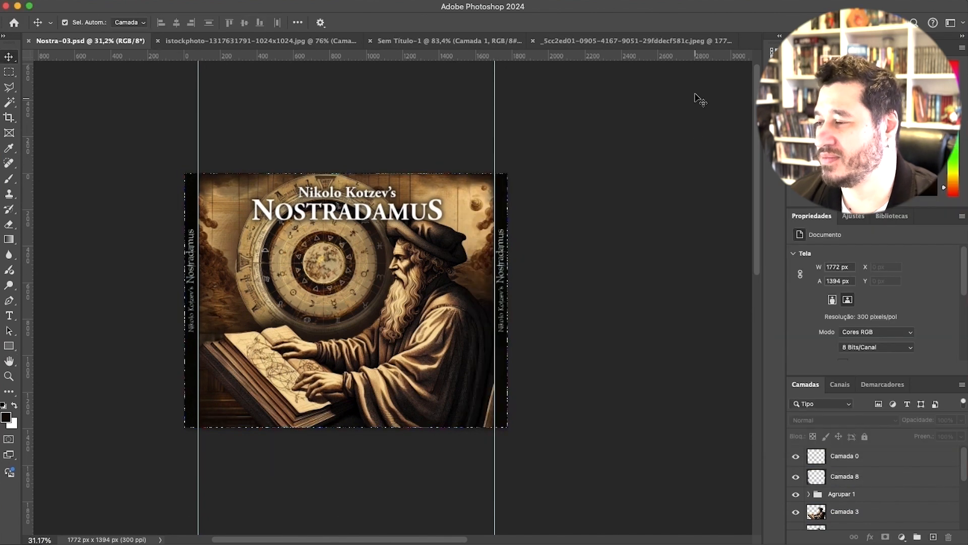
Step: Duplicate the title group Agrupar 1 and clear the layer styles of both text lines in the copy
{"action": "left_click_drag", "start_coordinate": [852, 494], "coordinate": [933, 536]}
{"action": "left_click", "coordinate": [809, 494]}
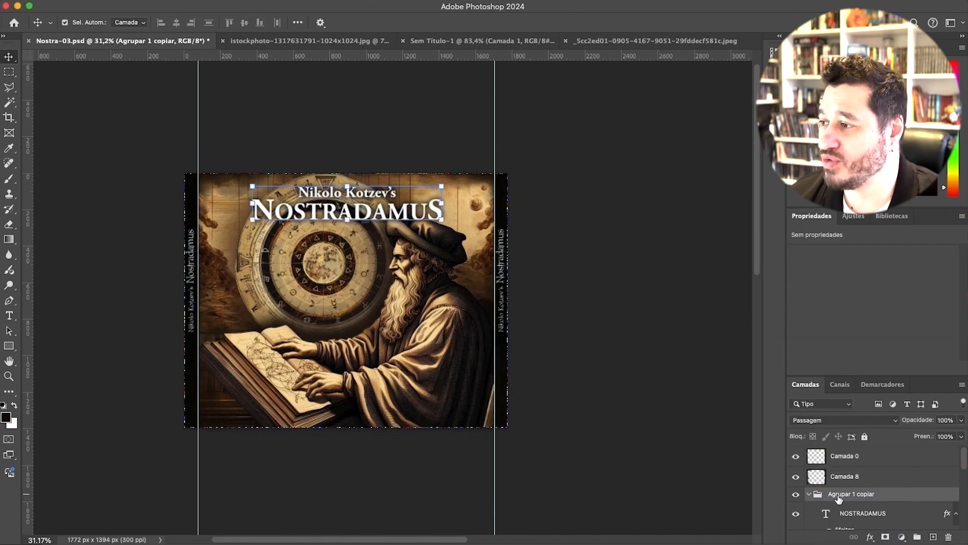
{"action": "scroll", "coordinate": [839, 500], "scroll_direction": "down", "scroll_amount": 3}
{"action": "left_click", "coordinate": [867, 461]}
{"action": "left_click", "coordinate": [858, 507], "text": "shift"}
{"action": "right_click", "coordinate": [851, 507]}
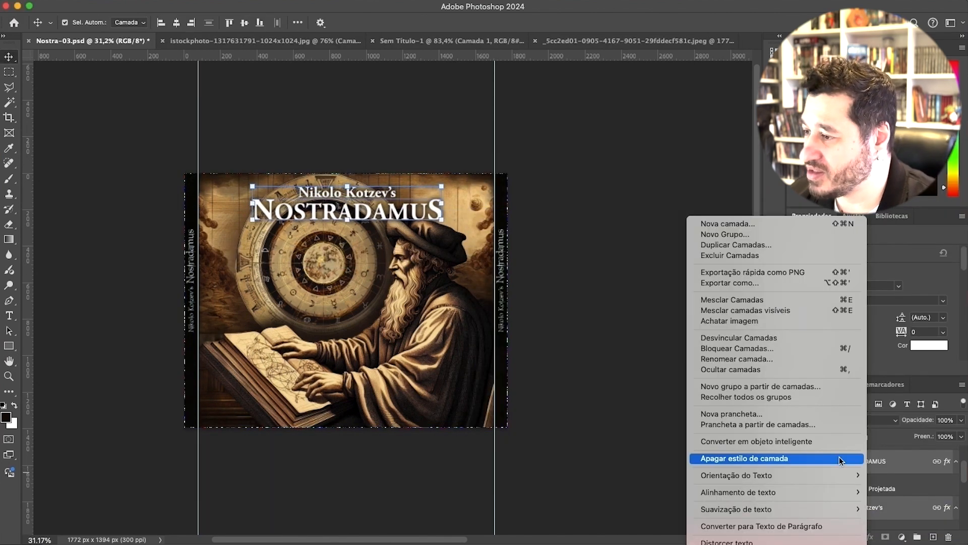
{"action": "left_click", "coordinate": [837, 458]}
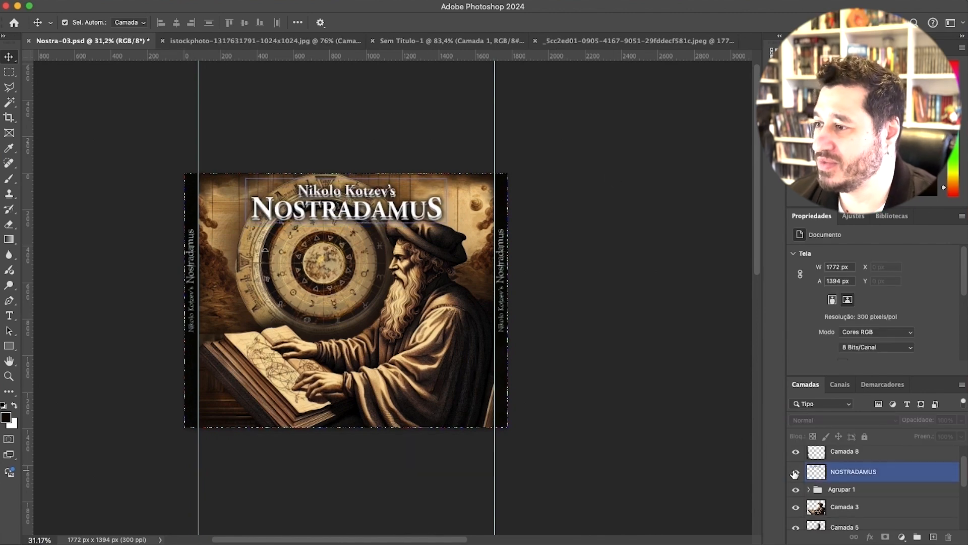
Step: Select the dark wheel layer Camada 4 copiar and choose the Clone Stamp for retouching it
{"action": "scroll", "coordinate": [401, 328], "scroll_direction": "up", "scroll_amount": 5}
{"action": "left_click_drag", "start_coordinate": [401, 328], "coordinate": [402, 329]}
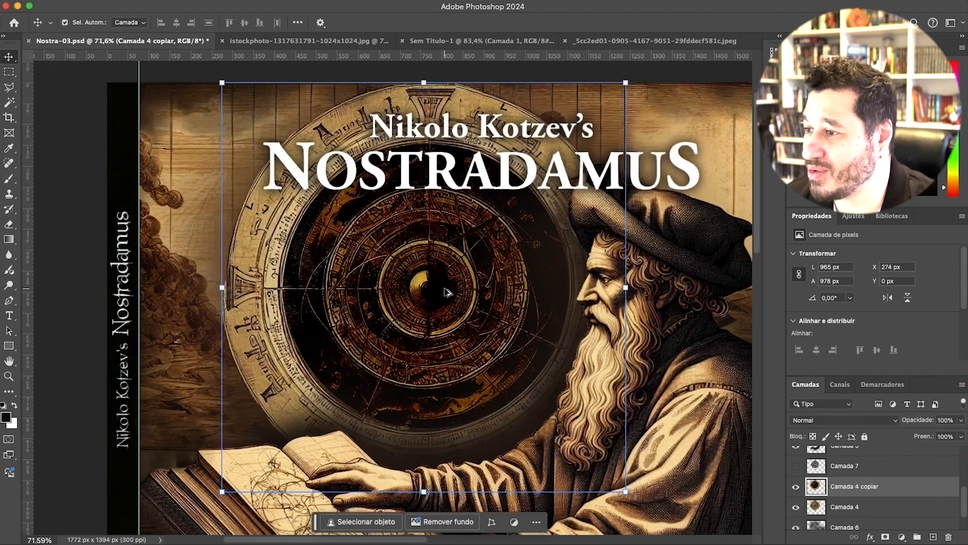
{"action": "key", "text": "s"}
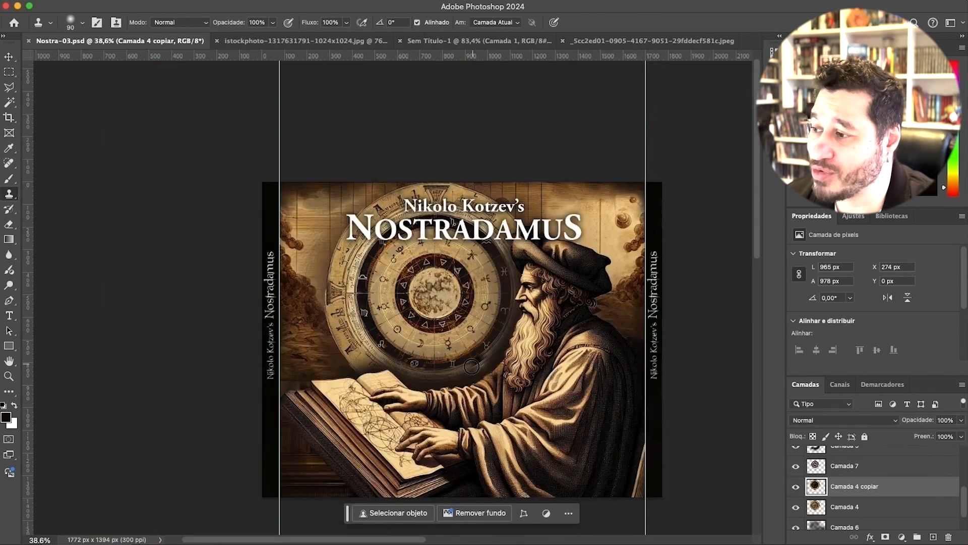
Step: Raise the black input level of Camada 5 strongly with Levels and save the document
{"action": "left_click", "coordinate": [850, 465]}
{"action": "key", "text": "super+l"}
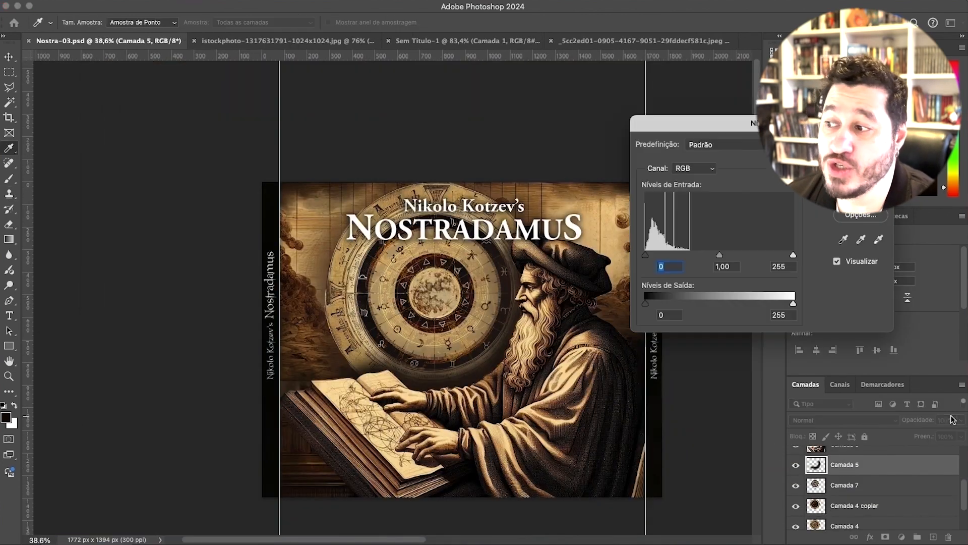
{"action": "left_click_drag", "start_coordinate": [646, 254], "coordinate": [692, 263]}
{"action": "left_click", "coordinate": [856, 151]}
{"action": "key", "text": "super+s"}
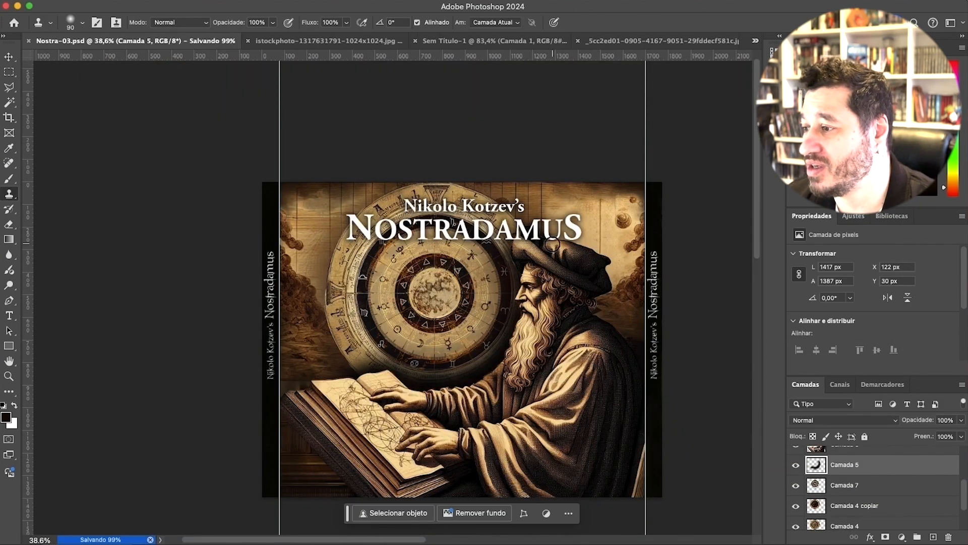
Step: Paint over the bright lines behind the planet symbols on Camada 4 copiar with a soft 50 px brush at 37% opacity
{"action": "left_click", "coordinate": [796, 485]}
{"action": "left_click", "coordinate": [796, 485]}
{"action": "left_click", "coordinate": [855, 505]}
{"action": "scroll", "coordinate": [455, 261], "scroll_direction": "up", "scroll_amount": 8}
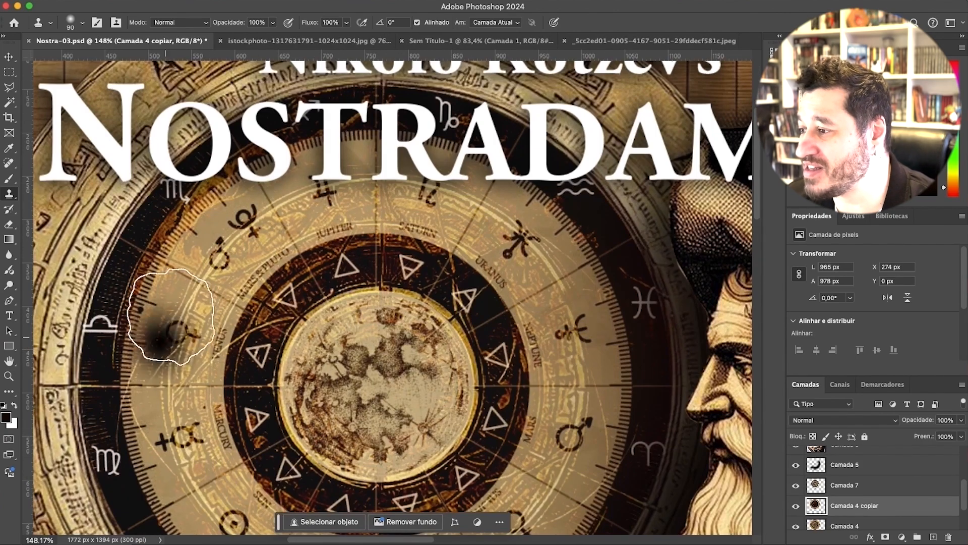
{"action": "key", "text": "b"}
{"action": "scroll", "coordinate": [546, 440], "scroll_direction": "down", "scroll_amount": 2}
{"action": "scroll", "coordinate": [547, 440], "scroll_direction": "down", "scroll_amount": 2}
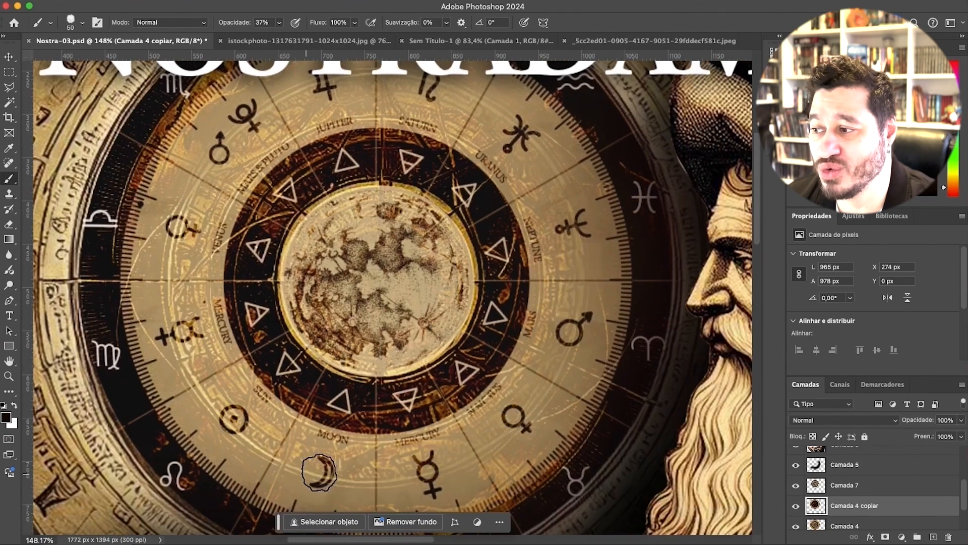
{"action": "scroll", "coordinate": [123, 239], "scroll_direction": "down", "scroll_amount": 4}
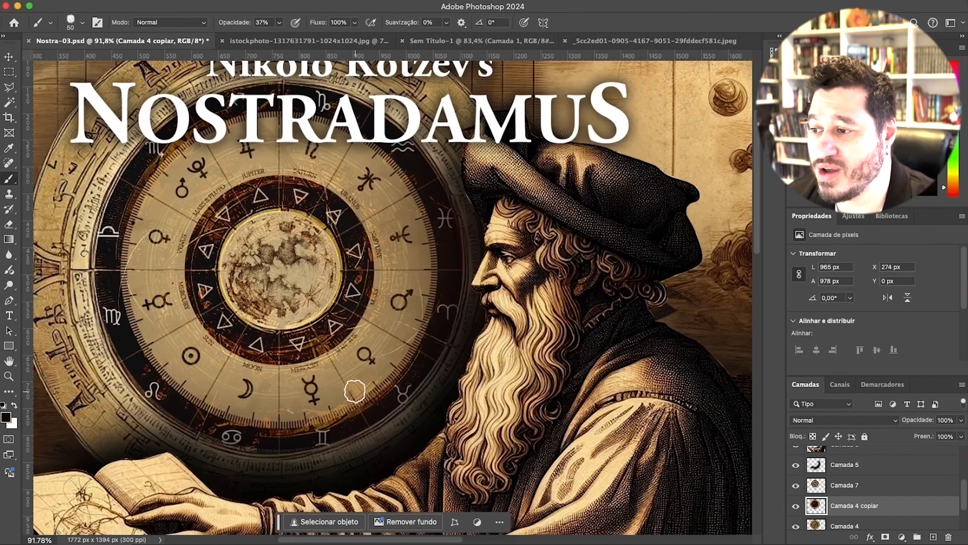
{"action": "scroll", "coordinate": [238, 347], "scroll_direction": "up", "scroll_amount": 1}
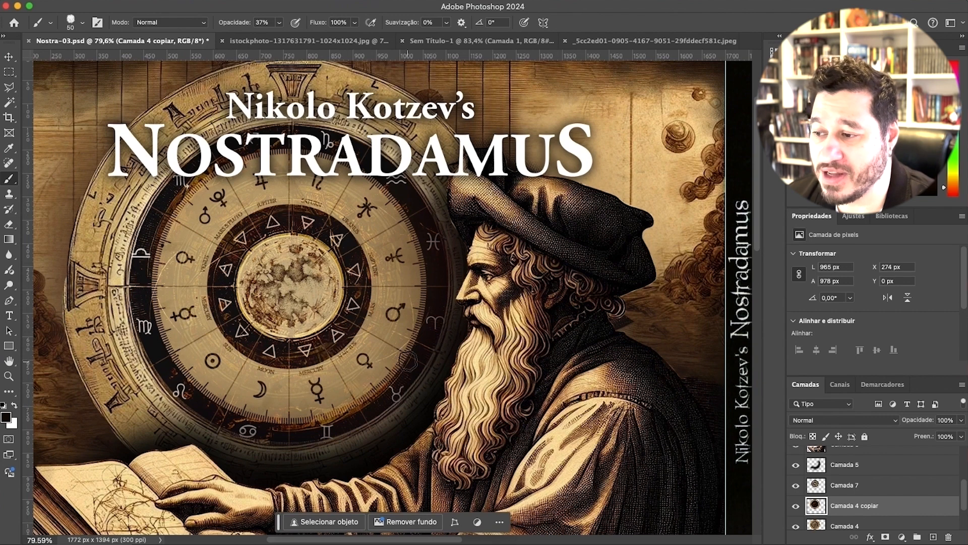
{"action": "scroll", "coordinate": [192, 391], "scroll_direction": "down", "scroll_amount": 2}
{"action": "scroll", "coordinate": [423, 455], "scroll_direction": "down", "scroll_amount": 1}
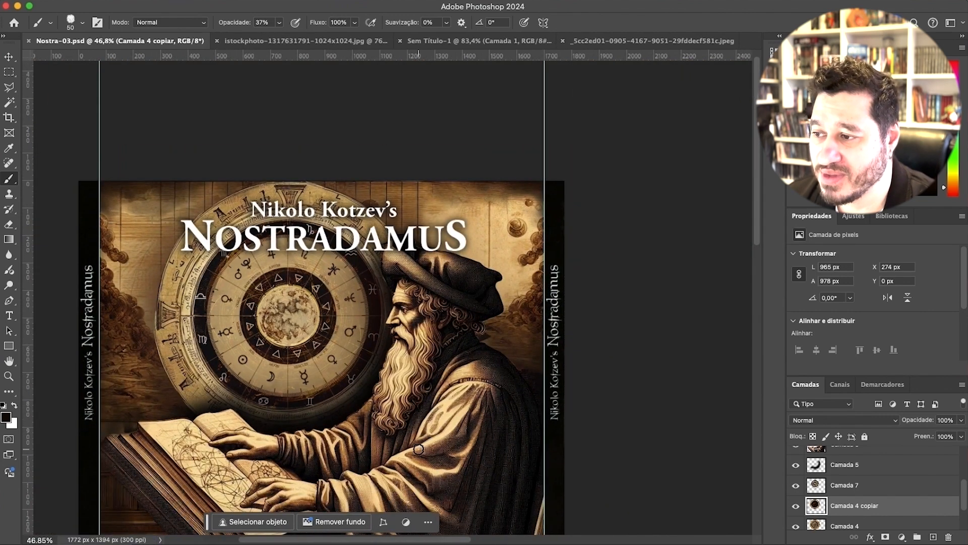
Step: Export the artwork at 100% as the PNG Nostra-03 in the Mesa folder, replacing the existing file
{"action": "left_click", "coordinate": [18, 2]}
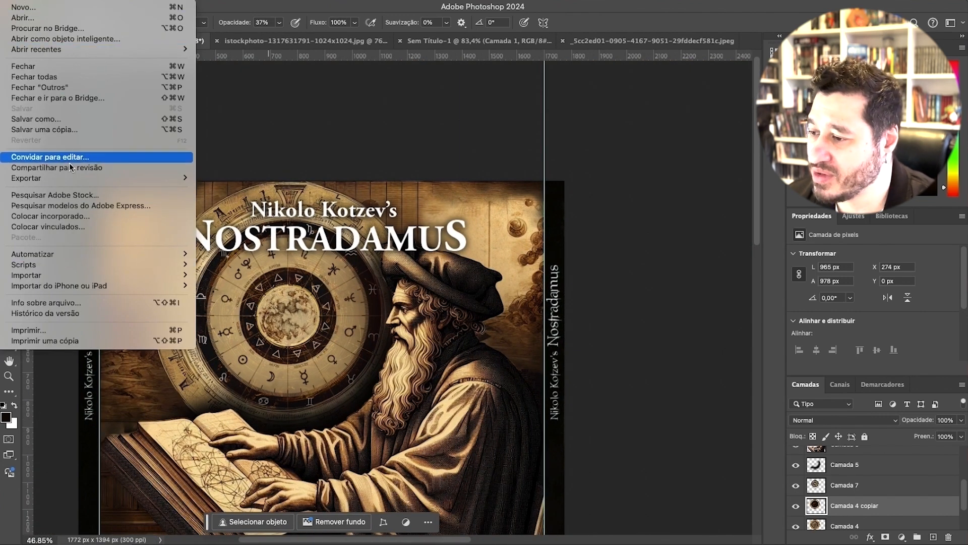
{"action": "mouse_move", "coordinate": [73, 179]}
{"action": "left_click", "coordinate": [261, 188]}
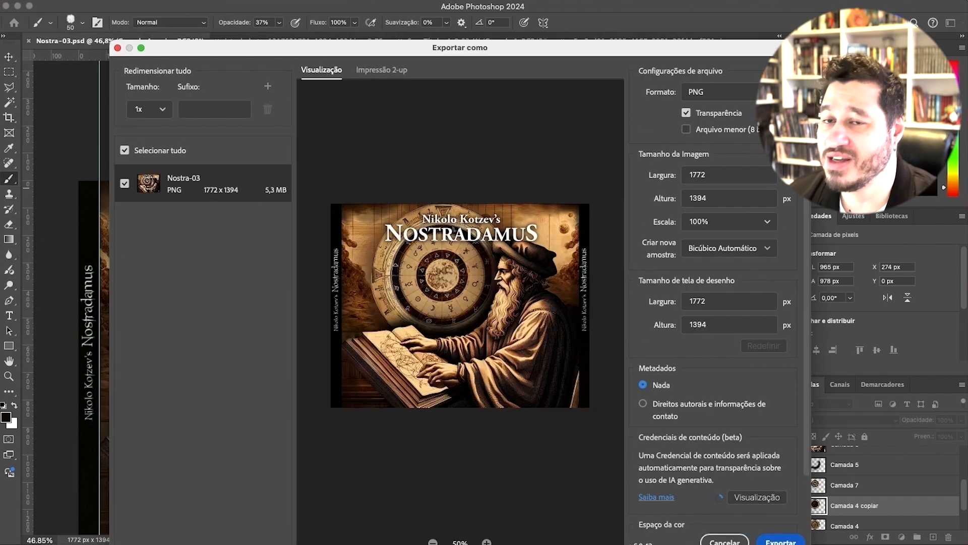
{"action": "key", "text": "Return"}
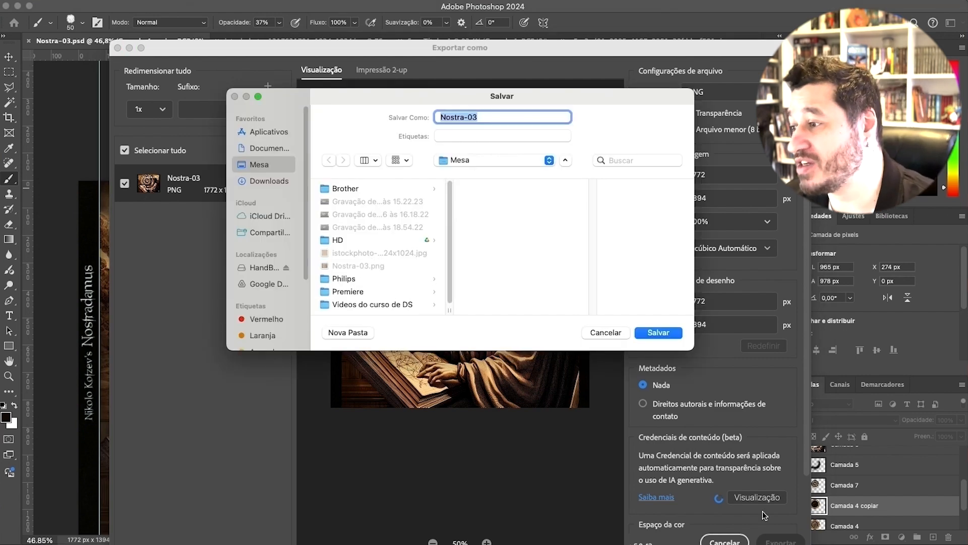
{"action": "left_click", "coordinate": [657, 332]}
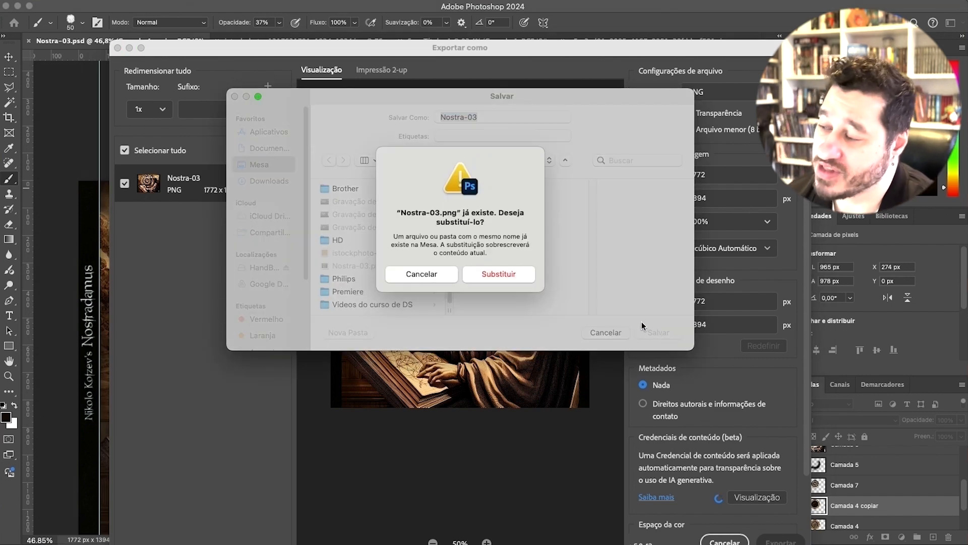
{"action": "left_click", "coordinate": [511, 274]}
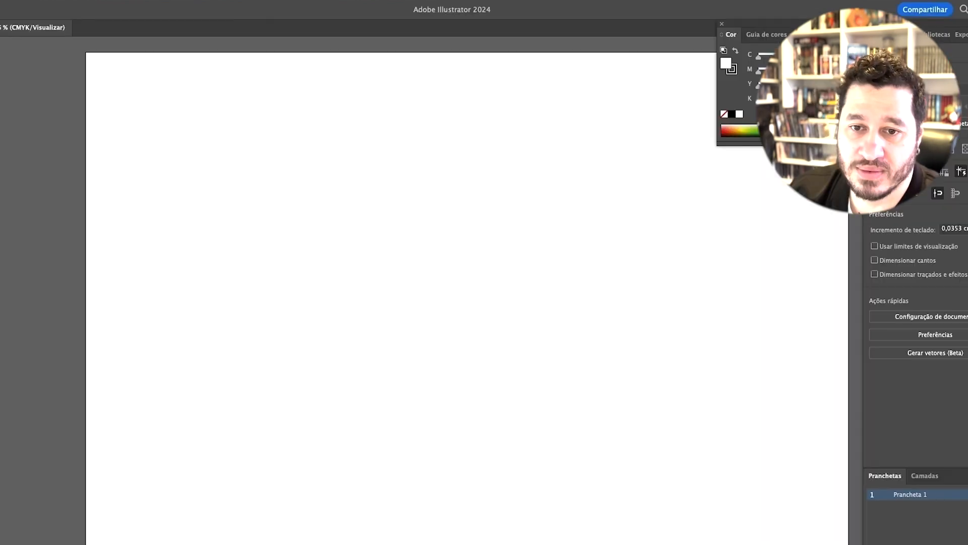
Step: Switch to Illustrator, paste the dark pentagram artwork and position it on the first artboard
{"action": "key", "text": "super+v"}
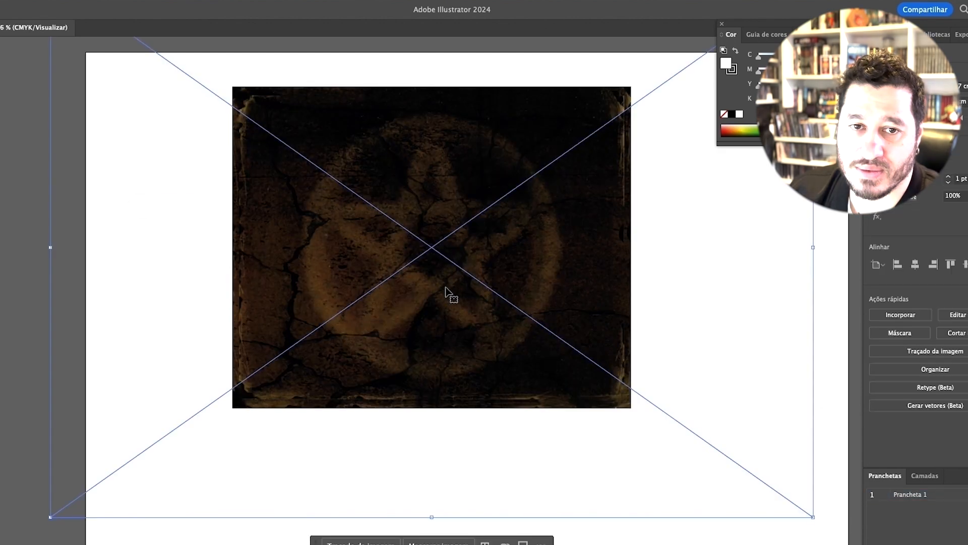
{"action": "scroll", "coordinate": [446, 290], "scroll_direction": "down", "scroll_amount": 2}
{"action": "scroll", "coordinate": [441, 282], "scroll_direction": "left", "scroll_amount": 2}
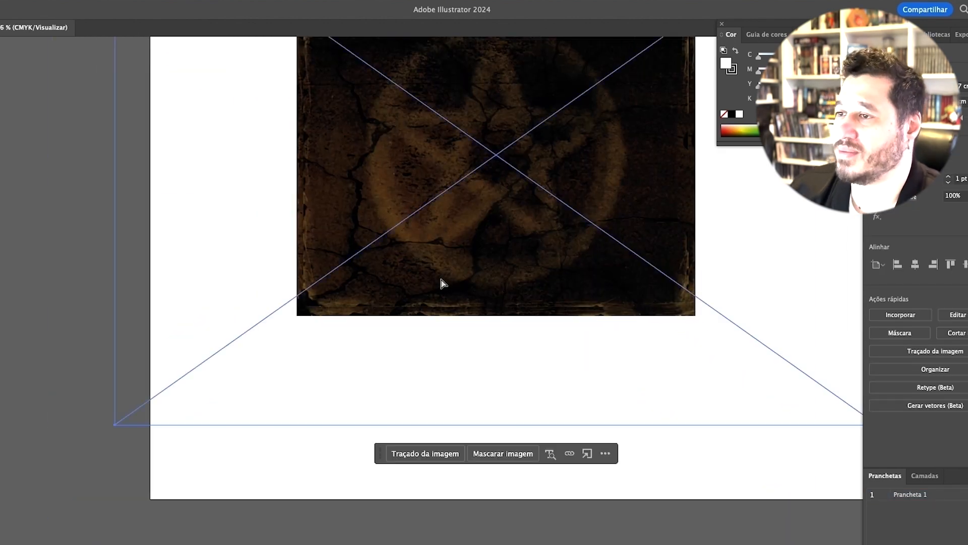
{"action": "scroll", "coordinate": [441, 272], "scroll_direction": "down", "scroll_amount": 5}
{"action": "scroll", "coordinate": [448, 256], "scroll_direction": "up", "scroll_amount": 5}
{"action": "left_click_drag", "start_coordinate": [452, 254], "coordinate": [476, 298]}
{"action": "left_click_drag", "start_coordinate": [469, 293], "coordinate": [470, 292]}
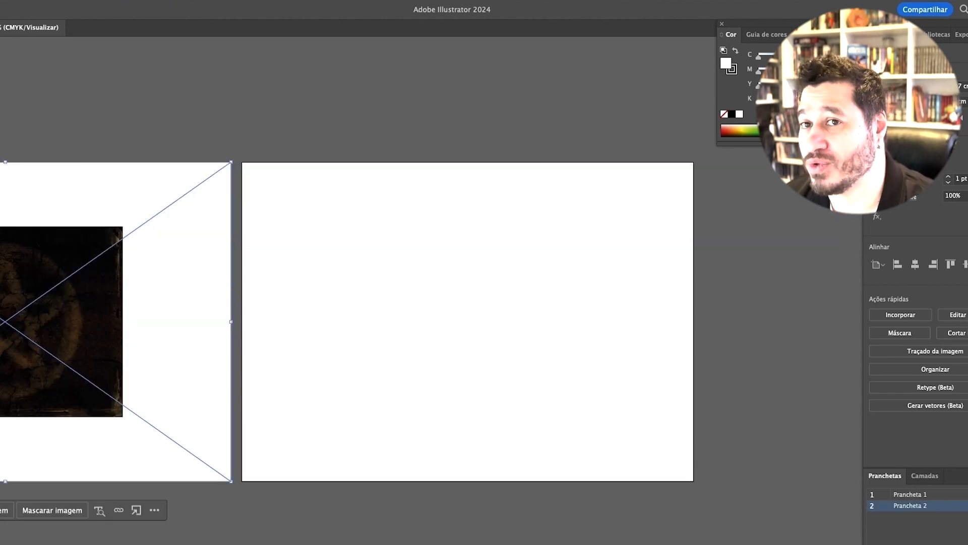
Step: Insert the Nostradamus artwork on Prancheta 2 and centre it horizontally and vertically
{"action": "key", "text": "ctrl+v"}
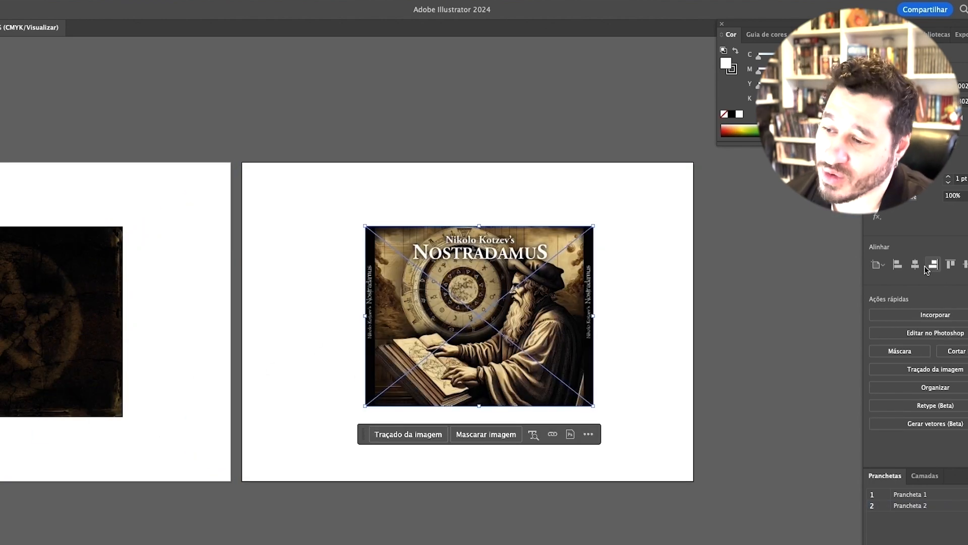
{"action": "left_click", "coordinate": [916, 265]}
{"action": "left_click", "coordinate": [965, 265]}
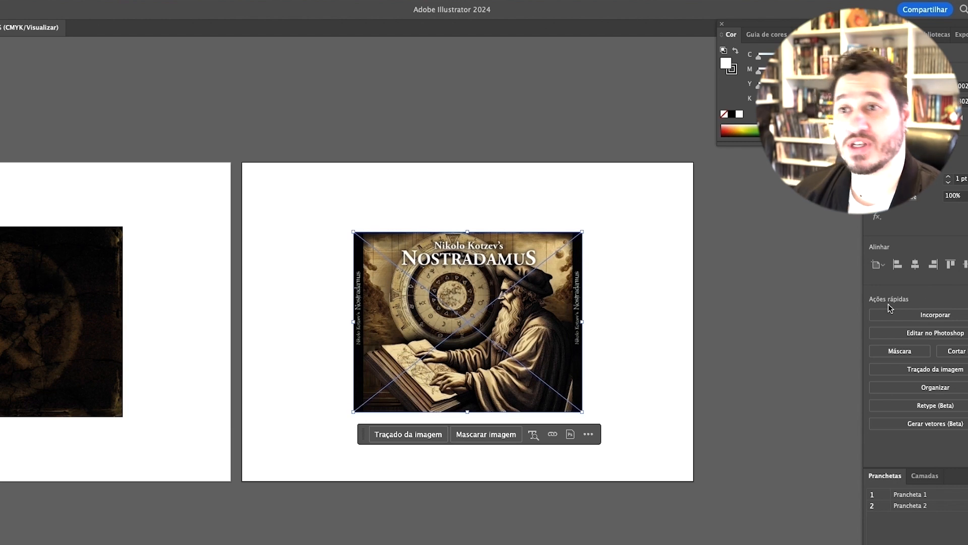
{"action": "left_click", "coordinate": [704, 302]}
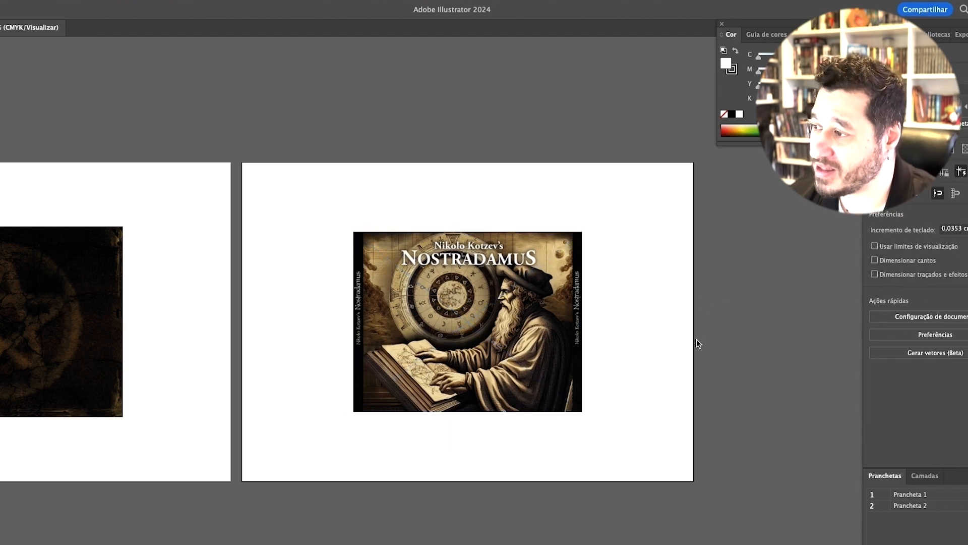
Step: Save the document in the Mesa folder as Nostra-03 in Adobe PDF format with the Padrão do Illustrator preset and all artboards
{"action": "scroll", "coordinate": [630, 337], "scroll_direction": "left", "scroll_amount": 5}
{"action": "scroll", "coordinate": [630, 337], "scroll_direction": "down", "scroll_amount": 1}
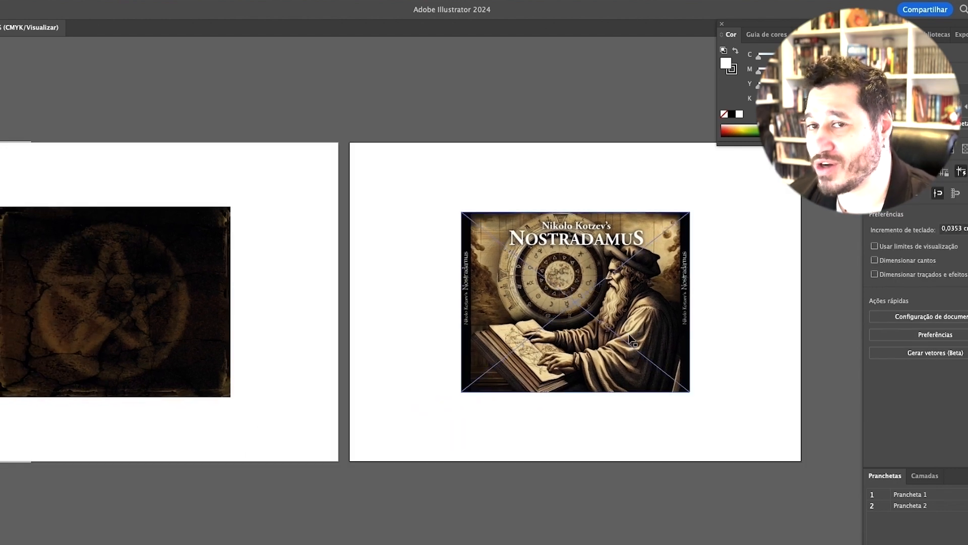
{"action": "left_click", "coordinate": [2, 1]}
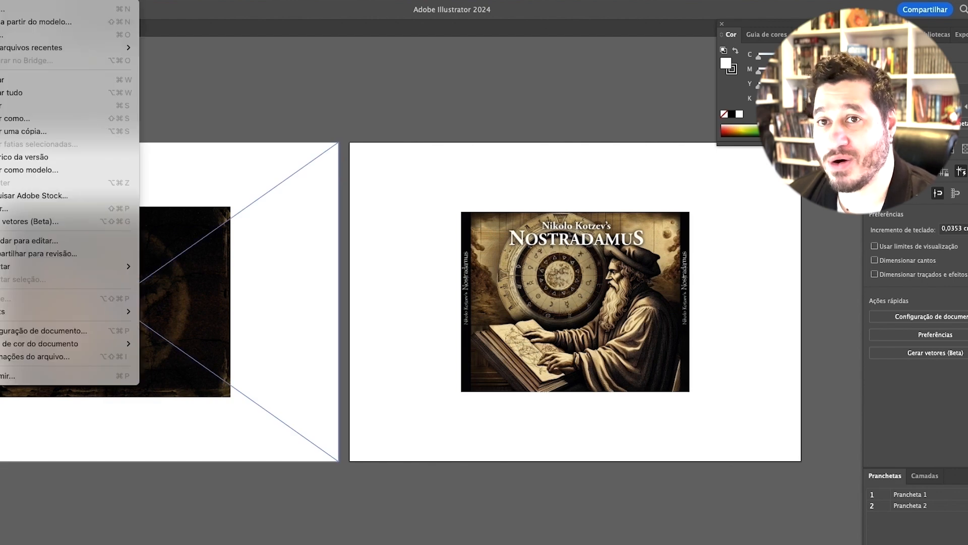
{"action": "left_click", "coordinate": [6, 119]}
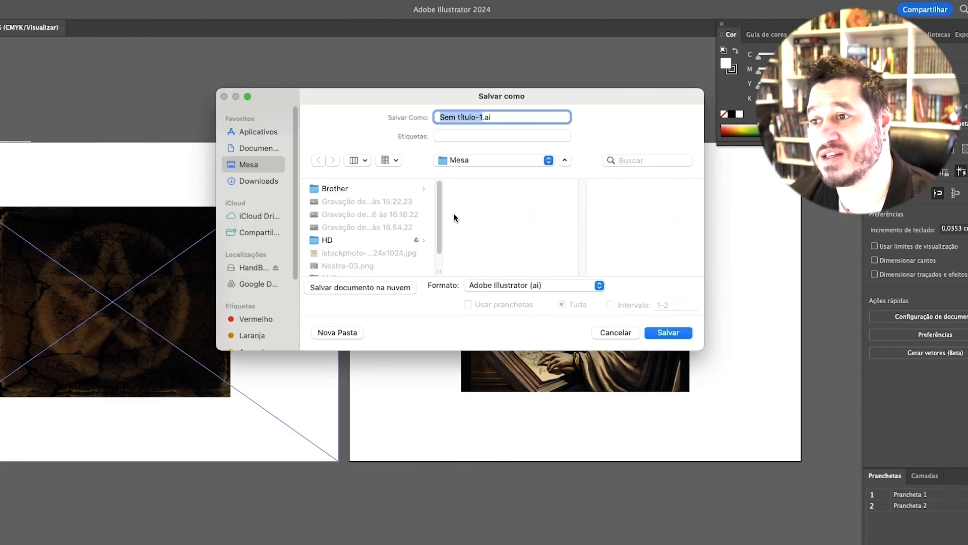
{"action": "type", "text": "Nostra"}
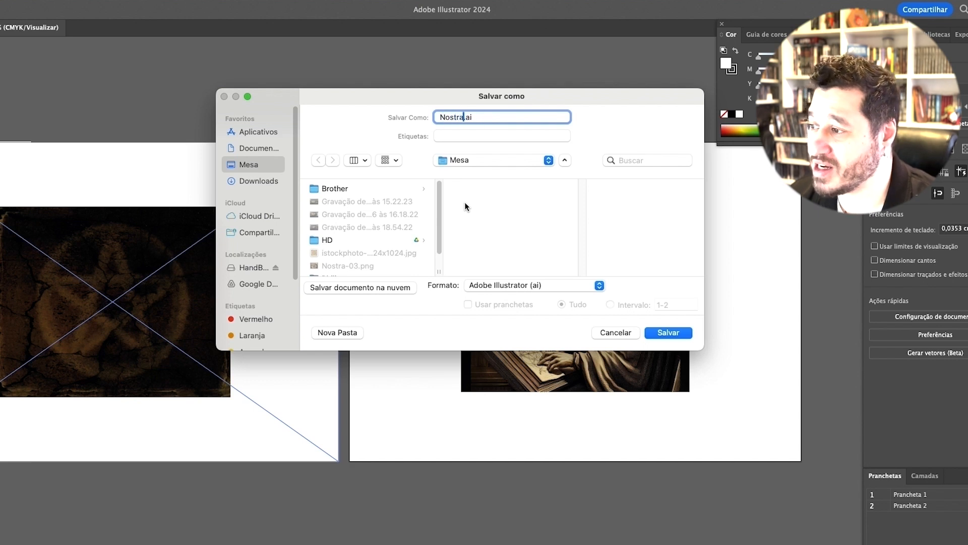
{"action": "type", "text": "-03"}
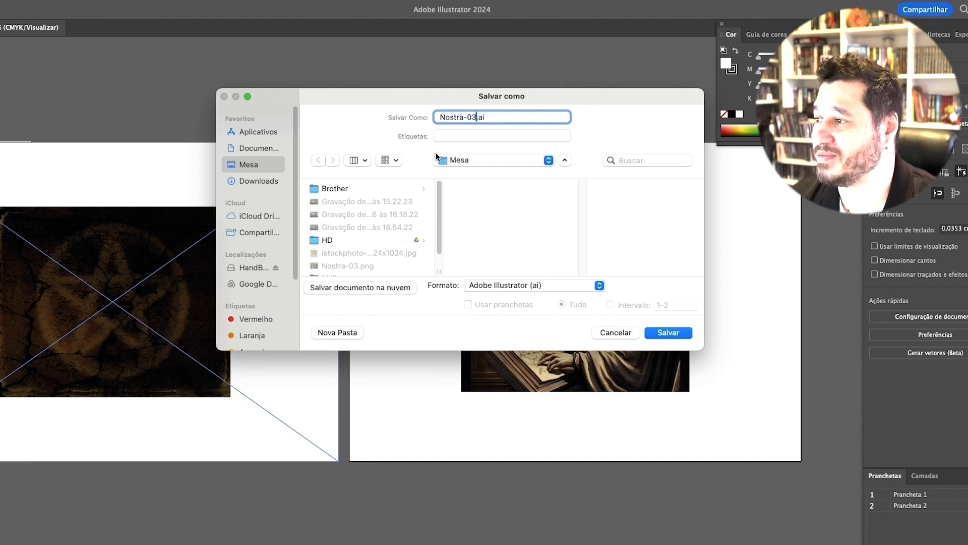
{"action": "left_click", "coordinate": [525, 285]}
{"action": "left_click", "coordinate": [526, 323]}
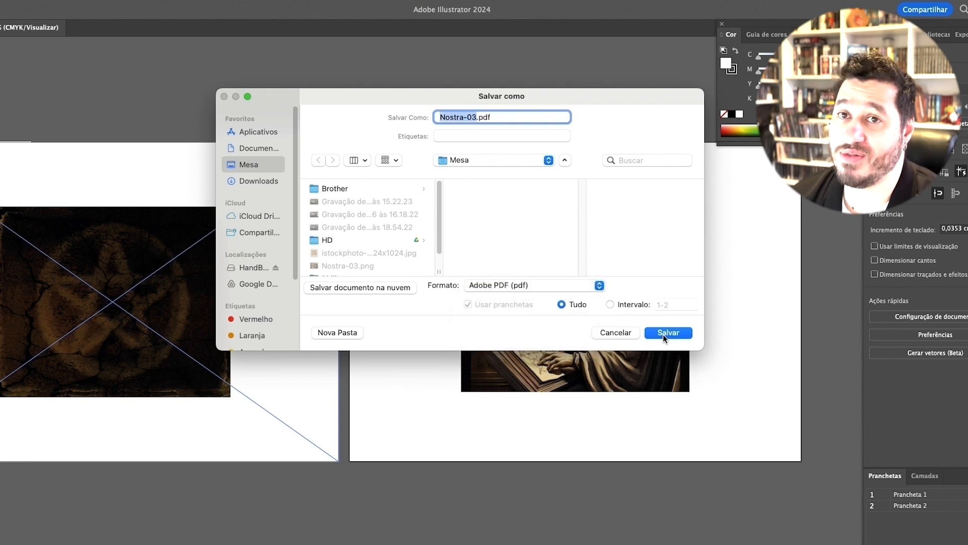
{"action": "left_click", "coordinate": [665, 334]}
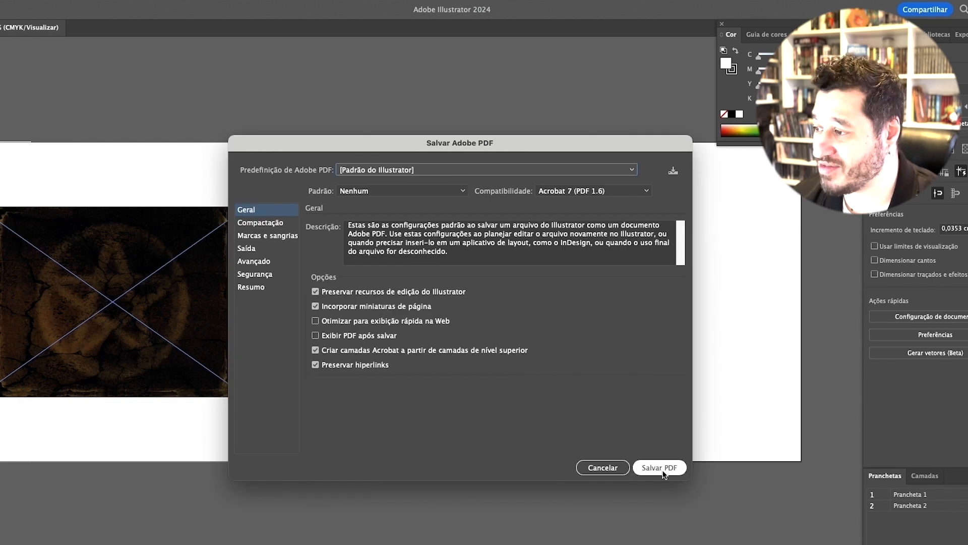
{"action": "left_click", "coordinate": [661, 469]}
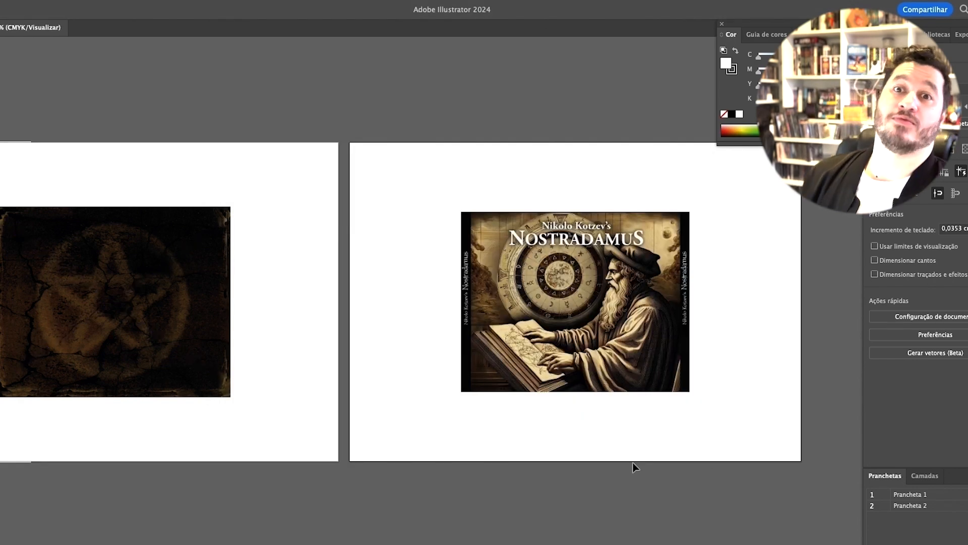
Step: Preview Nostra-03.pdf outside Illustrator and check its pentagram and Nostradamus pages
{"action": "left_click", "coordinate": [45, 384]}
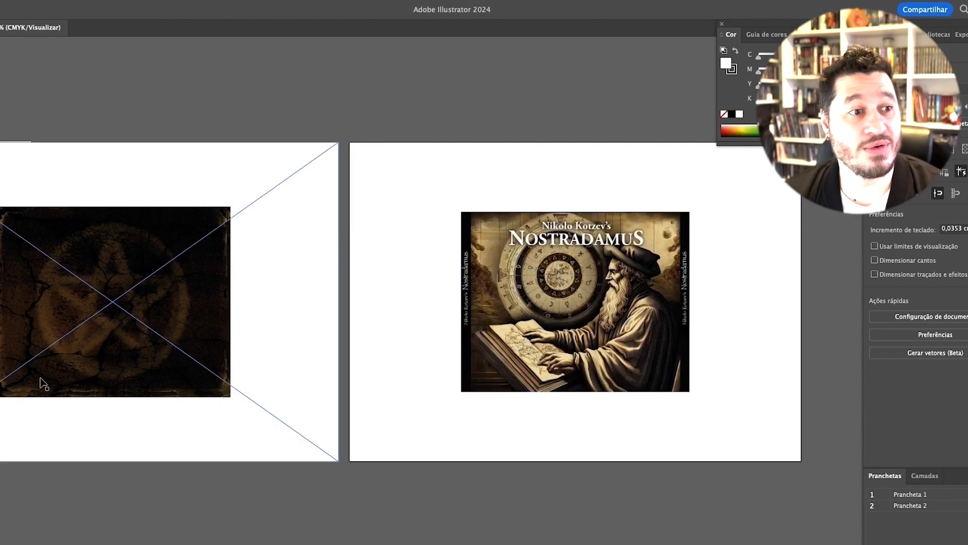
{"action": "key", "text": "super+Tab"}
{"action": "key", "text": "space"}
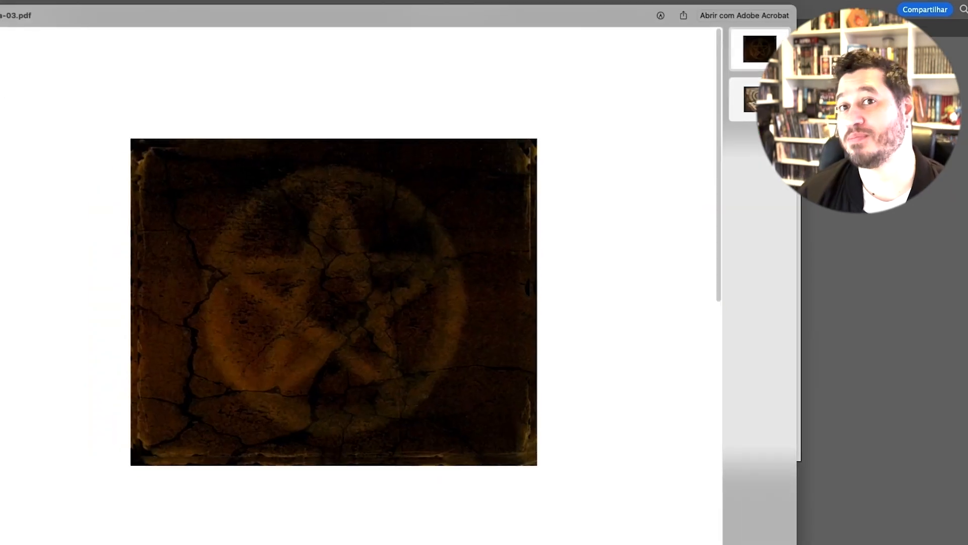
{"action": "left_click", "coordinate": [761, 98]}
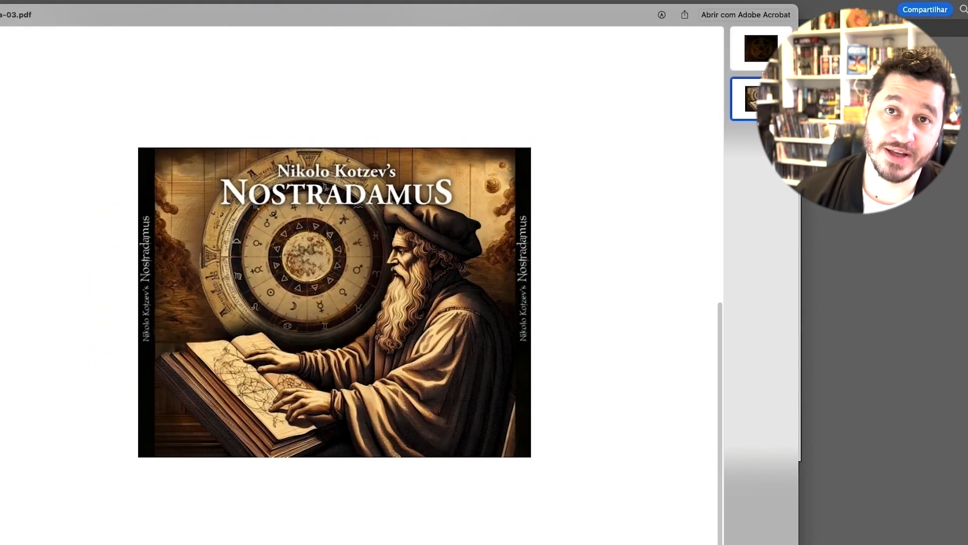
{"action": "left_click", "coordinate": [762, 49]}
{"action": "left_click", "coordinate": [761, 98]}
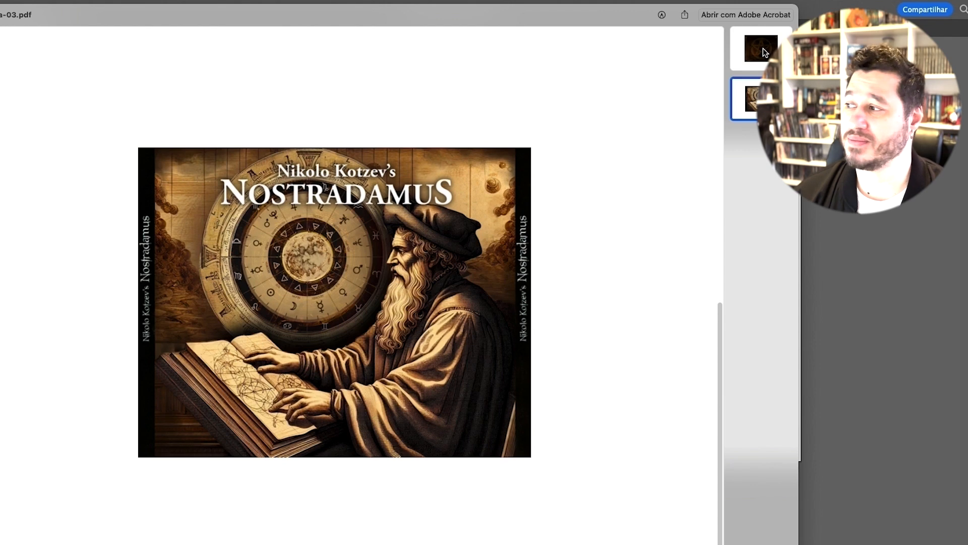
{"action": "left_click", "coordinate": [764, 49]}
{"action": "left_click", "coordinate": [761, 98]}
{"action": "left_click", "coordinate": [757, 98]}
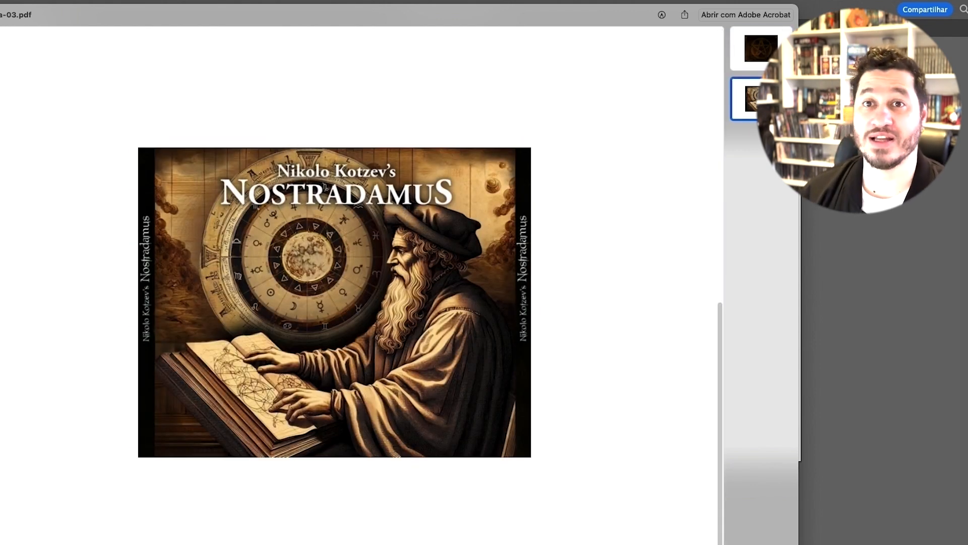